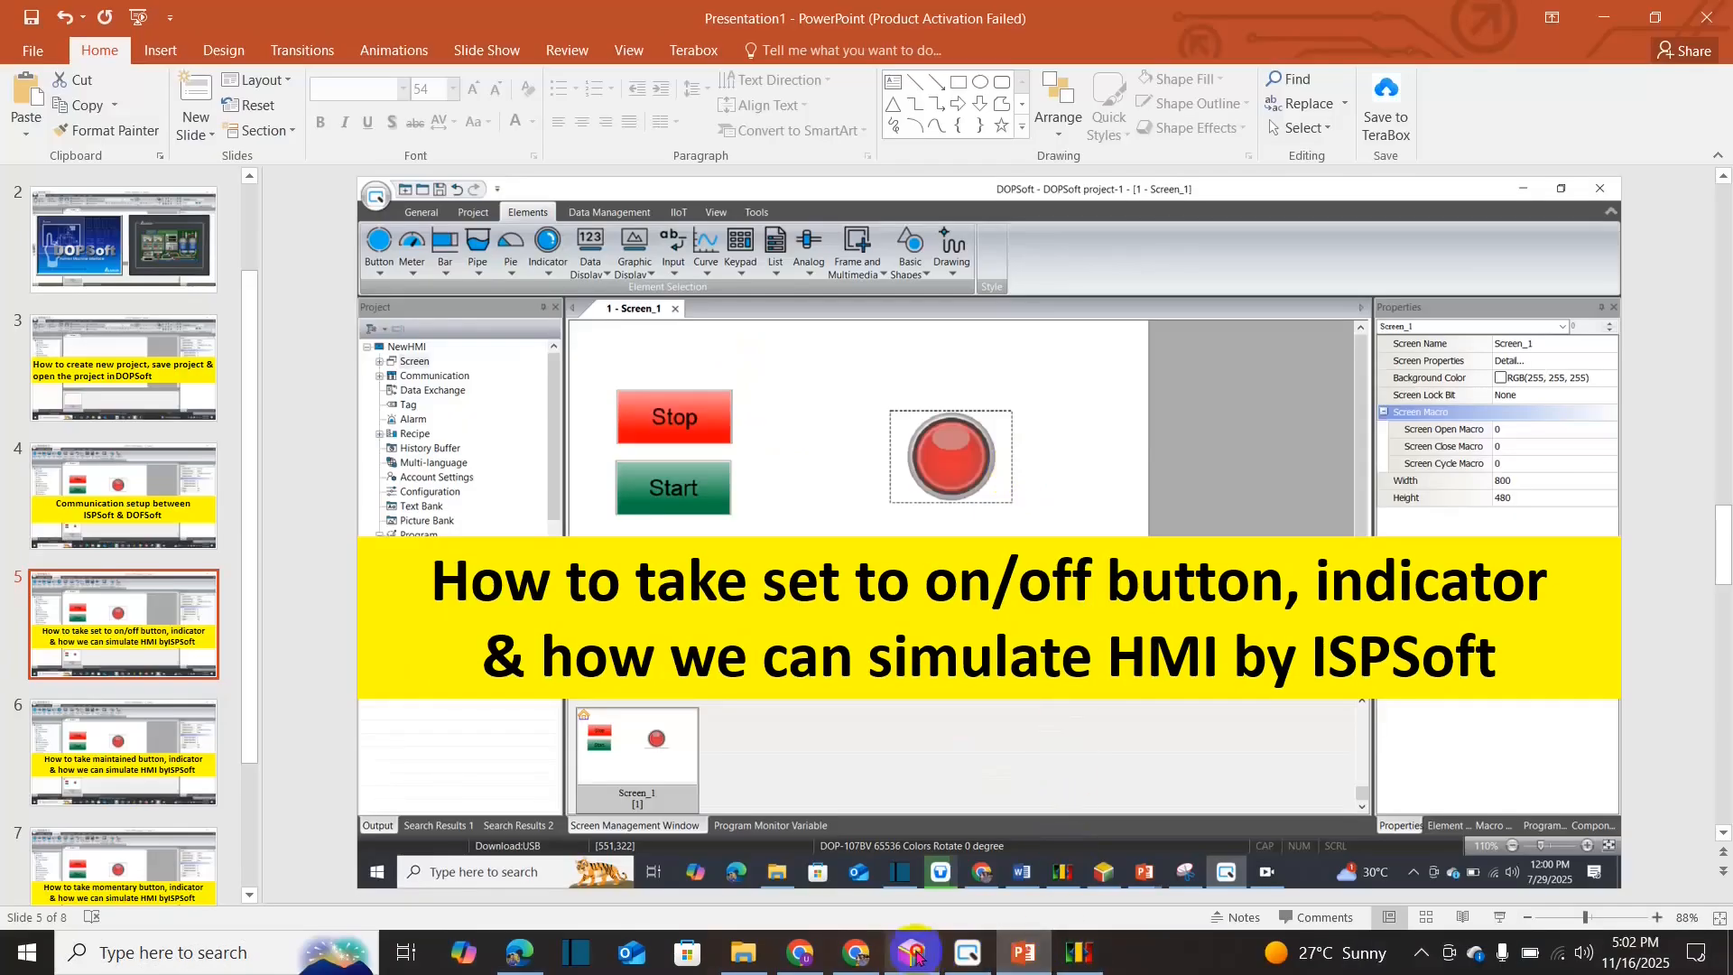
- Check the ladder program in ISPSoft and, in DOPSoft, place a momentary button about 105 by 45 on Screen_1
{"action": "left_click", "coordinate": [914, 954]}
{"action": "left_click", "coordinate": [283, 390]}
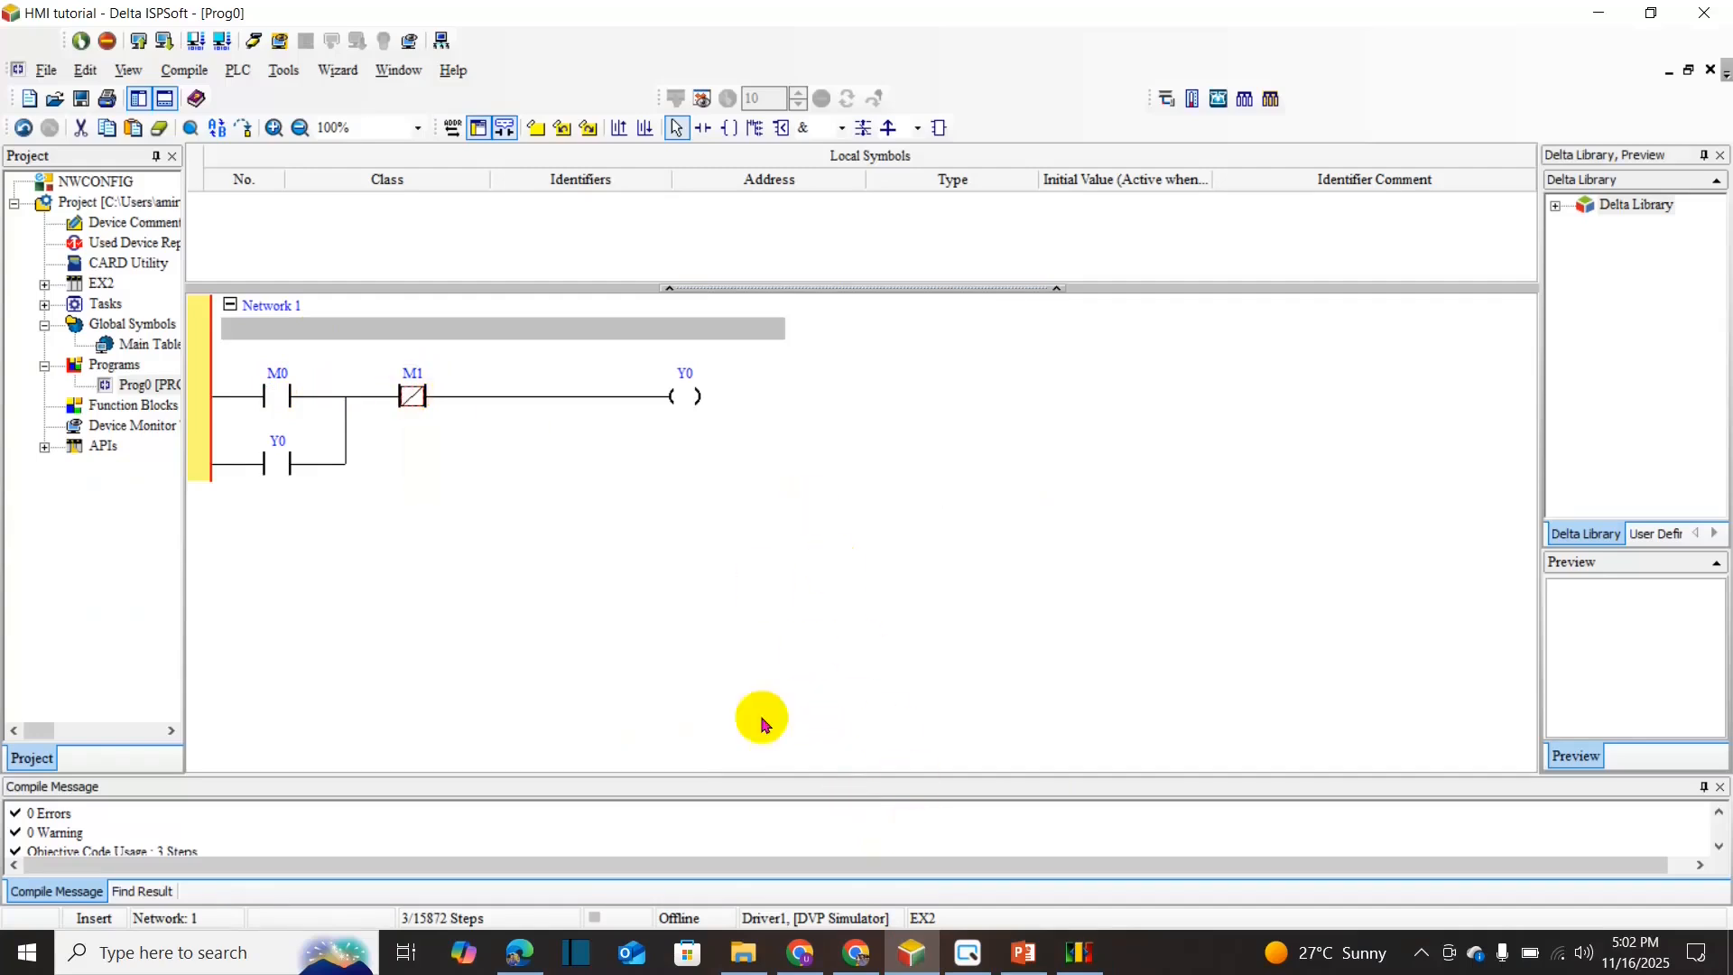
{"action": "left_click", "coordinate": [968, 952]}
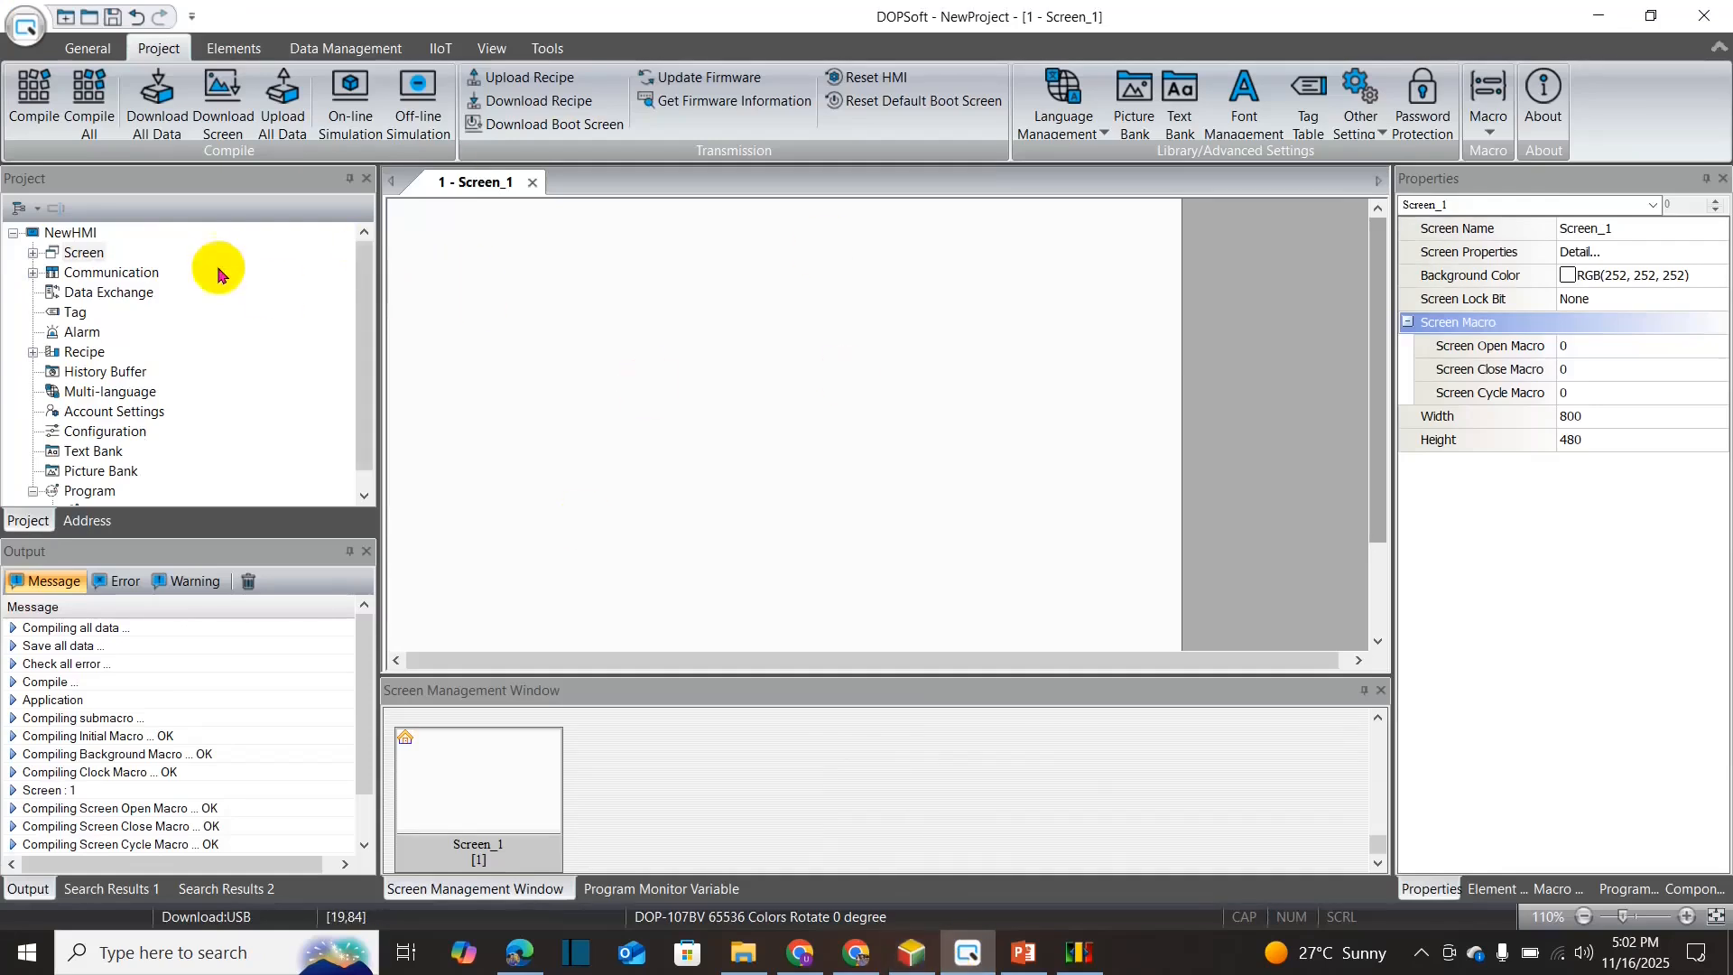
{"action": "left_click", "coordinate": [234, 48]}
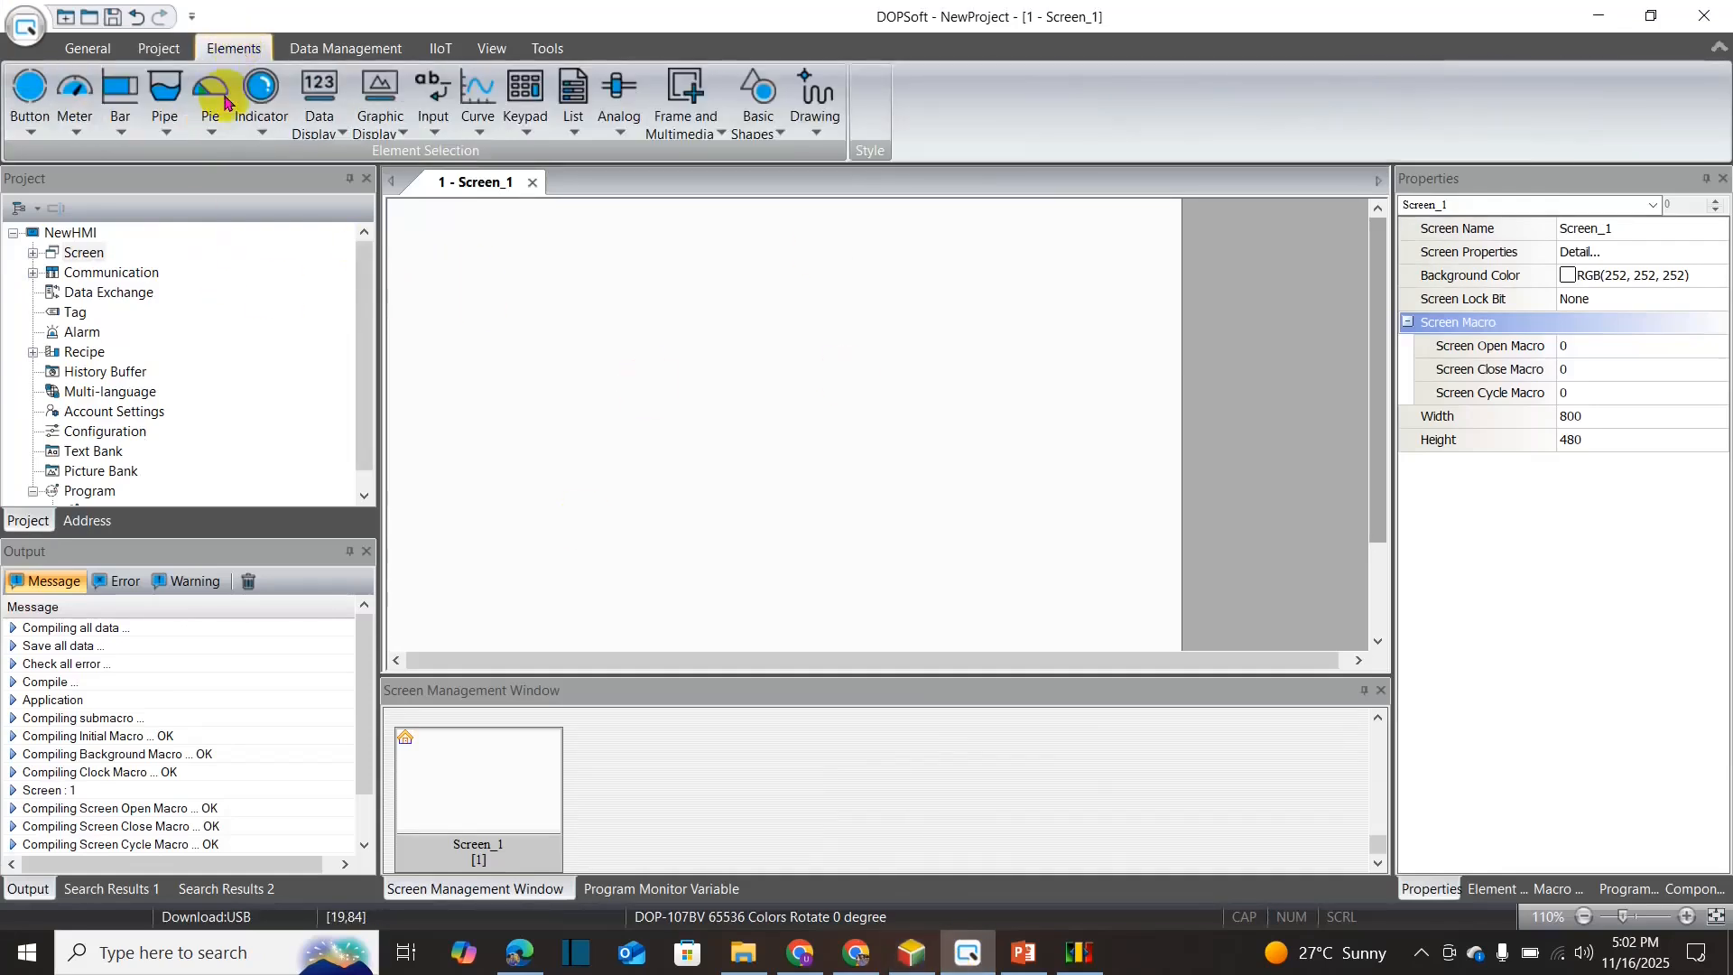
{"action": "left_click", "coordinate": [30, 113]}
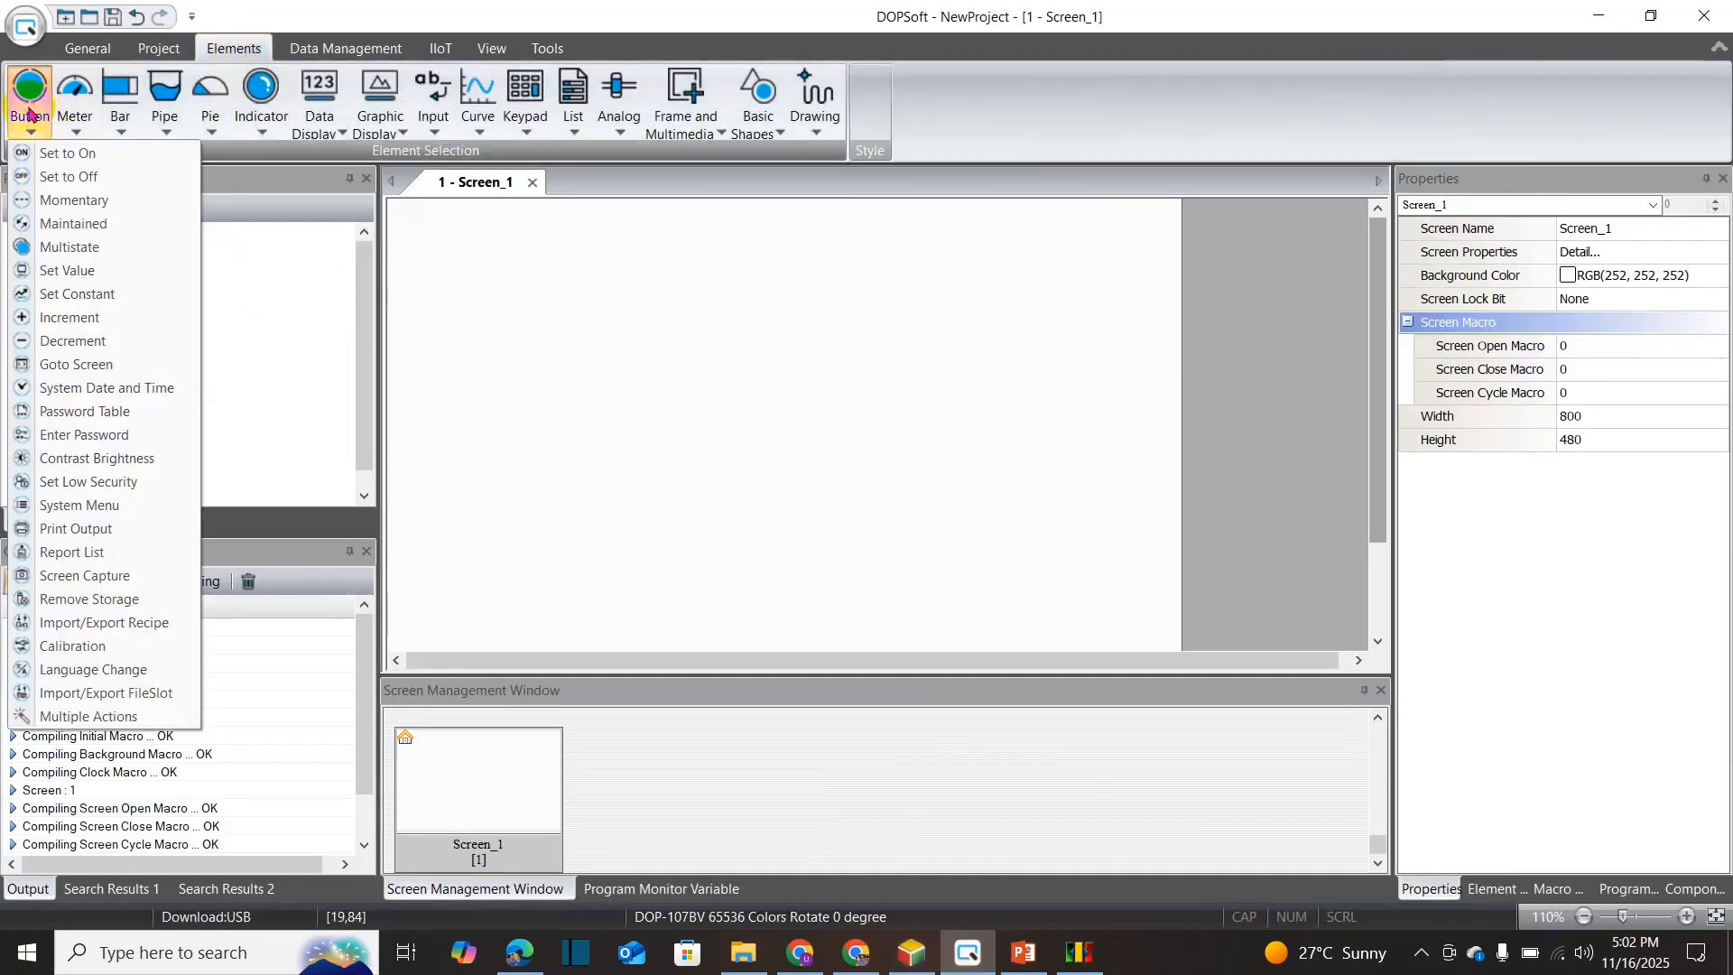
{"action": "left_click", "coordinate": [56, 203]}
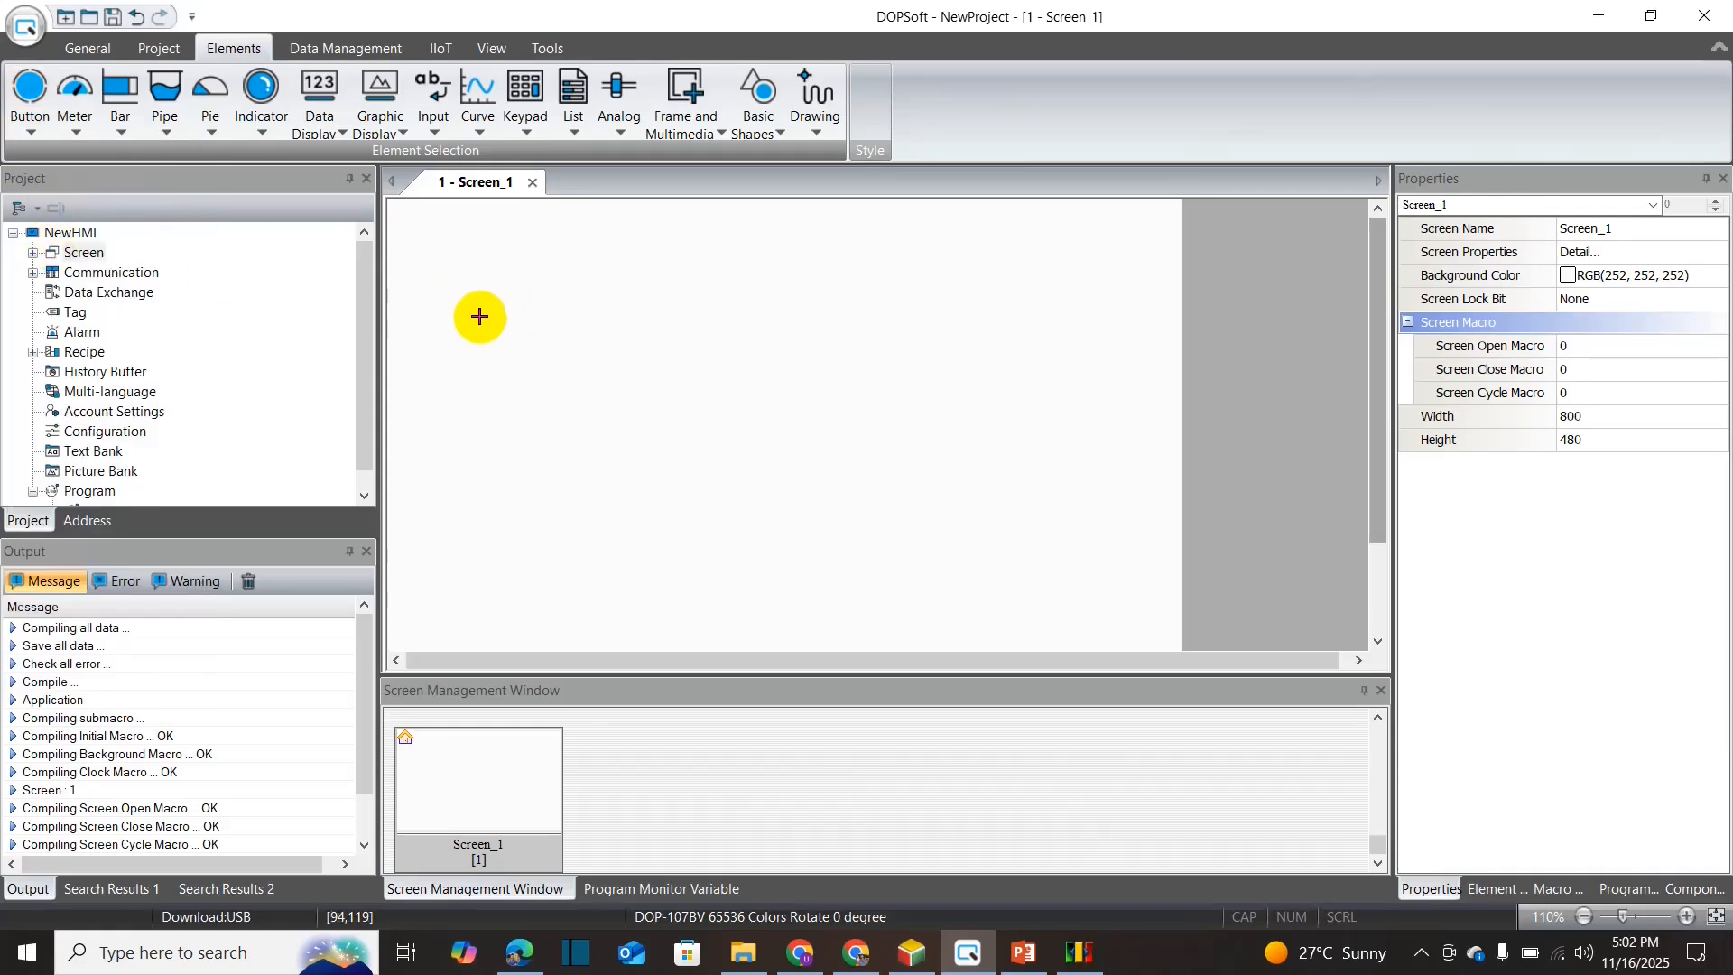
{"action": "left_click_drag", "start_coordinate": [475, 302], "coordinate": [578, 346]}
{"action": "left_click", "coordinate": [543, 340]}
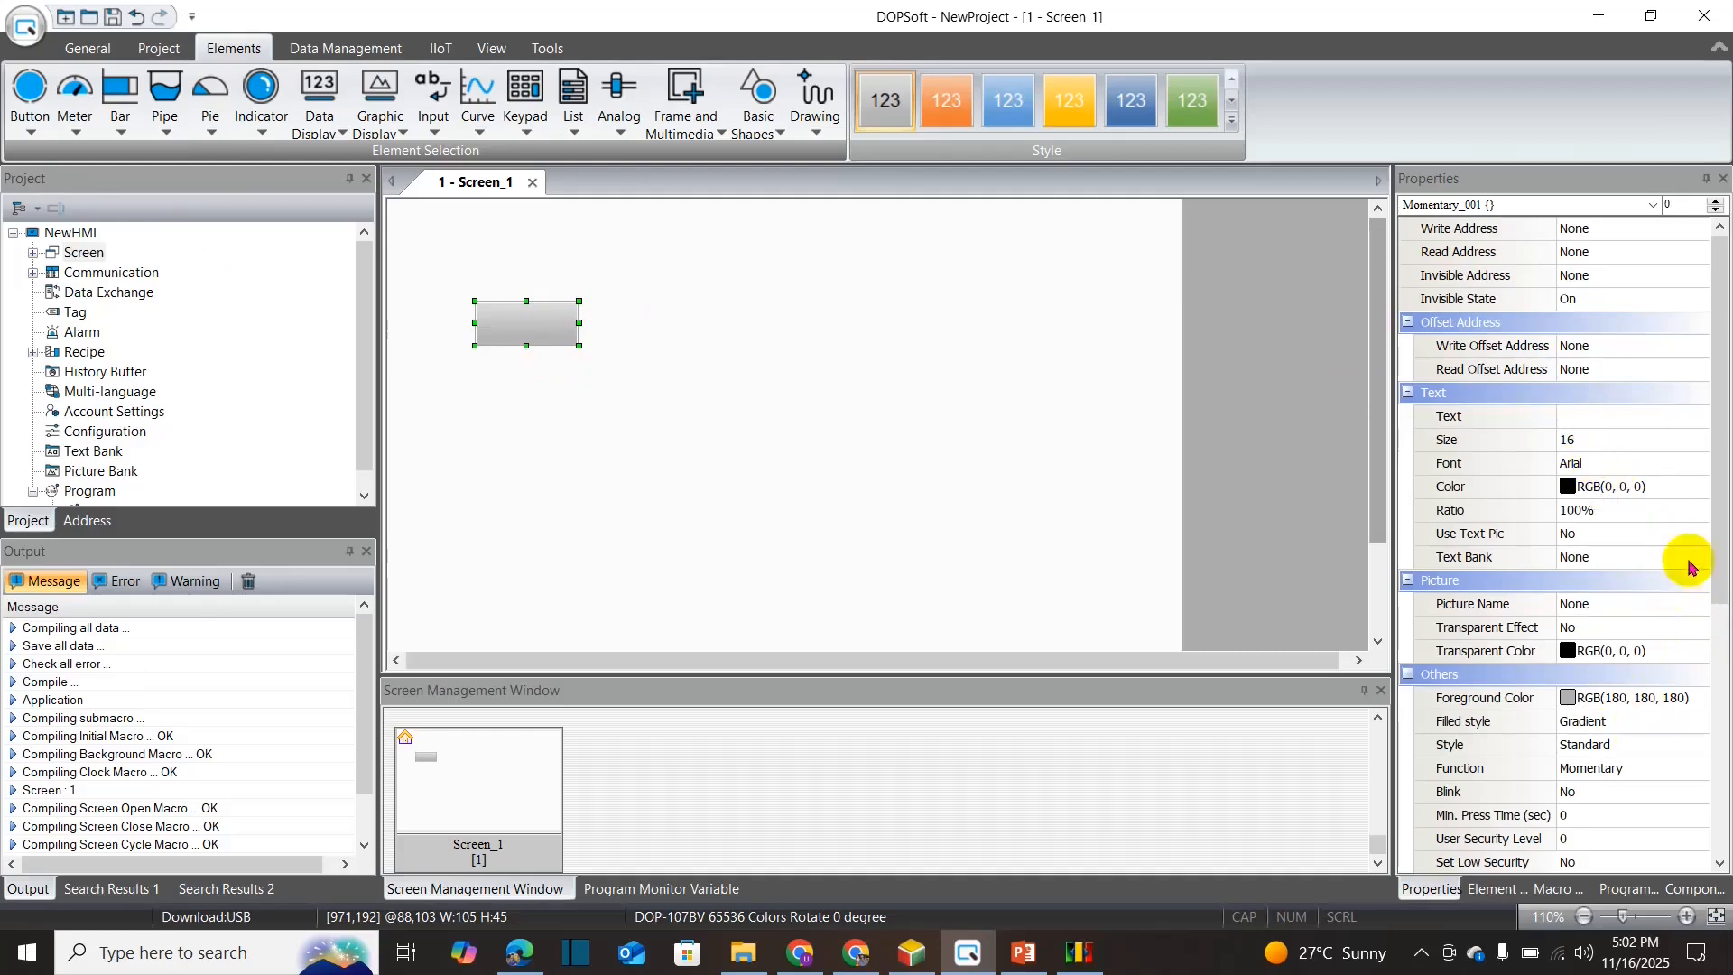
- Examine the momentary button's address, text, picture, appearance and coordinate properties, and check the ladder program in ISPSoft before returning to DOPSoft
{"action": "left_click_drag", "start_coordinate": [1705, 553], "coordinate": [1706, 815]}
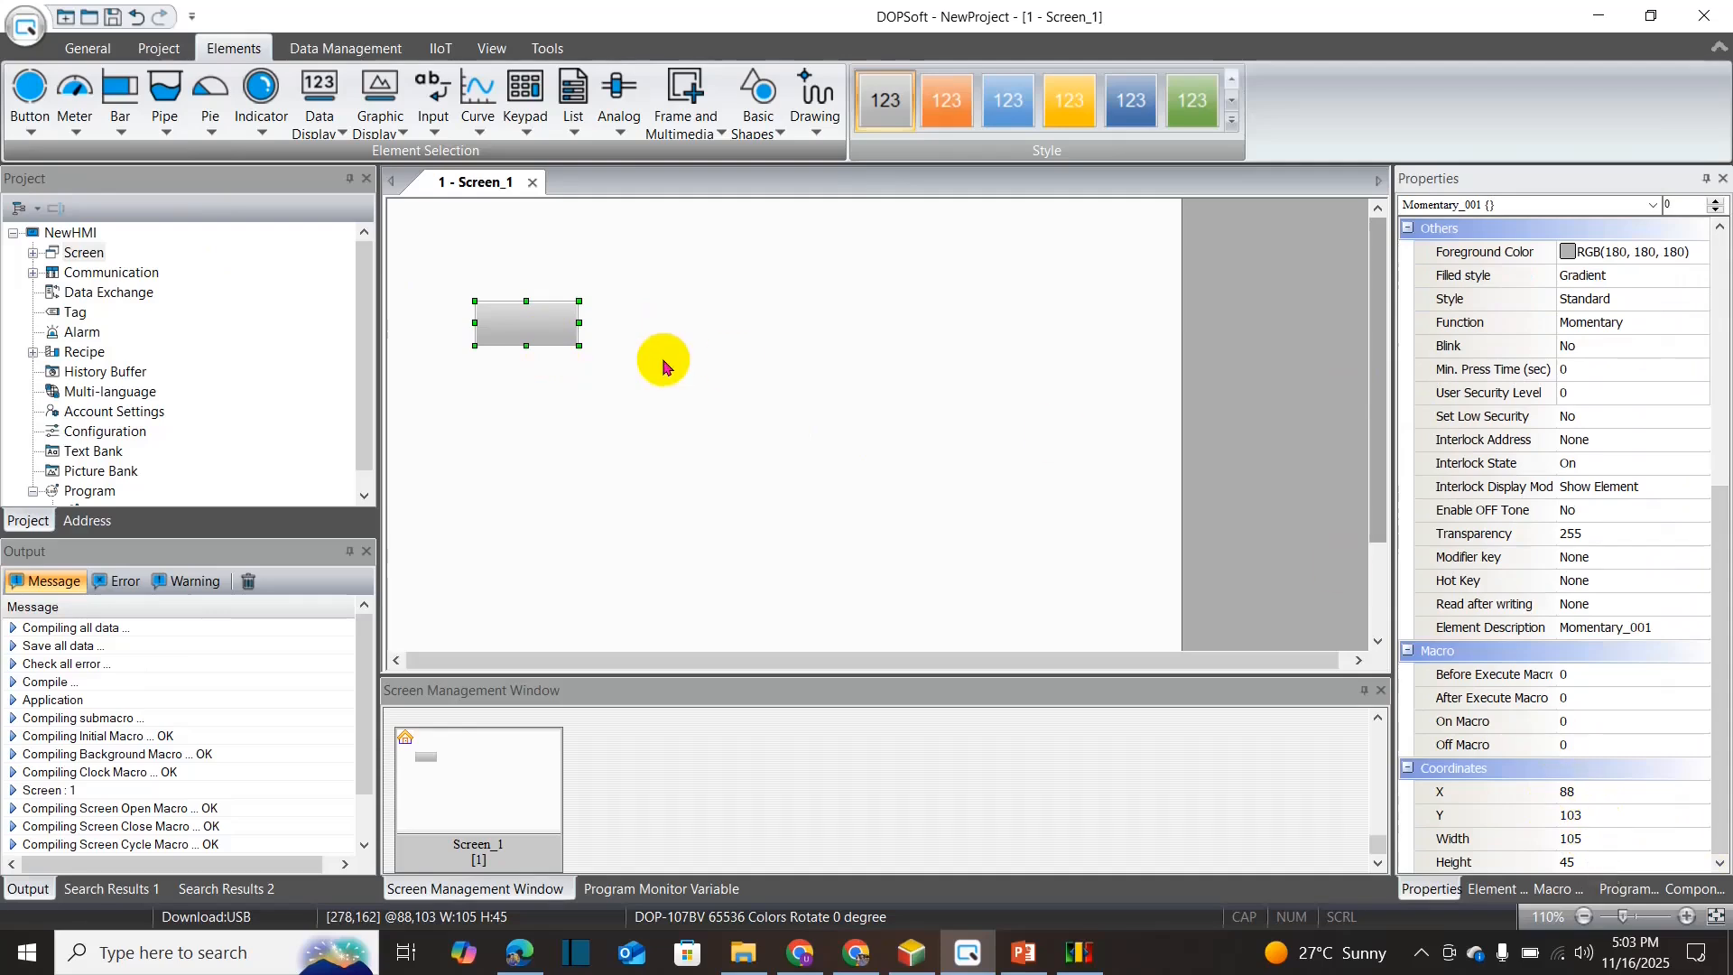
{"action": "left_click", "coordinate": [553, 320]}
{"action": "left_click_drag", "start_coordinate": [1721, 599], "coordinate": [1715, 422]}
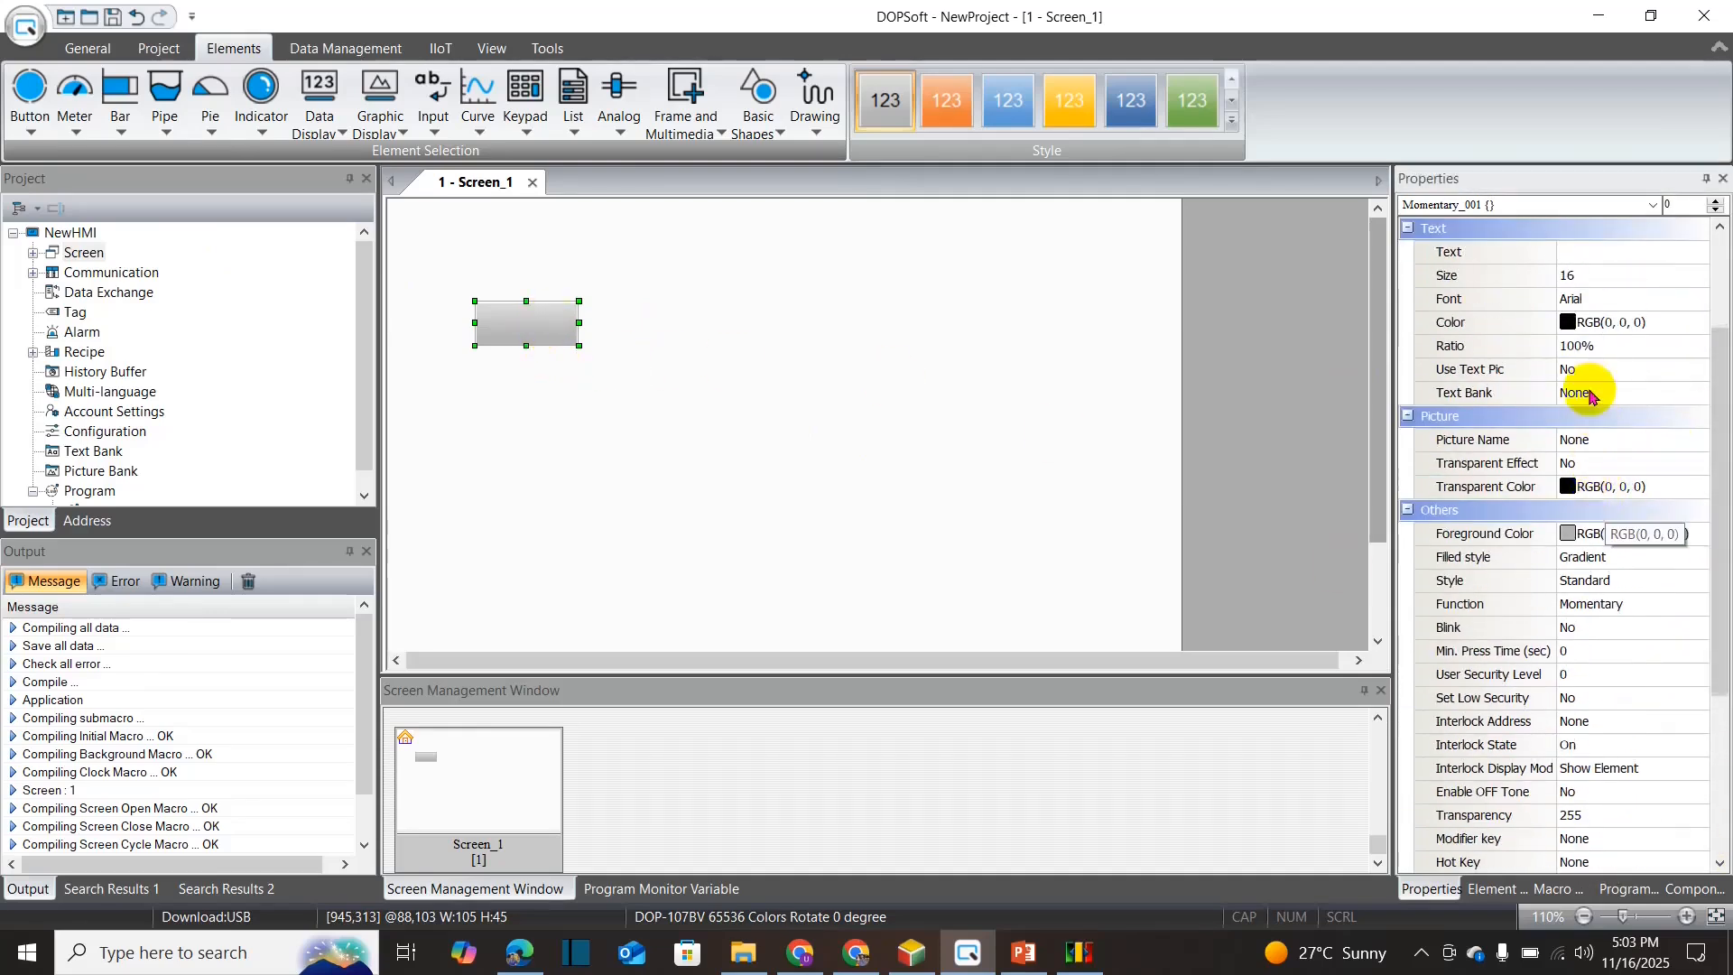
{"action": "left_click", "coordinate": [1595, 325]}
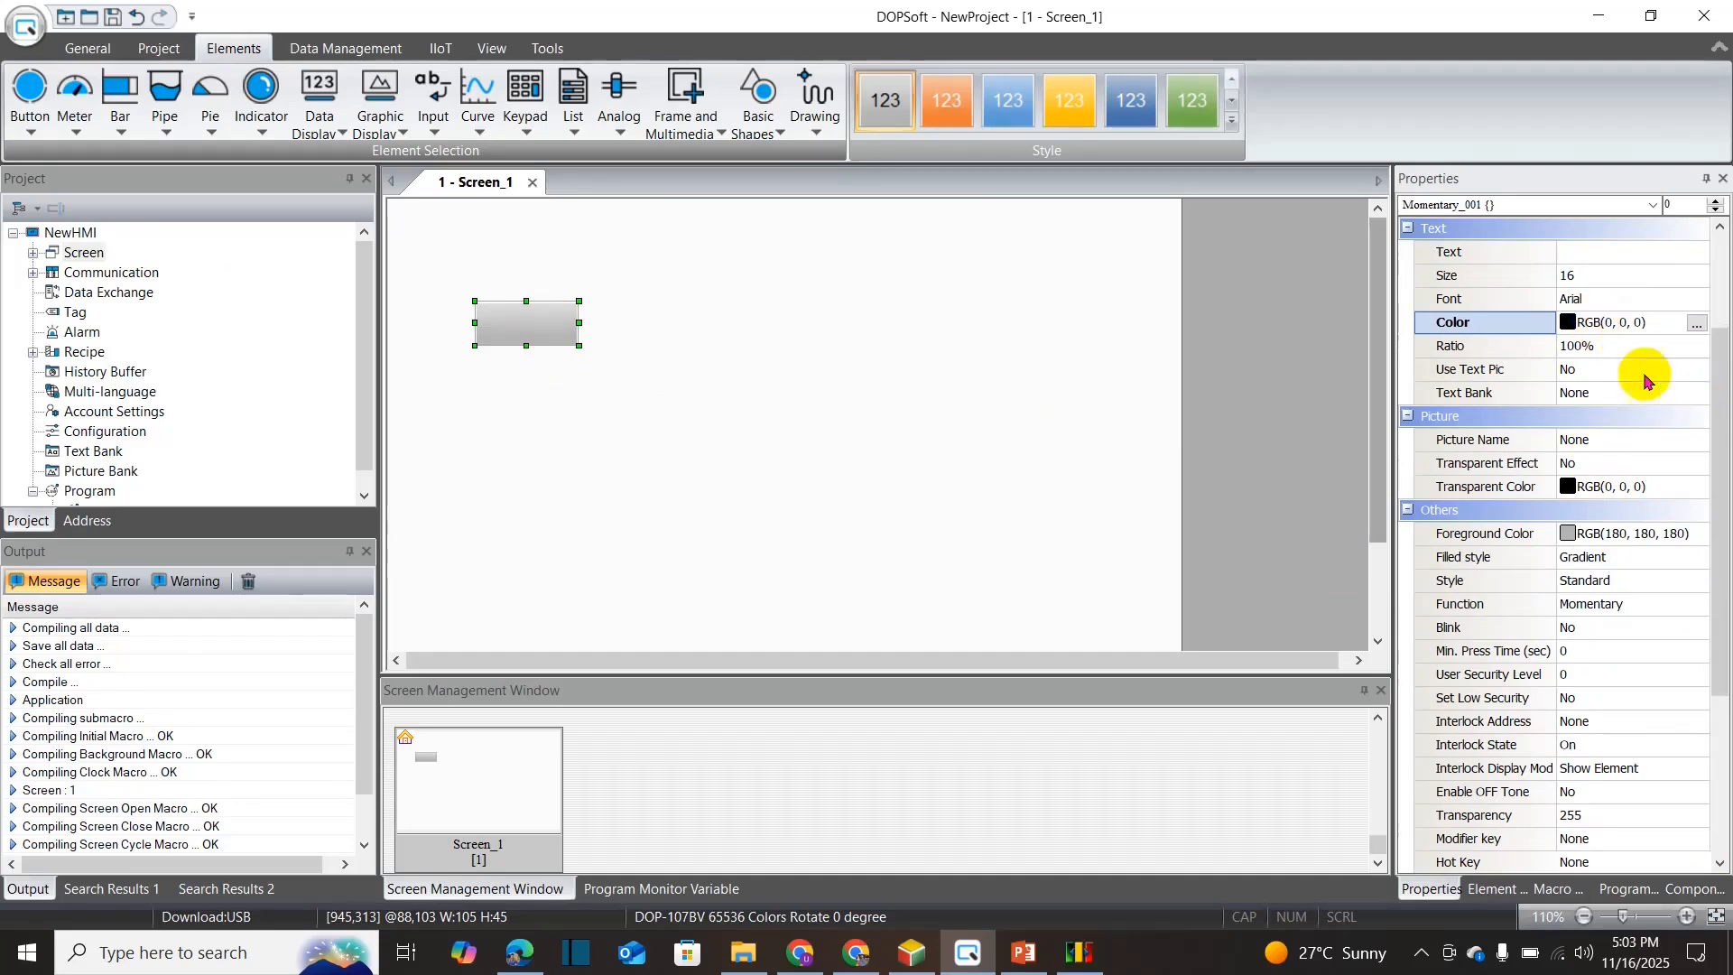
{"action": "left_click", "coordinate": [1712, 398]}
{"action": "left_click_drag", "start_coordinate": [1712, 398], "coordinate": [1707, 373]}
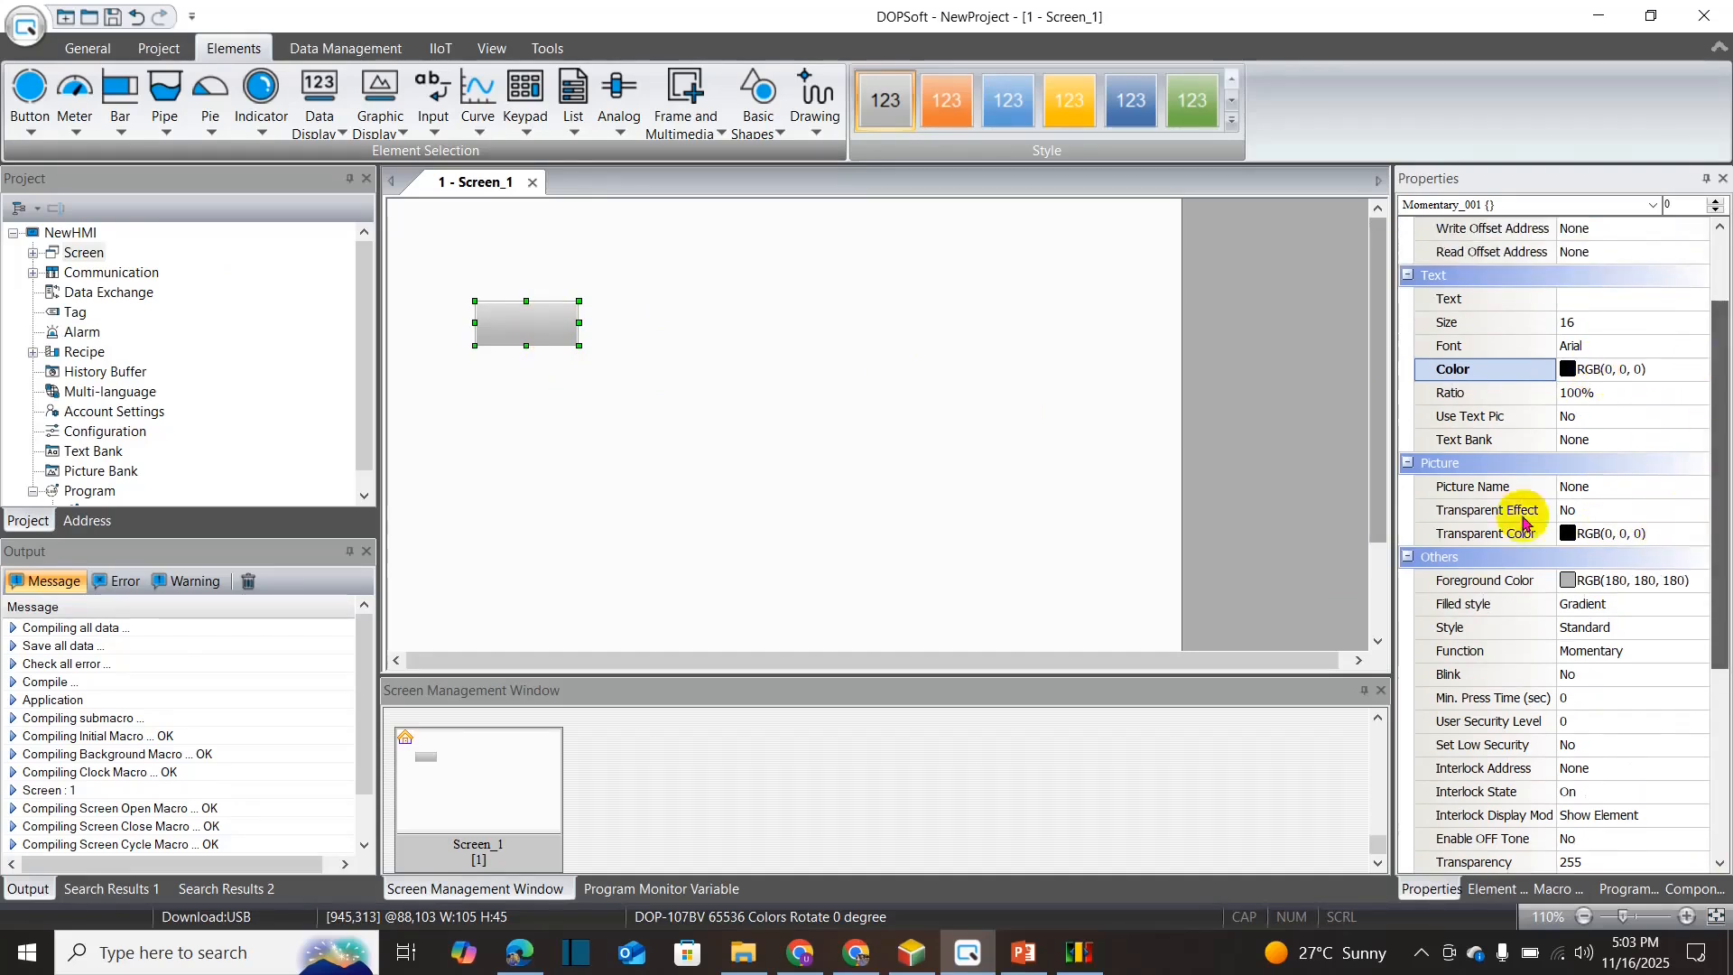
{"action": "left_click", "coordinate": [1708, 463]}
{"action": "left_click_drag", "start_coordinate": [1709, 452], "coordinate": [1708, 379]}
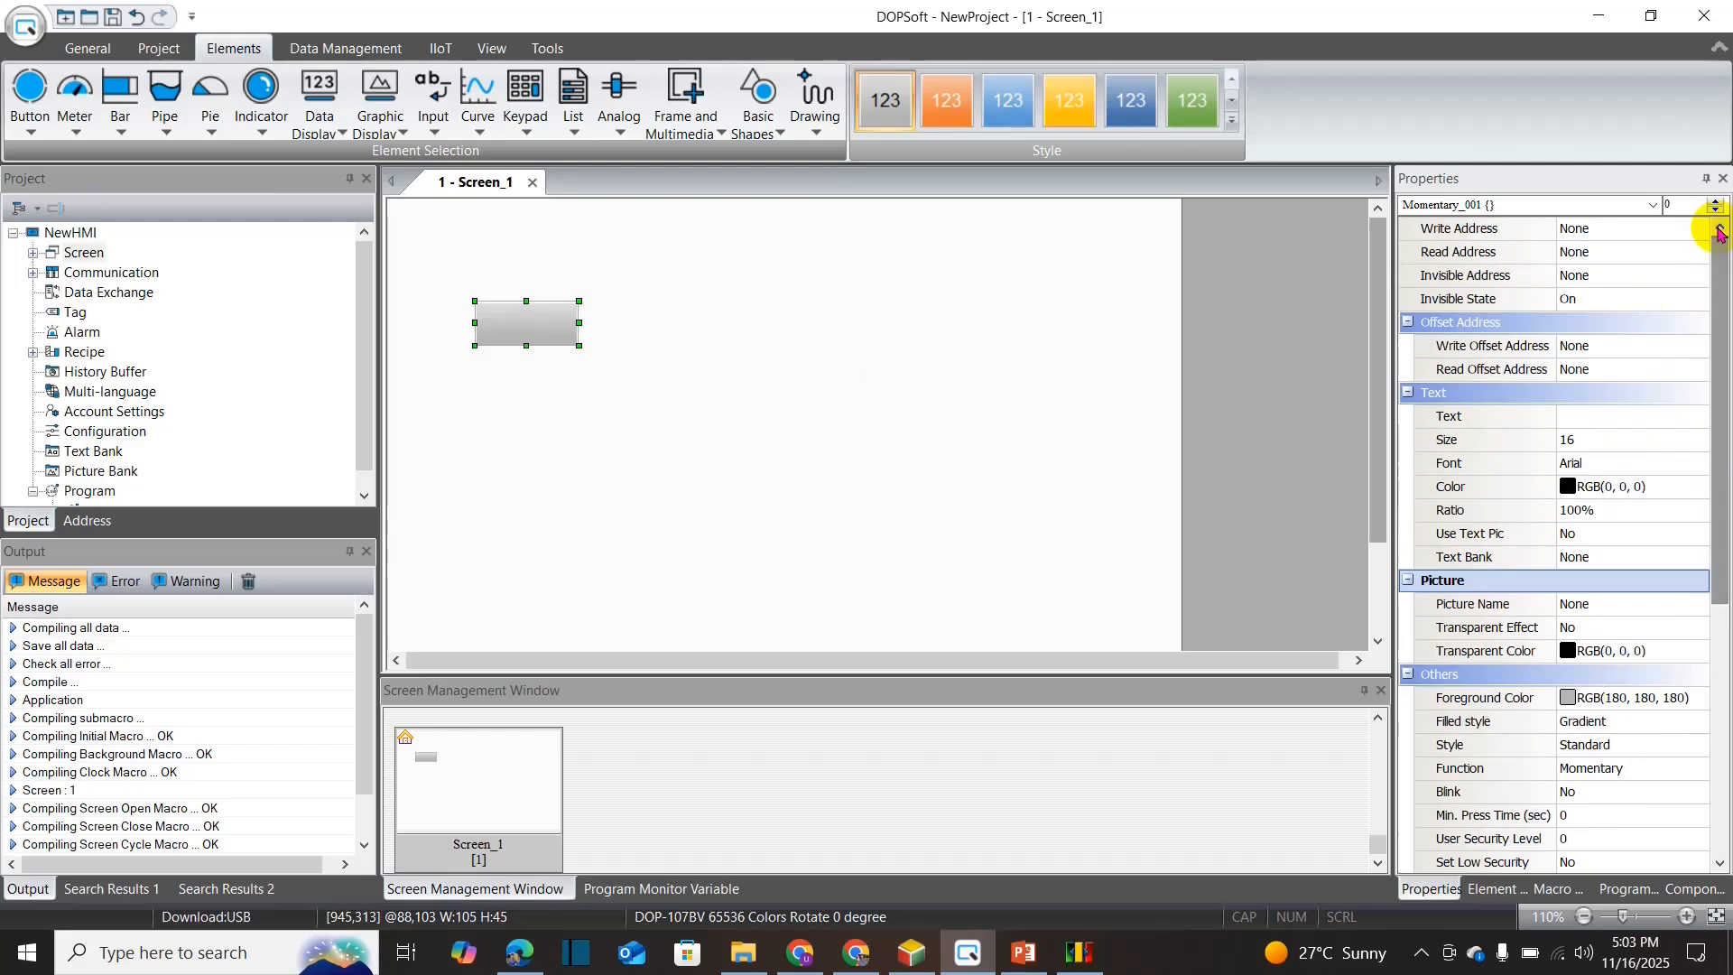
{"action": "left_click", "coordinate": [541, 346]}
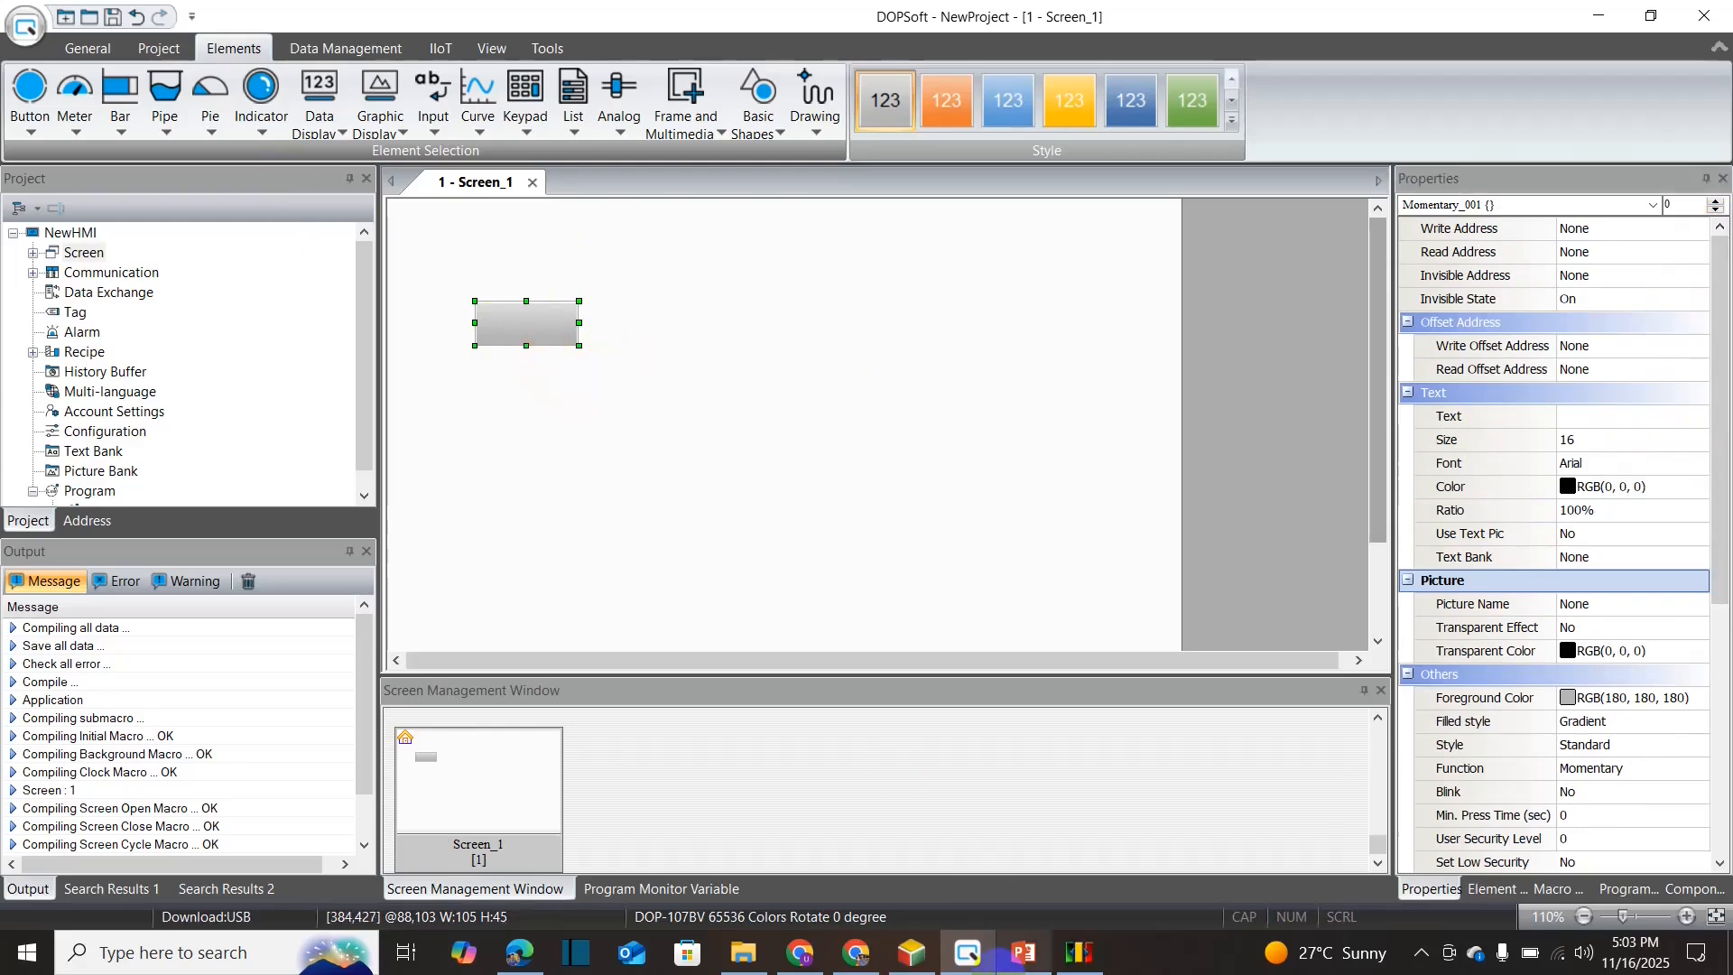
{"action": "left_click", "coordinate": [911, 952]}
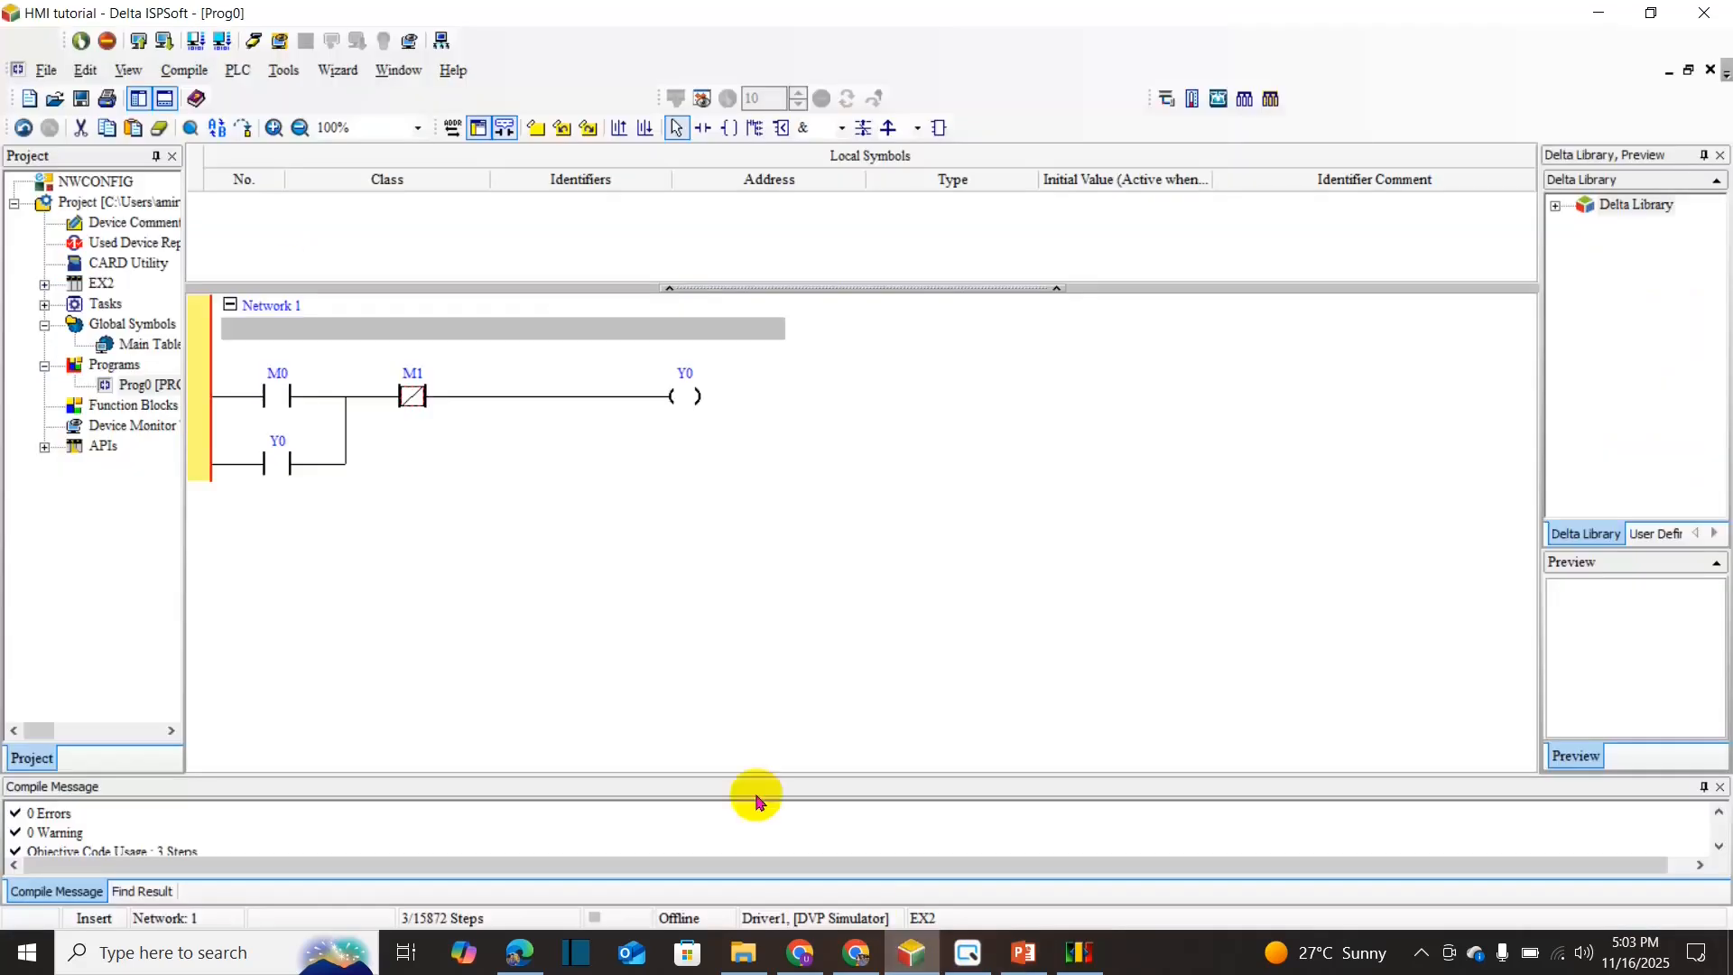
{"action": "left_click", "coordinate": [1077, 955]}
{"action": "left_click", "coordinate": [968, 952]}
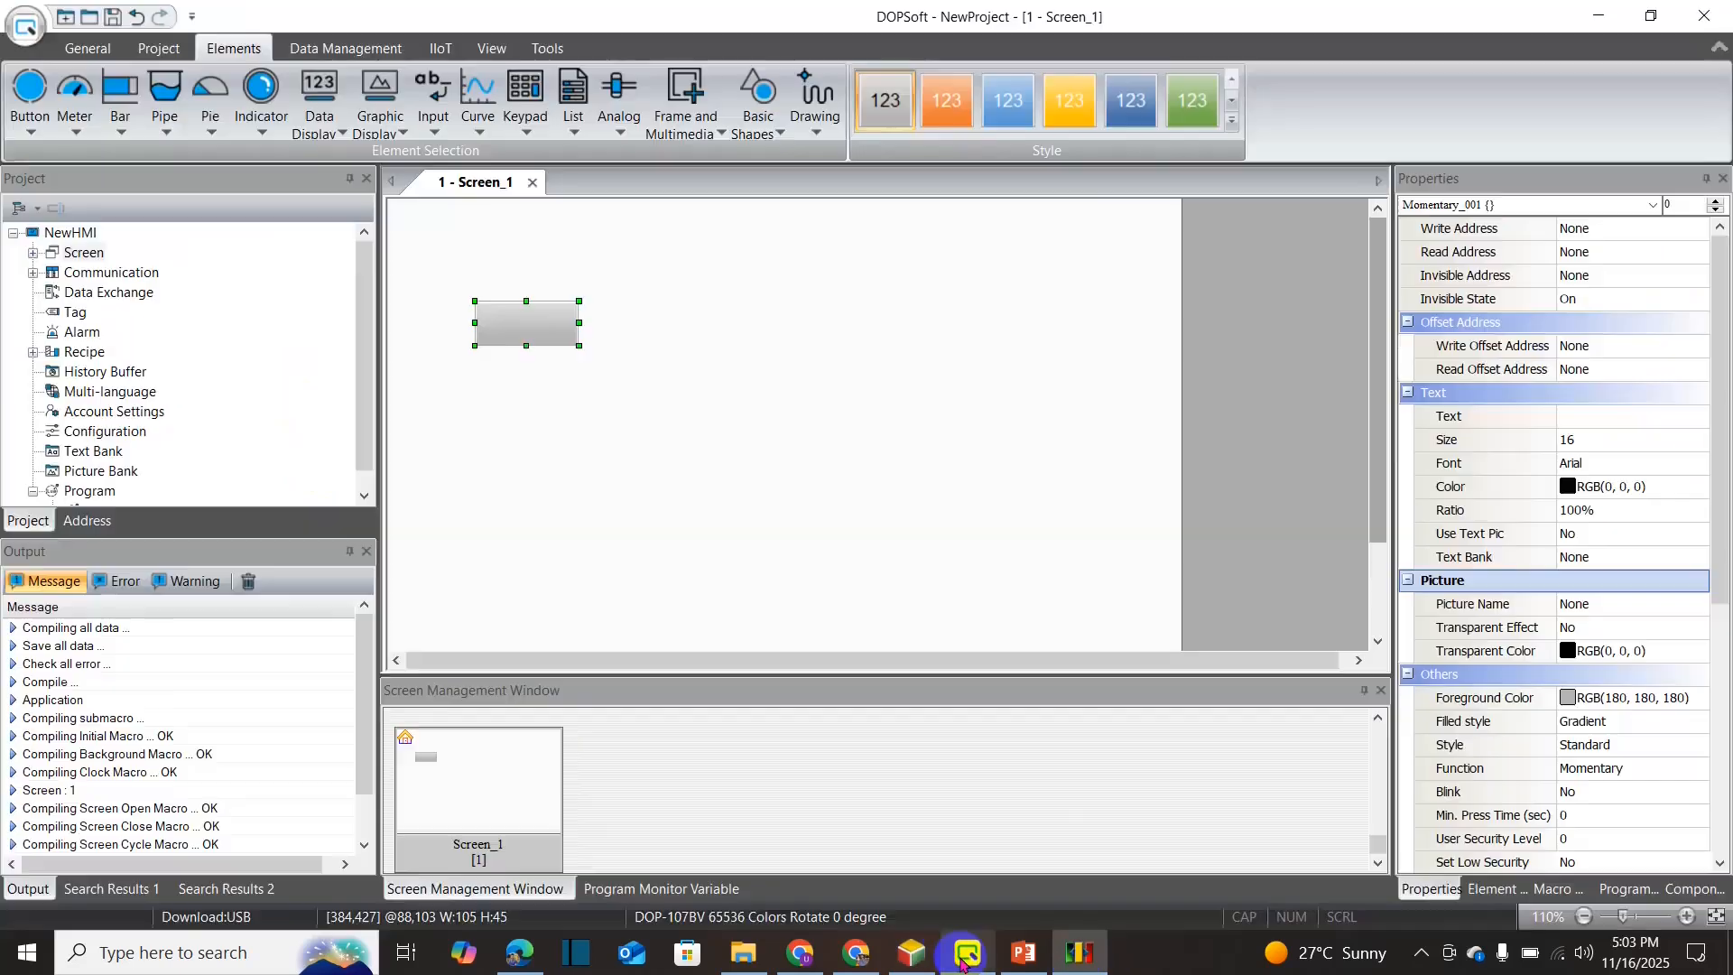
- Set the momentary button's write address to bit device M0 on Link1
{"action": "double_click", "coordinate": [539, 323]}
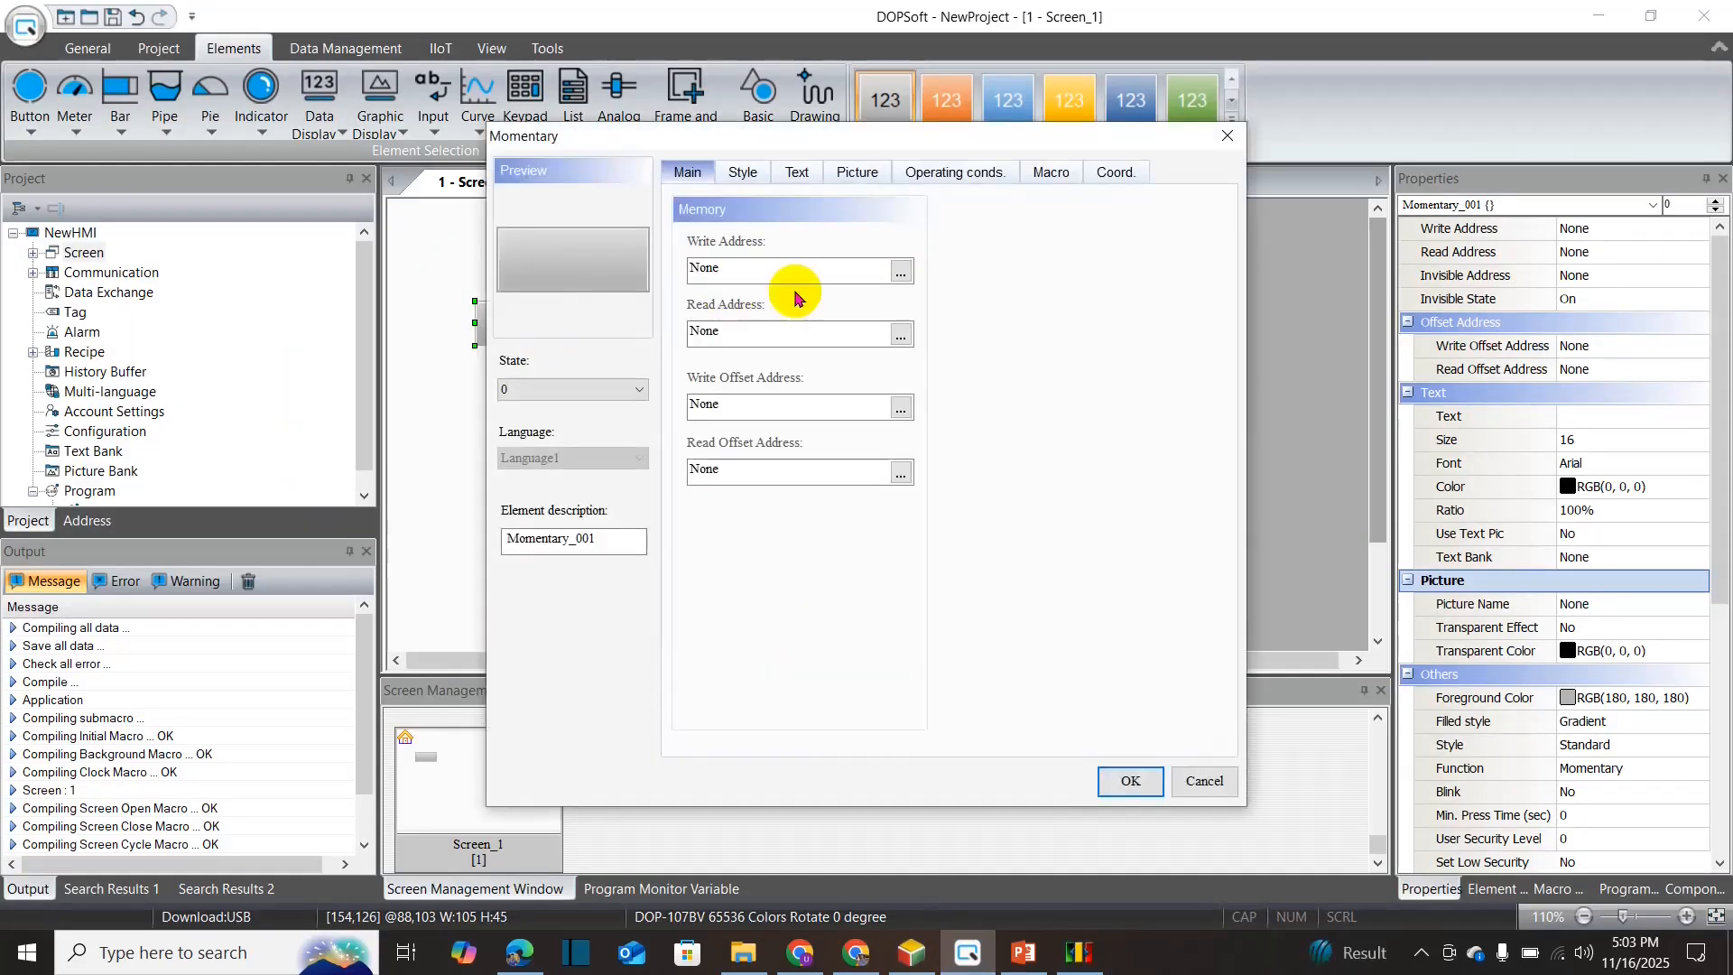
{"action": "left_click", "coordinate": [900, 271]}
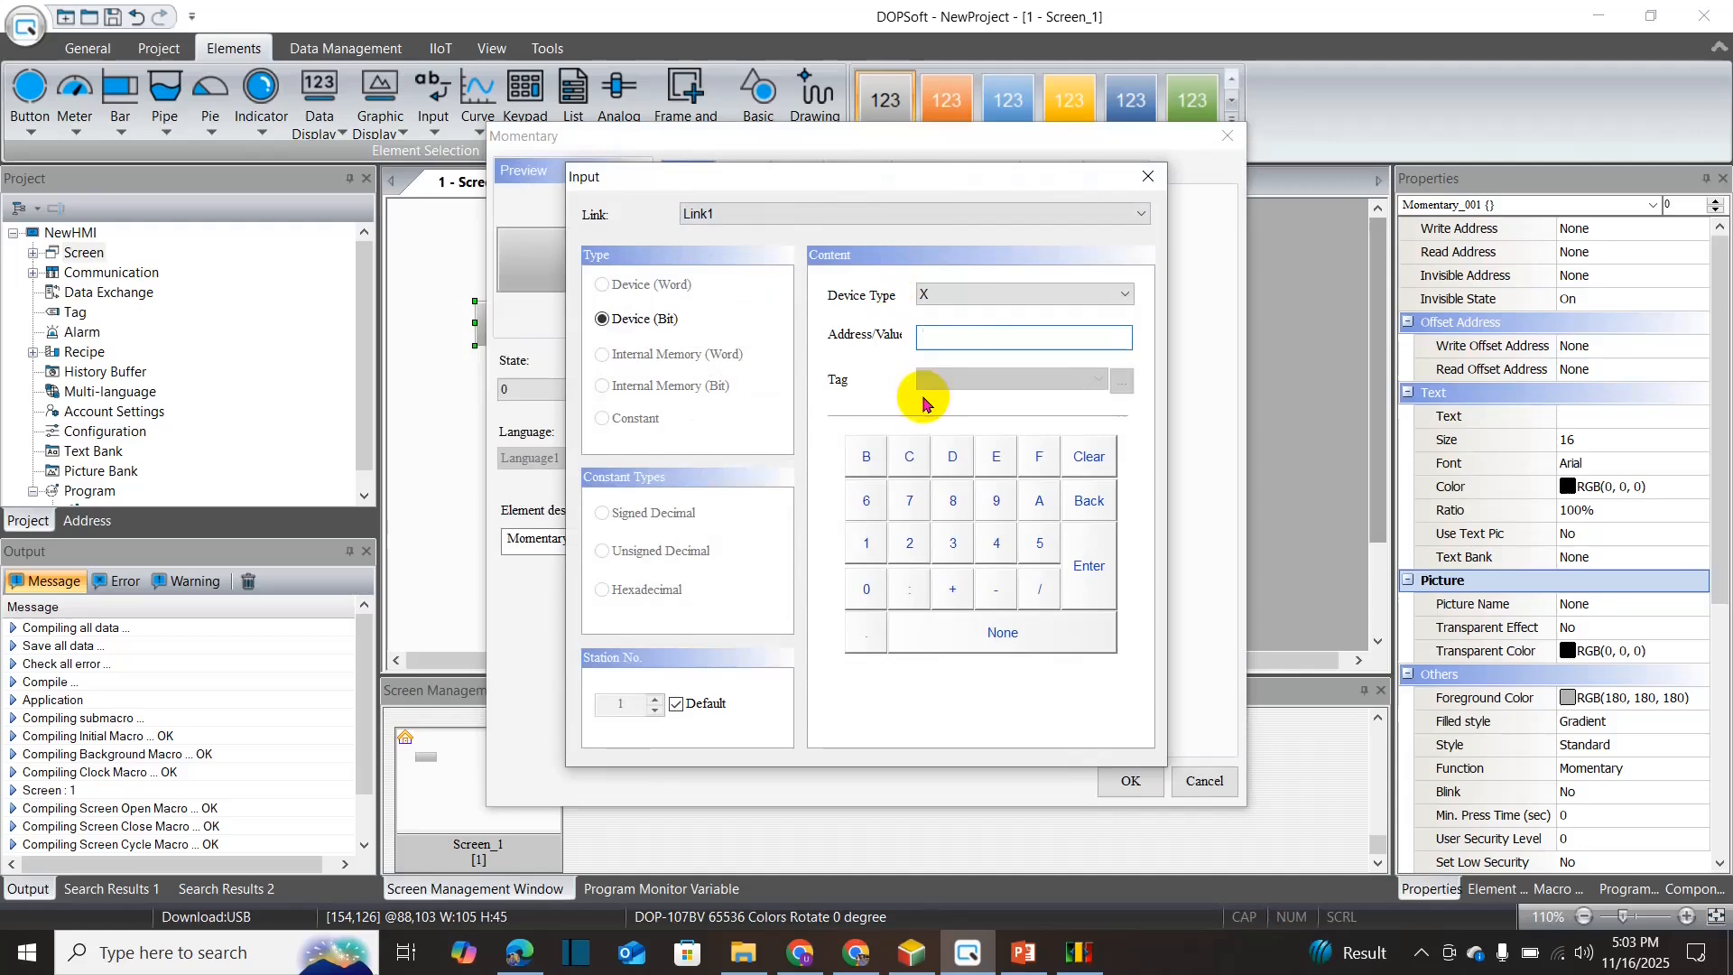
{"action": "left_click", "coordinate": [966, 294]}
{"action": "left_click", "coordinate": [941, 344]}
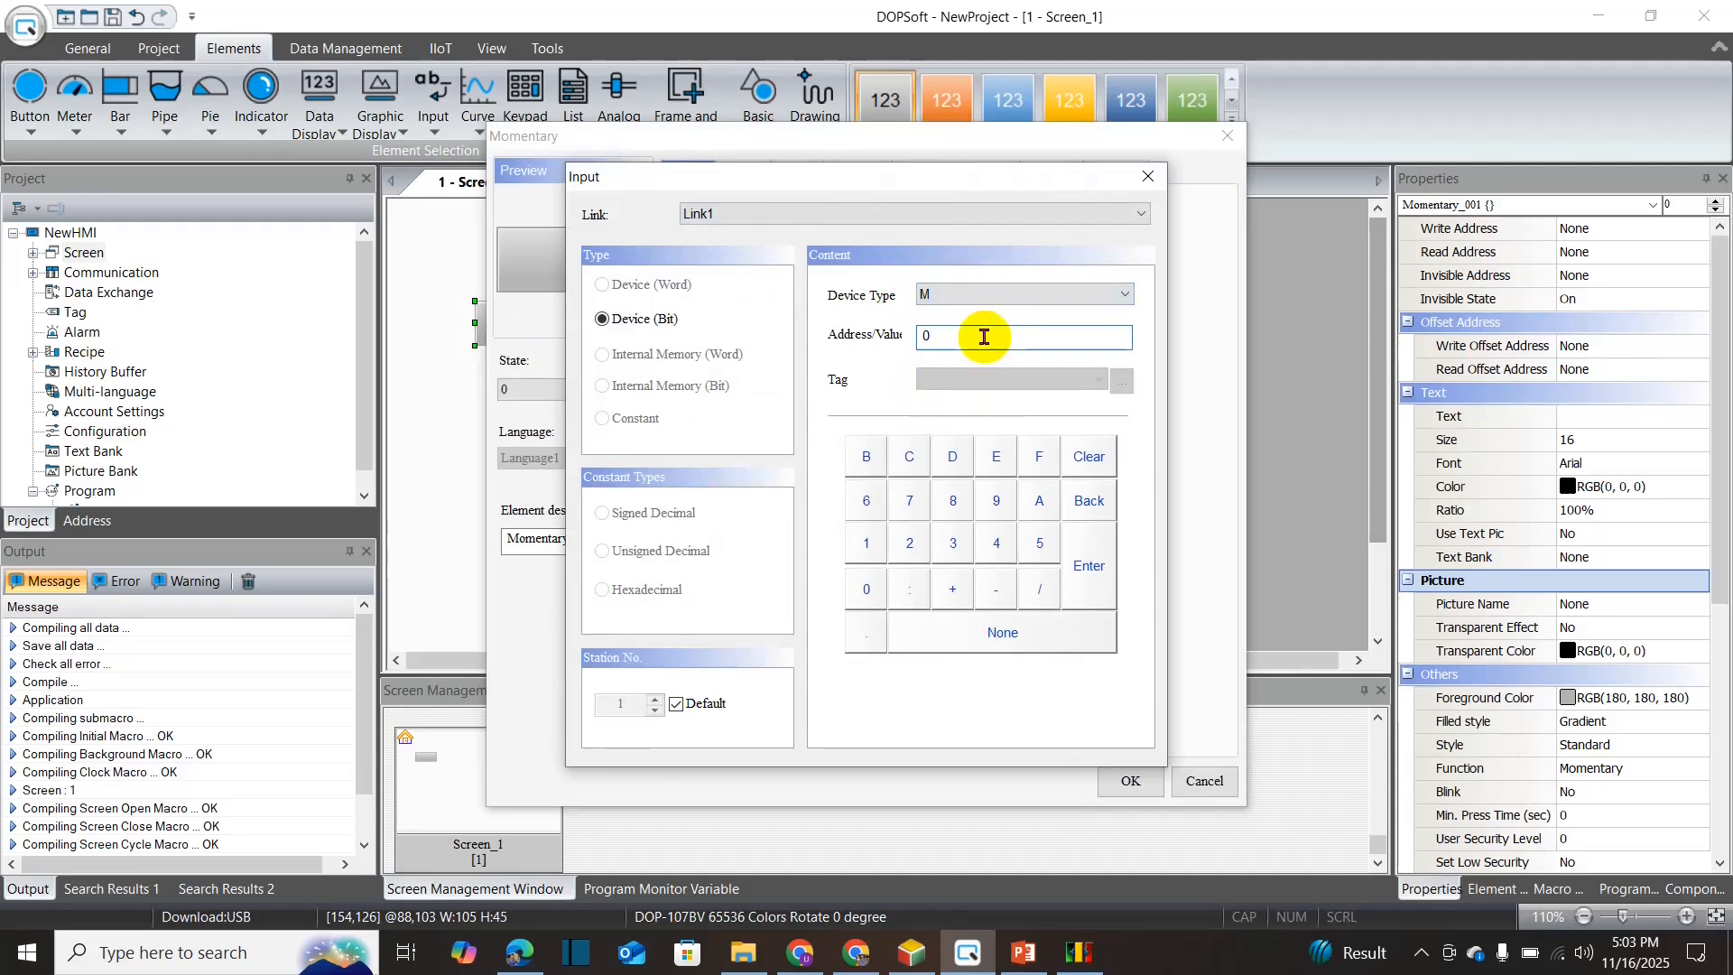
{"action": "key", "text": "Return"}
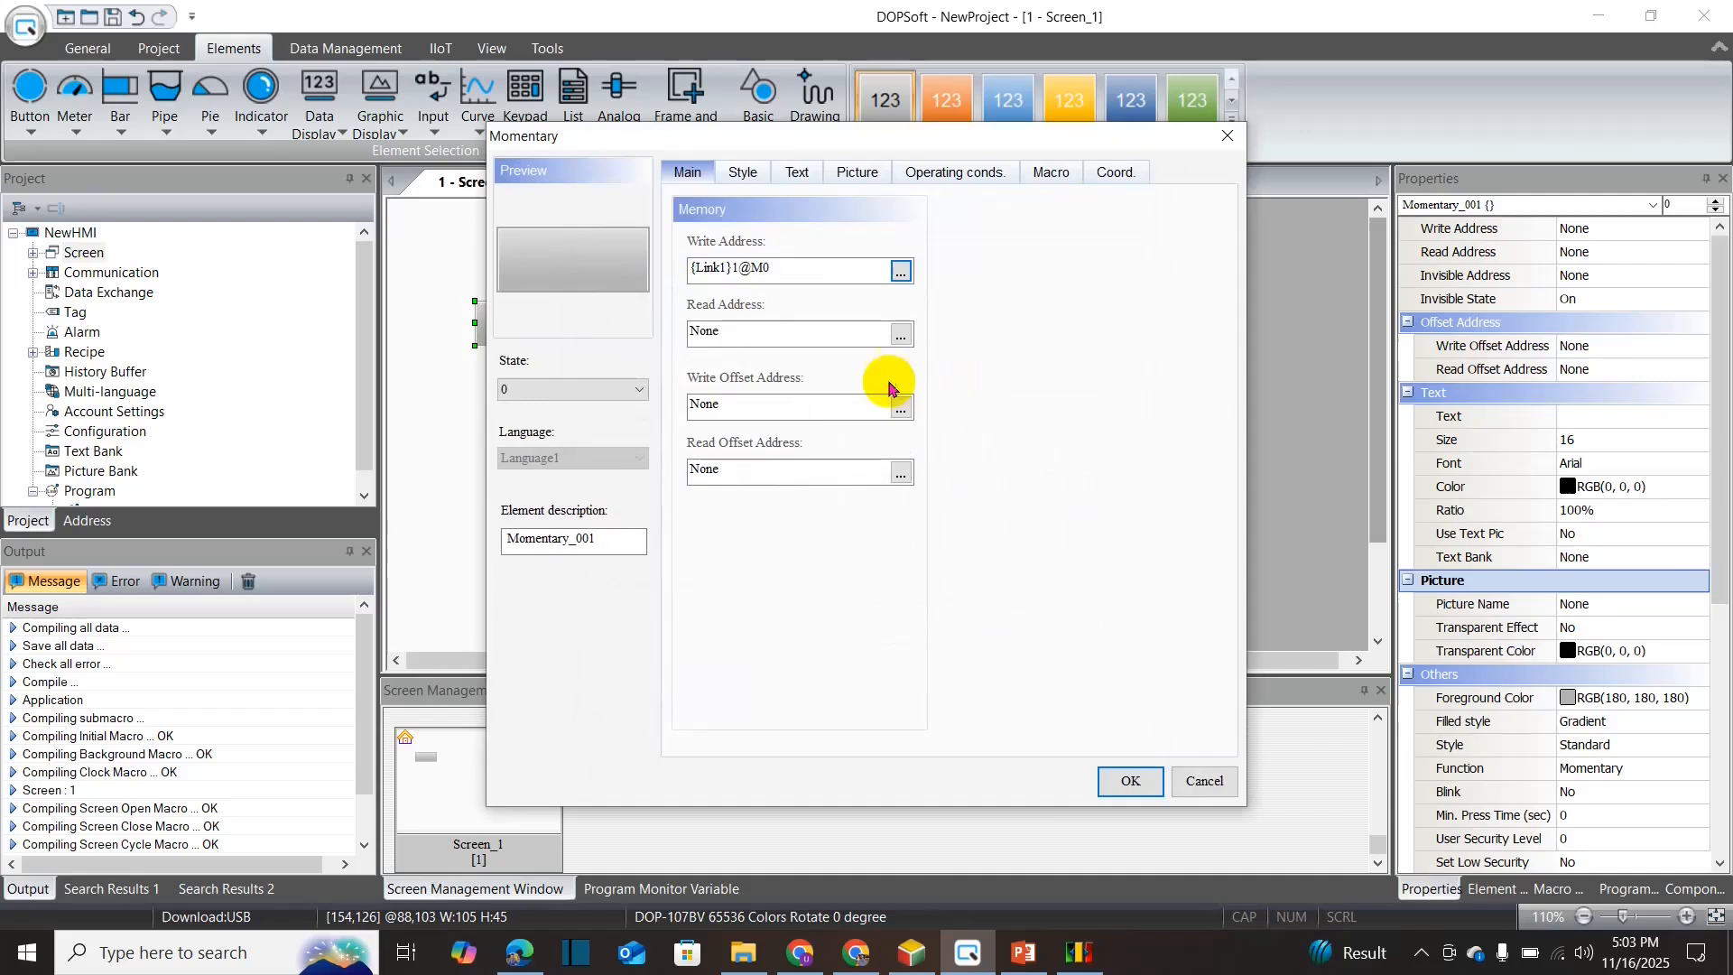
- Set the momentary button's read address to bit device M0 on Link1
{"action": "left_click", "coordinate": [900, 333]}
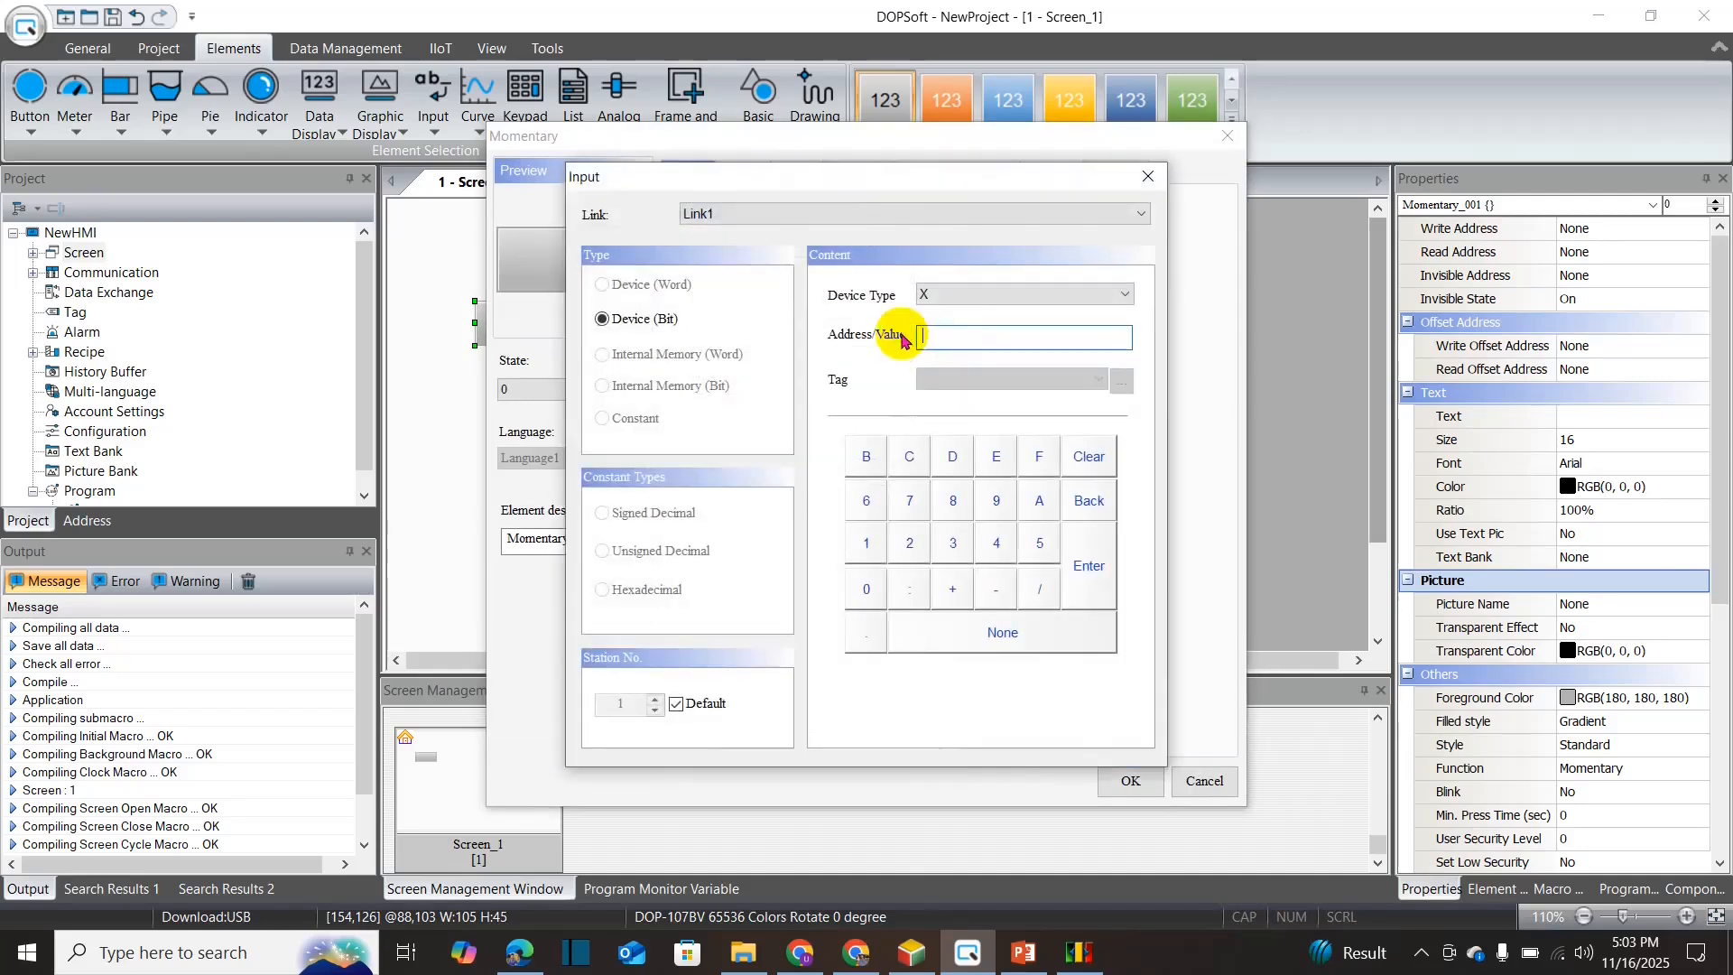
{"action": "left_click", "coordinate": [949, 305]}
{"action": "left_click", "coordinate": [930, 339]}
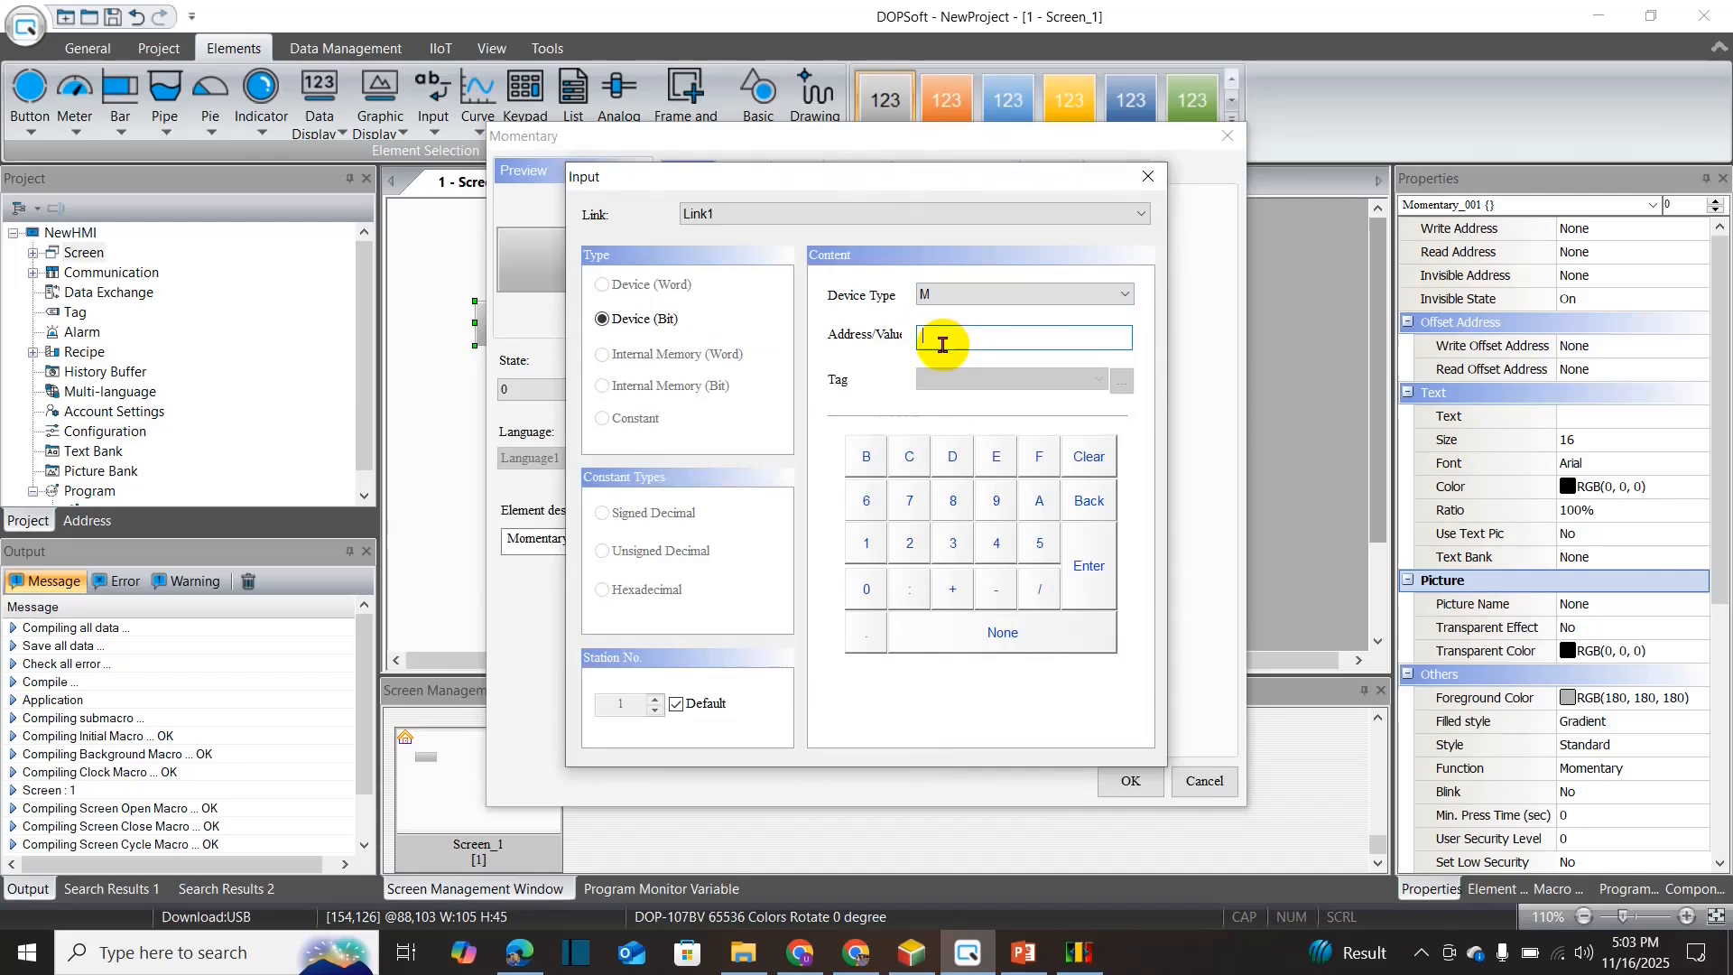
{"action": "type", "text": "0"}
{"action": "key", "text": "Return"}
- For the button's state 1, choose the Invisible style and a dark green foreground color, RGB (0, 128, 0)
{"action": "left_click", "coordinate": [597, 391]}
{"action": "left_click", "coordinate": [594, 414]}
{"action": "left_click", "coordinate": [597, 390]}
{"action": "left_click", "coordinate": [578, 424]}
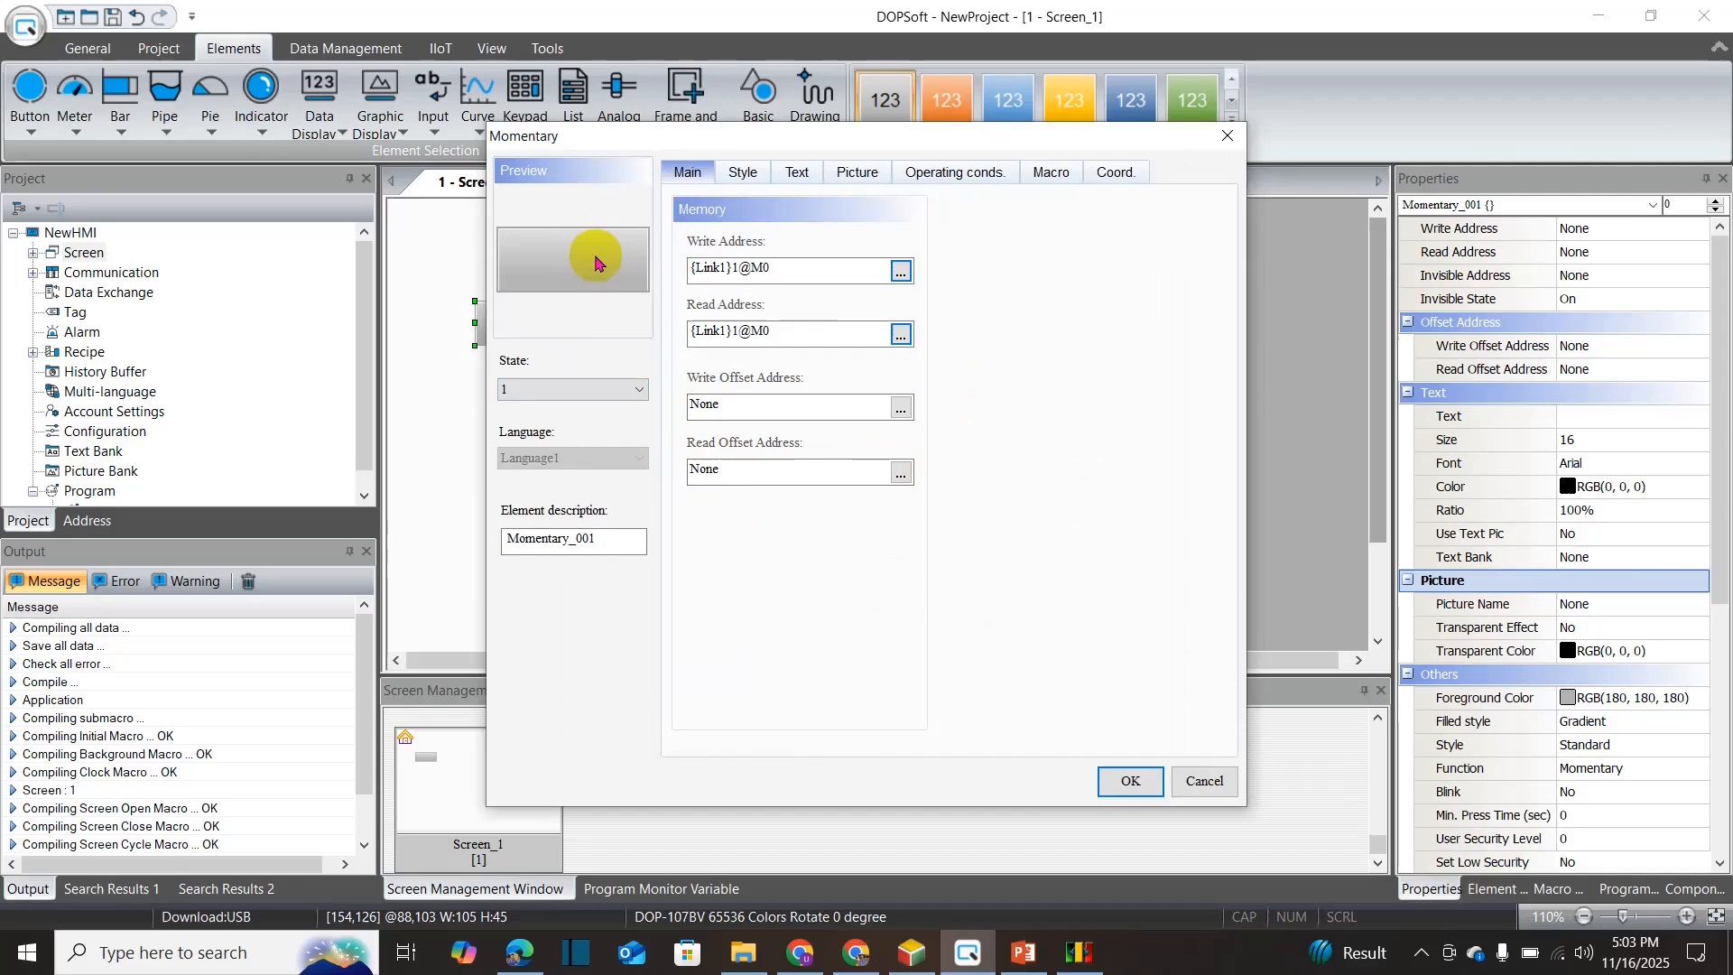
{"action": "left_click", "coordinate": [740, 177]}
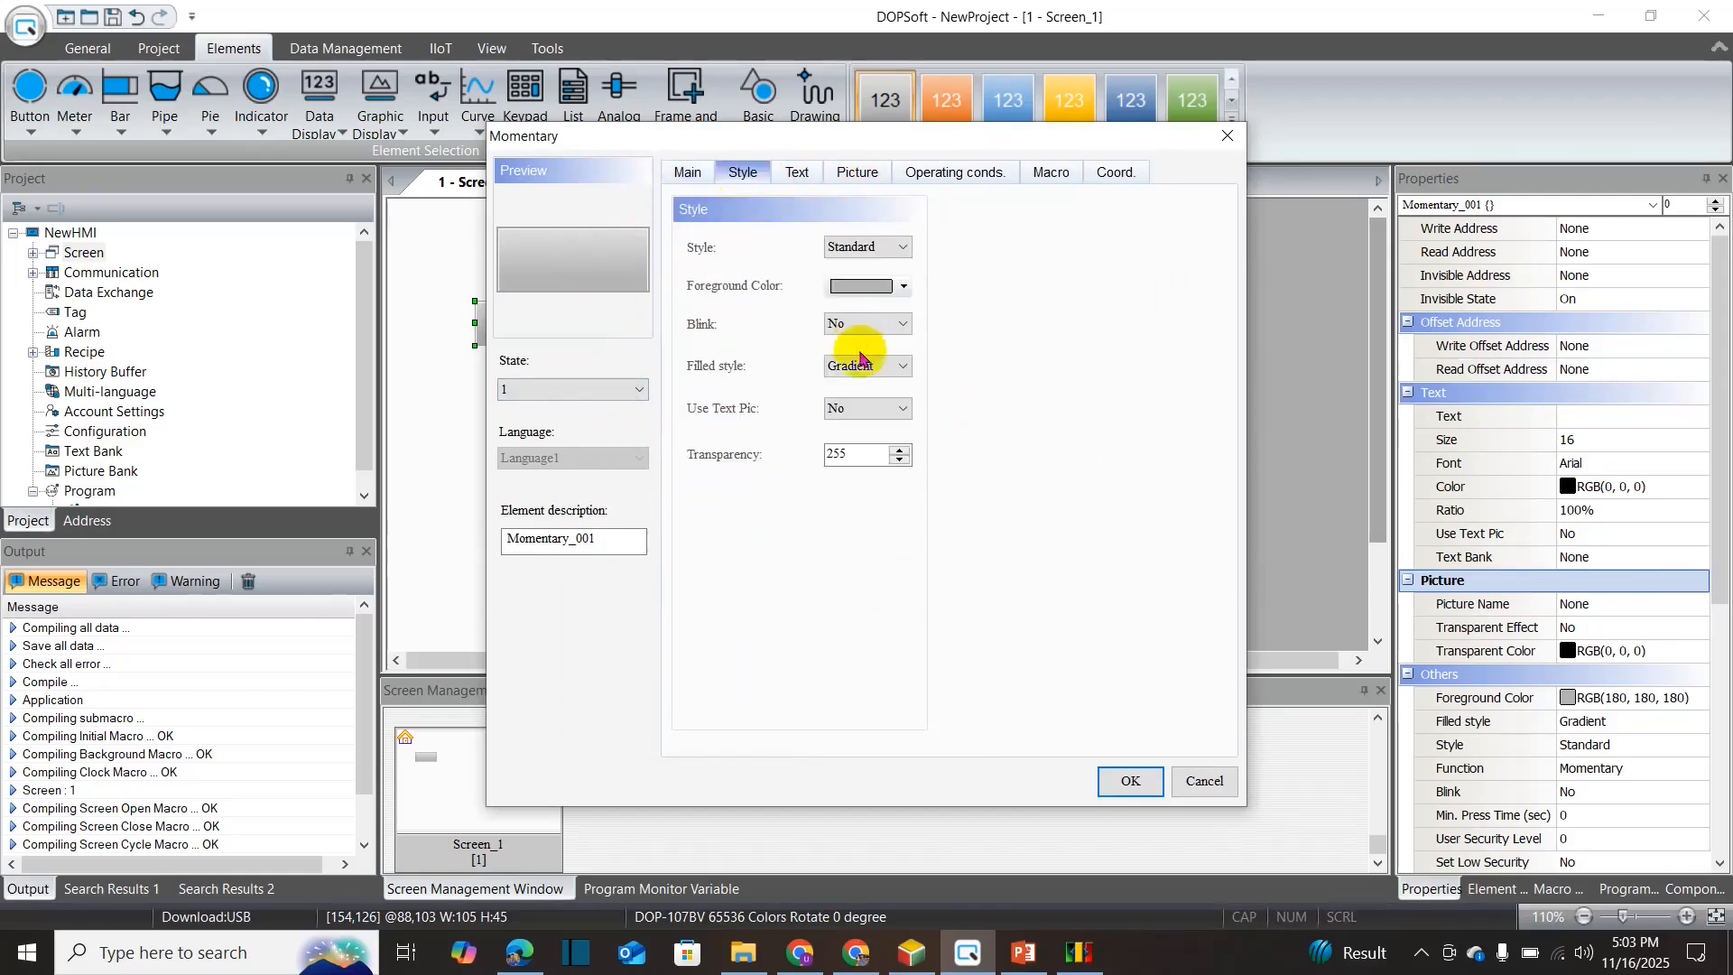
{"action": "left_click", "coordinate": [894, 249]}
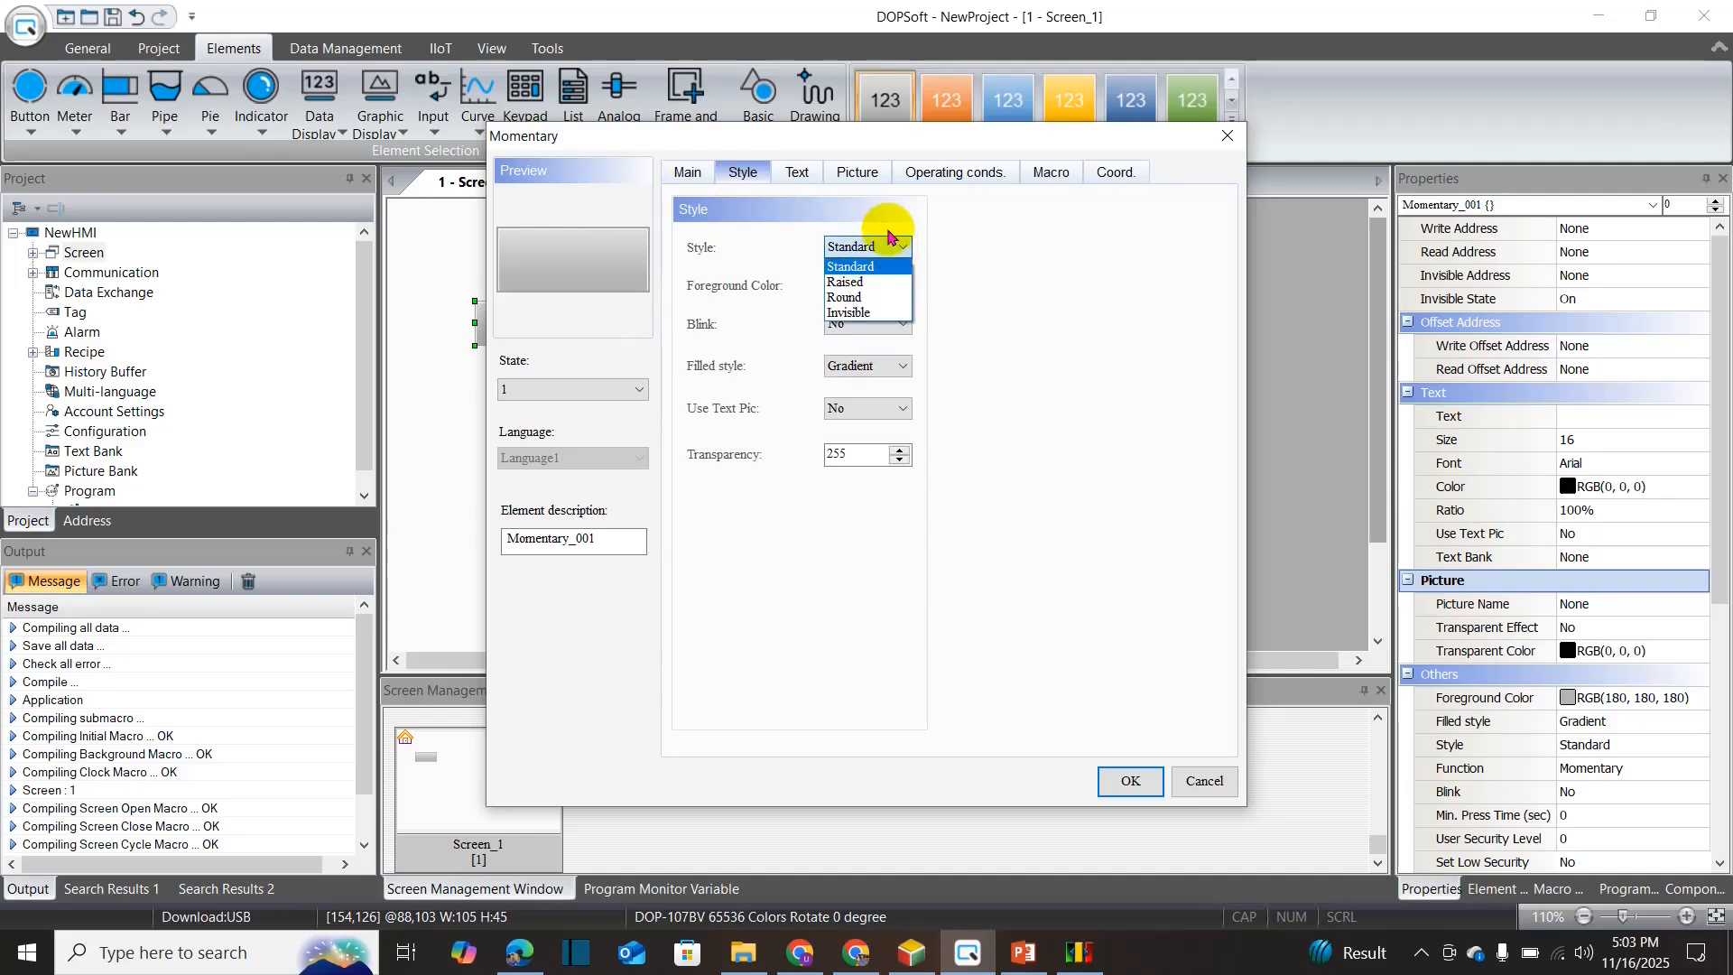
{"action": "left_click", "coordinate": [852, 313]}
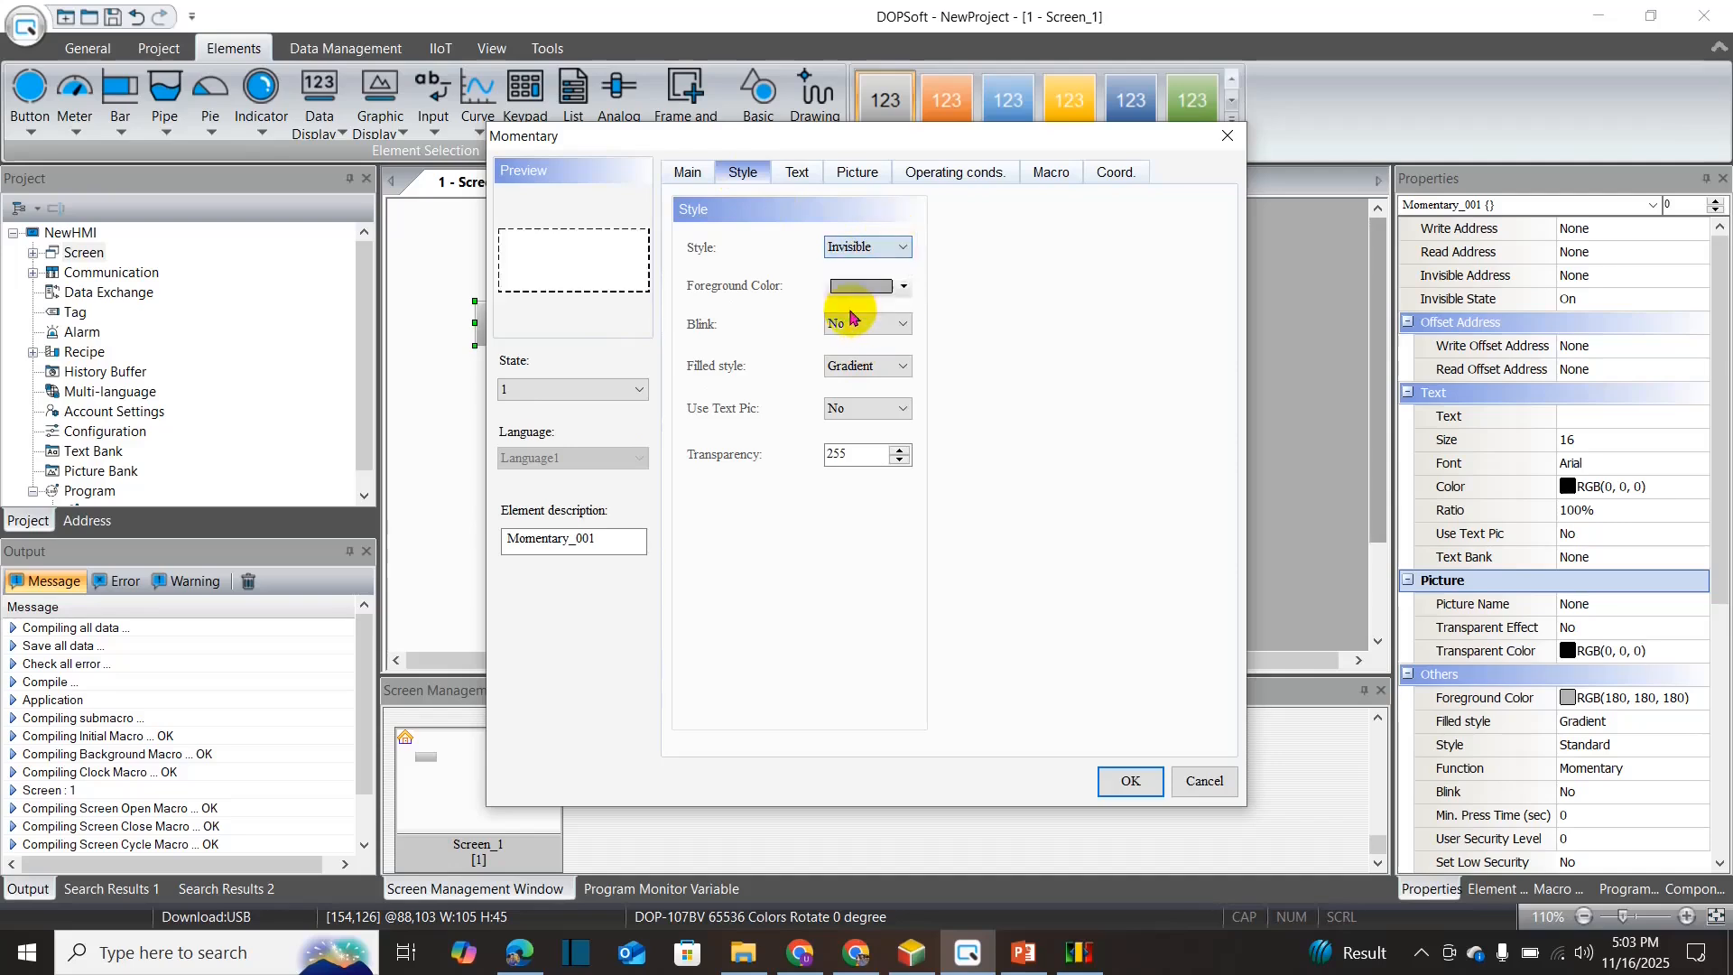
{"action": "left_click", "coordinate": [904, 287]}
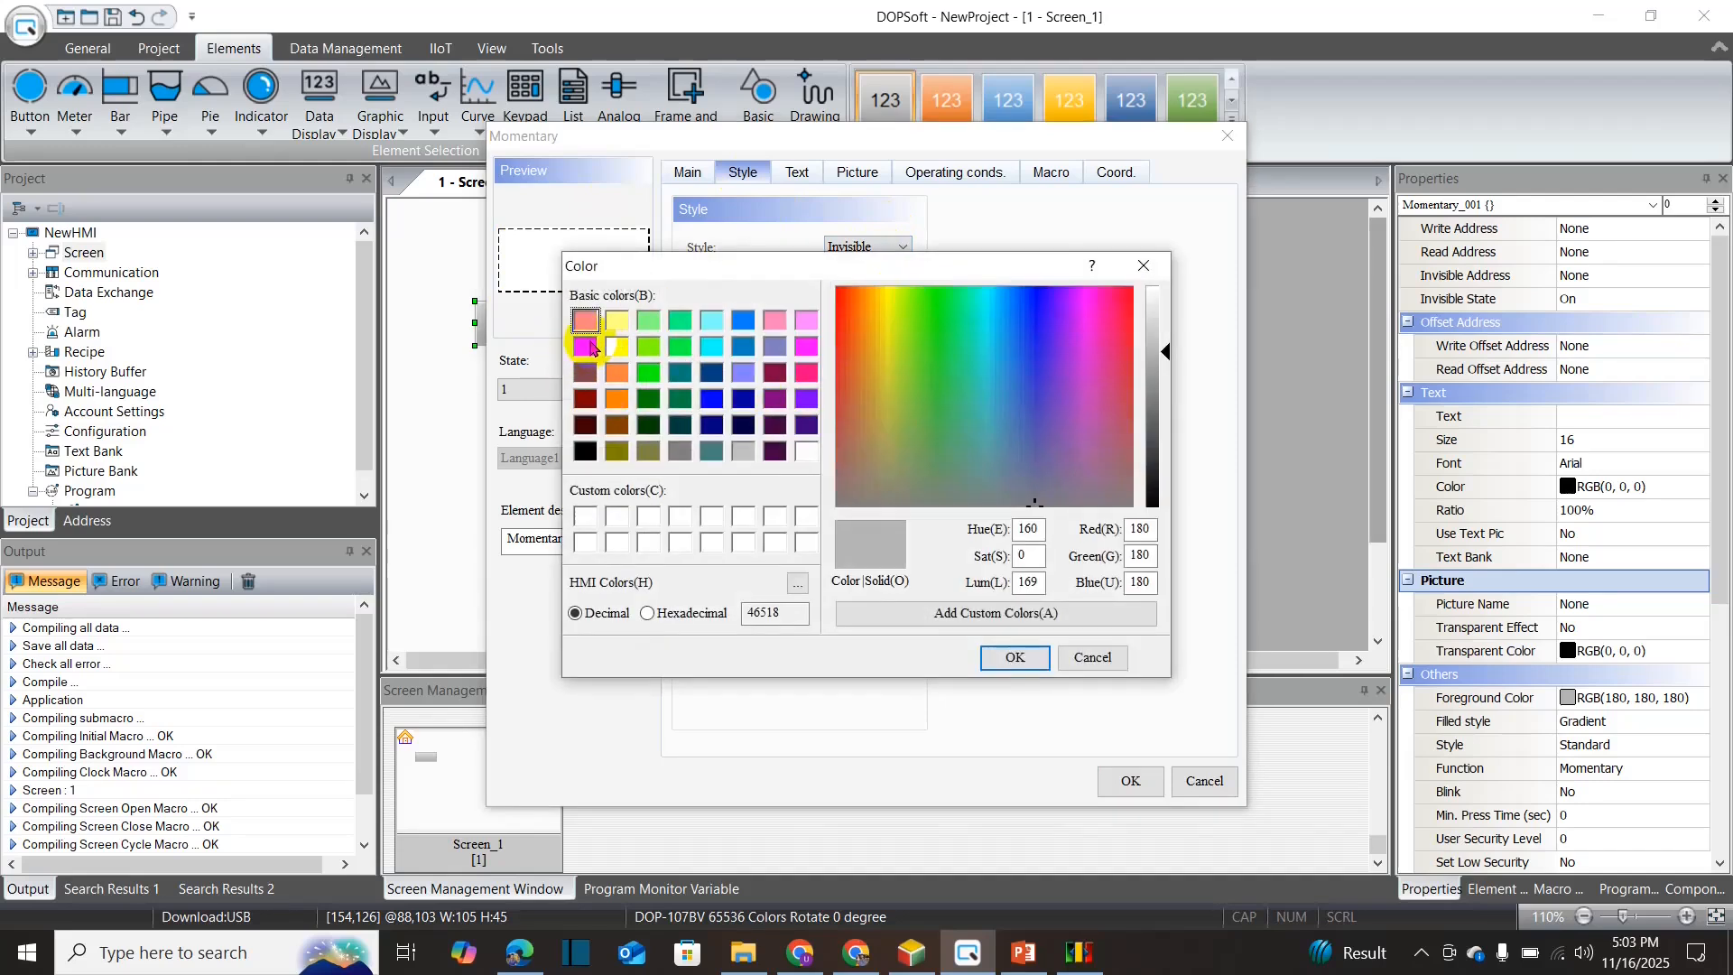
{"action": "left_click", "coordinate": [652, 398]}
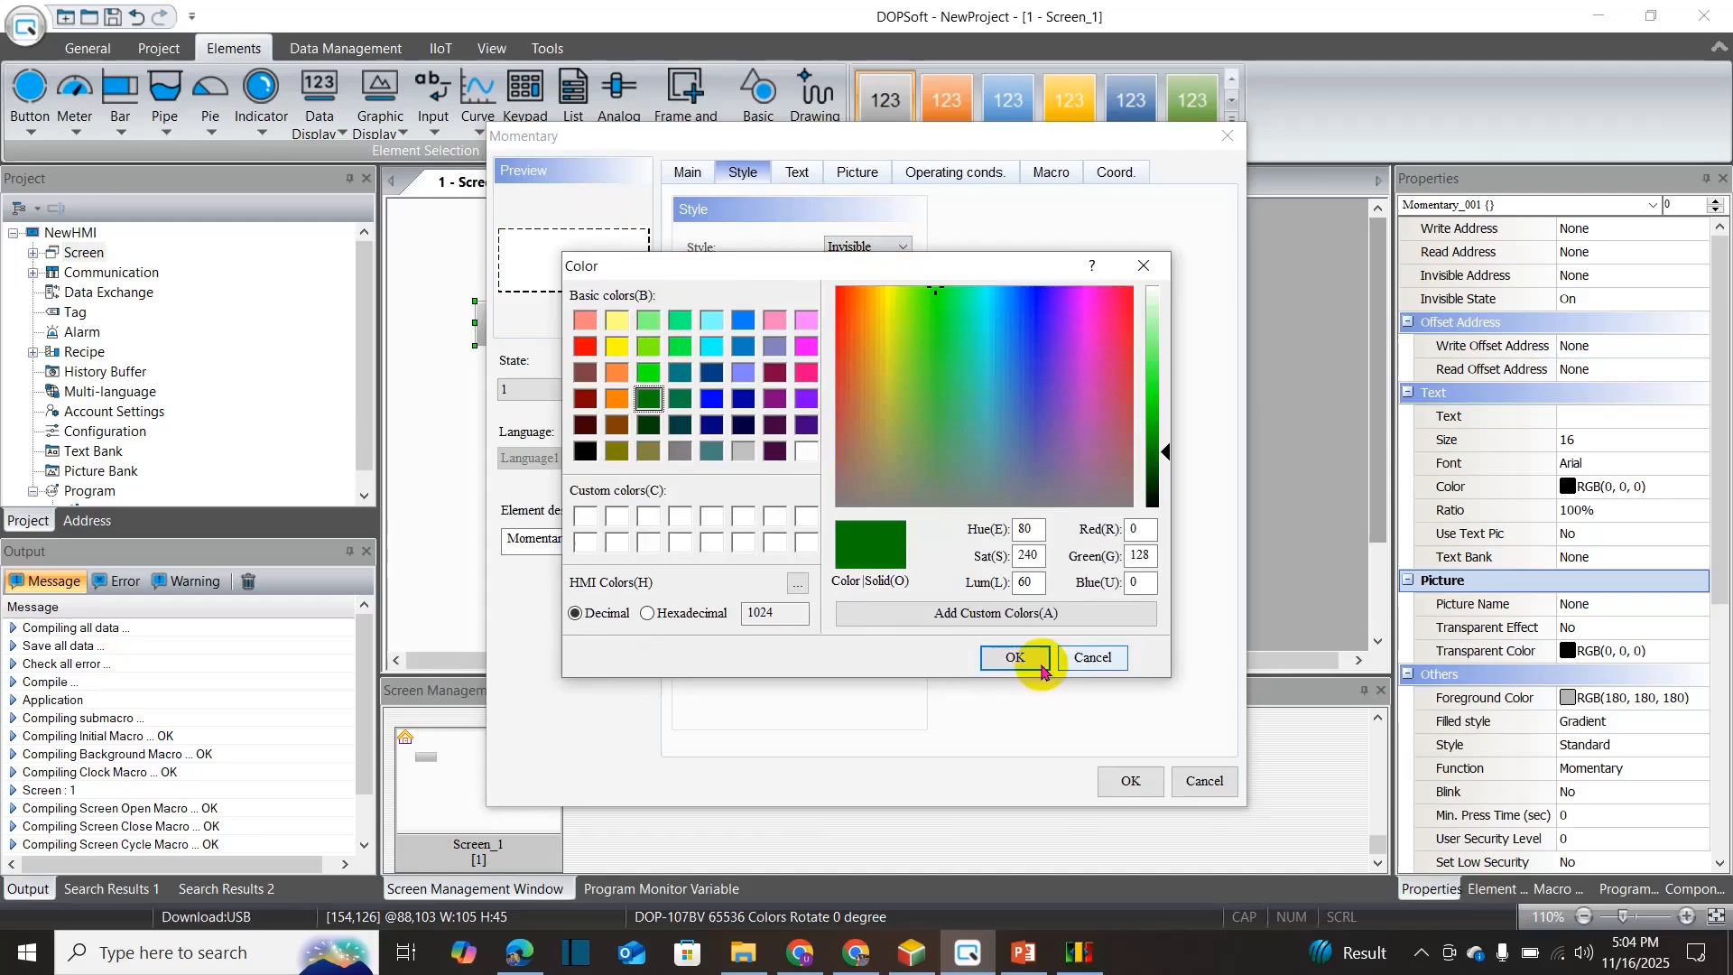
{"action": "left_click", "coordinate": [1015, 657]}
- Set the style of the button's state 1 to Standard and review the other style options
{"action": "left_click", "coordinate": [889, 256]}
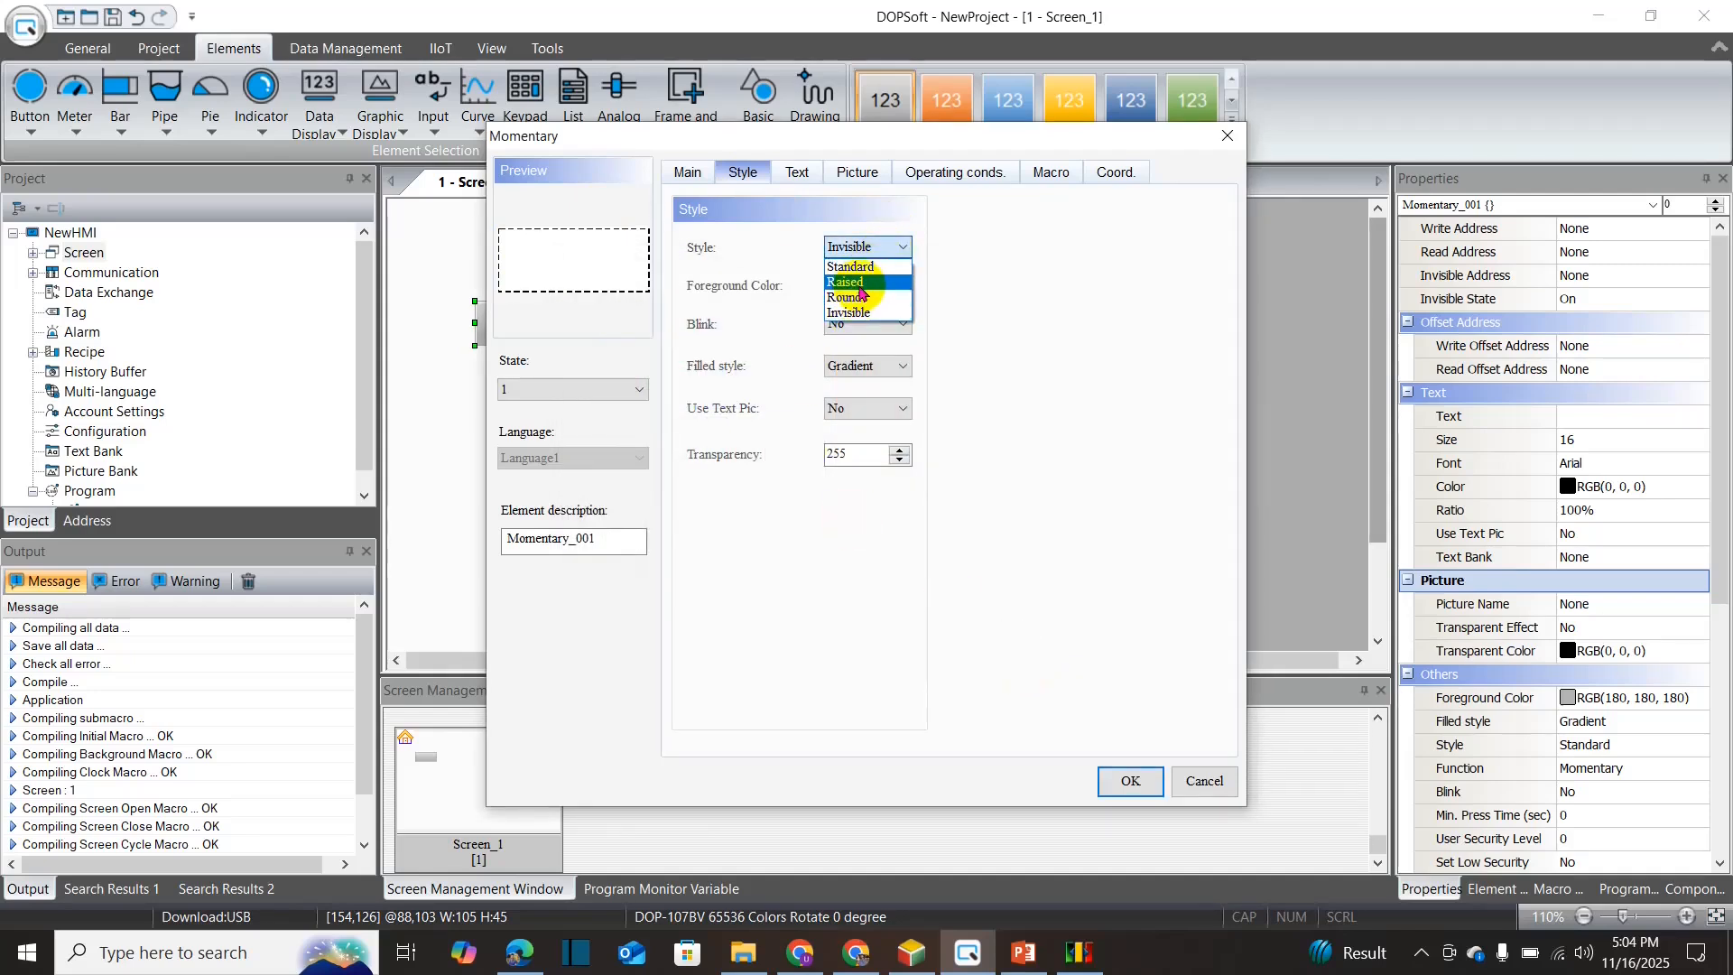
{"action": "left_click", "coordinate": [853, 266]}
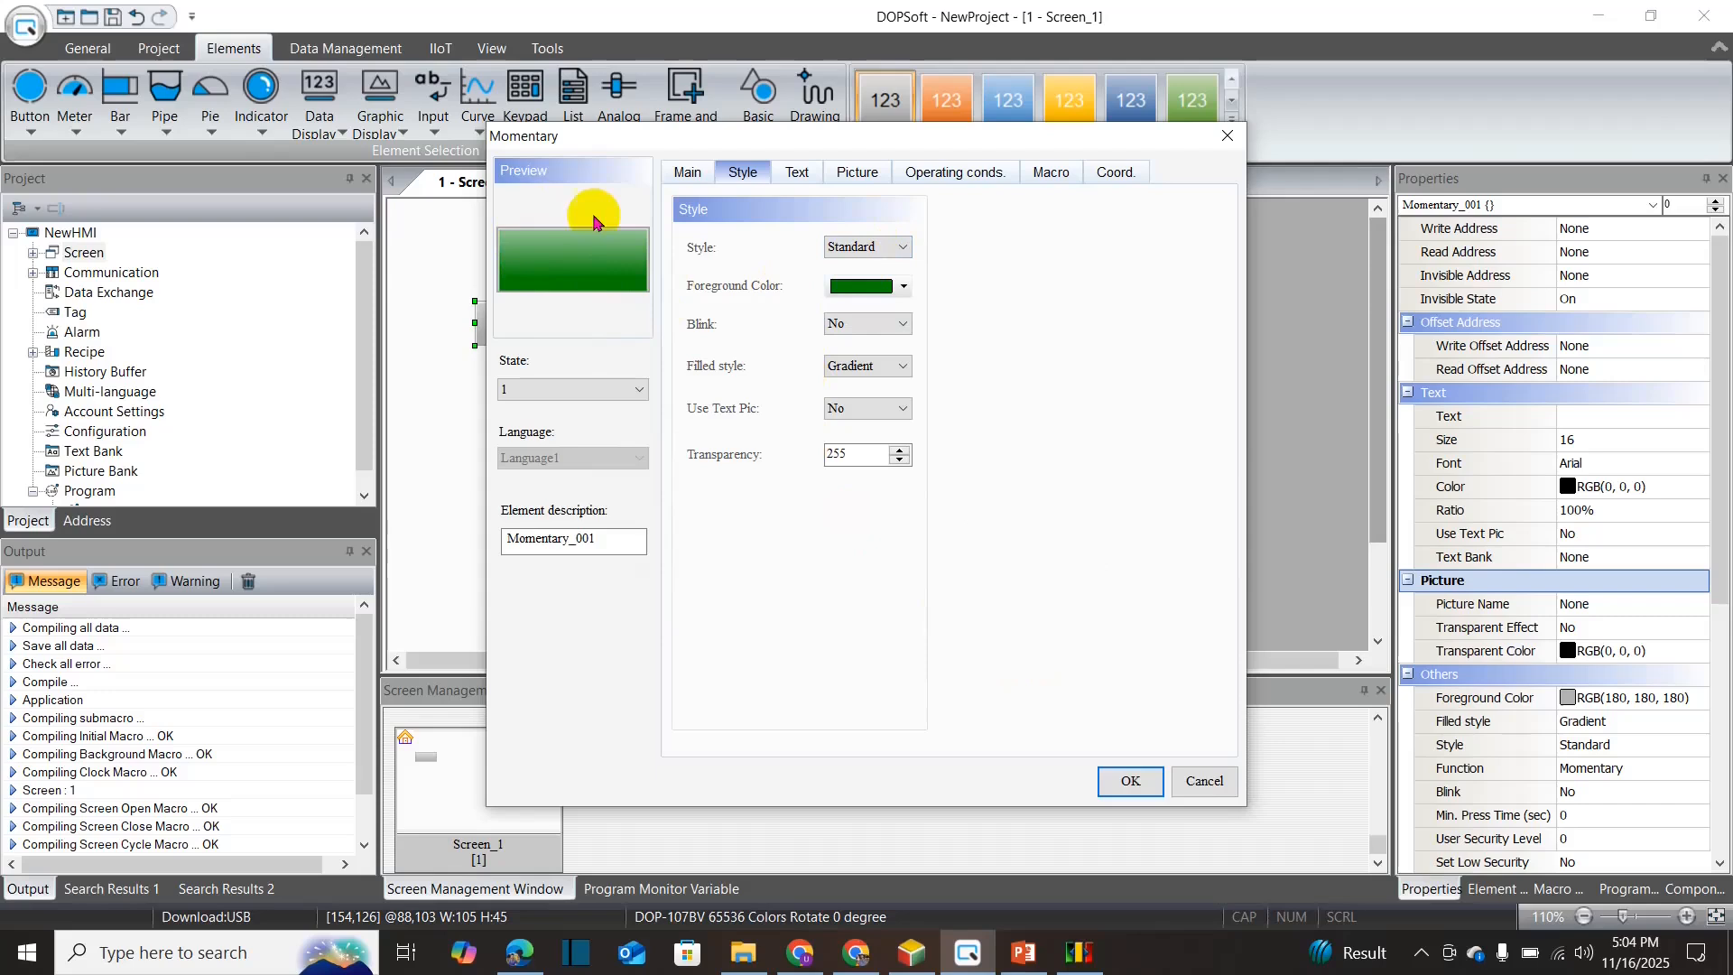
{"action": "left_click", "coordinate": [564, 298]}
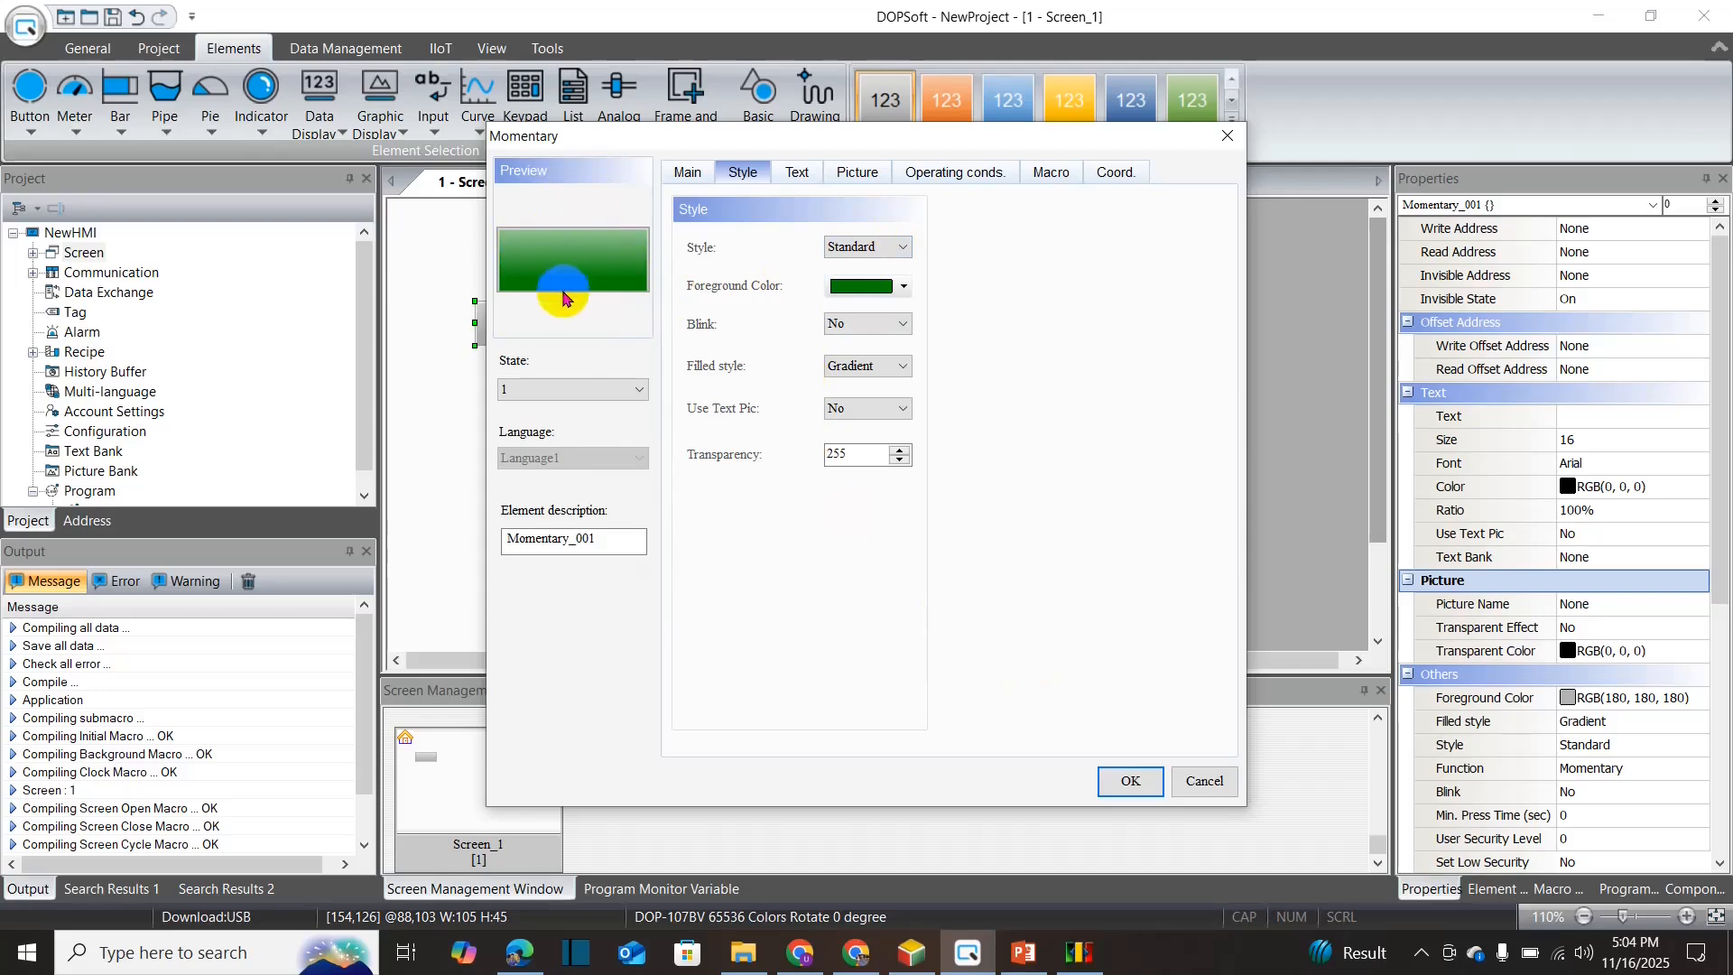
{"action": "left_click", "coordinate": [880, 247]}
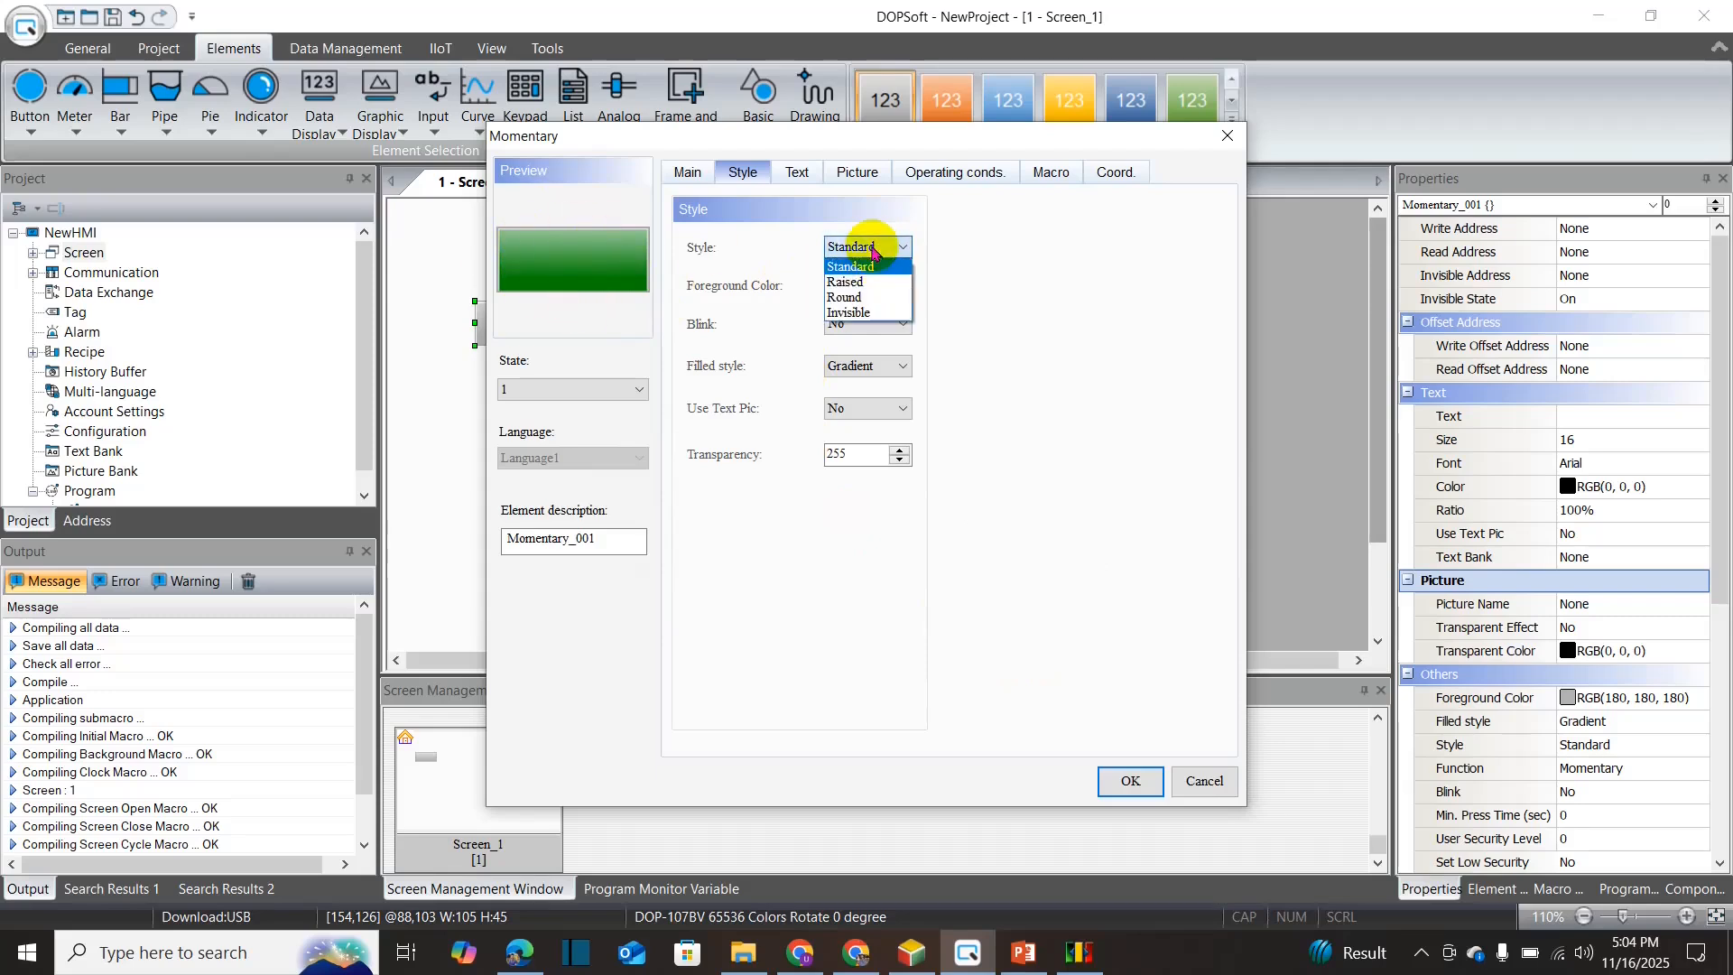
{"action": "left_click", "coordinate": [755, 359]}
- For the button's state 0, set the foreground color to dark green, RGB (0, 128, 0)
{"action": "left_click", "coordinate": [604, 390]}
{"action": "left_click", "coordinate": [542, 407]}
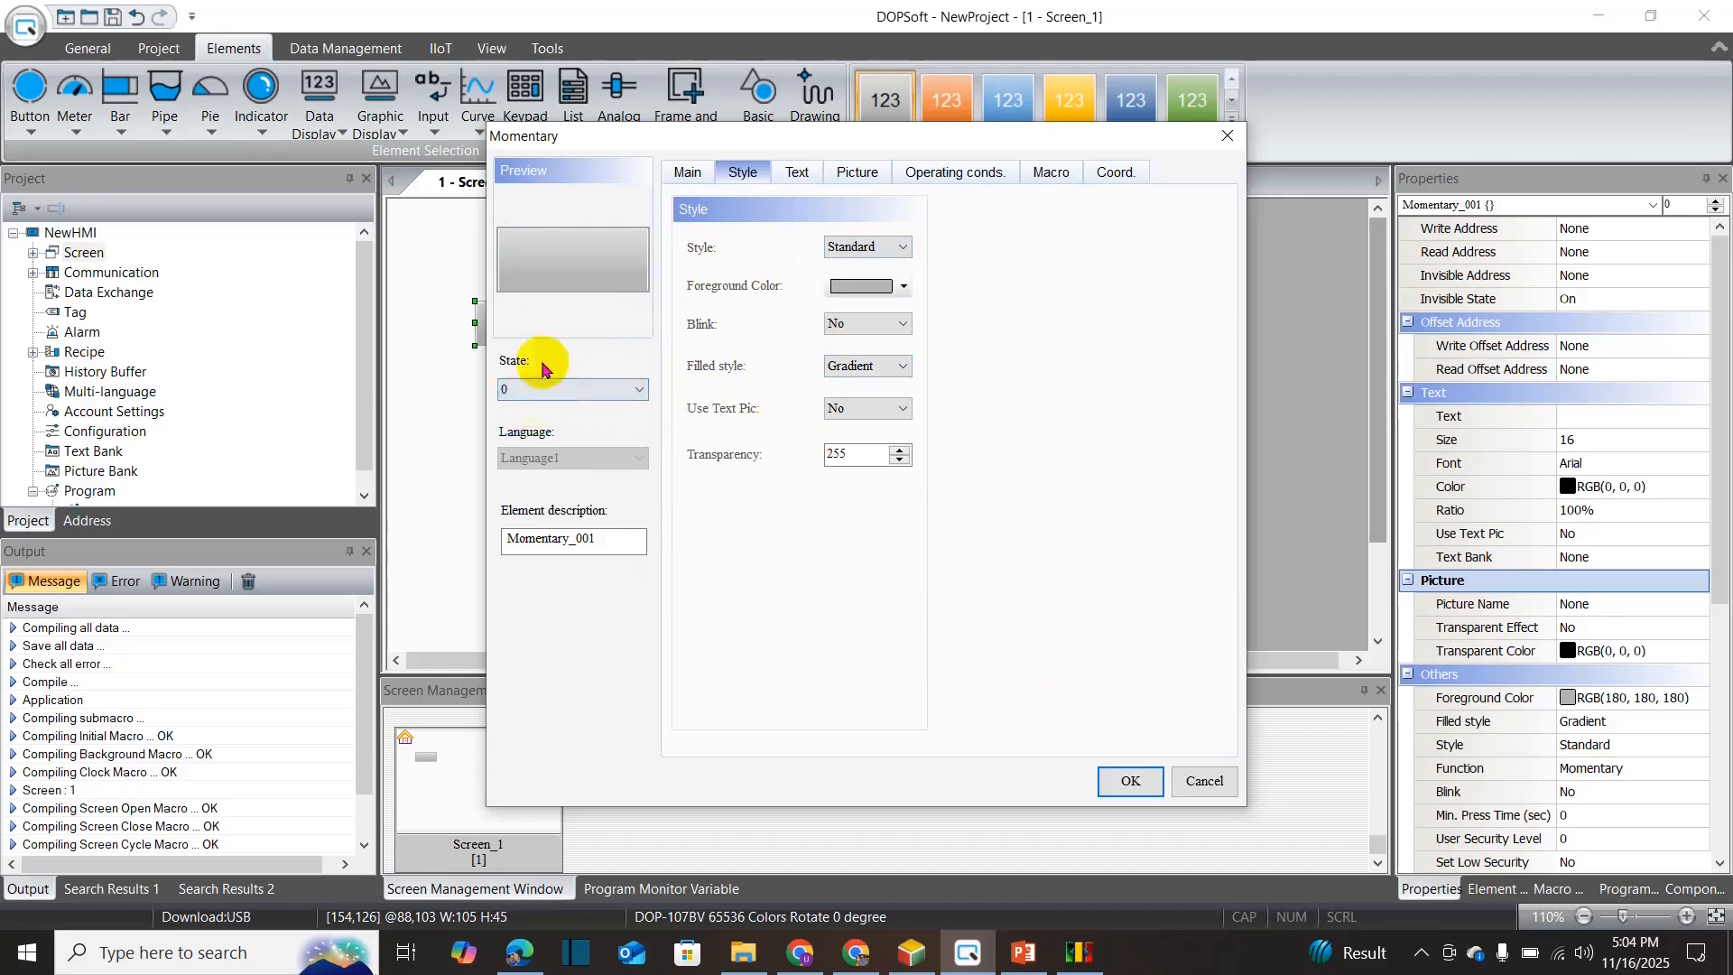
{"action": "left_click", "coordinate": [903, 289]}
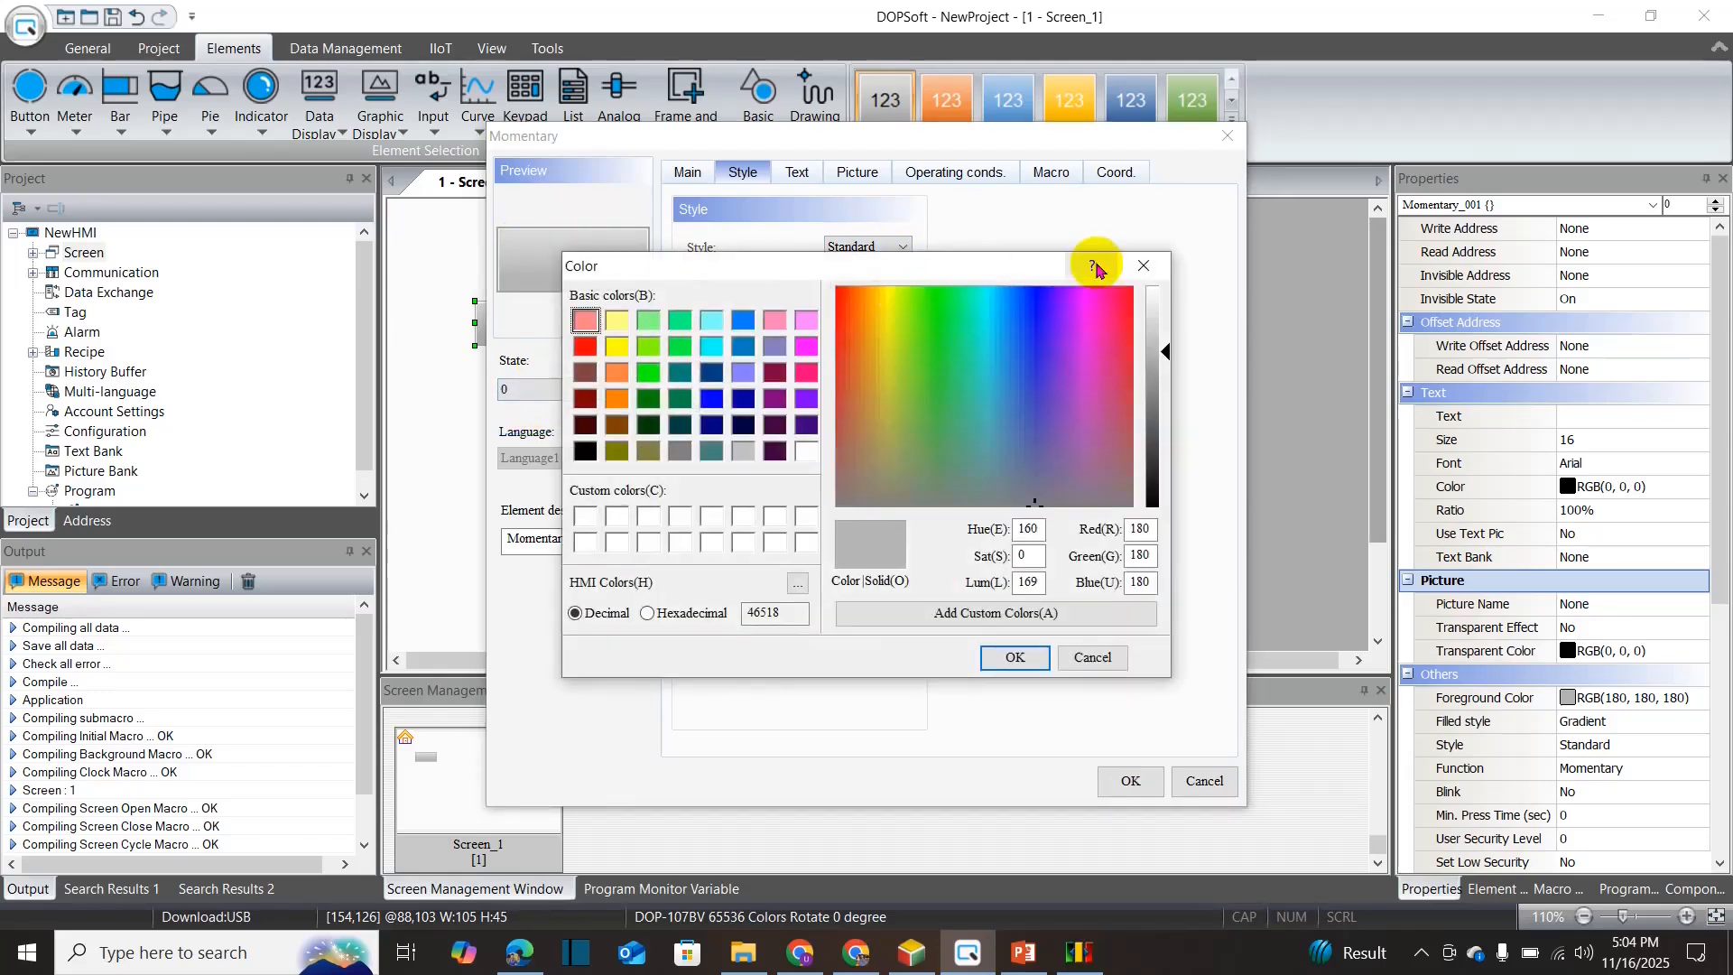
{"action": "left_click", "coordinate": [648, 398]}
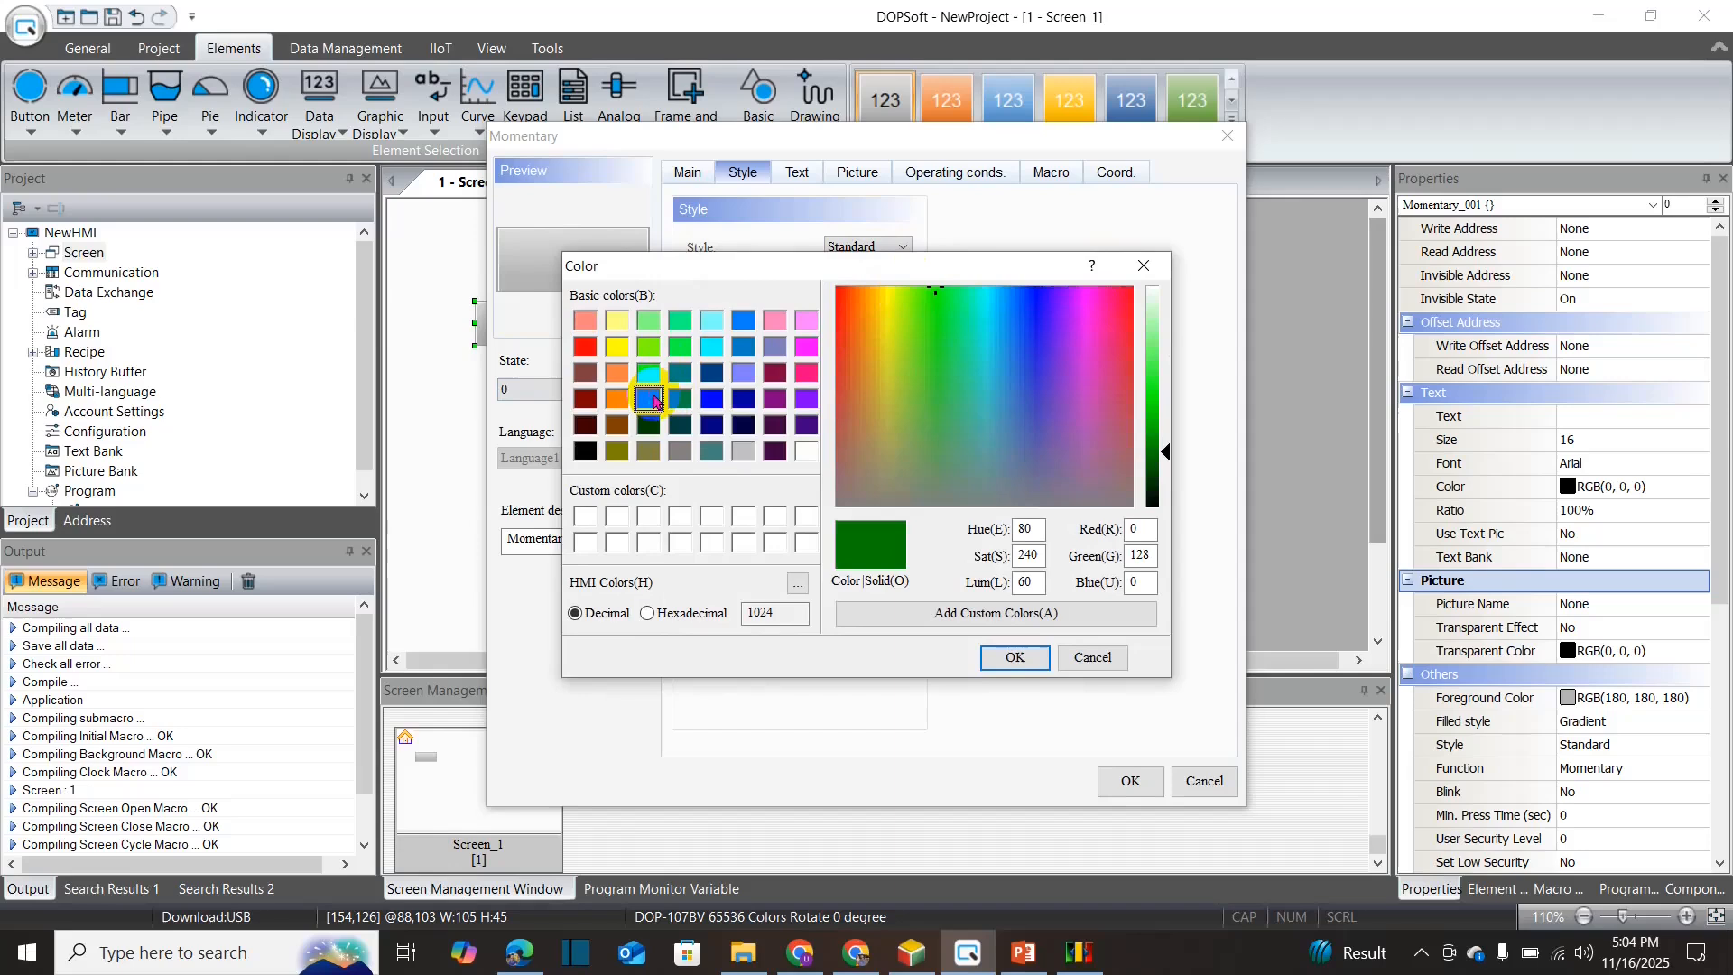
{"action": "left_click", "coordinate": [1014, 657]}
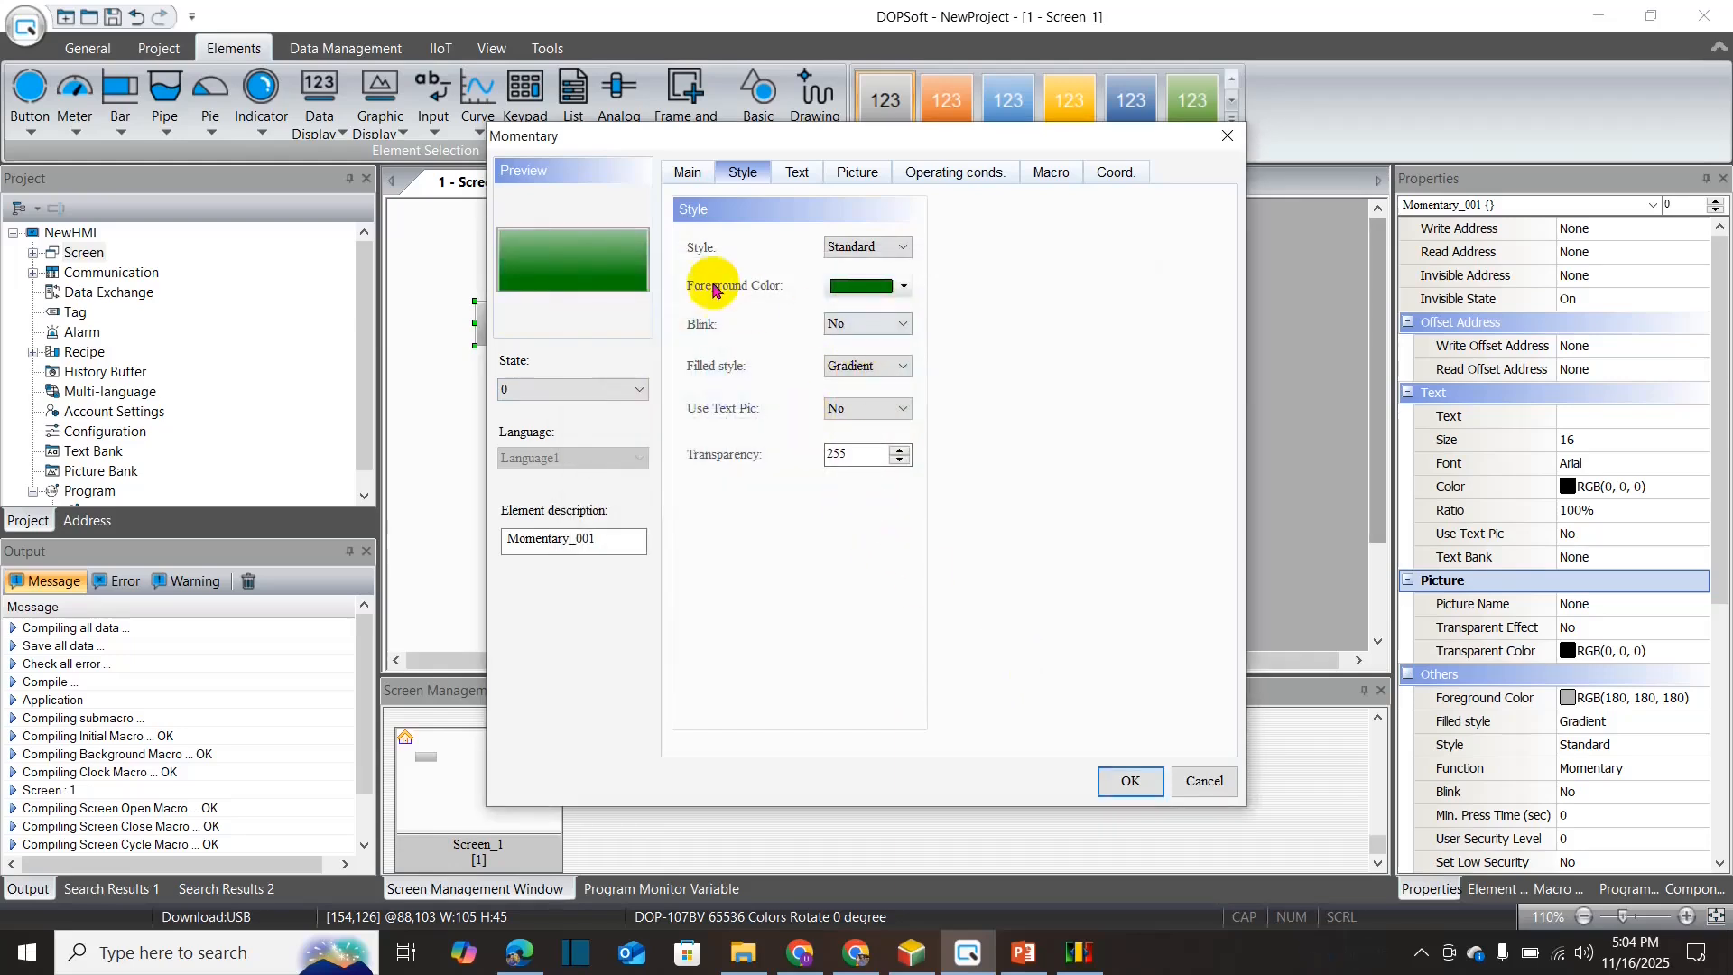
- Label both states of the momentary button Start, making state 0's text bold at size 20
{"action": "left_click", "coordinate": [793, 184]}
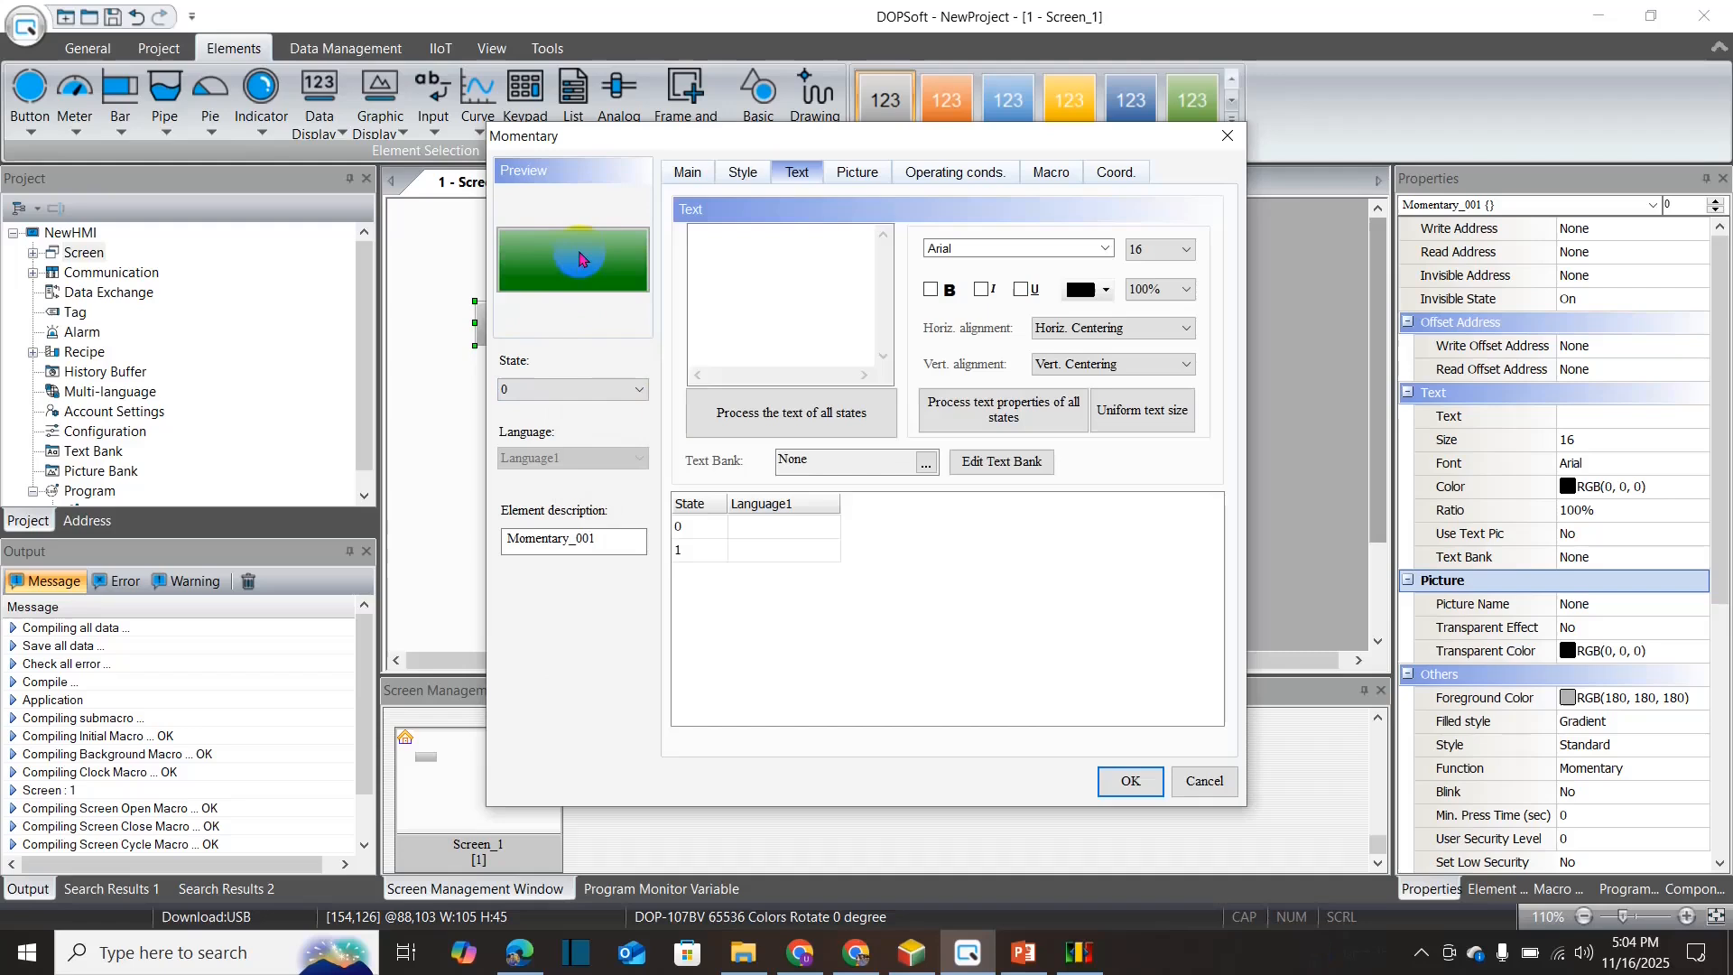
{"action": "left_click", "coordinate": [784, 278]}
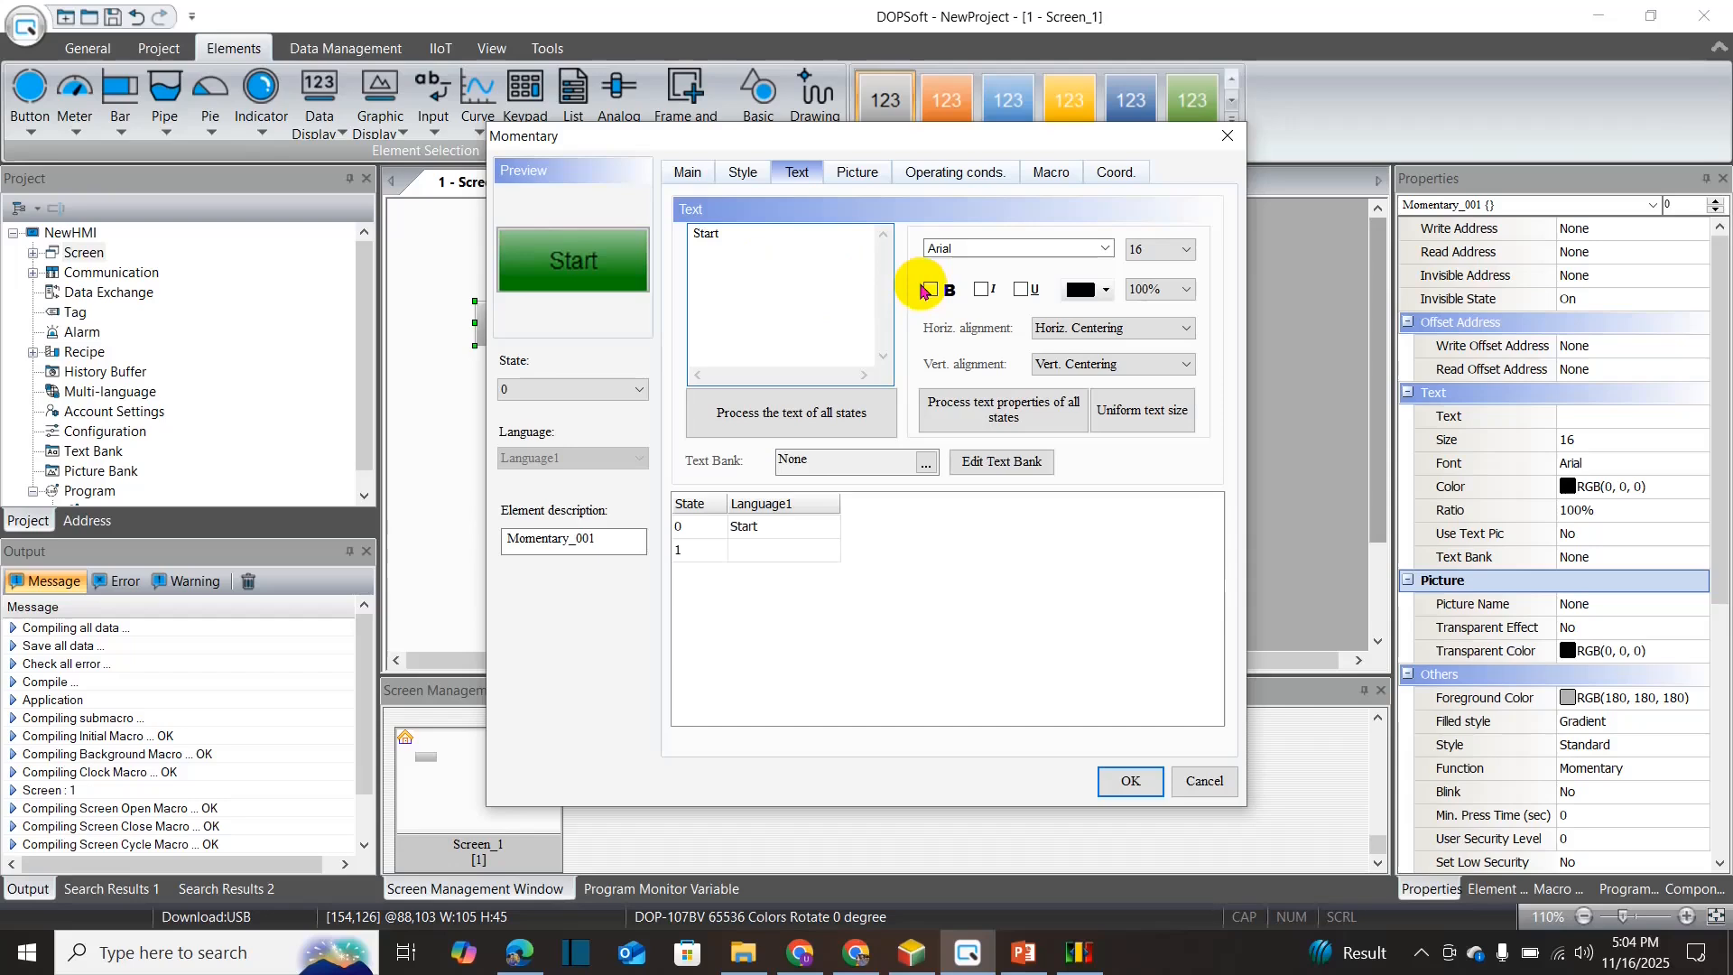
{"action": "left_click", "coordinate": [1169, 249]}
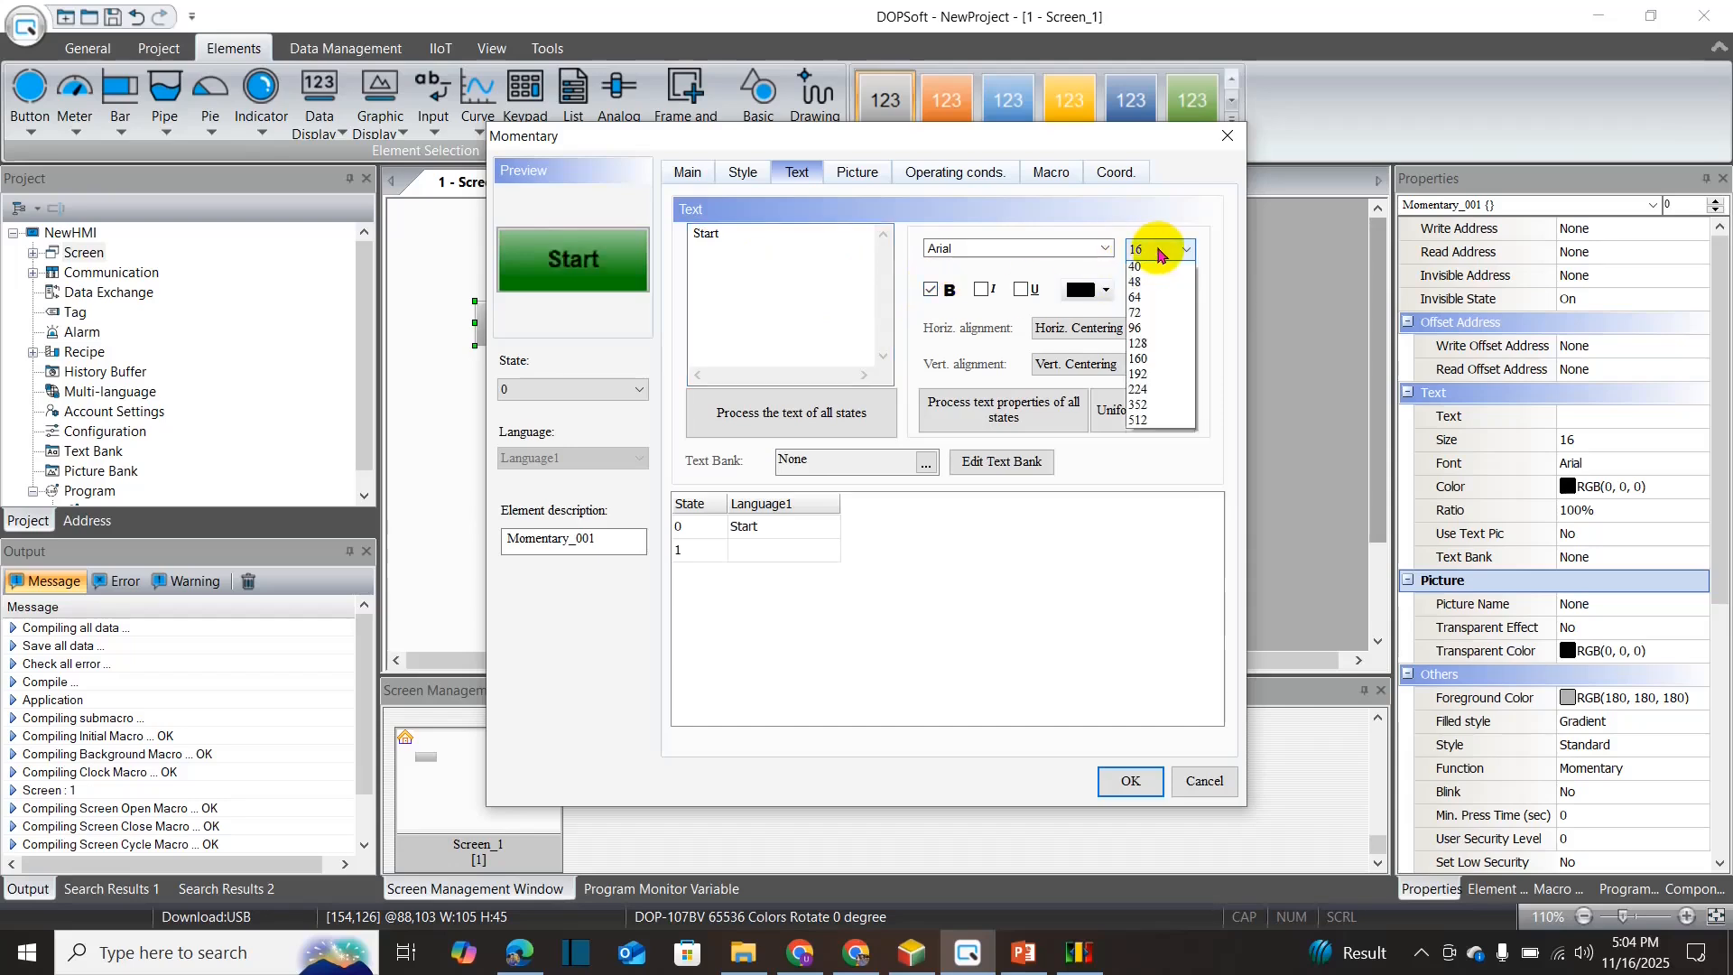
{"action": "left_click", "coordinate": [1143, 363]}
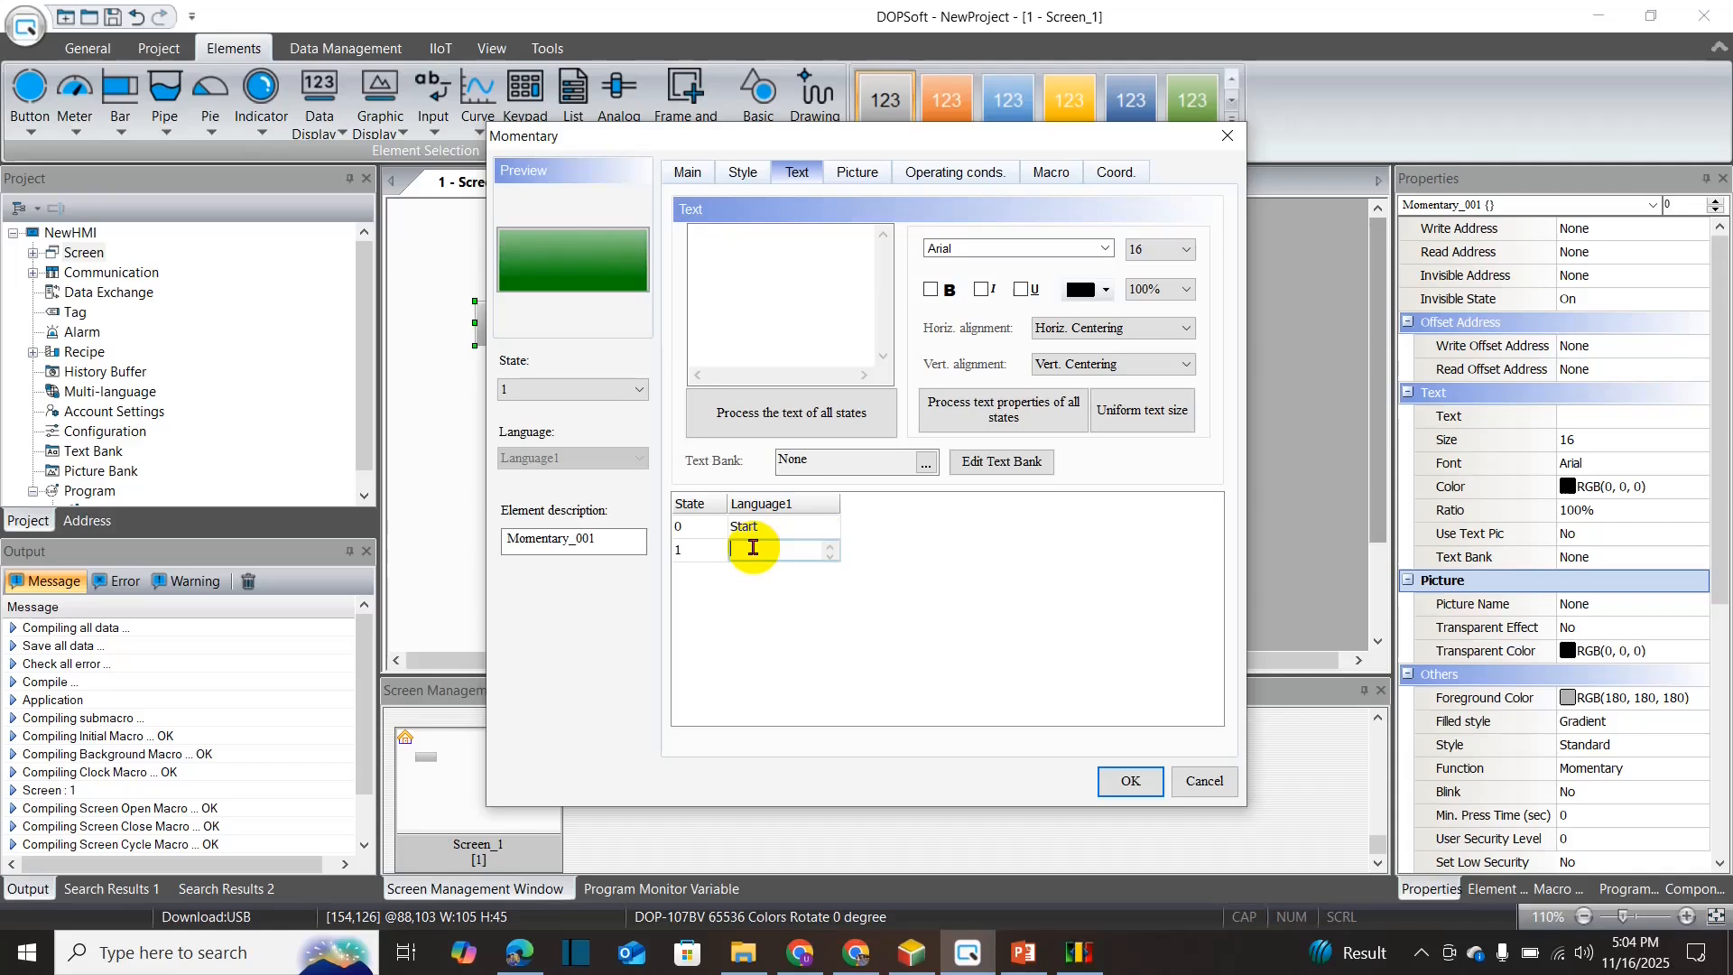
{"action": "left_click", "coordinate": [757, 527]}
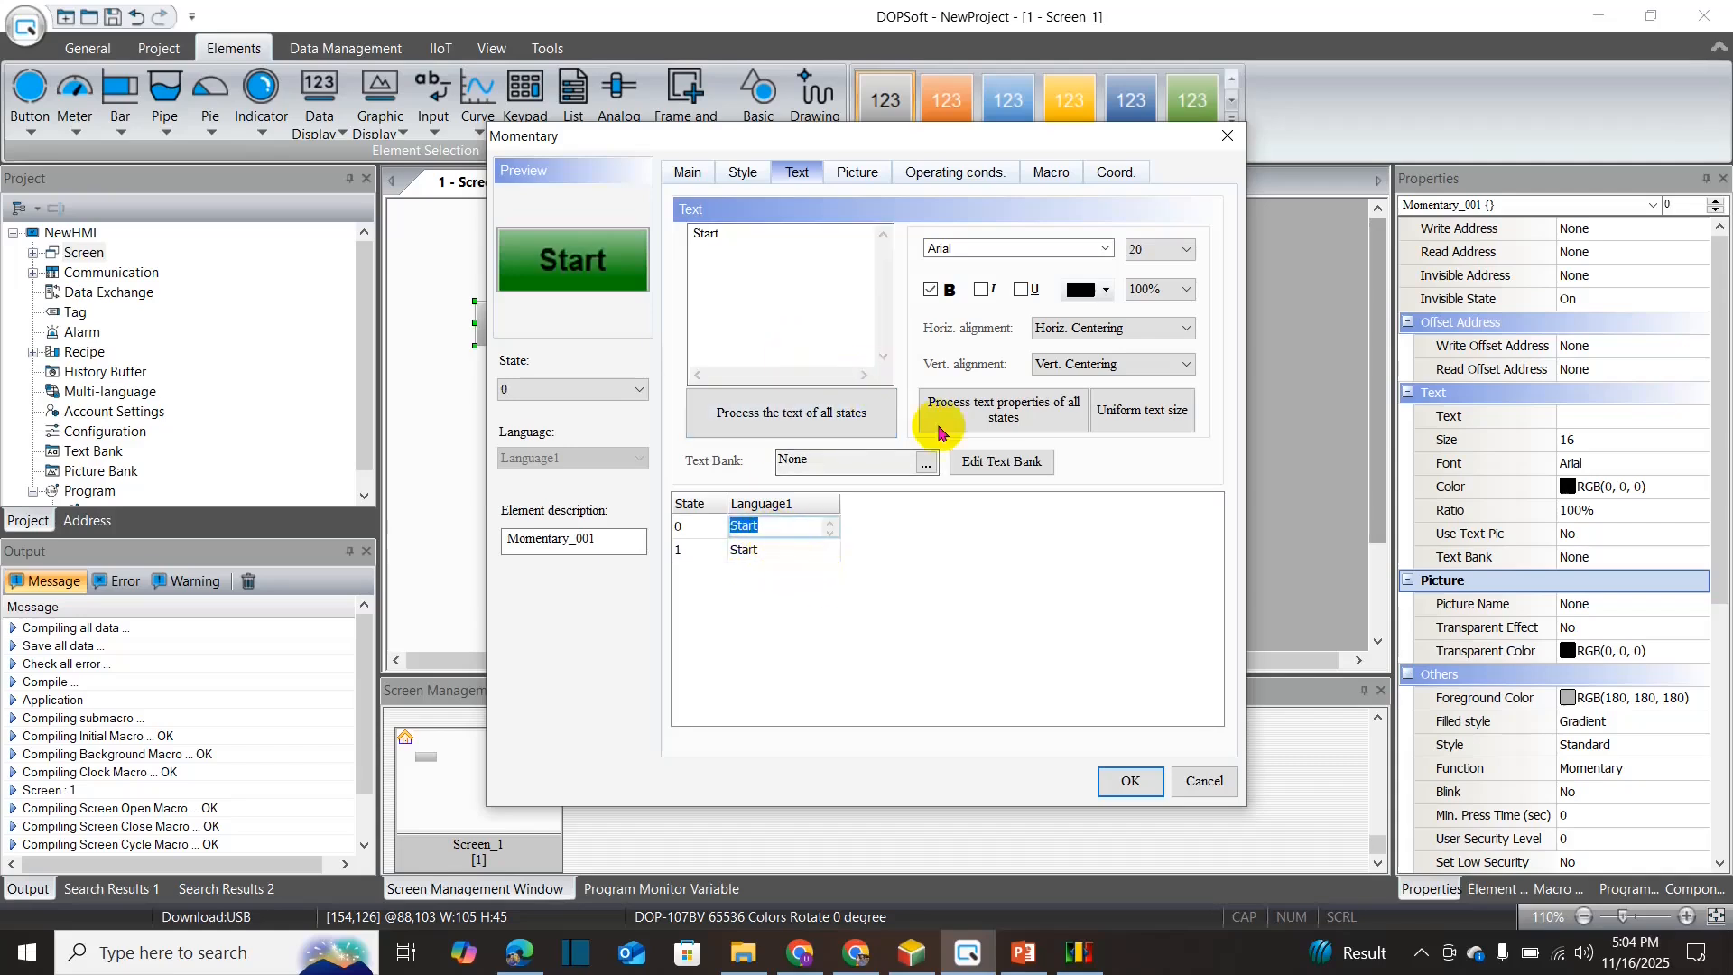
- Review the button's memory addresses and browse the 100 Series picture library's Button Switches and General Button categories
{"action": "left_click", "coordinate": [688, 171]}
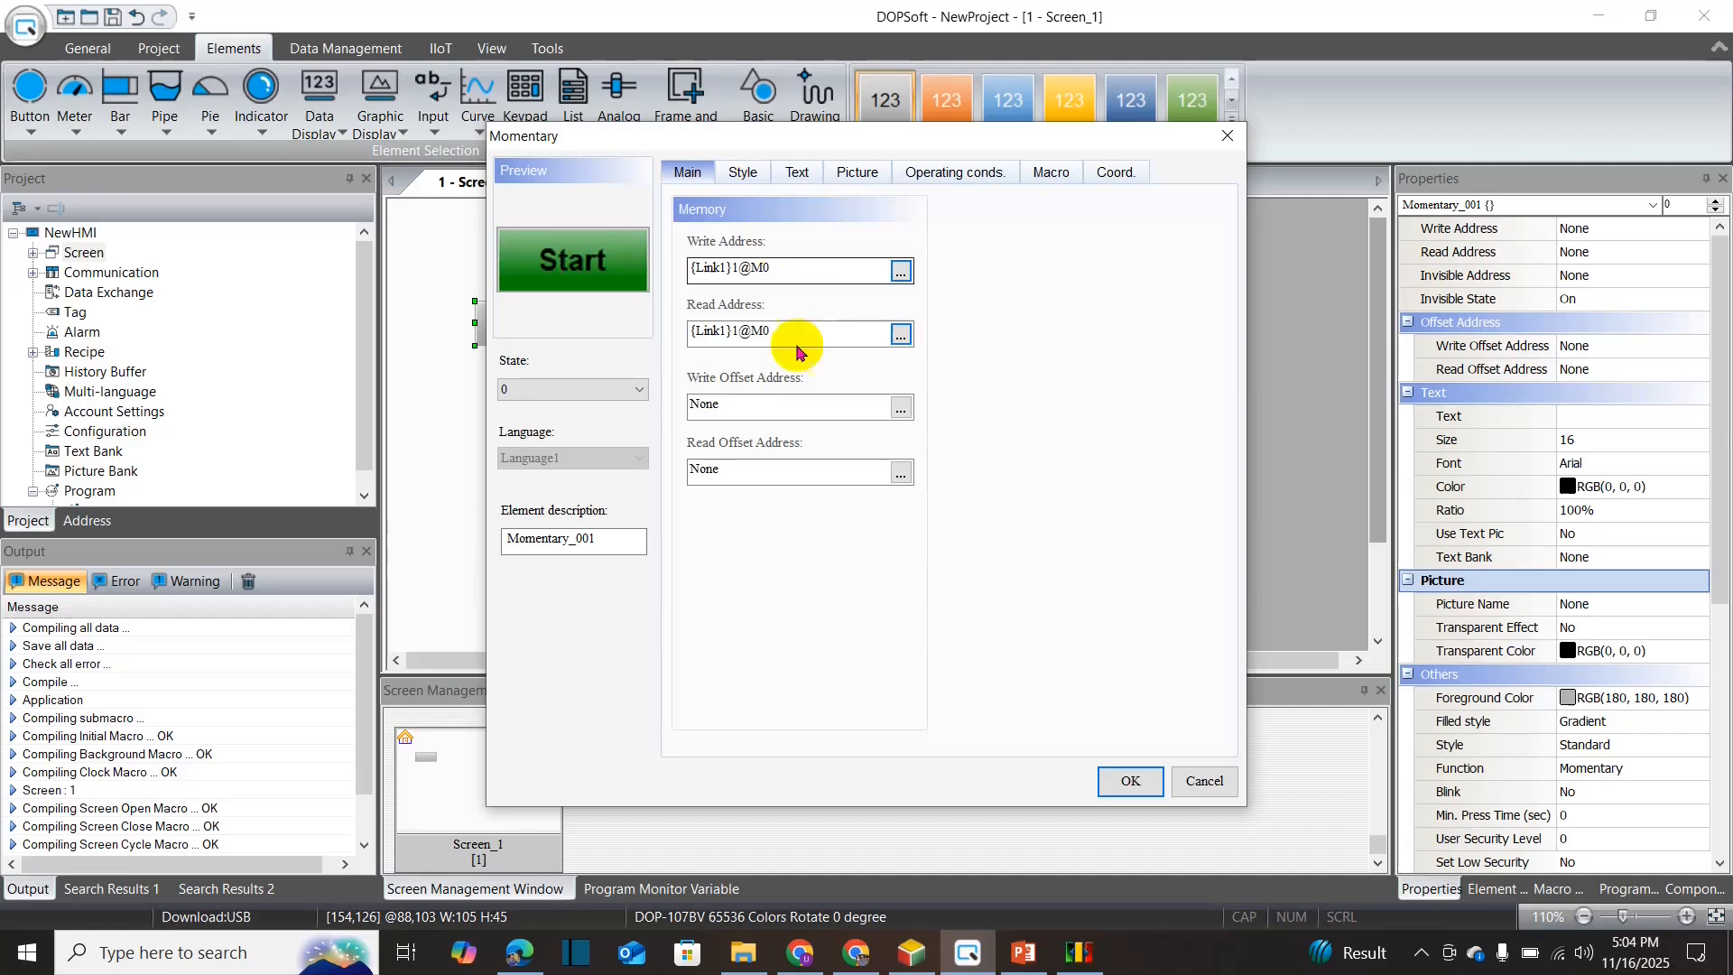
{"action": "left_click", "coordinate": [858, 175]}
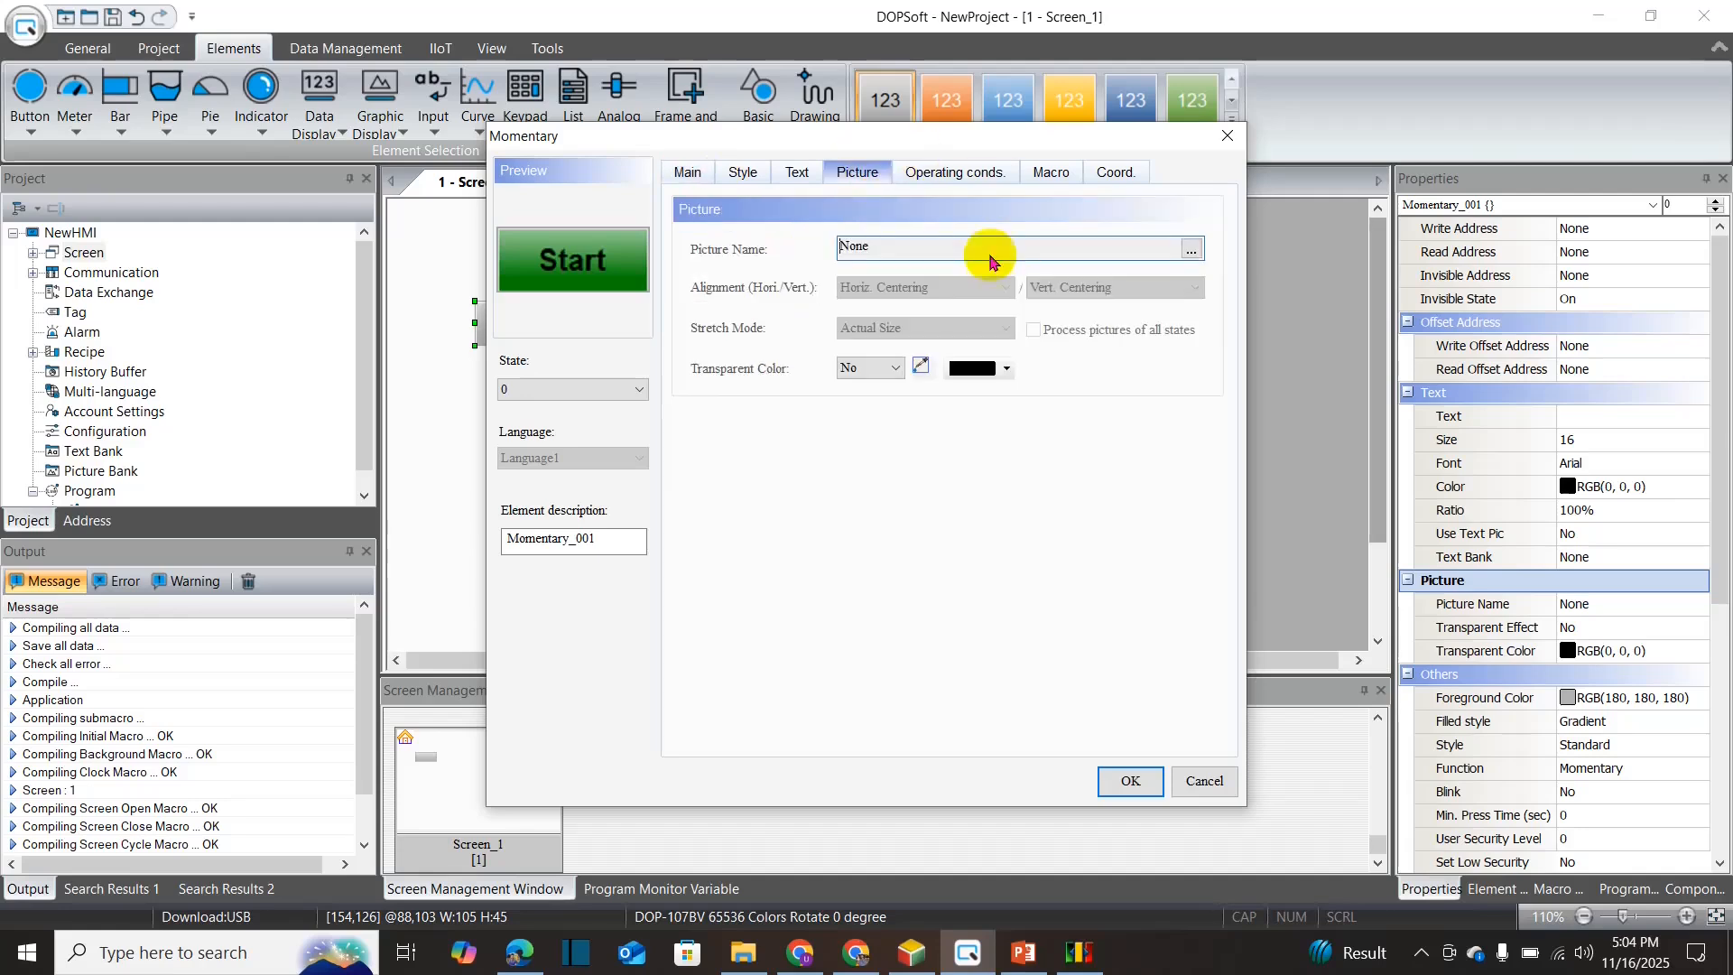
{"action": "left_click", "coordinate": [1191, 252]}
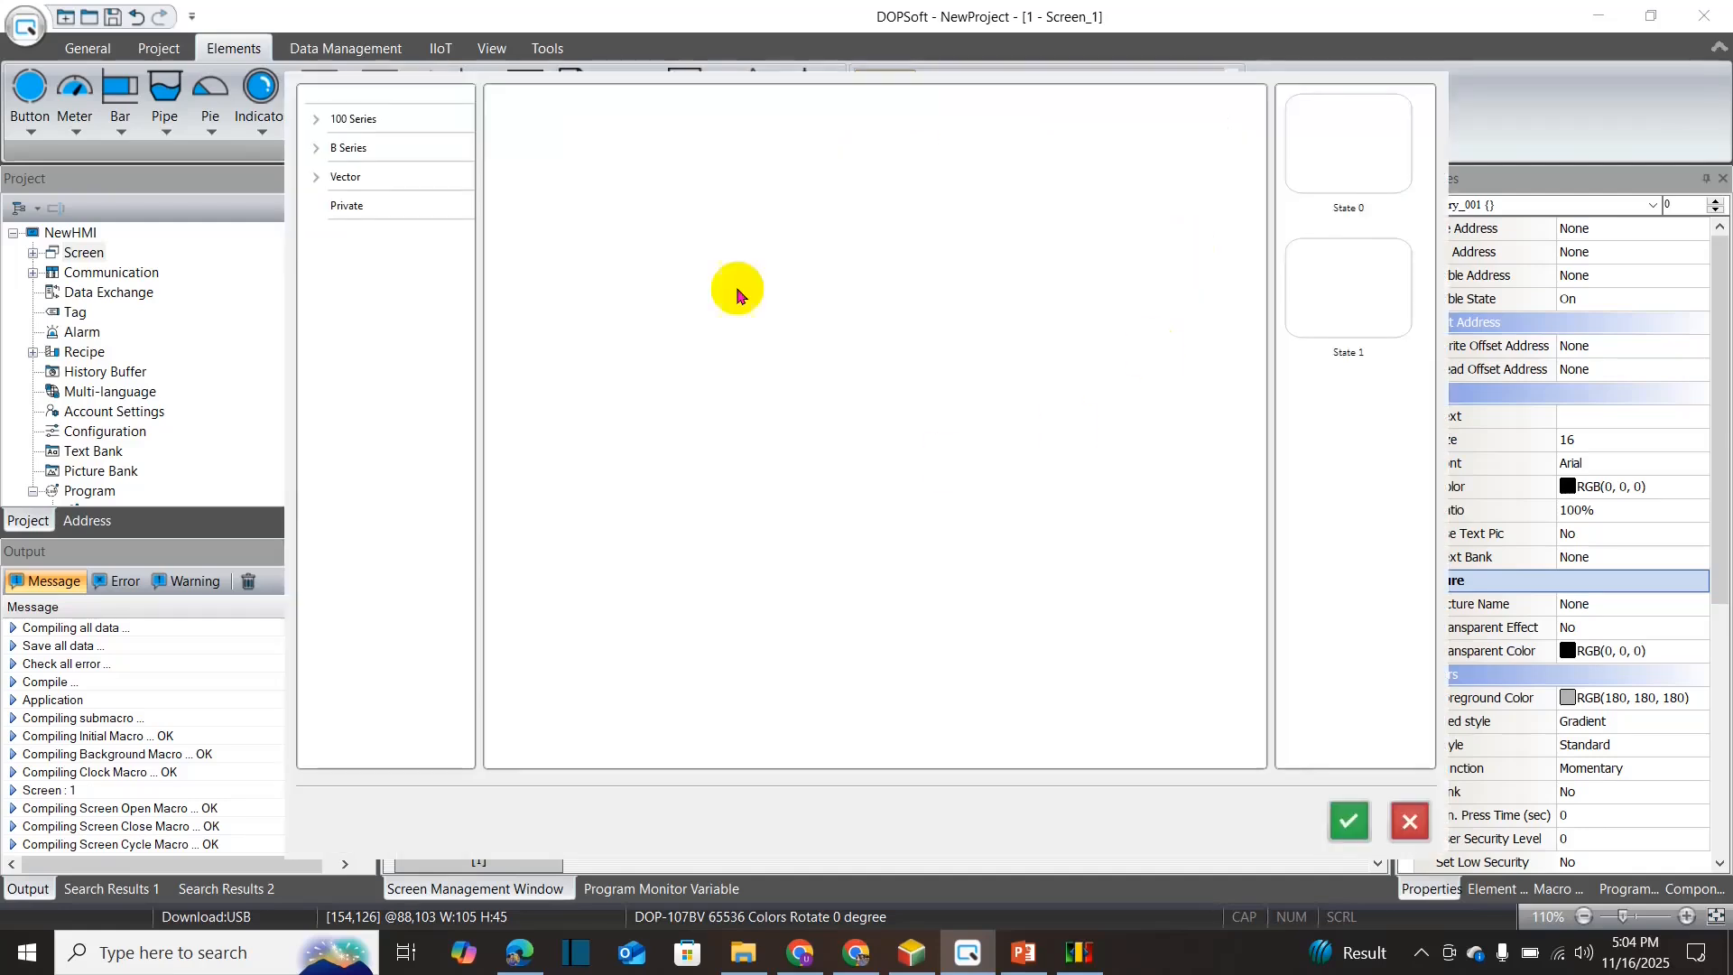
{"action": "left_click", "coordinate": [327, 152]}
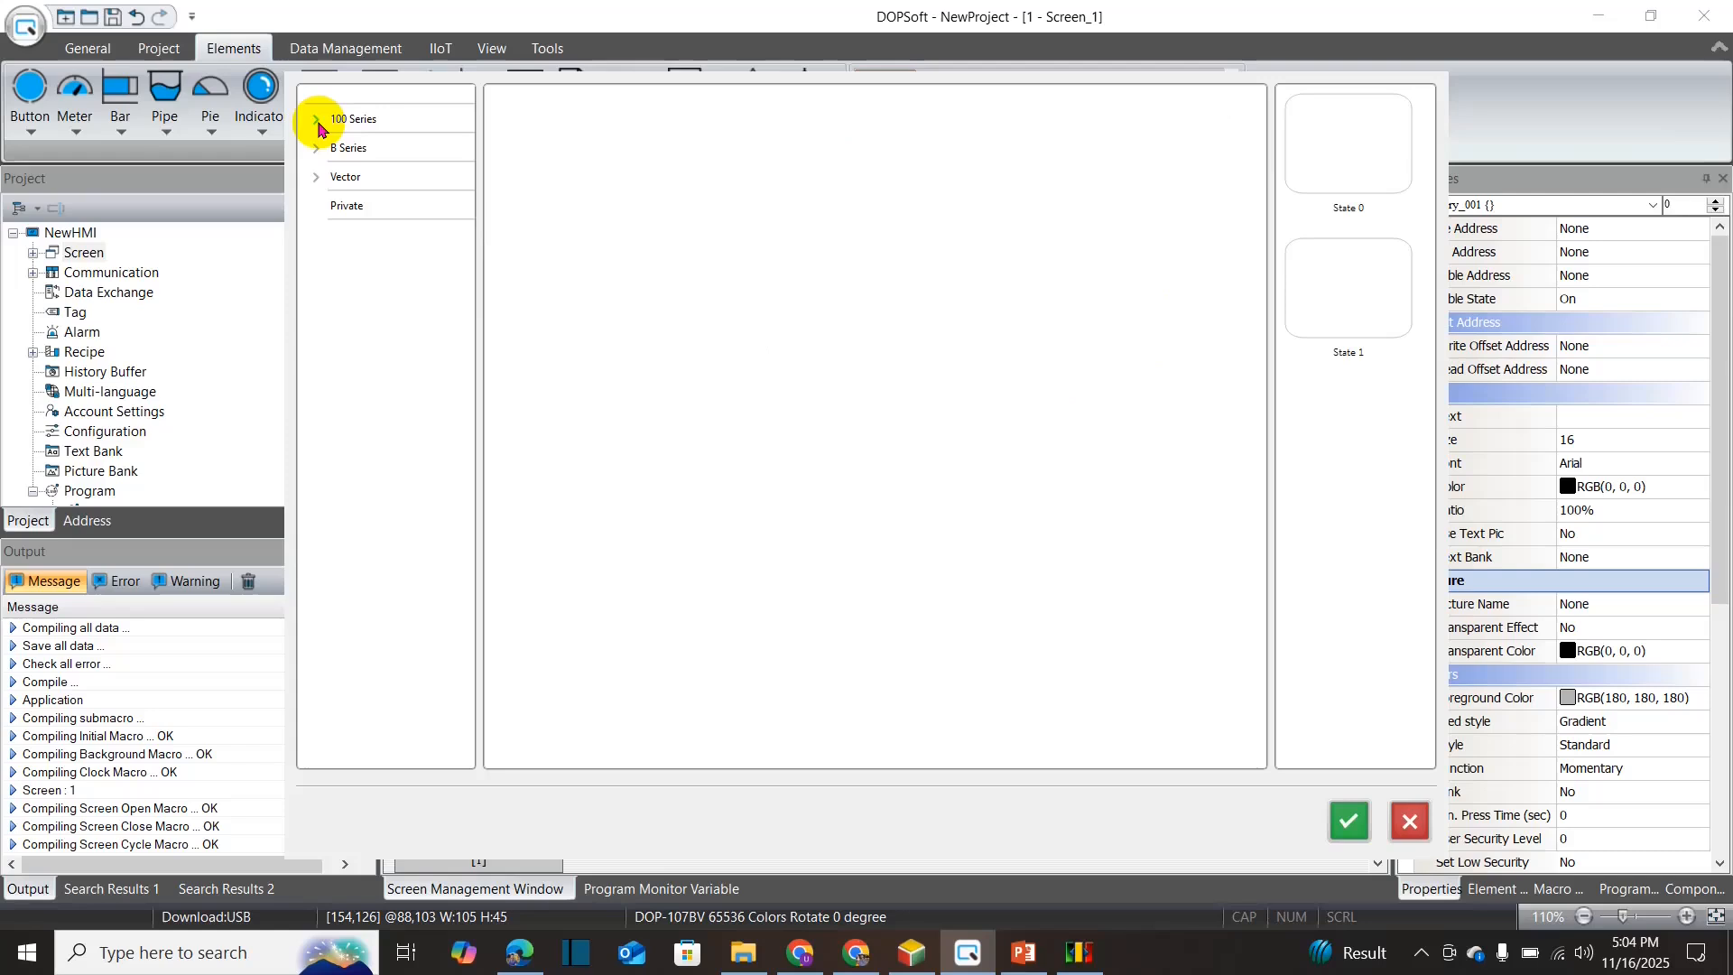
{"action": "left_click", "coordinate": [316, 123]}
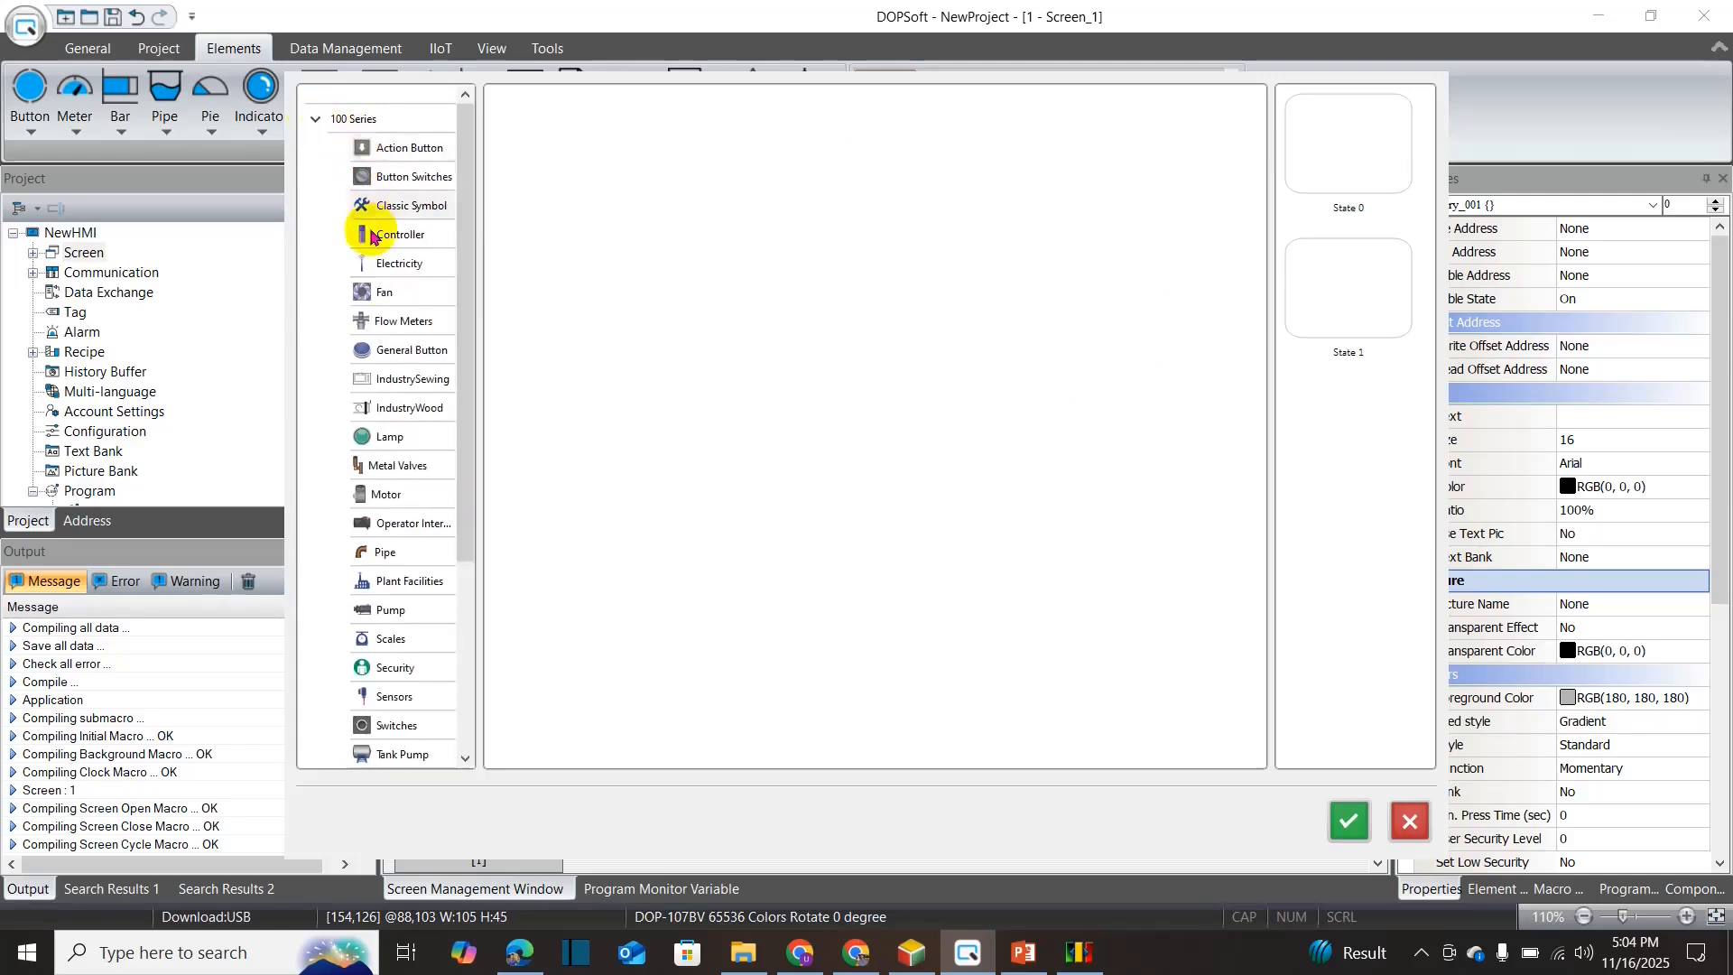
{"action": "left_click", "coordinate": [390, 180]}
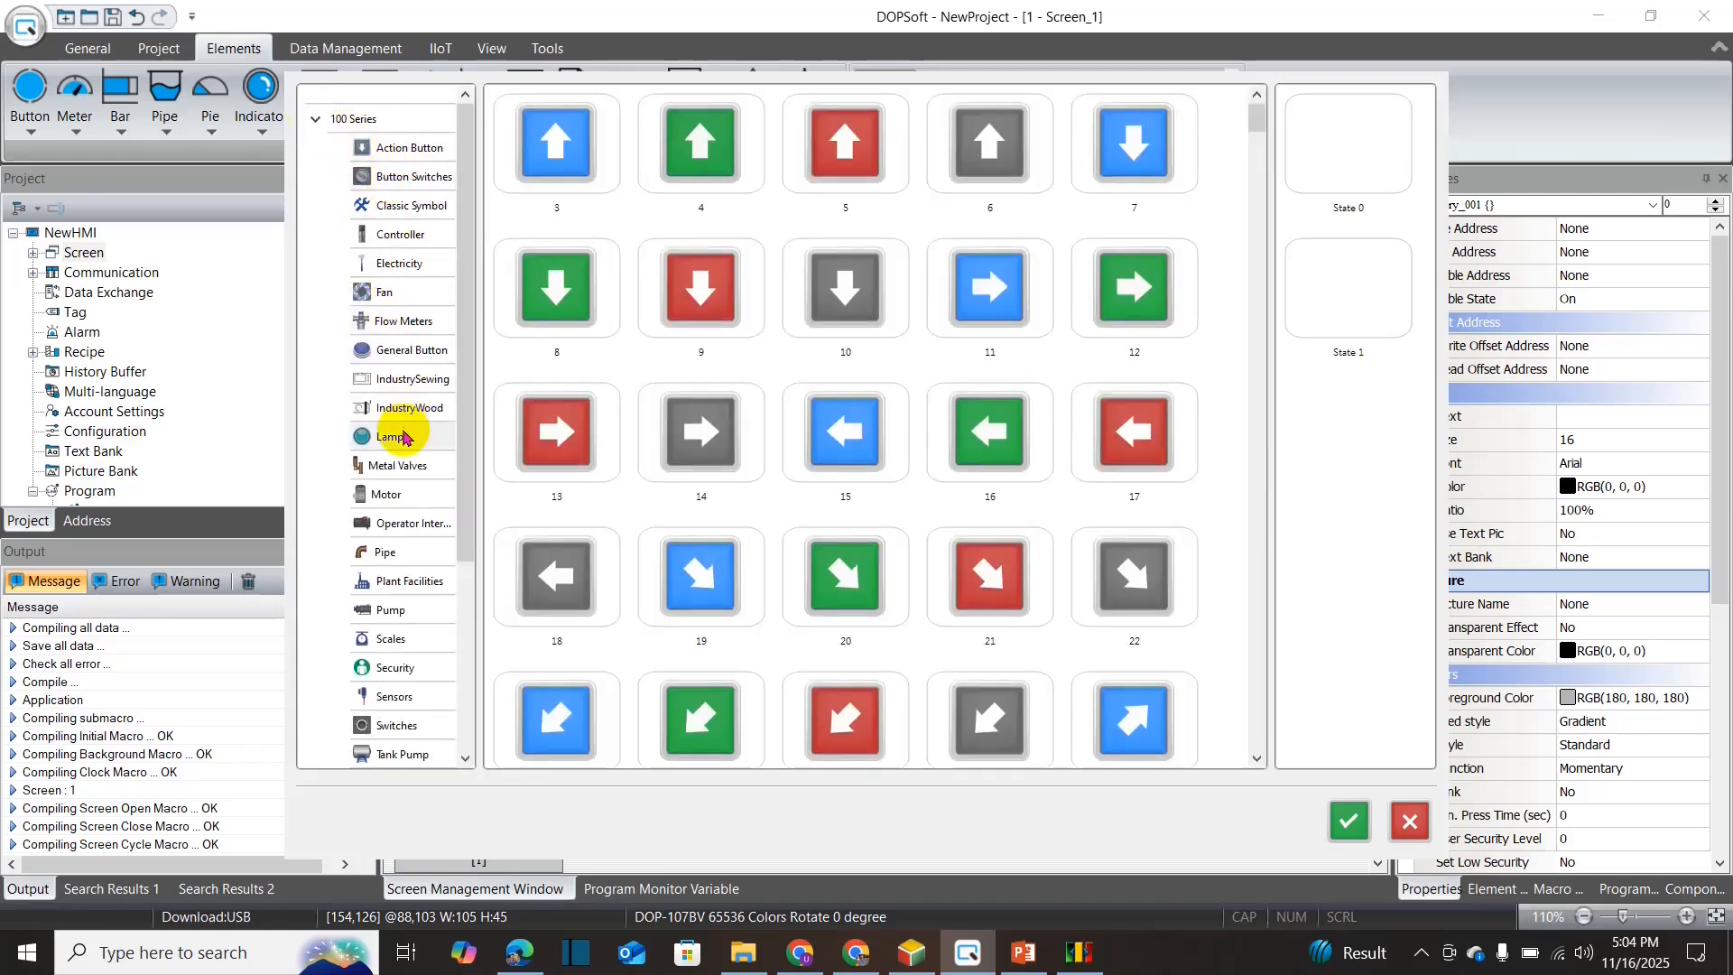
{"action": "left_click", "coordinate": [399, 354]}
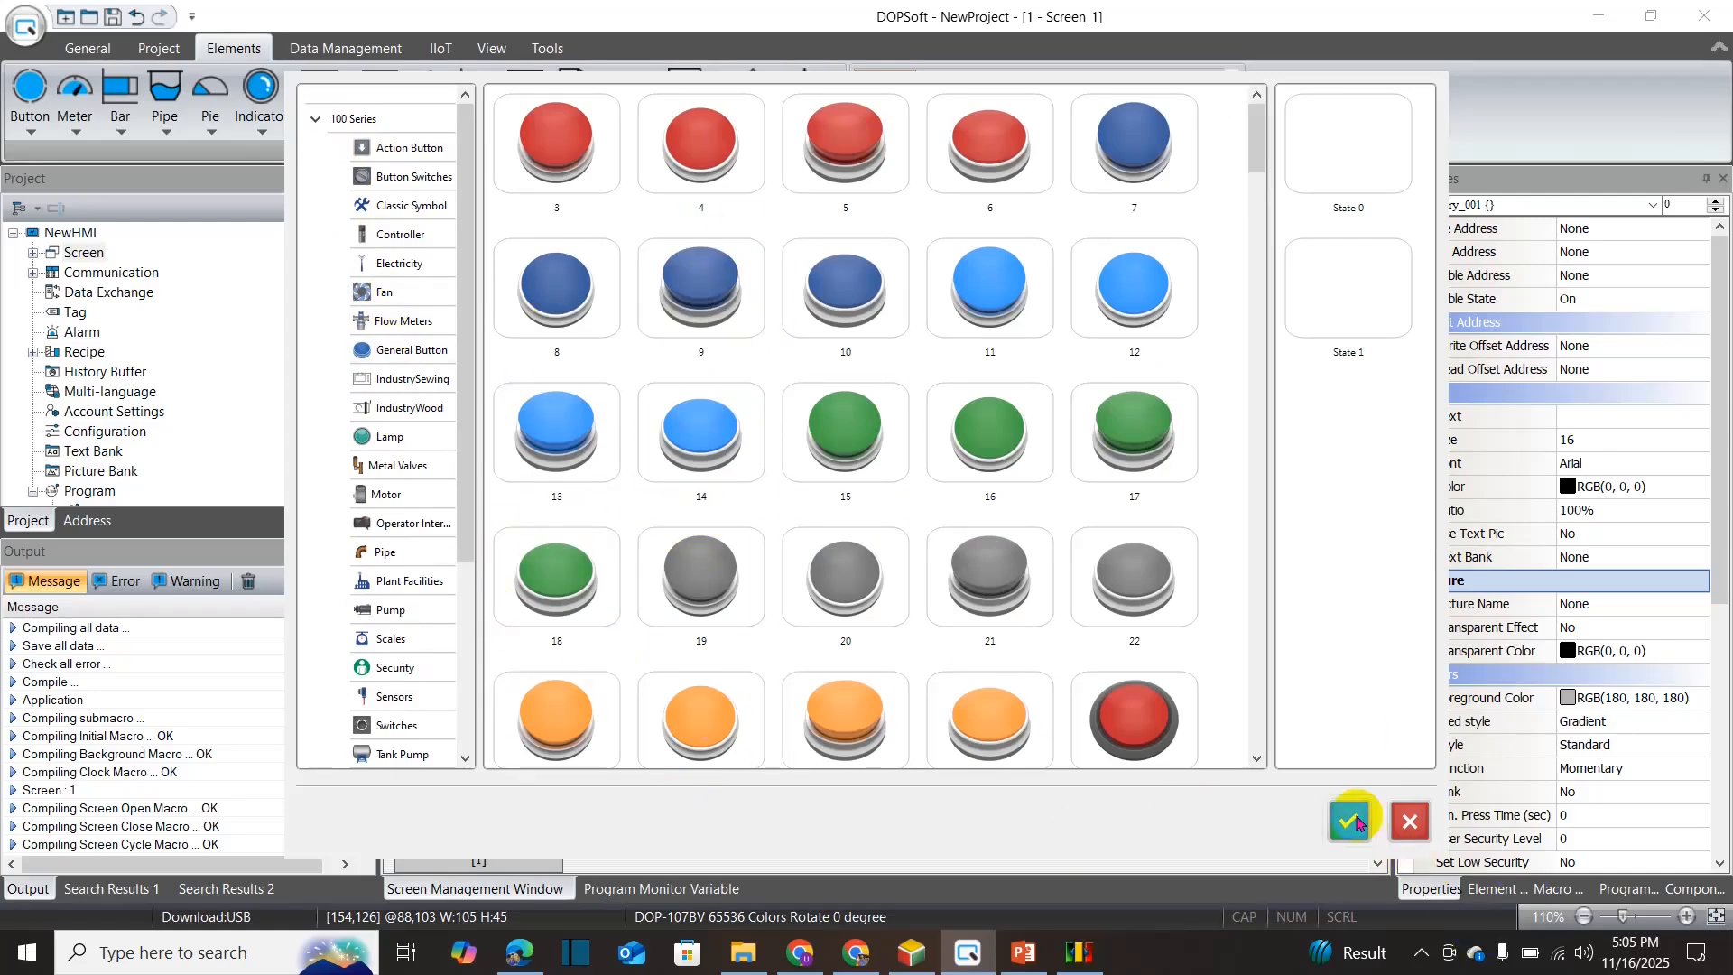
{"action": "left_click", "coordinate": [1409, 821]}
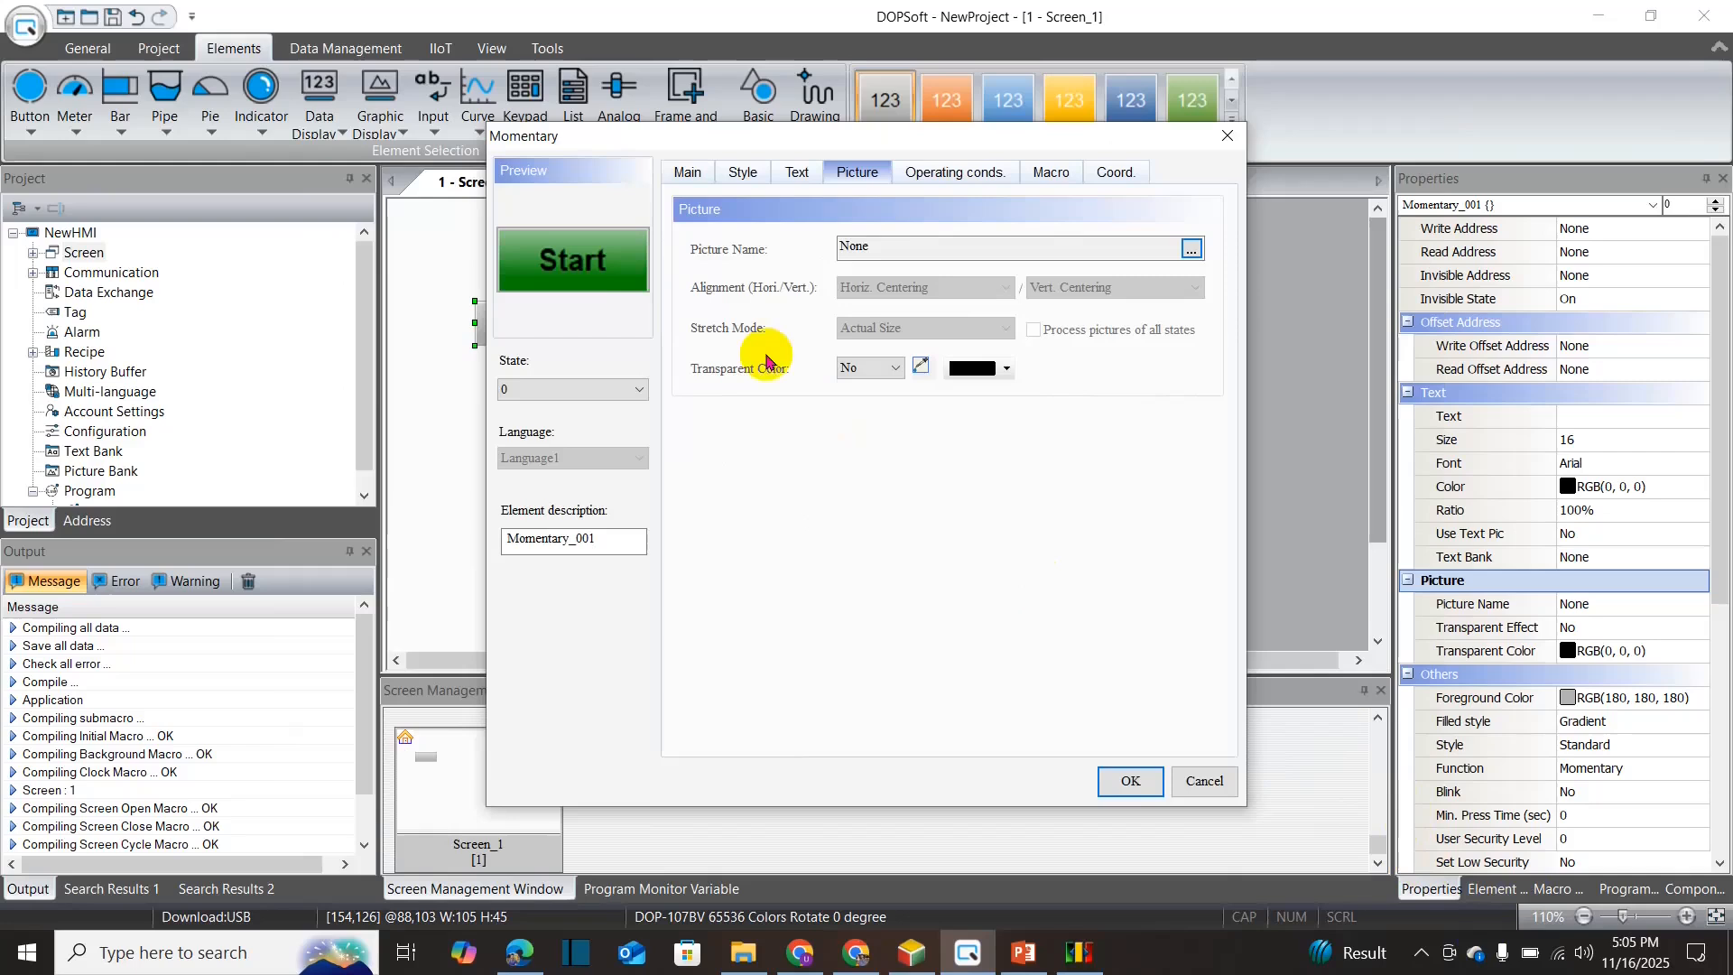
- Review the Start button's style settings and apply the configuration to the button on Screen_1
{"action": "left_click", "coordinate": [743, 171]}
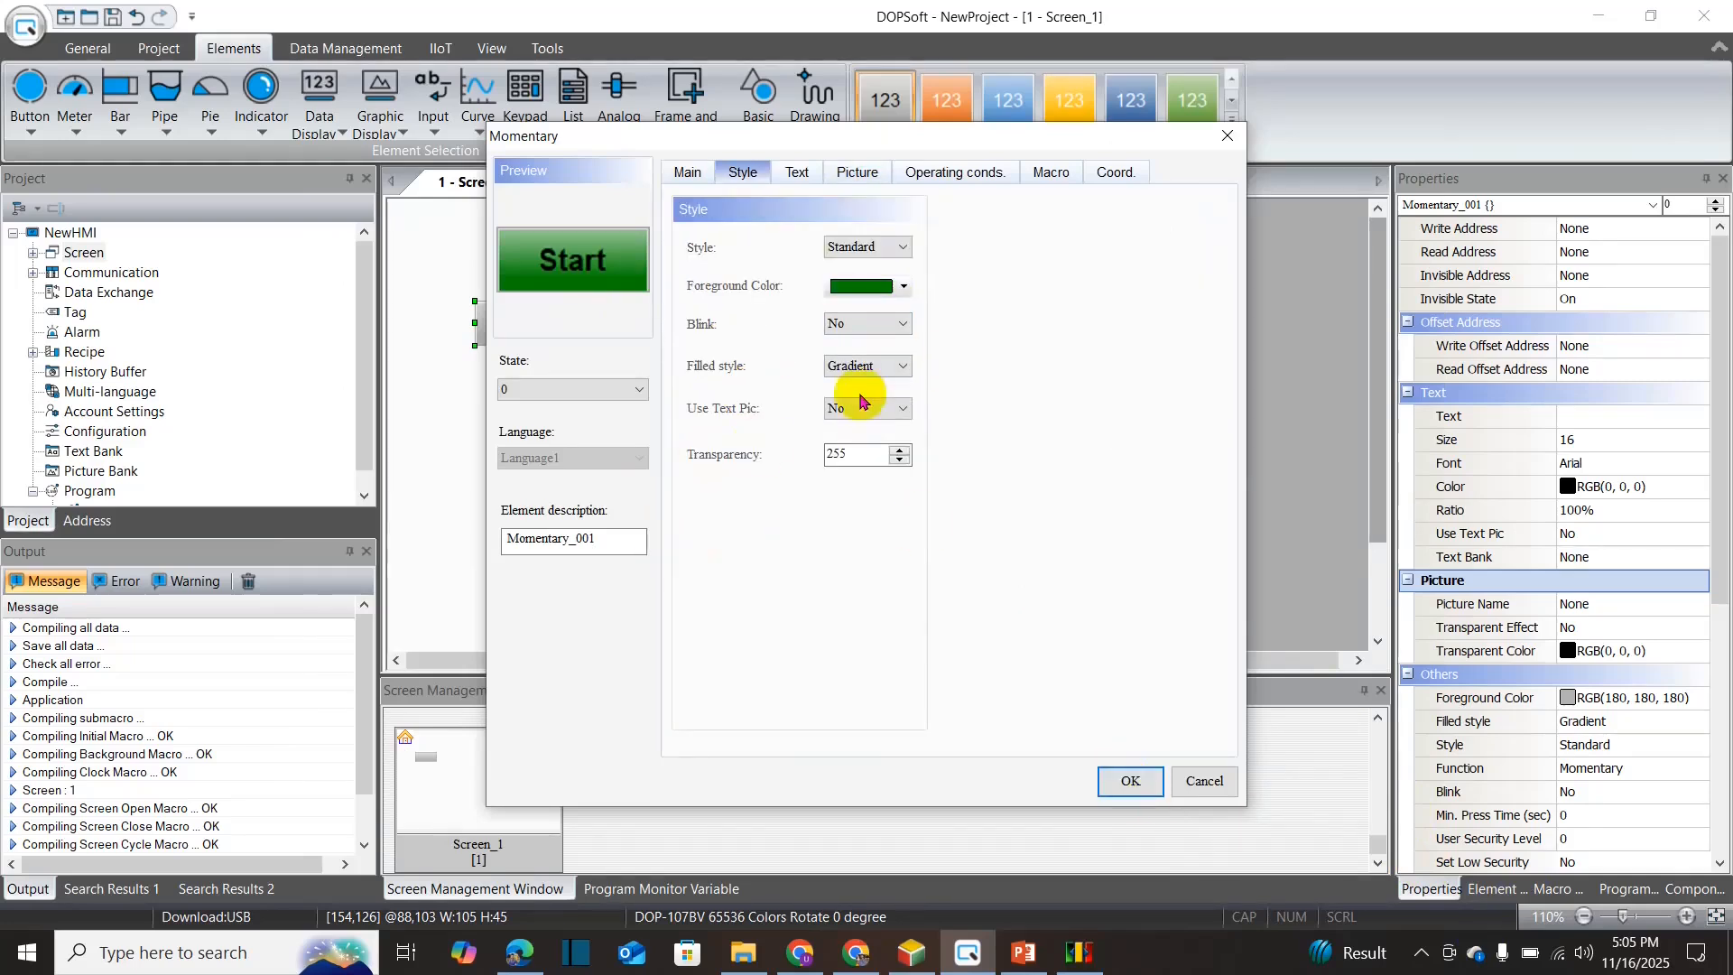
{"action": "left_click", "coordinate": [1128, 782]}
{"action": "left_click", "coordinate": [579, 413]}
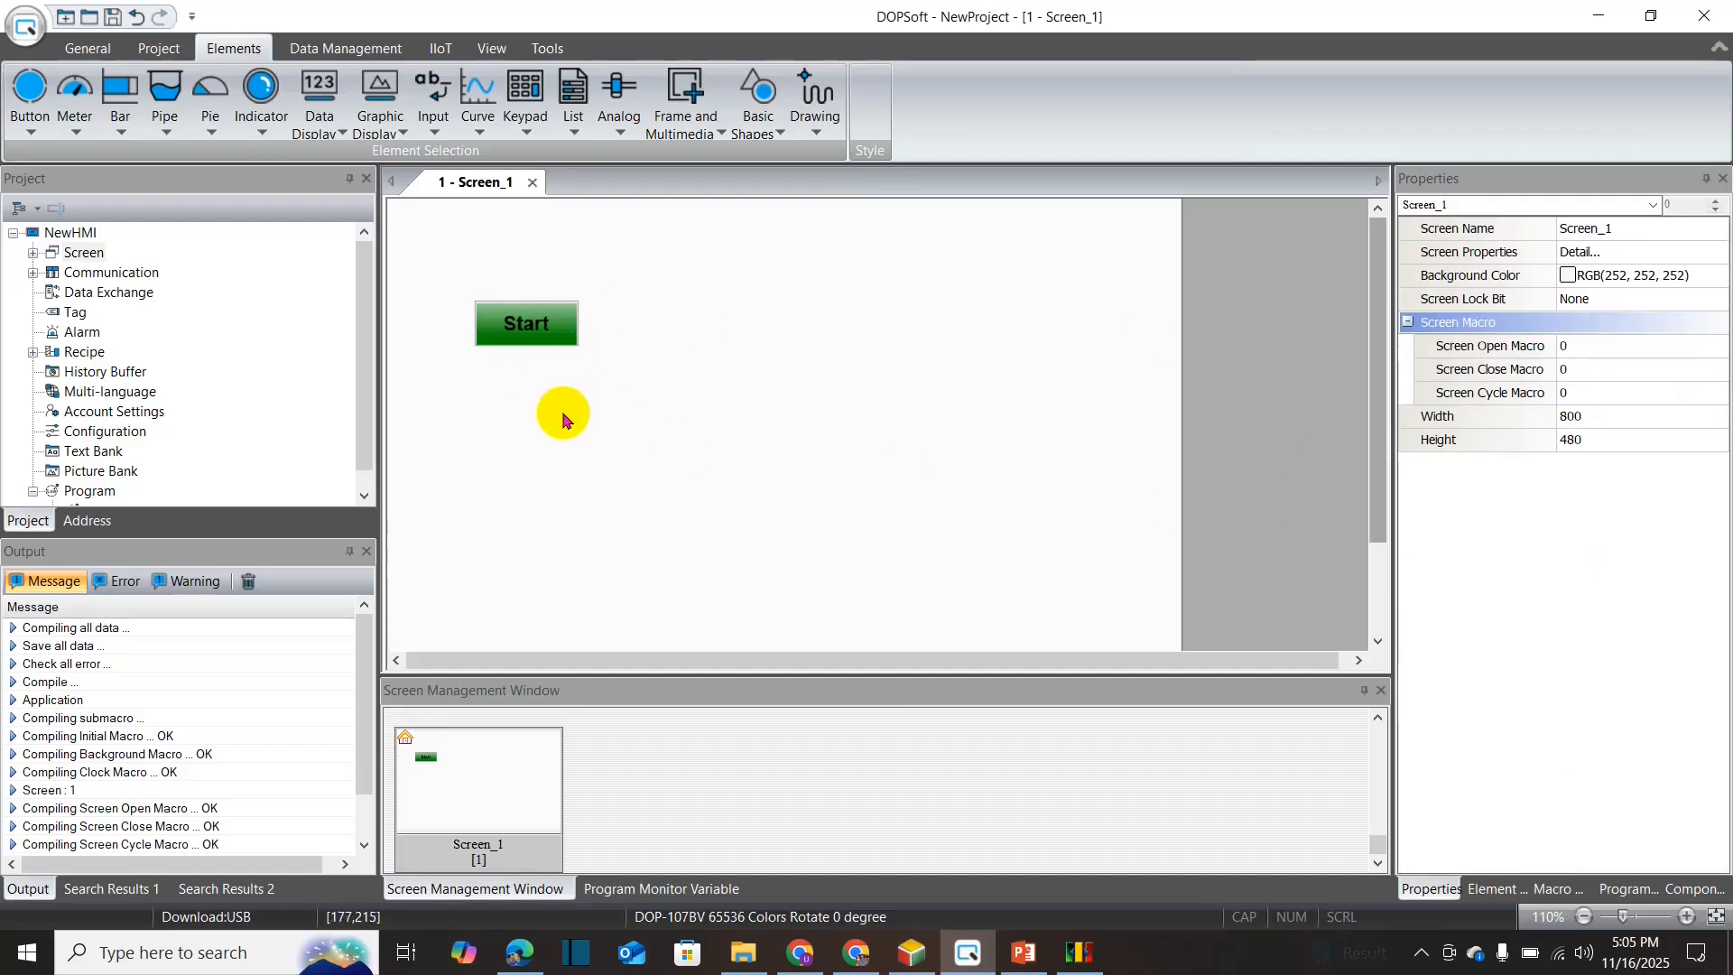
- Draw a second momentary button, about 115 by 45, just to the right of the Start button
{"action": "left_click", "coordinate": [742, 955]}
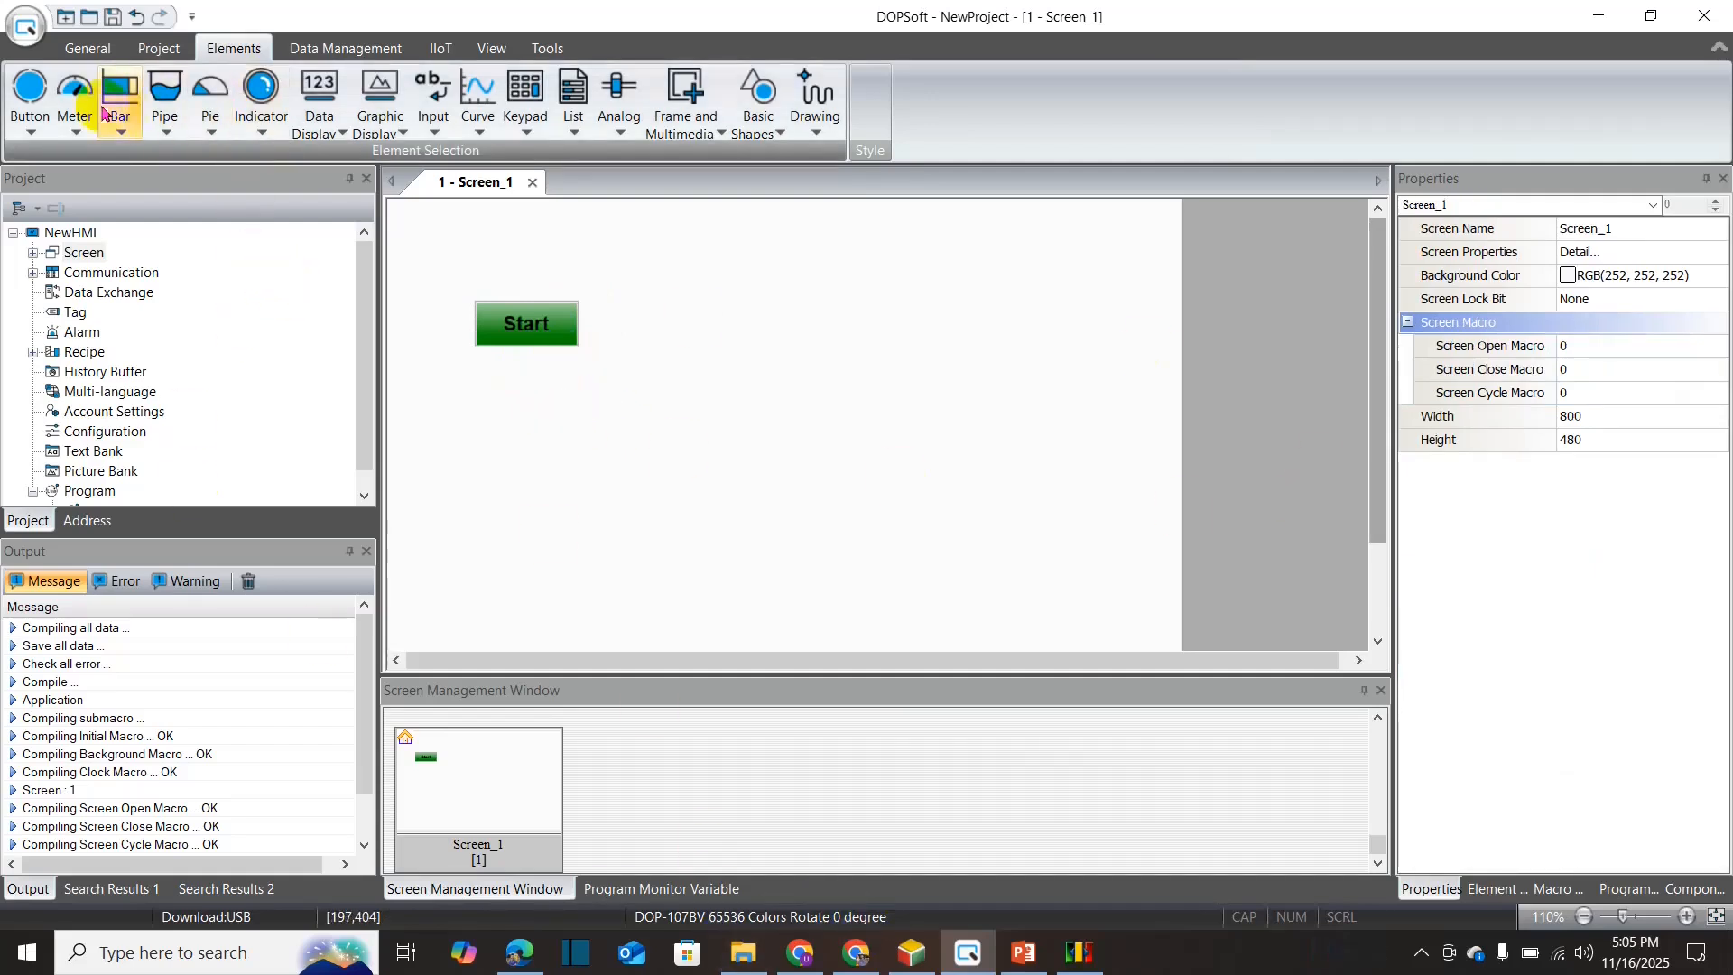
{"action": "left_click", "coordinate": [30, 99]}
{"action": "left_click", "coordinate": [74, 204]}
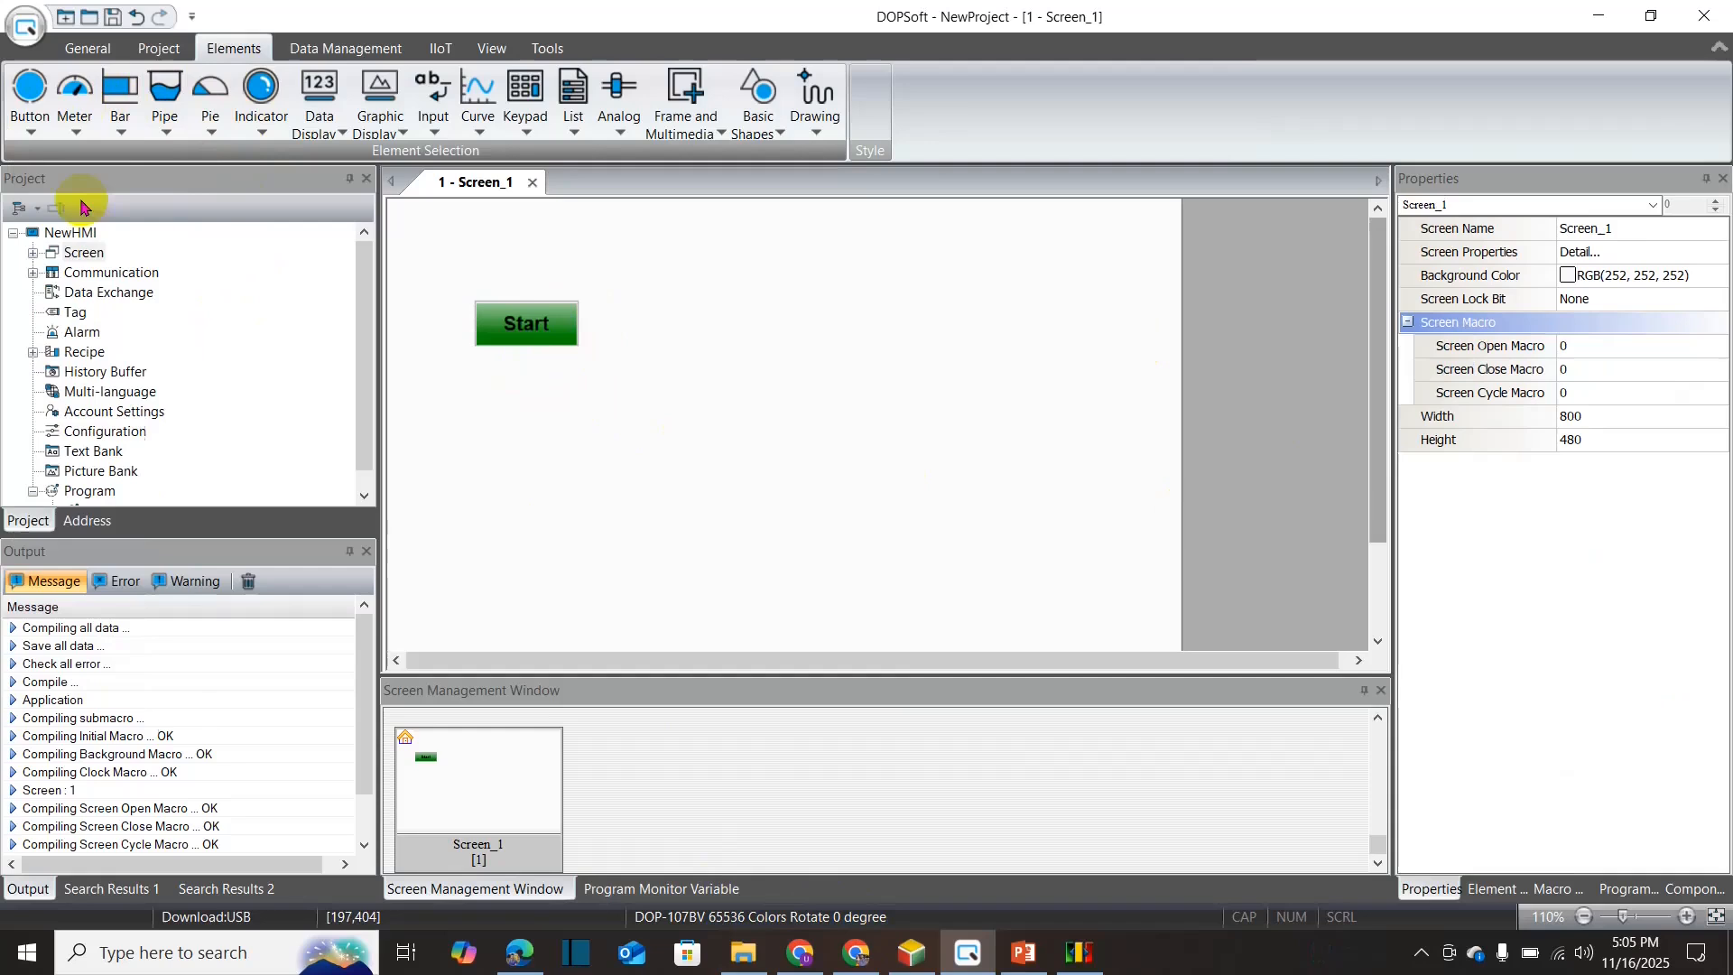
{"action": "left_click_drag", "start_coordinate": [599, 299], "coordinate": [715, 344]}
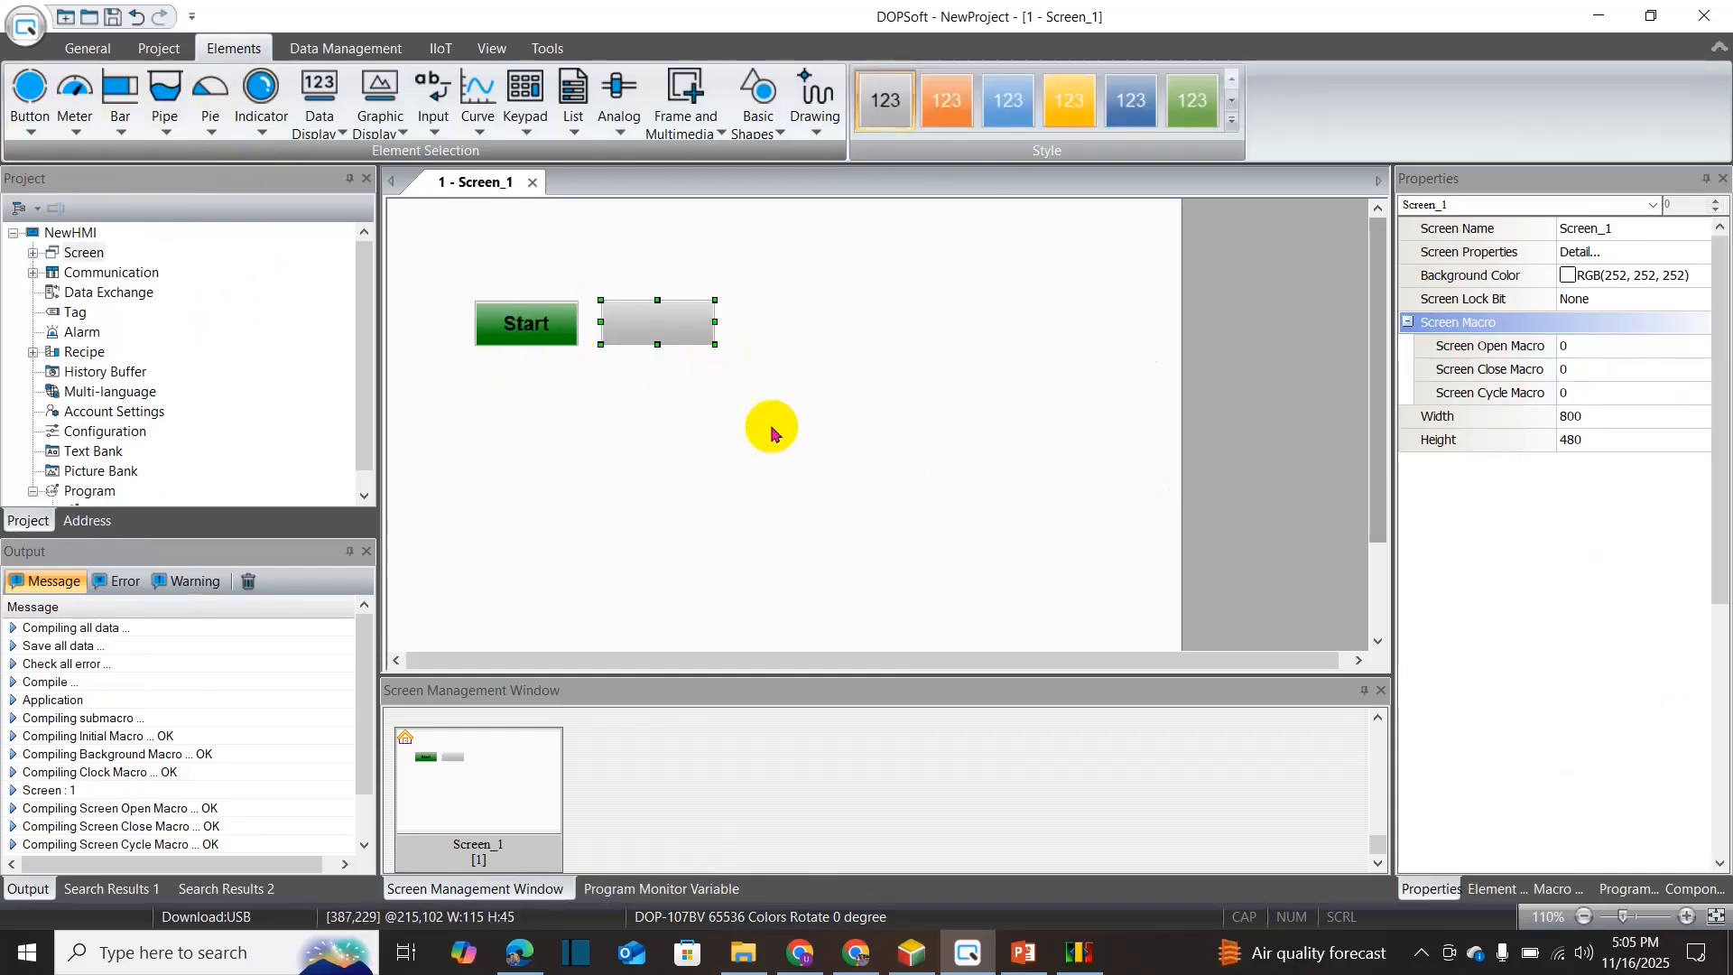
- Check the Start button's dimensions and set the second button's width to 105 to match
{"action": "left_click", "coordinate": [541, 337]}
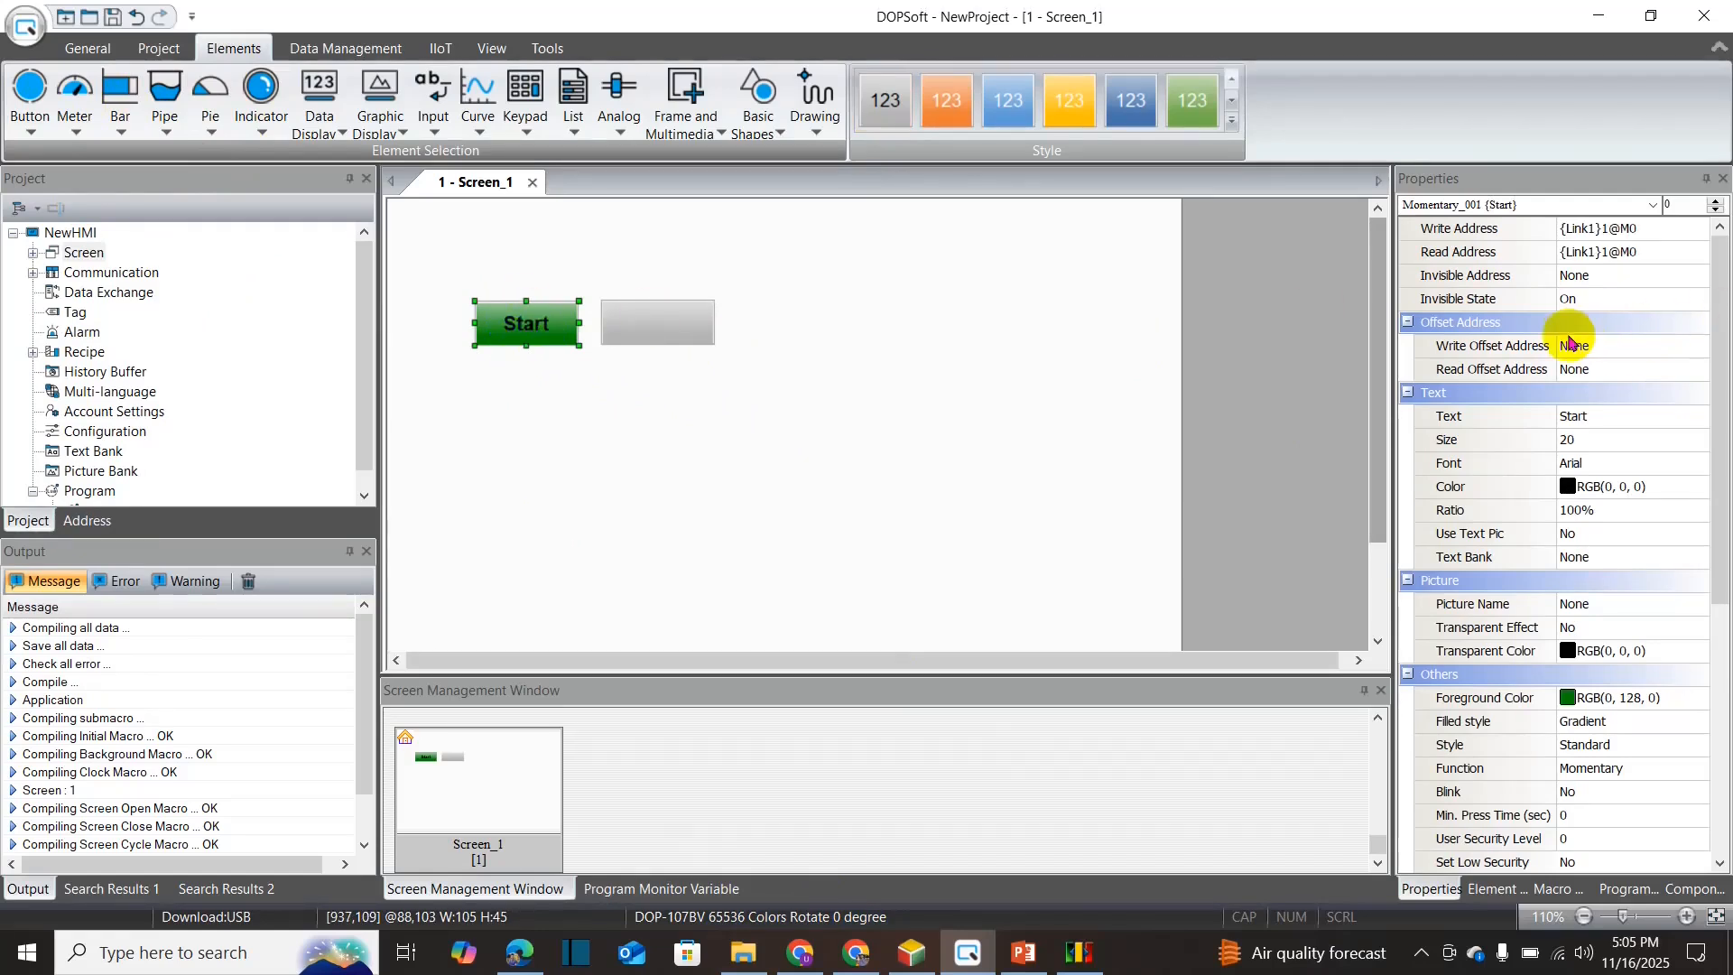
{"action": "left_click_drag", "start_coordinate": [1718, 543], "coordinate": [1717, 794]}
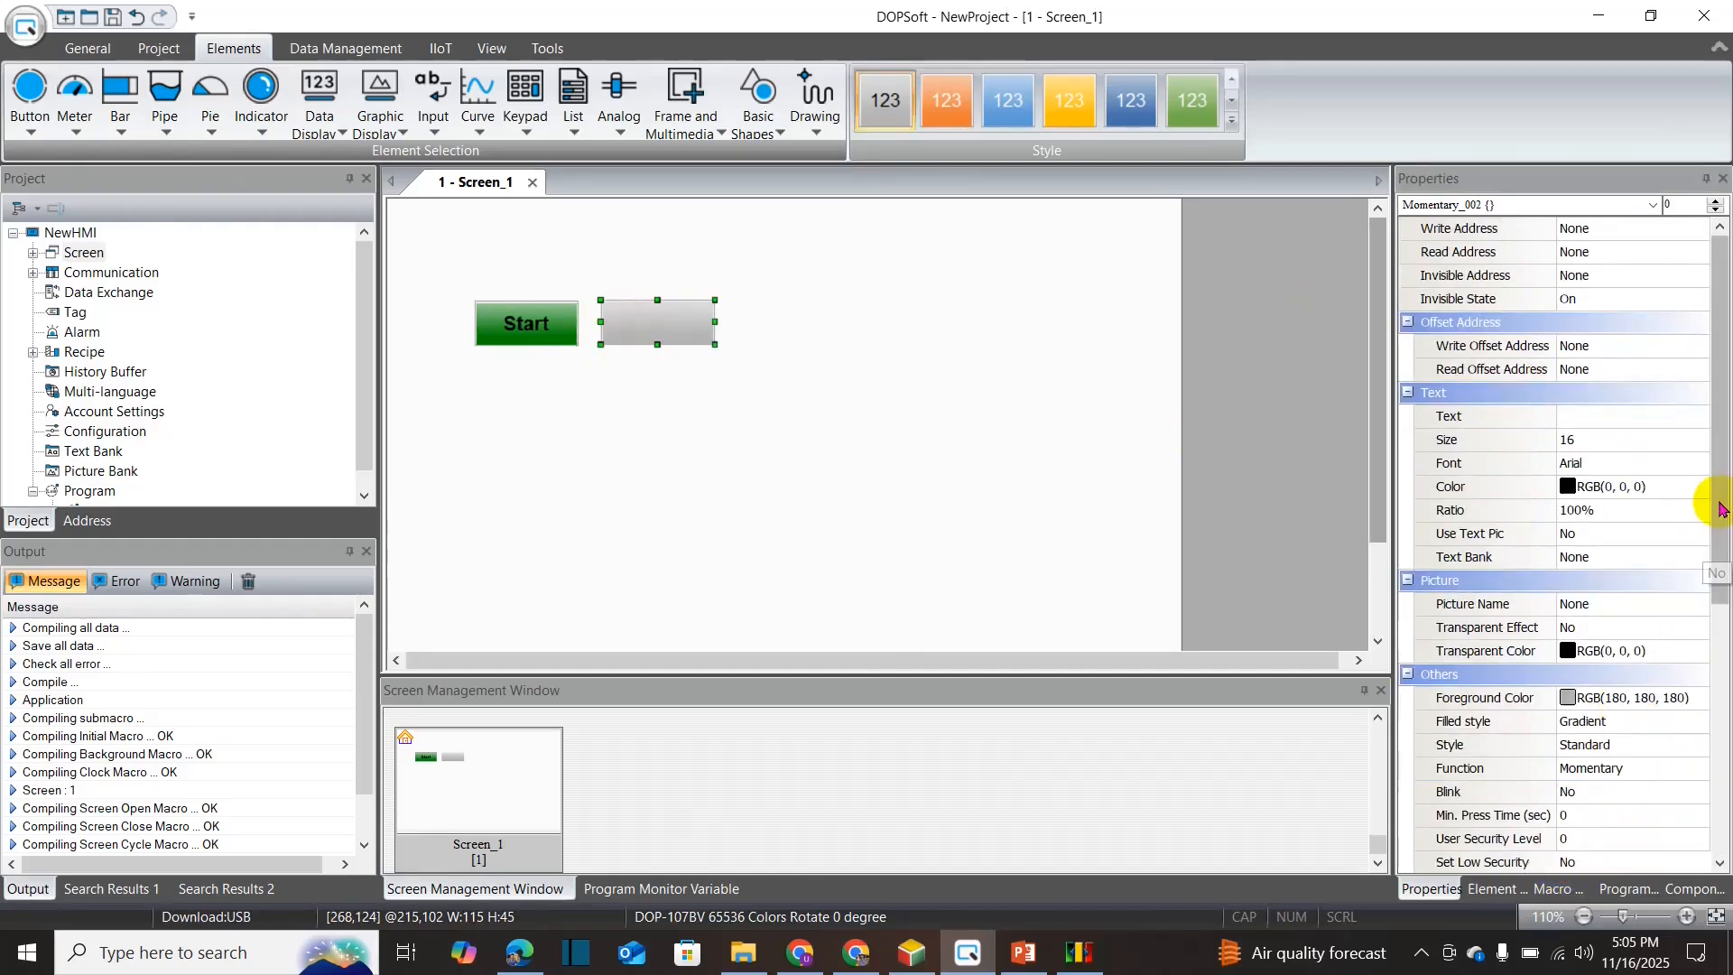
{"action": "left_click_drag", "start_coordinate": [1716, 507], "coordinate": [1708, 746]}
{"action": "left_click", "coordinate": [1593, 836]}
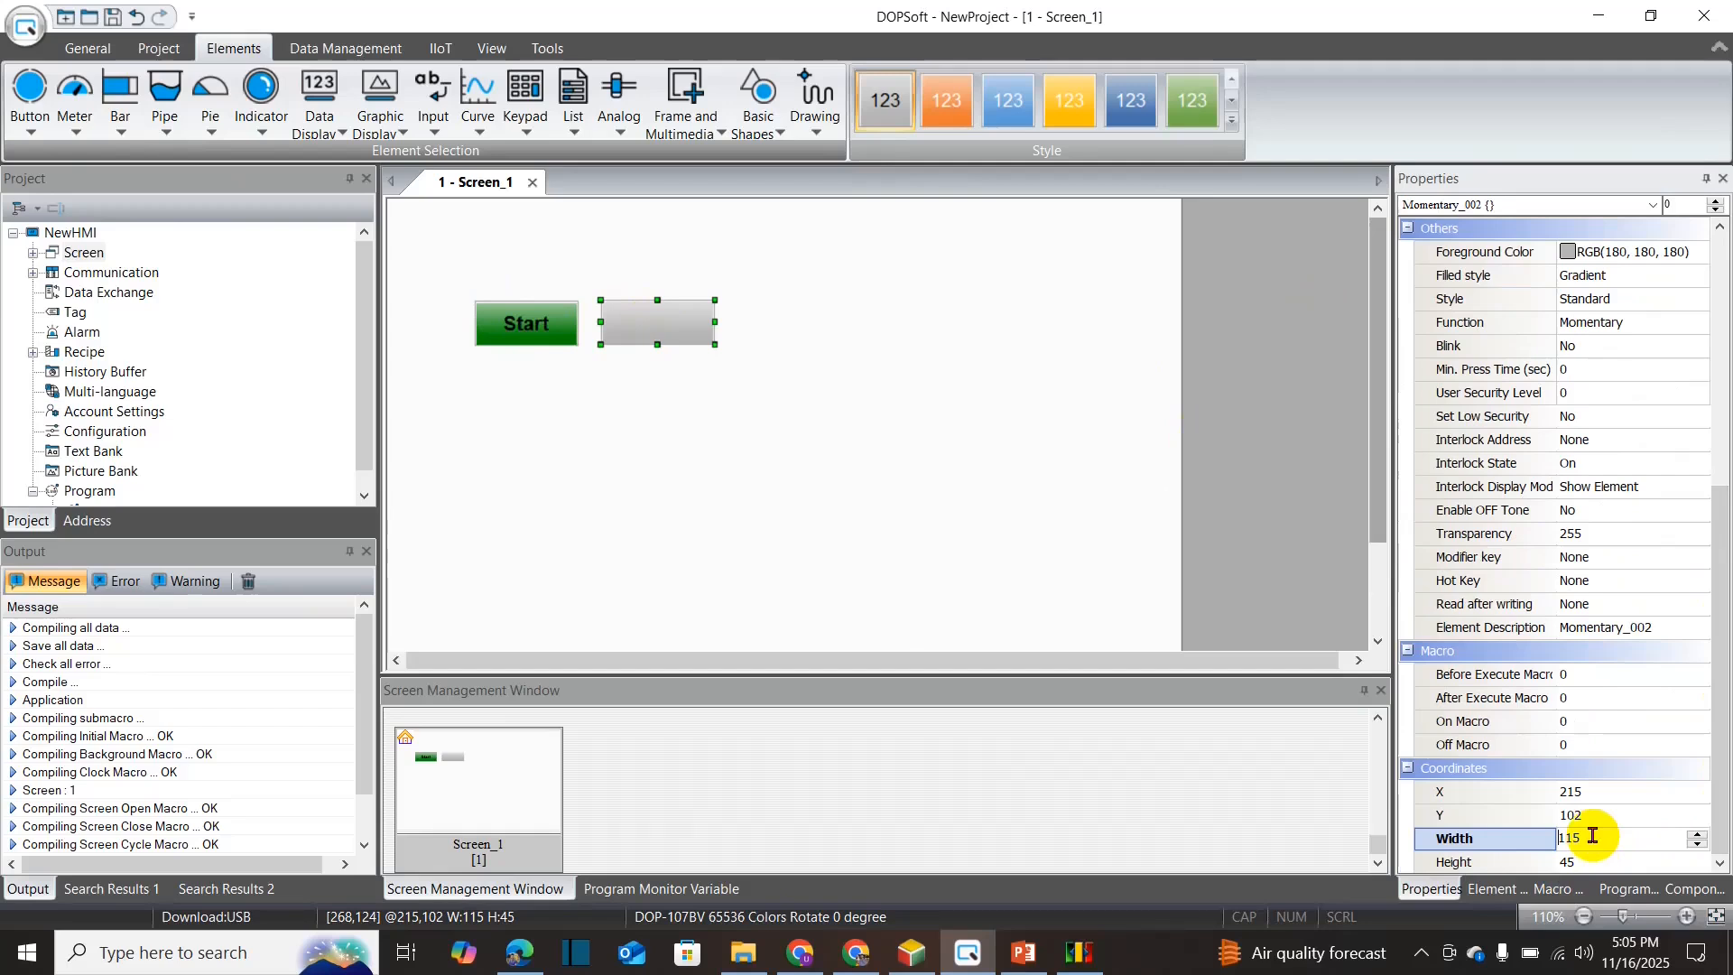
{"action": "left_click_drag", "start_coordinate": [1592, 836], "coordinate": [1522, 832]}
{"action": "type", "text": "105"}
{"action": "left_click", "coordinate": [1590, 859]}
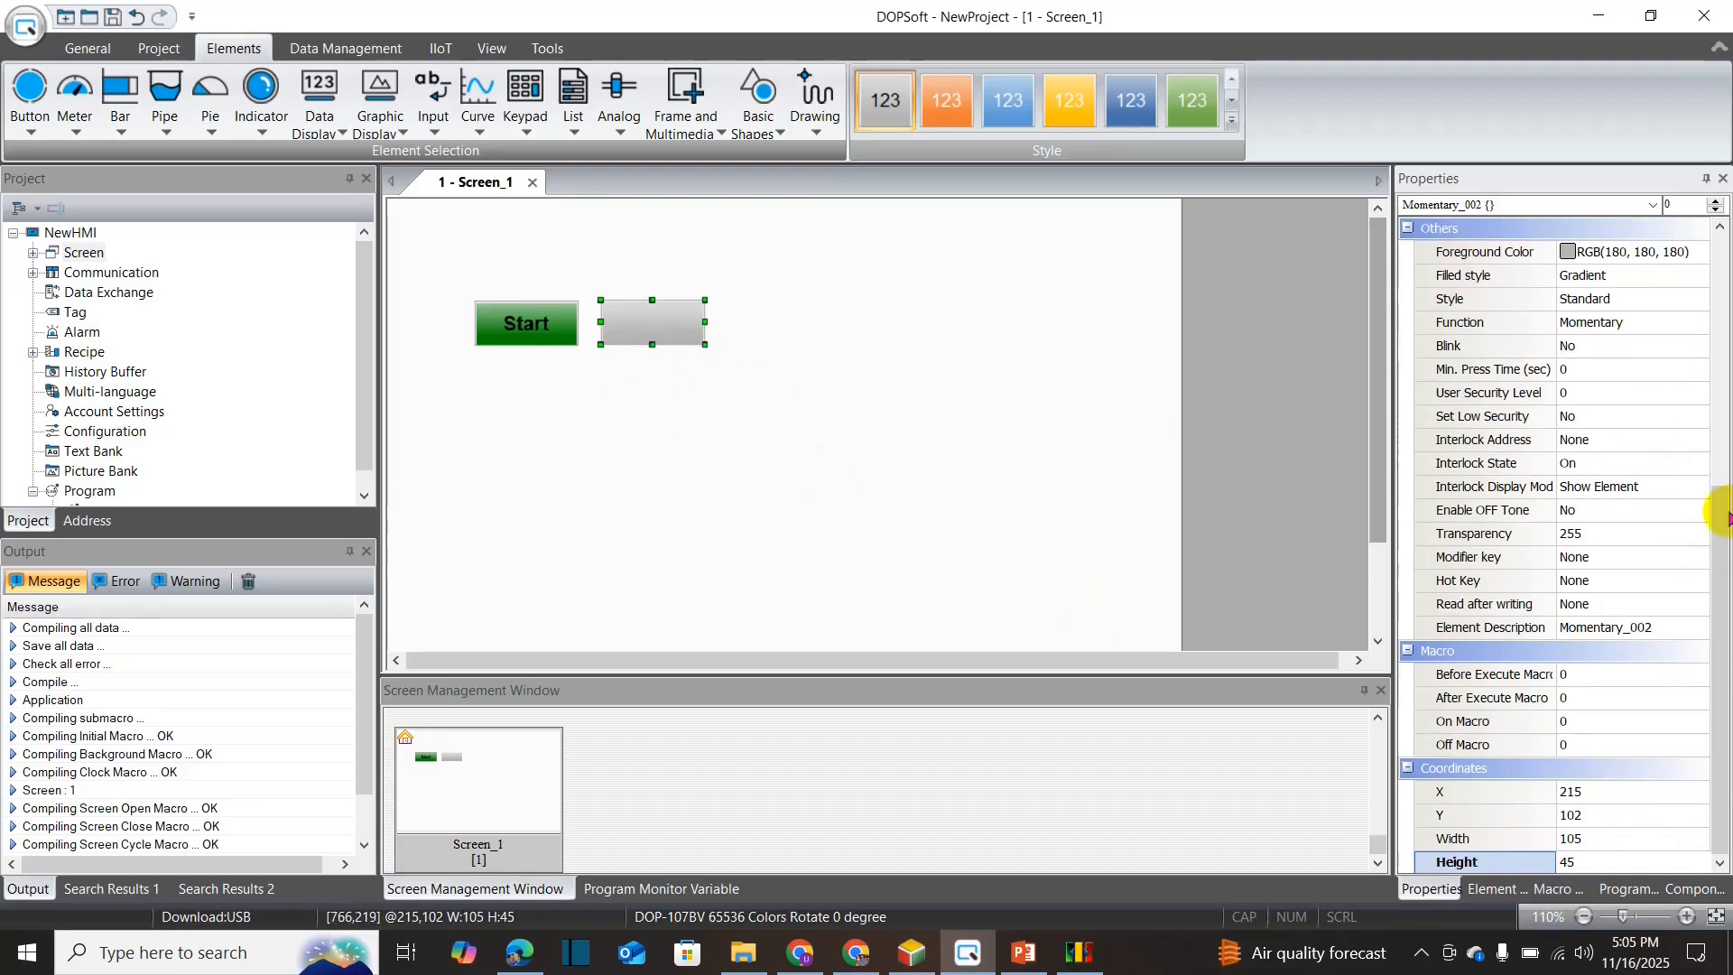
- Set the second momentary button's text to Stop
{"action": "scroll", "coordinate": [1723, 514], "scroll_direction": "up", "scroll_amount": 6}
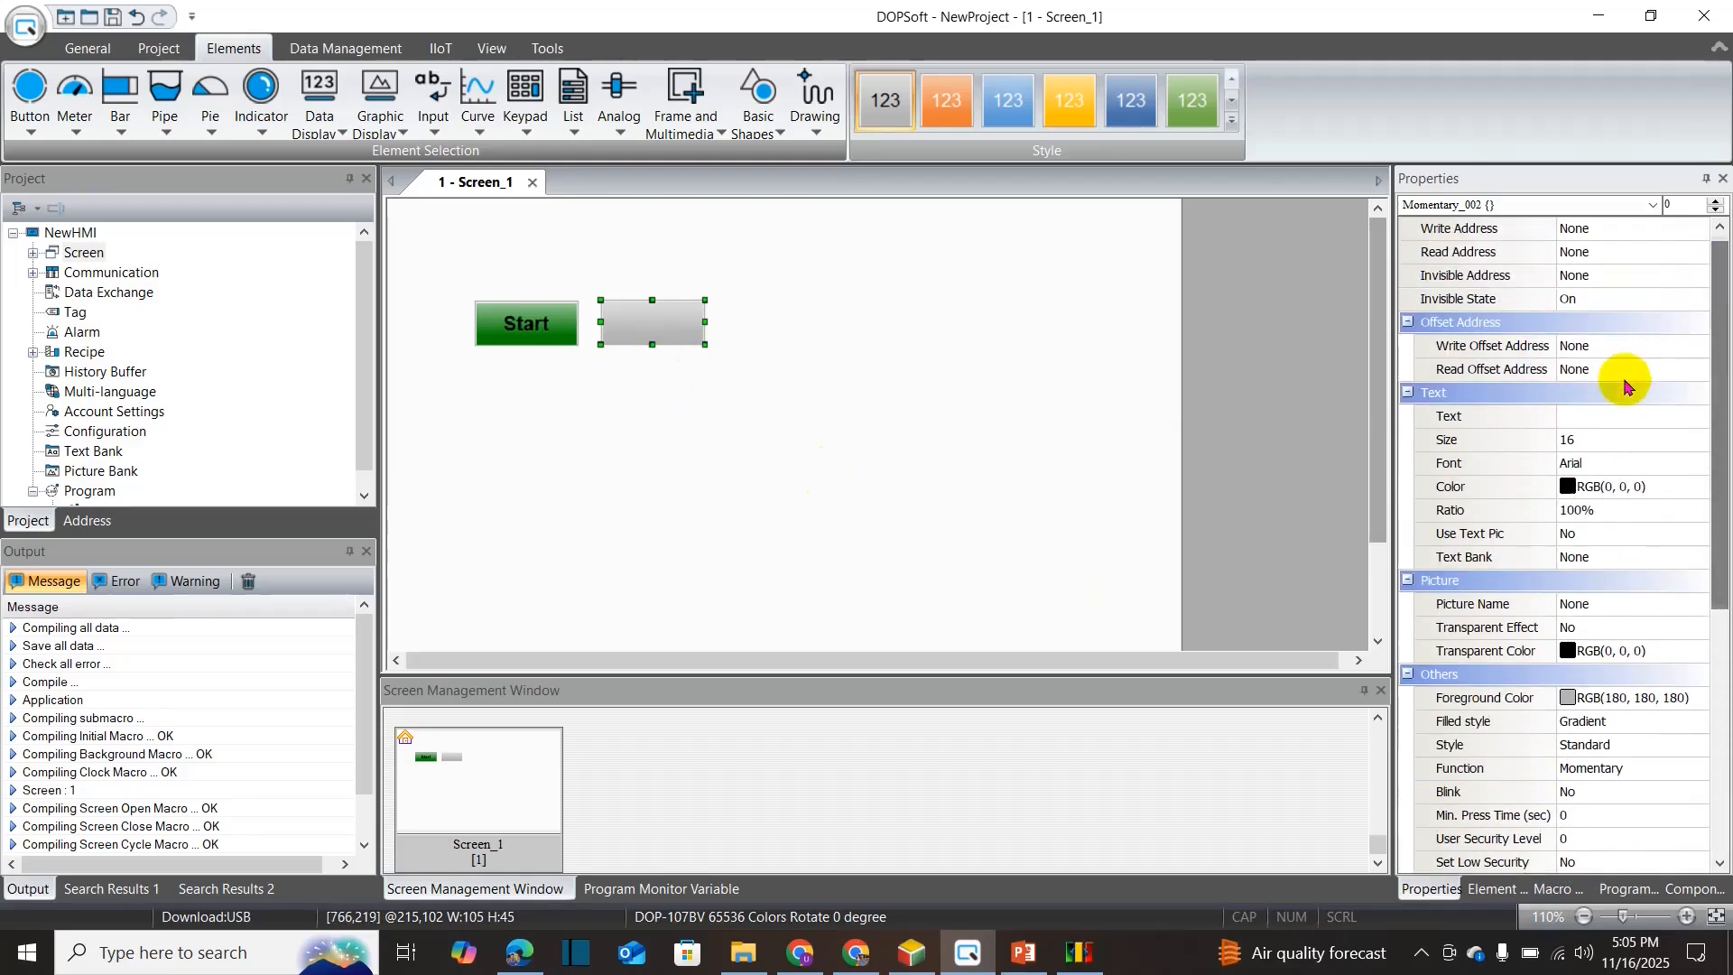
{"action": "left_click", "coordinate": [1589, 416]}
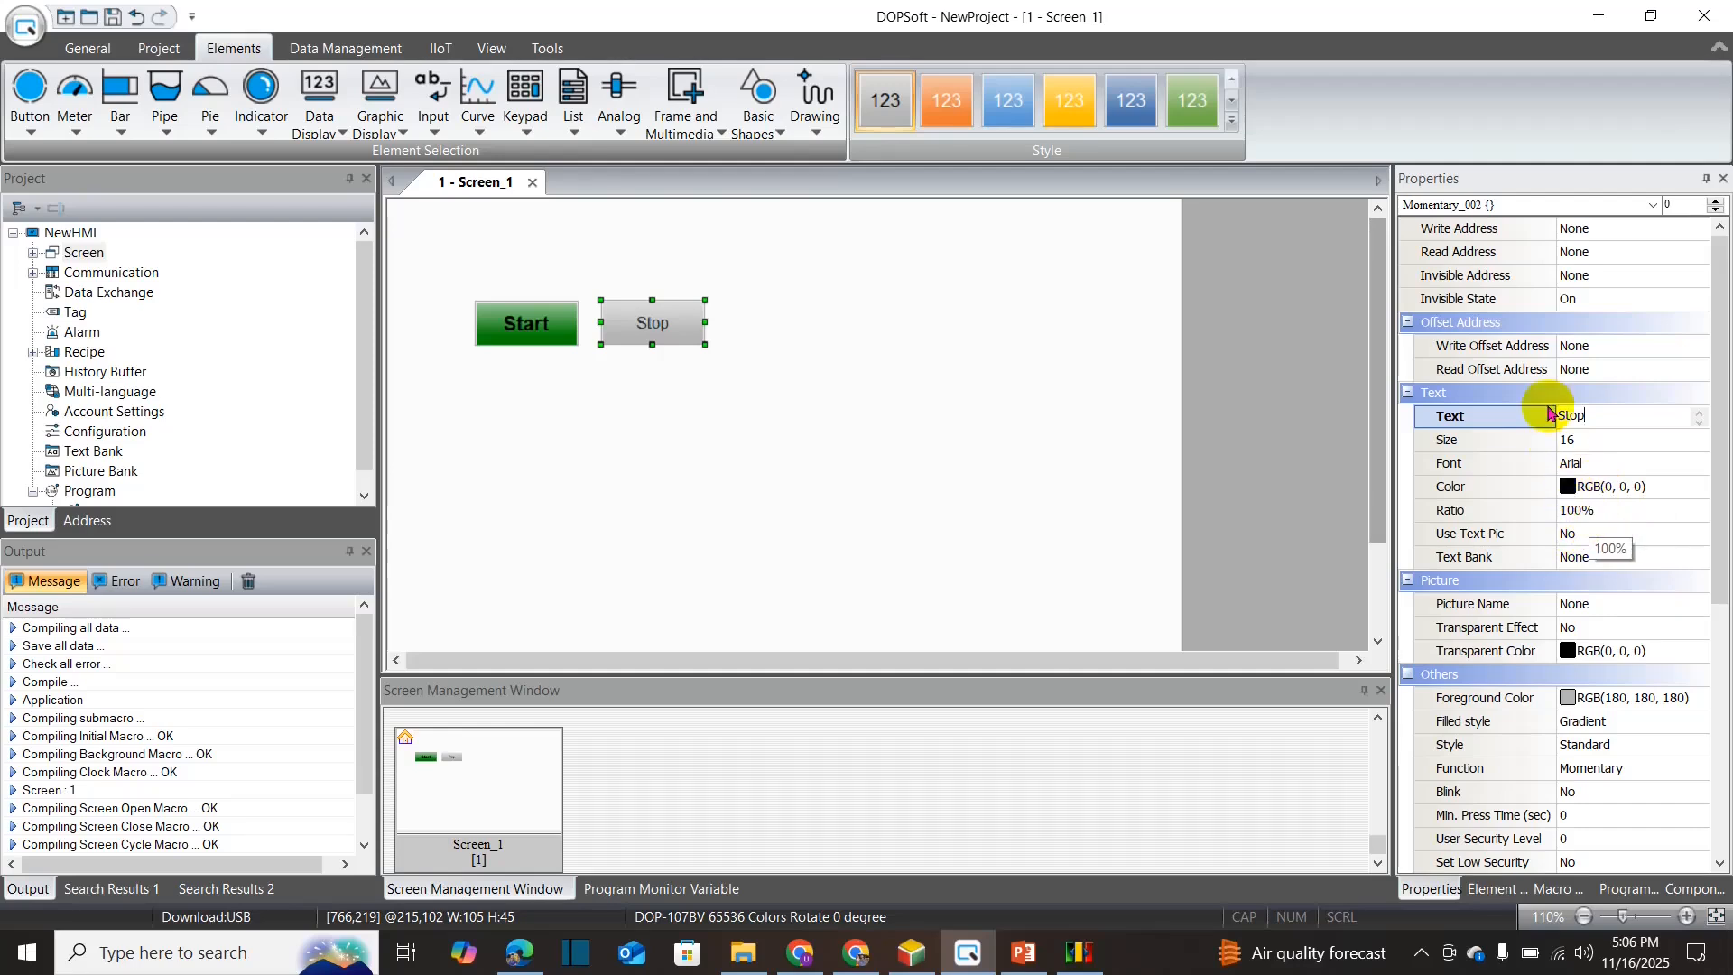
{"action": "left_click", "coordinate": [451, 439]}
{"action": "left_click", "coordinate": [652, 323]}
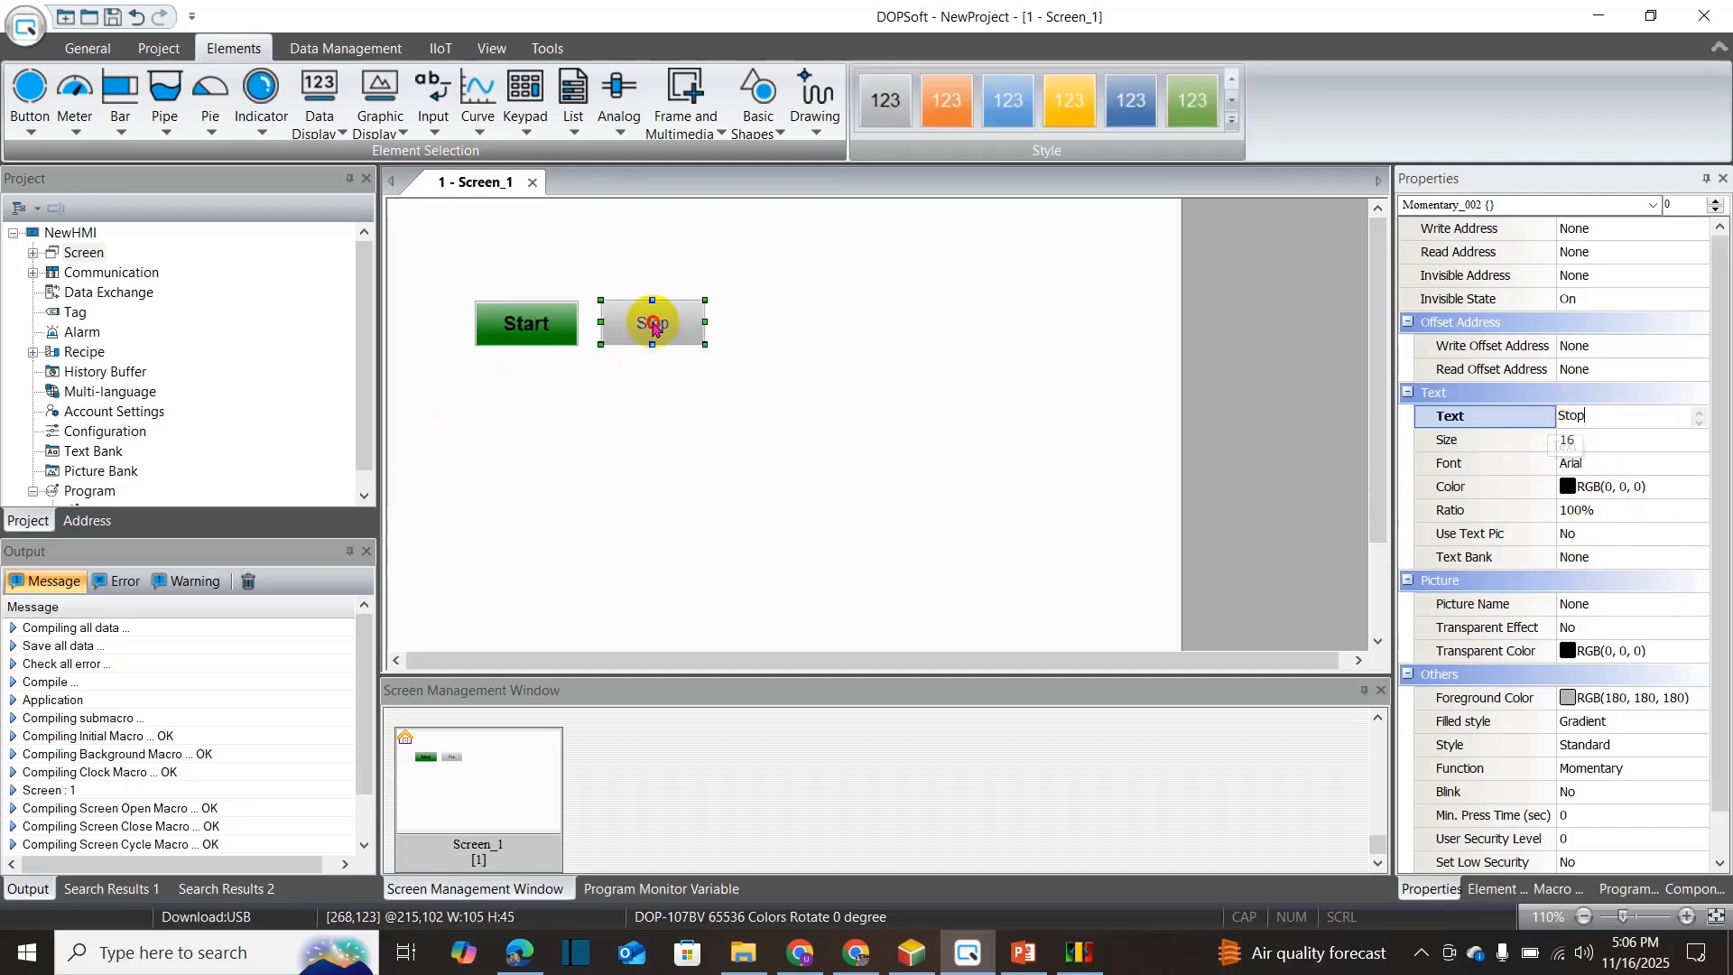
{"action": "double_click", "coordinate": [653, 324]}
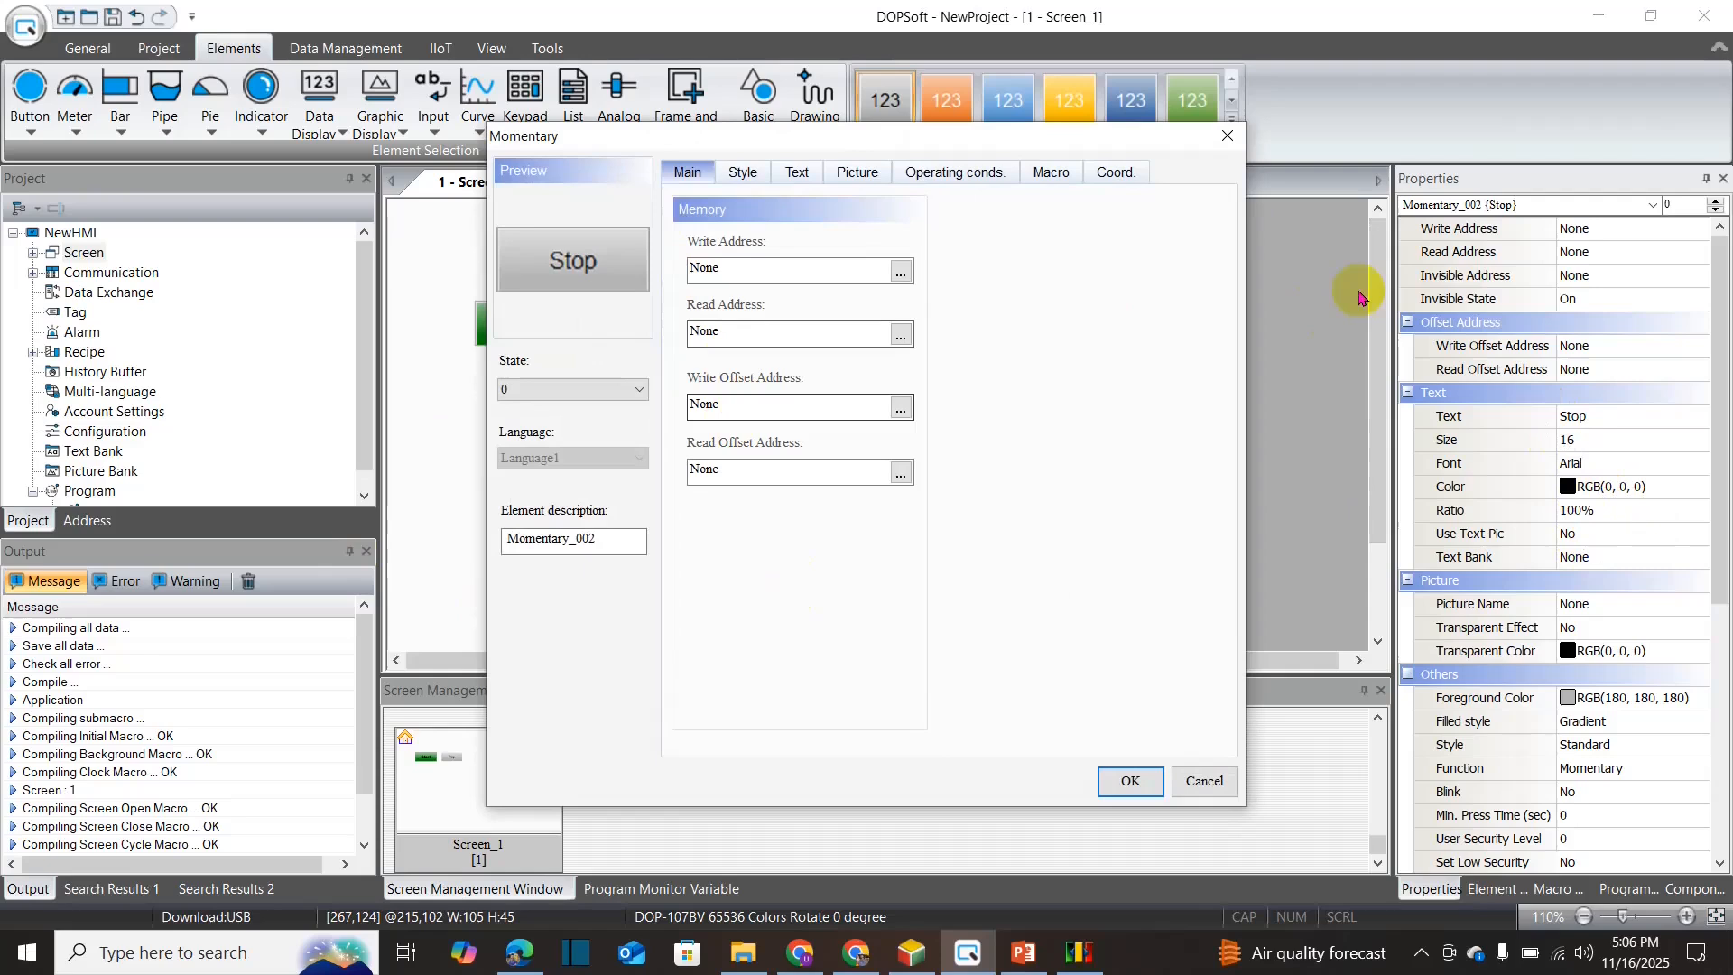
{"action": "left_click", "coordinate": [1226, 137]}
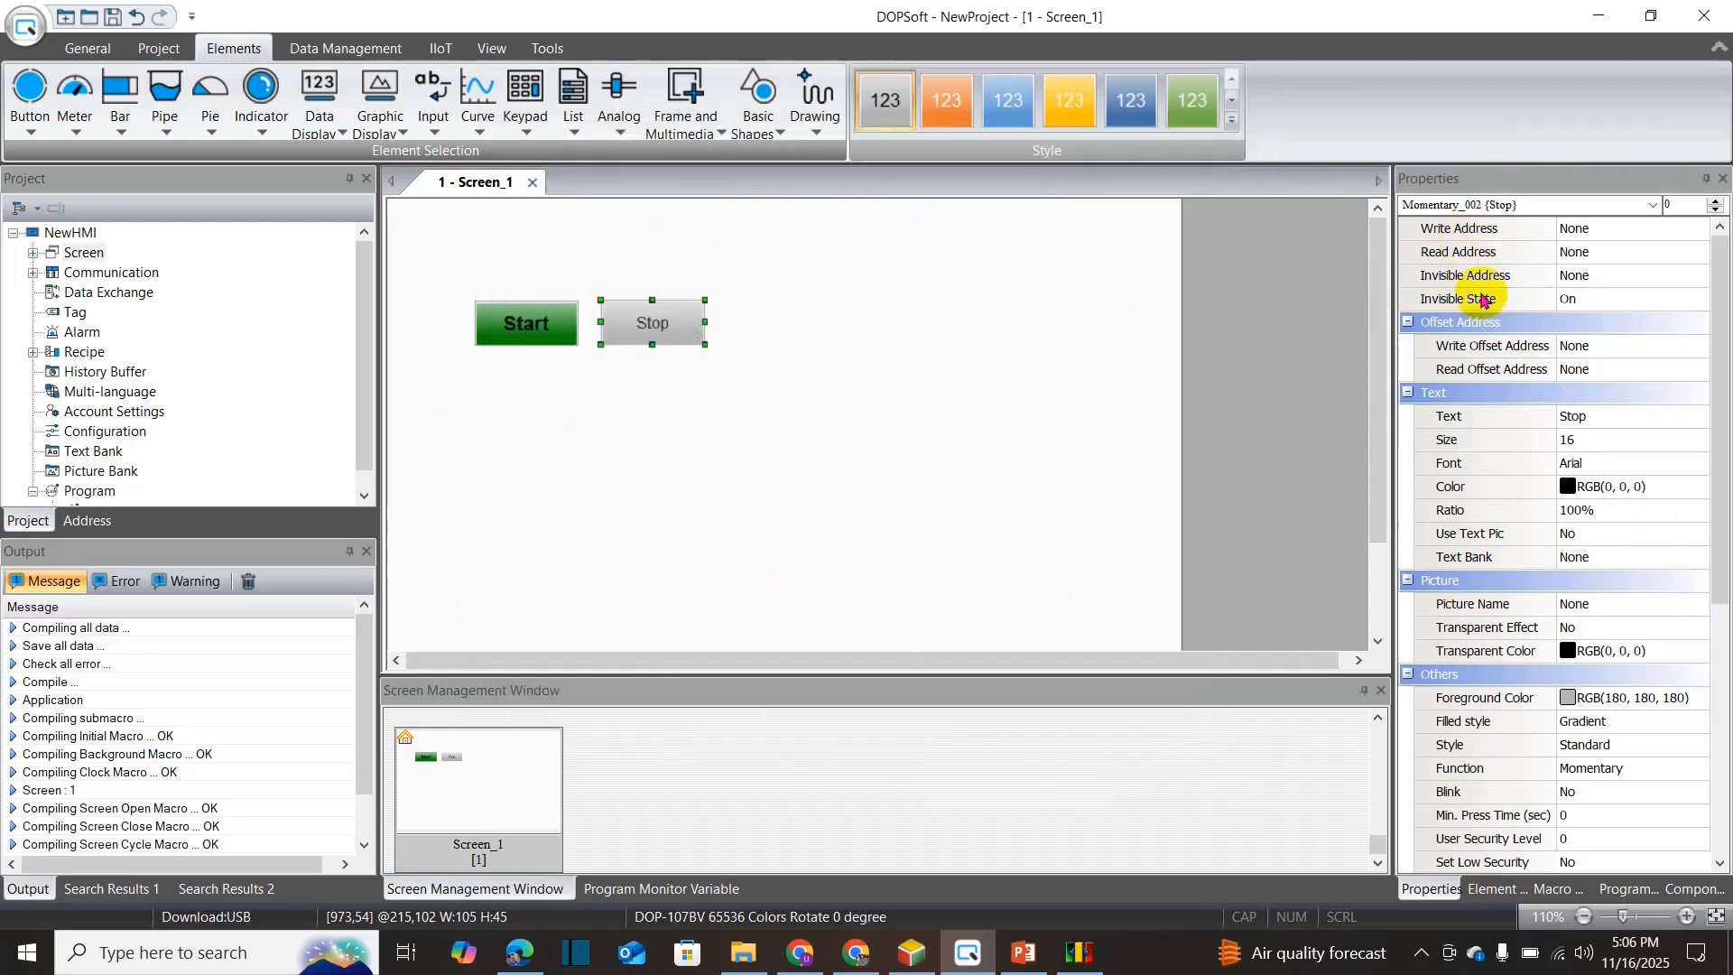
- Set the Stop button's write address to bit device M1 on Link1
{"action": "left_click", "coordinate": [1610, 228]}
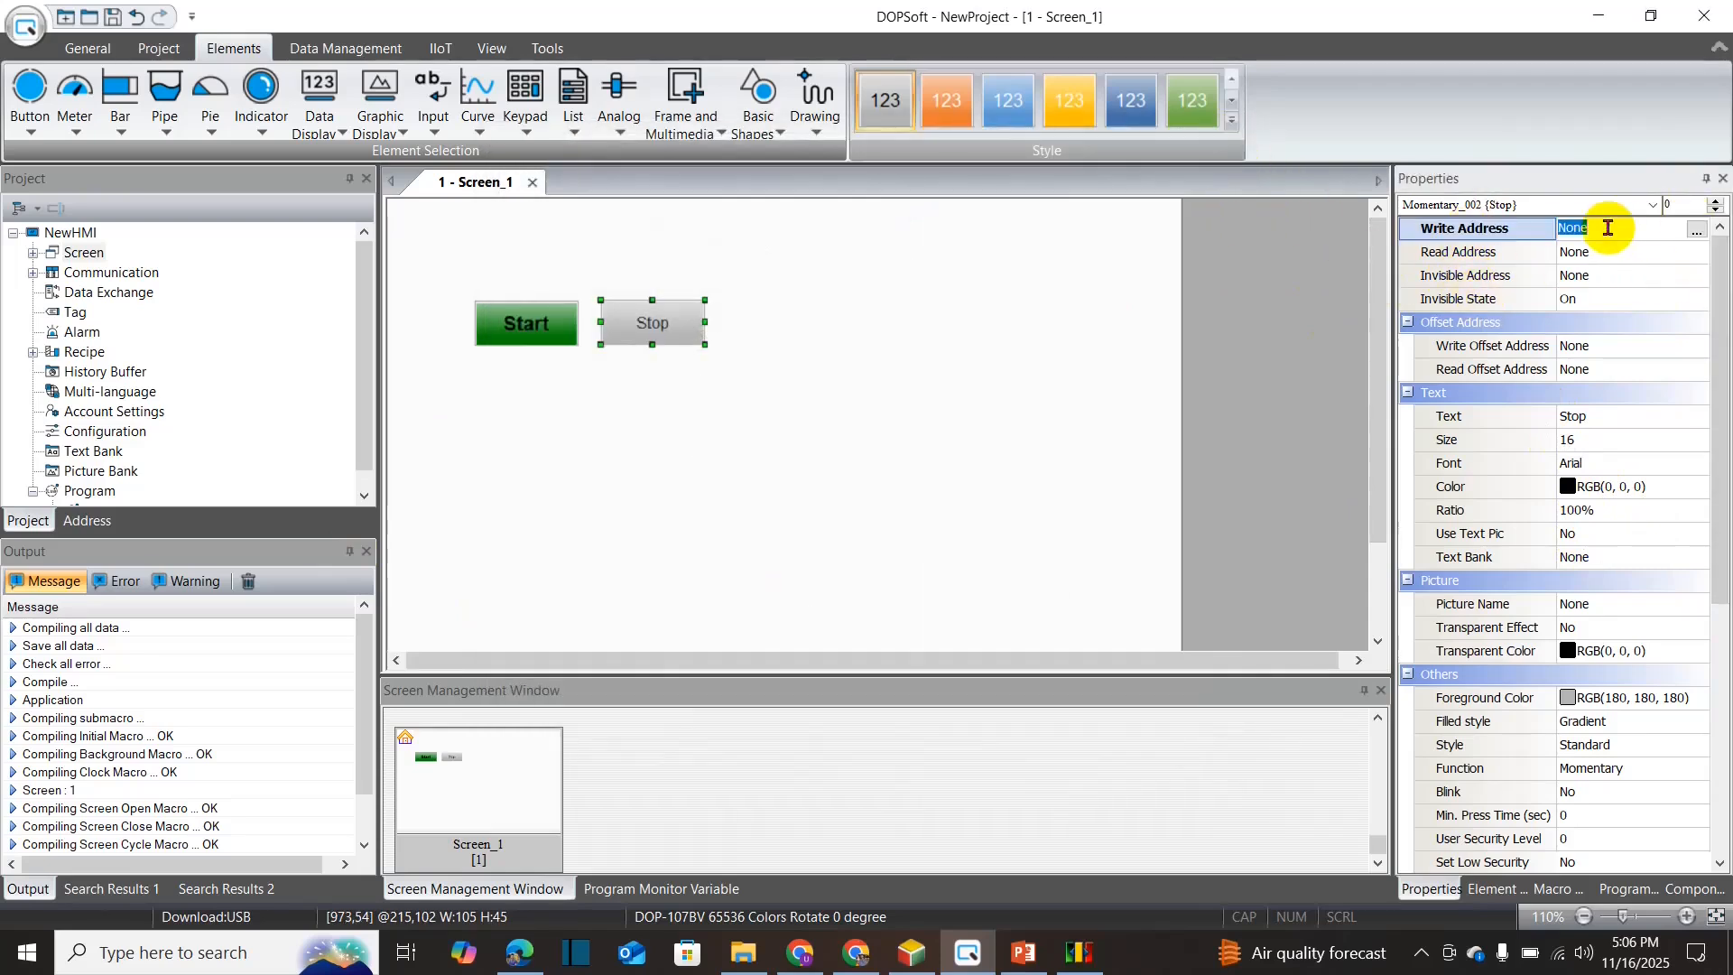
{"action": "left_click", "coordinate": [1697, 231]}
{"action": "left_click", "coordinate": [970, 294]}
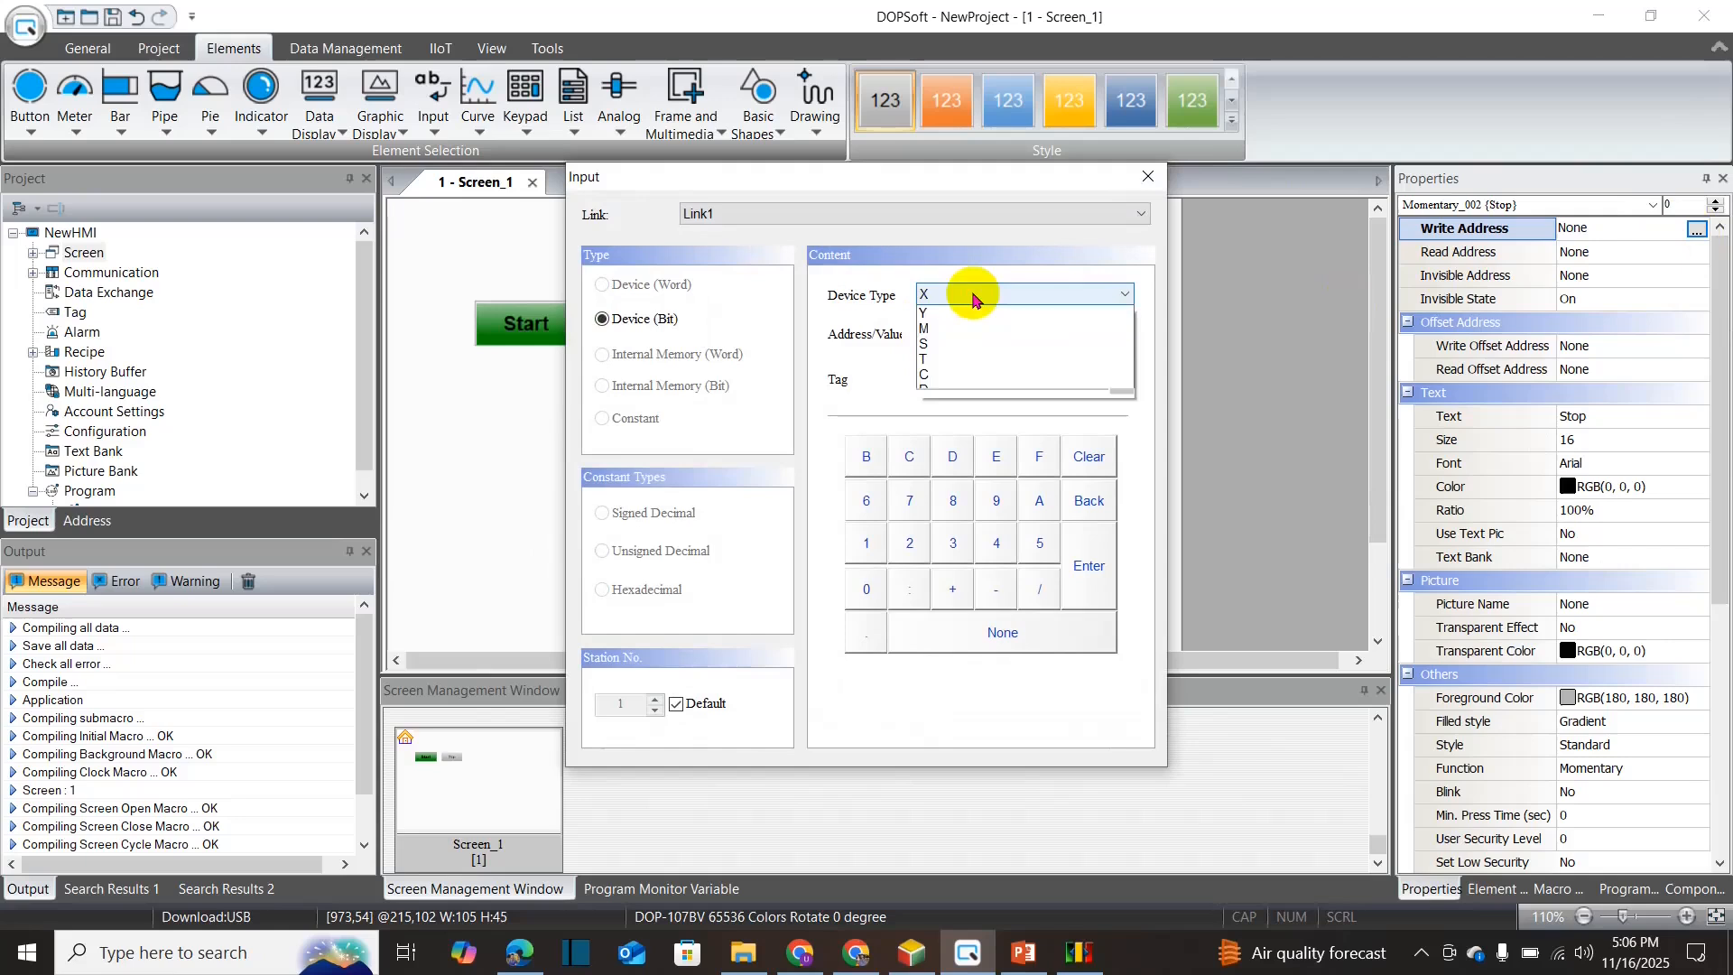
{"action": "left_click", "coordinate": [932, 350]}
{"action": "left_click", "coordinate": [965, 343]}
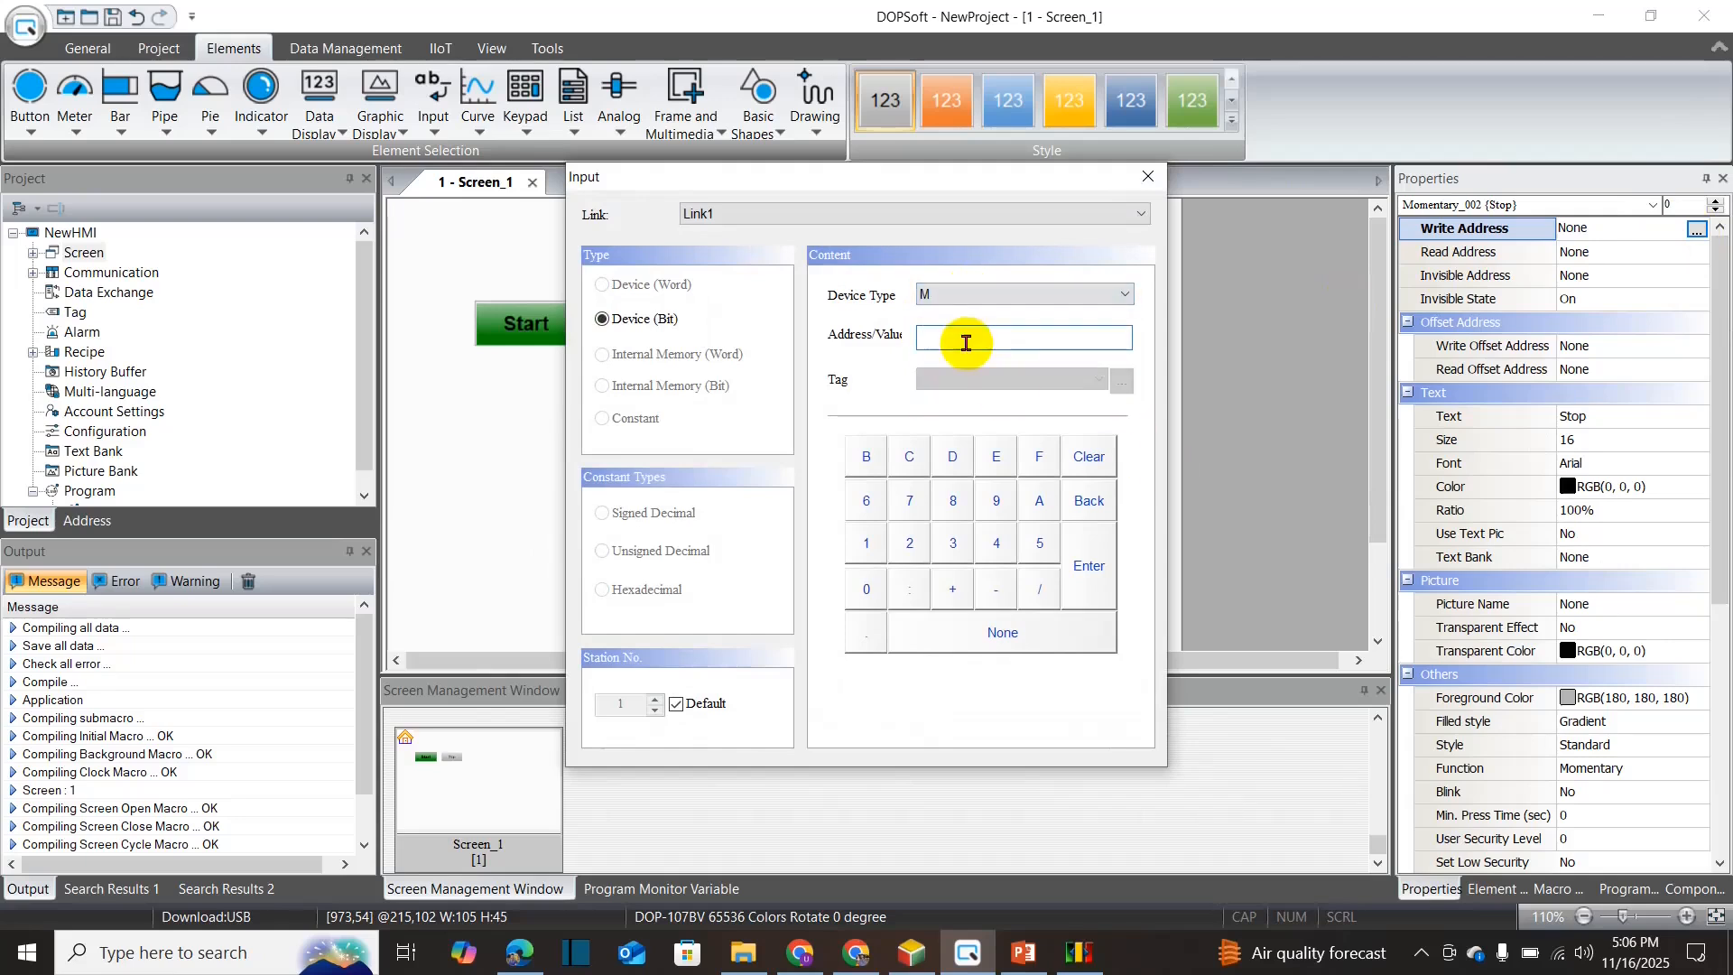
{"action": "type", "text": "1"}
{"action": "left_click", "coordinate": [1089, 565]}
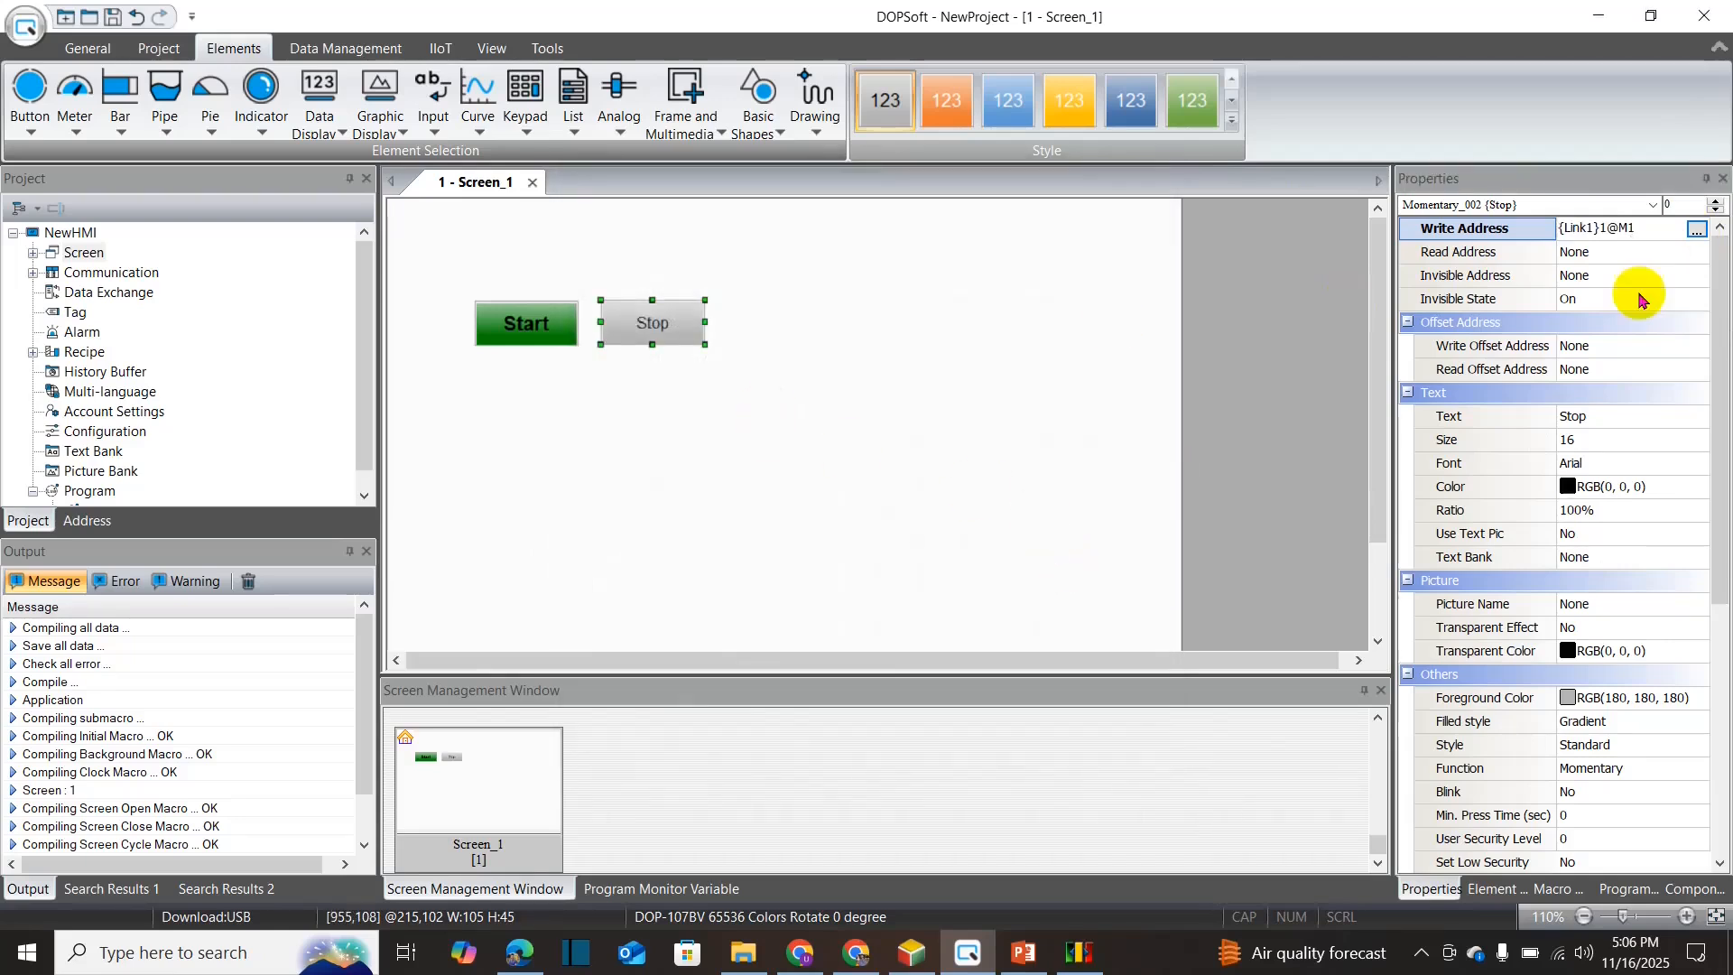
- Set the Stop button's read address to bit device M1 on Link1
{"action": "left_click", "coordinate": [1620, 275]}
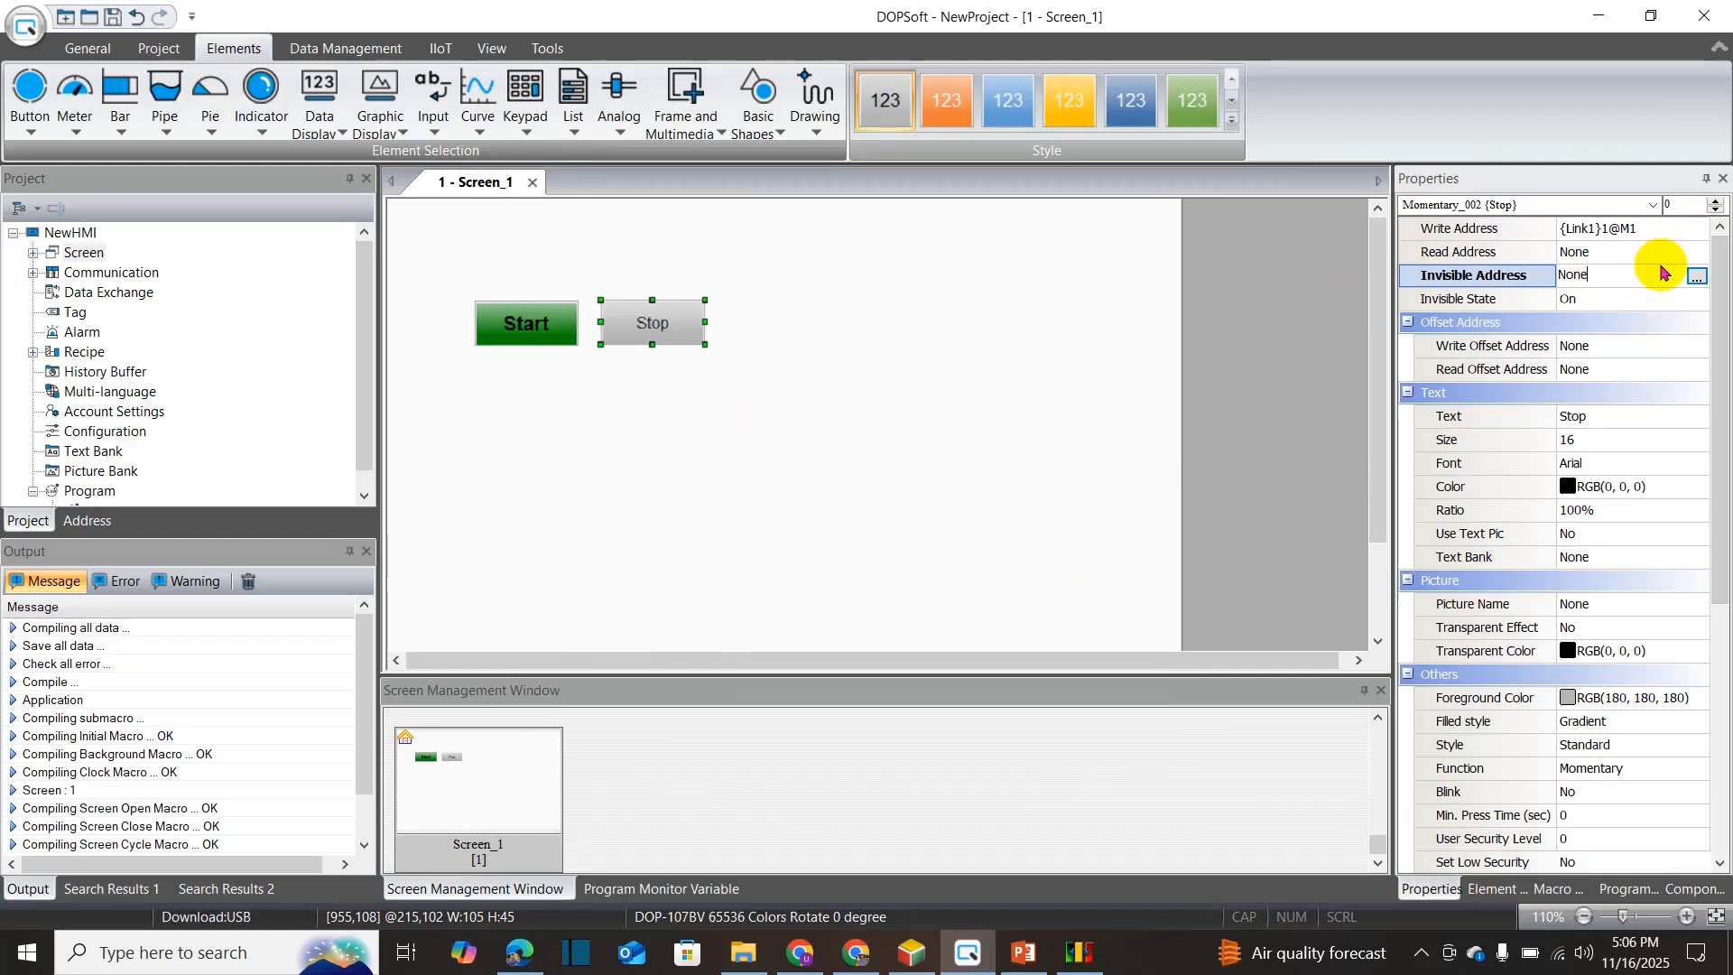
{"action": "left_click", "coordinate": [1631, 252]}
{"action": "left_click", "coordinate": [1696, 253]}
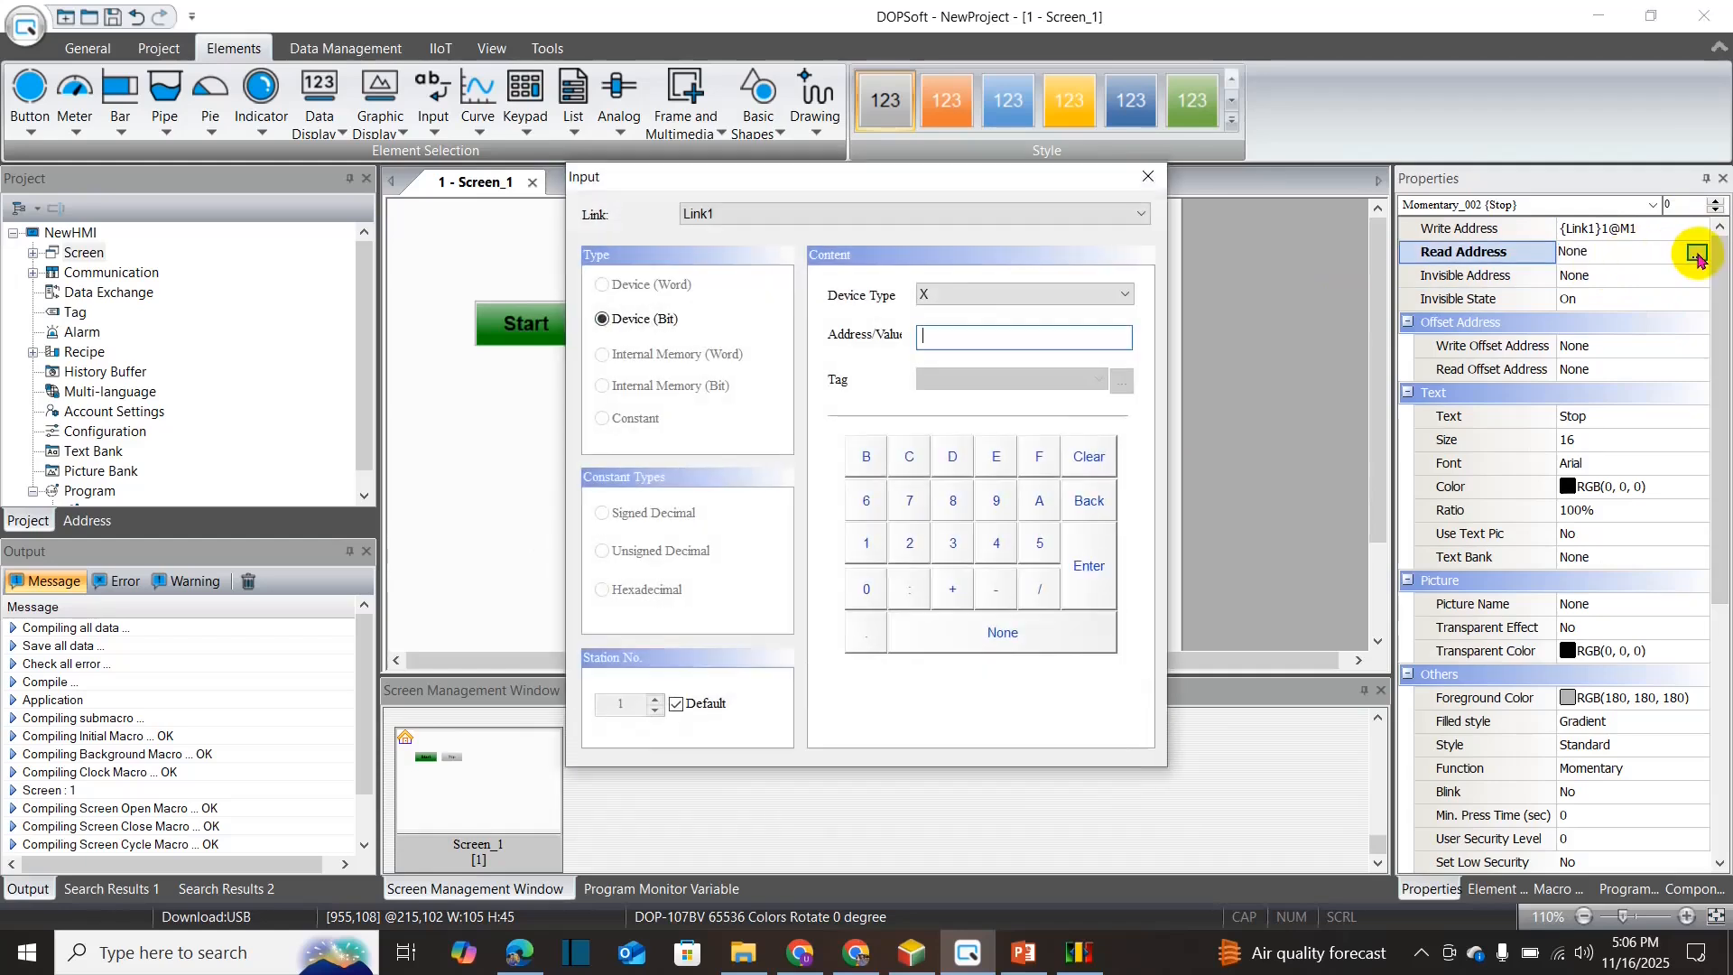
{"action": "left_click", "coordinate": [973, 296]}
{"action": "left_click", "coordinate": [943, 352]}
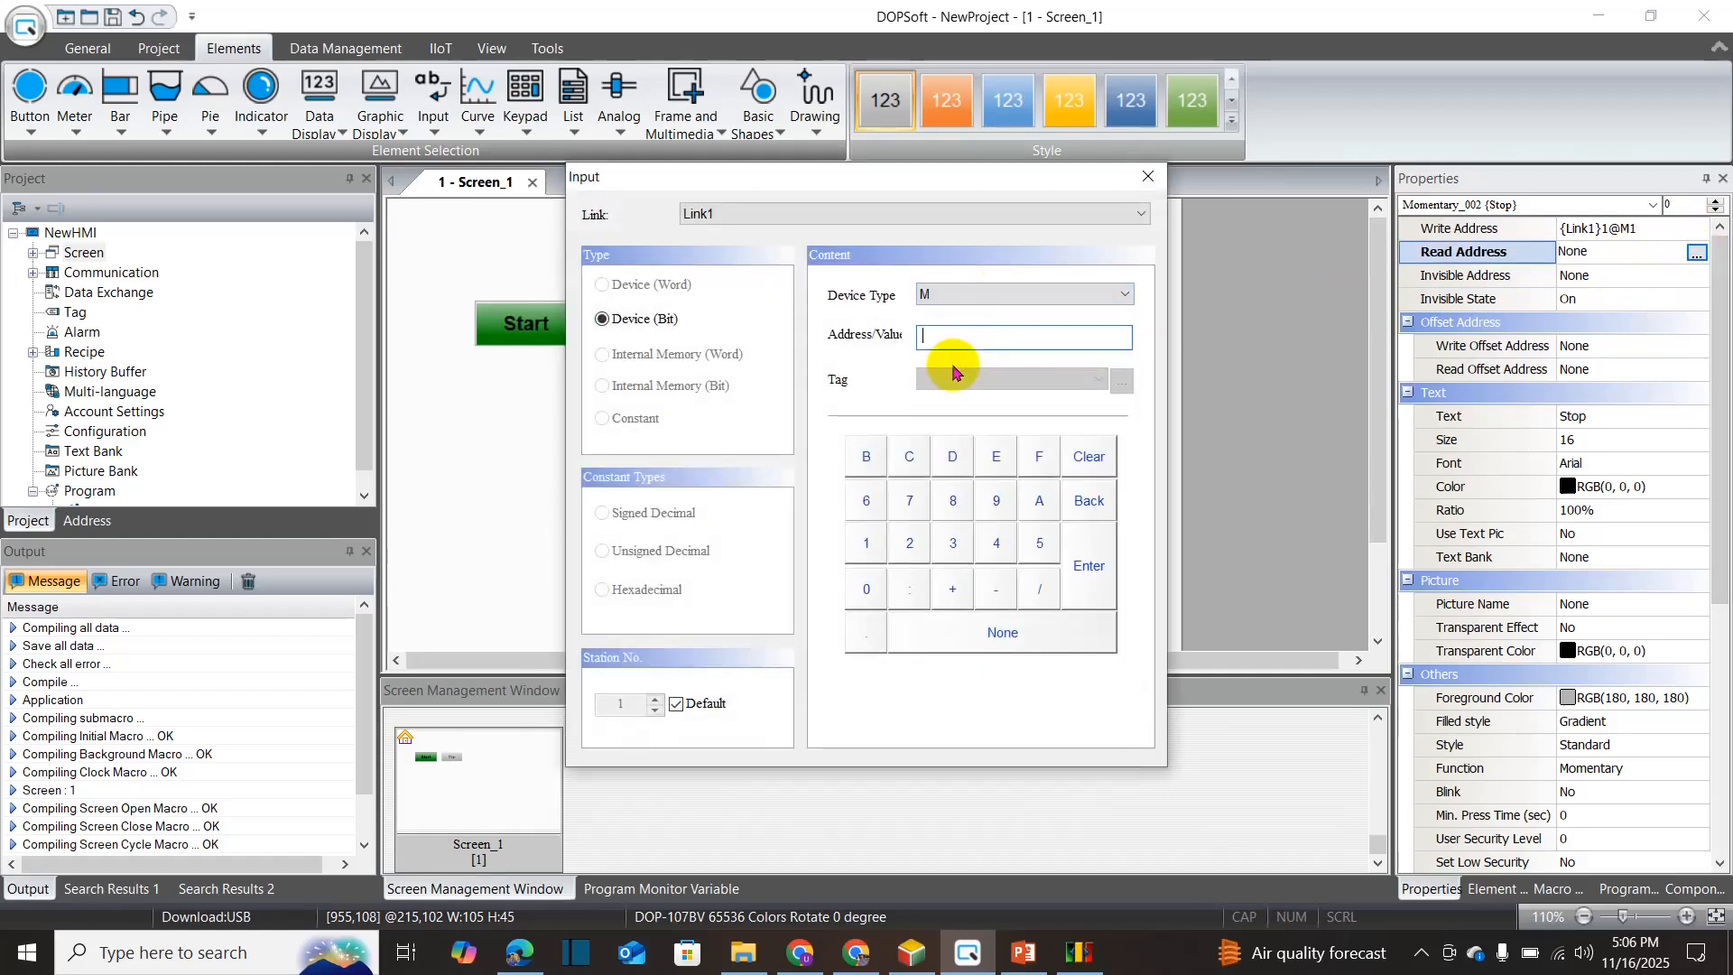
{"action": "type", "text": "1"}
{"action": "left_click", "coordinate": [1083, 567]}
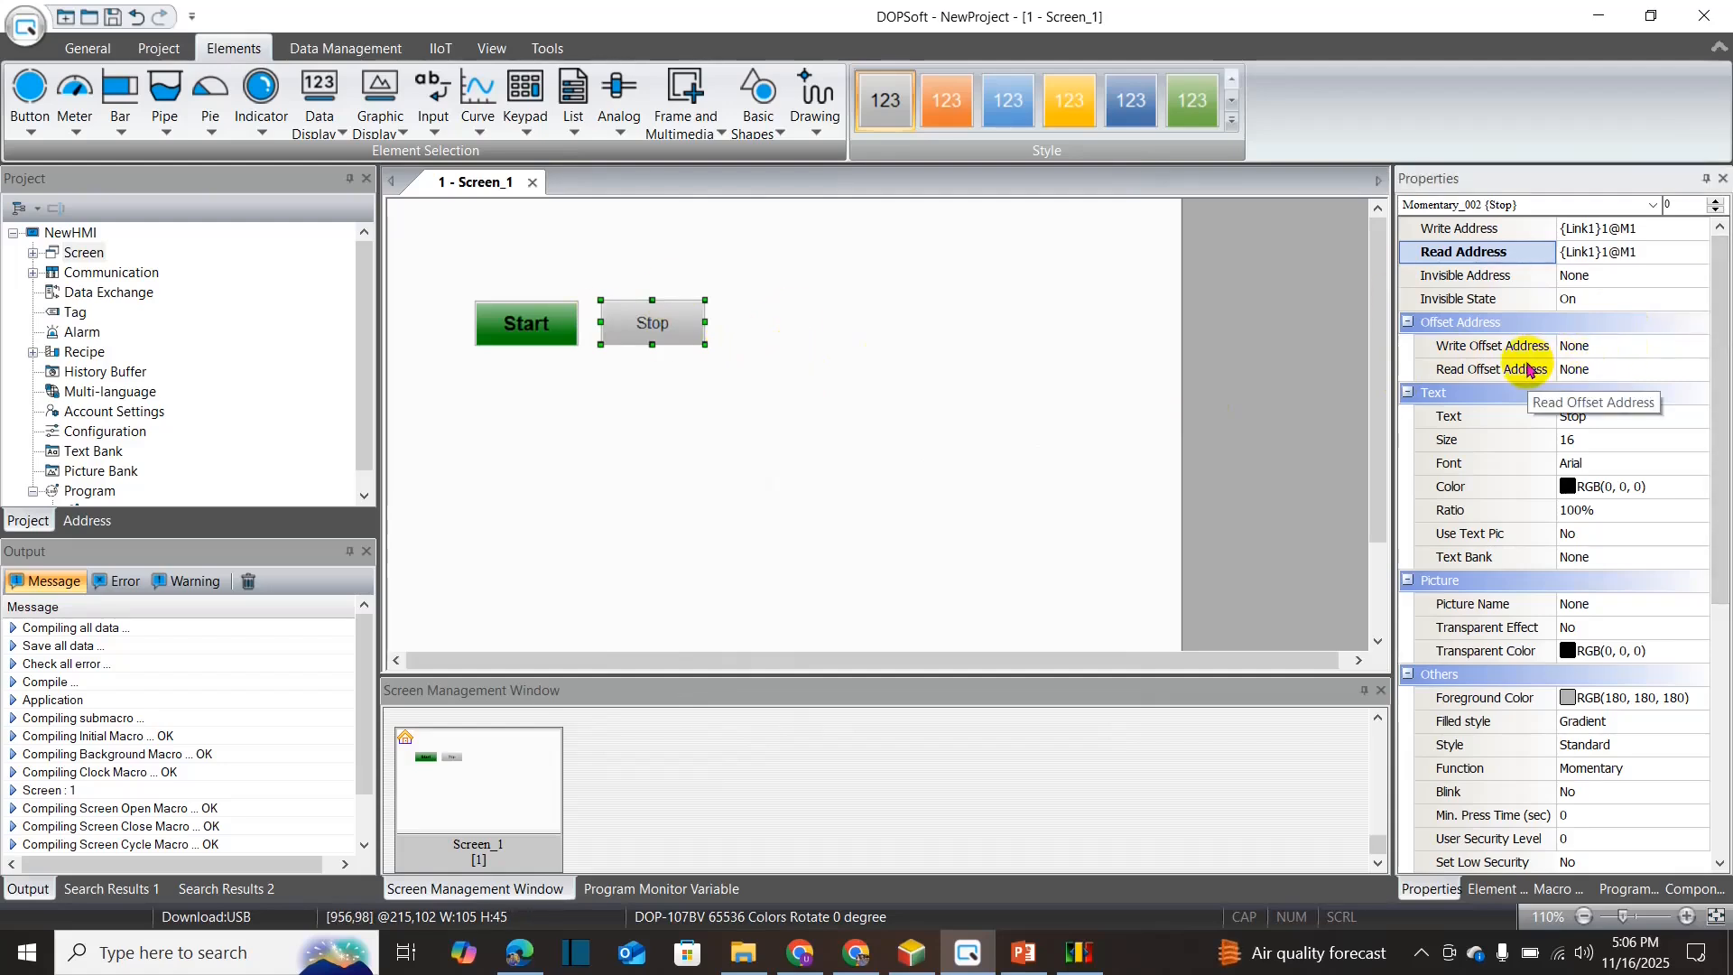
- Set the Stop button's foreground color to red, RGB(255, 0, 0)
{"action": "left_click", "coordinate": [1605, 492]}
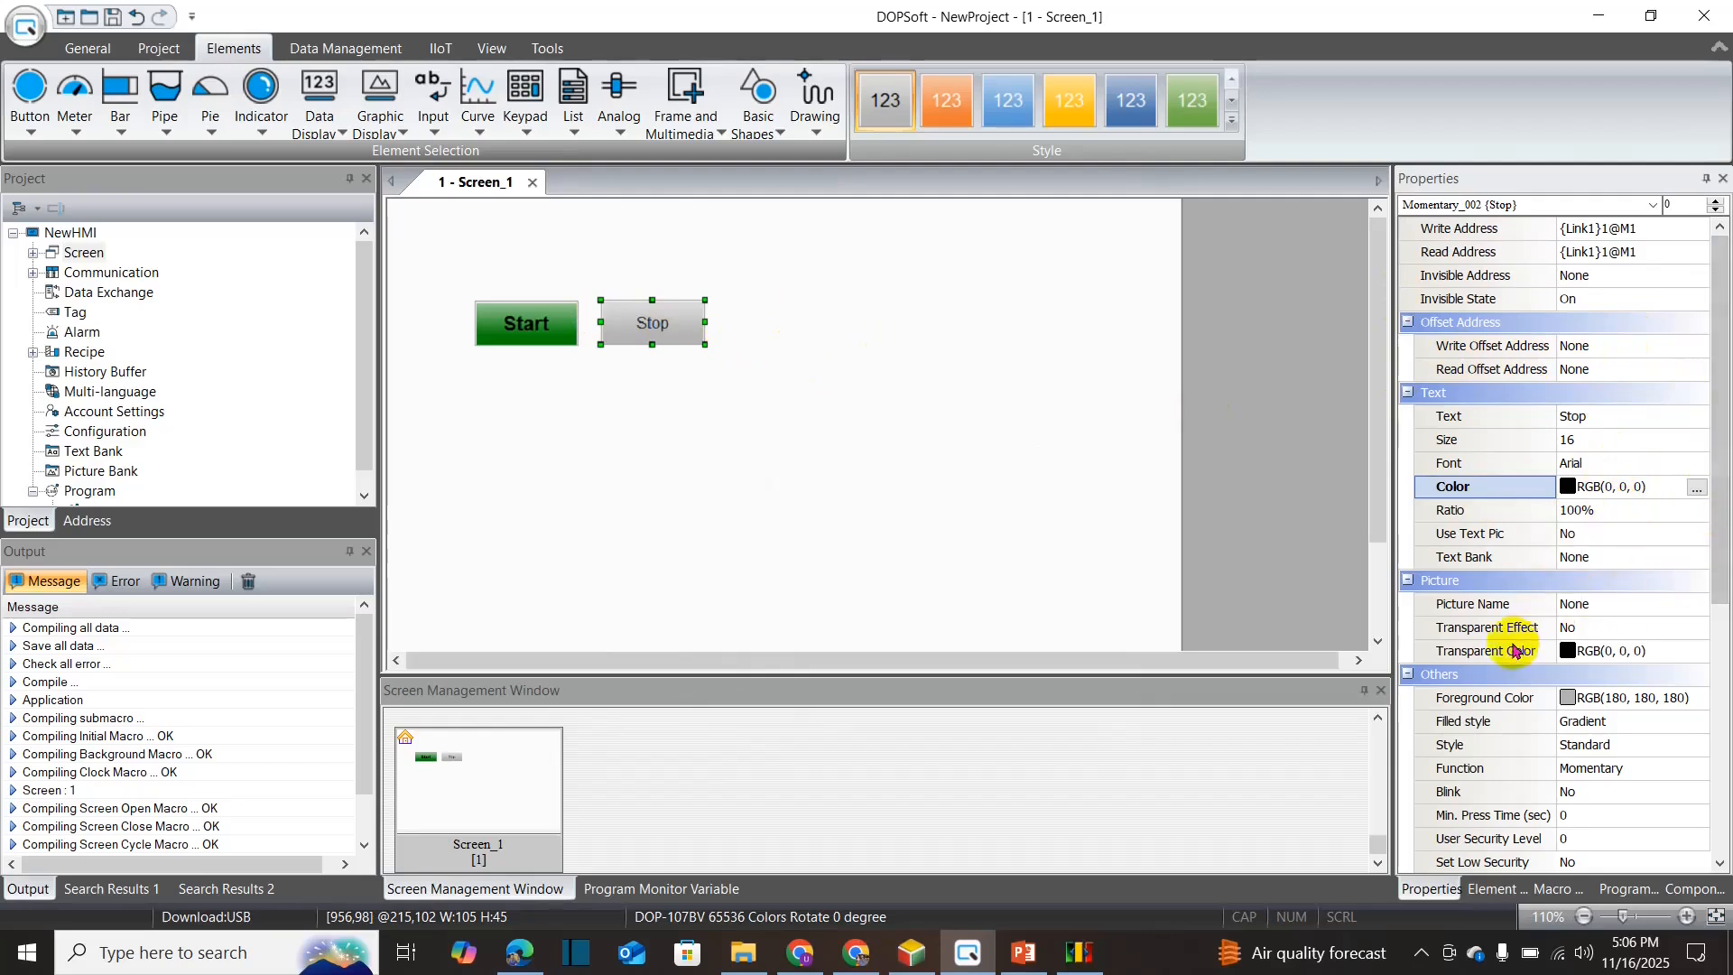
{"action": "left_click_drag", "start_coordinate": [1723, 584], "coordinate": [1717, 666]}
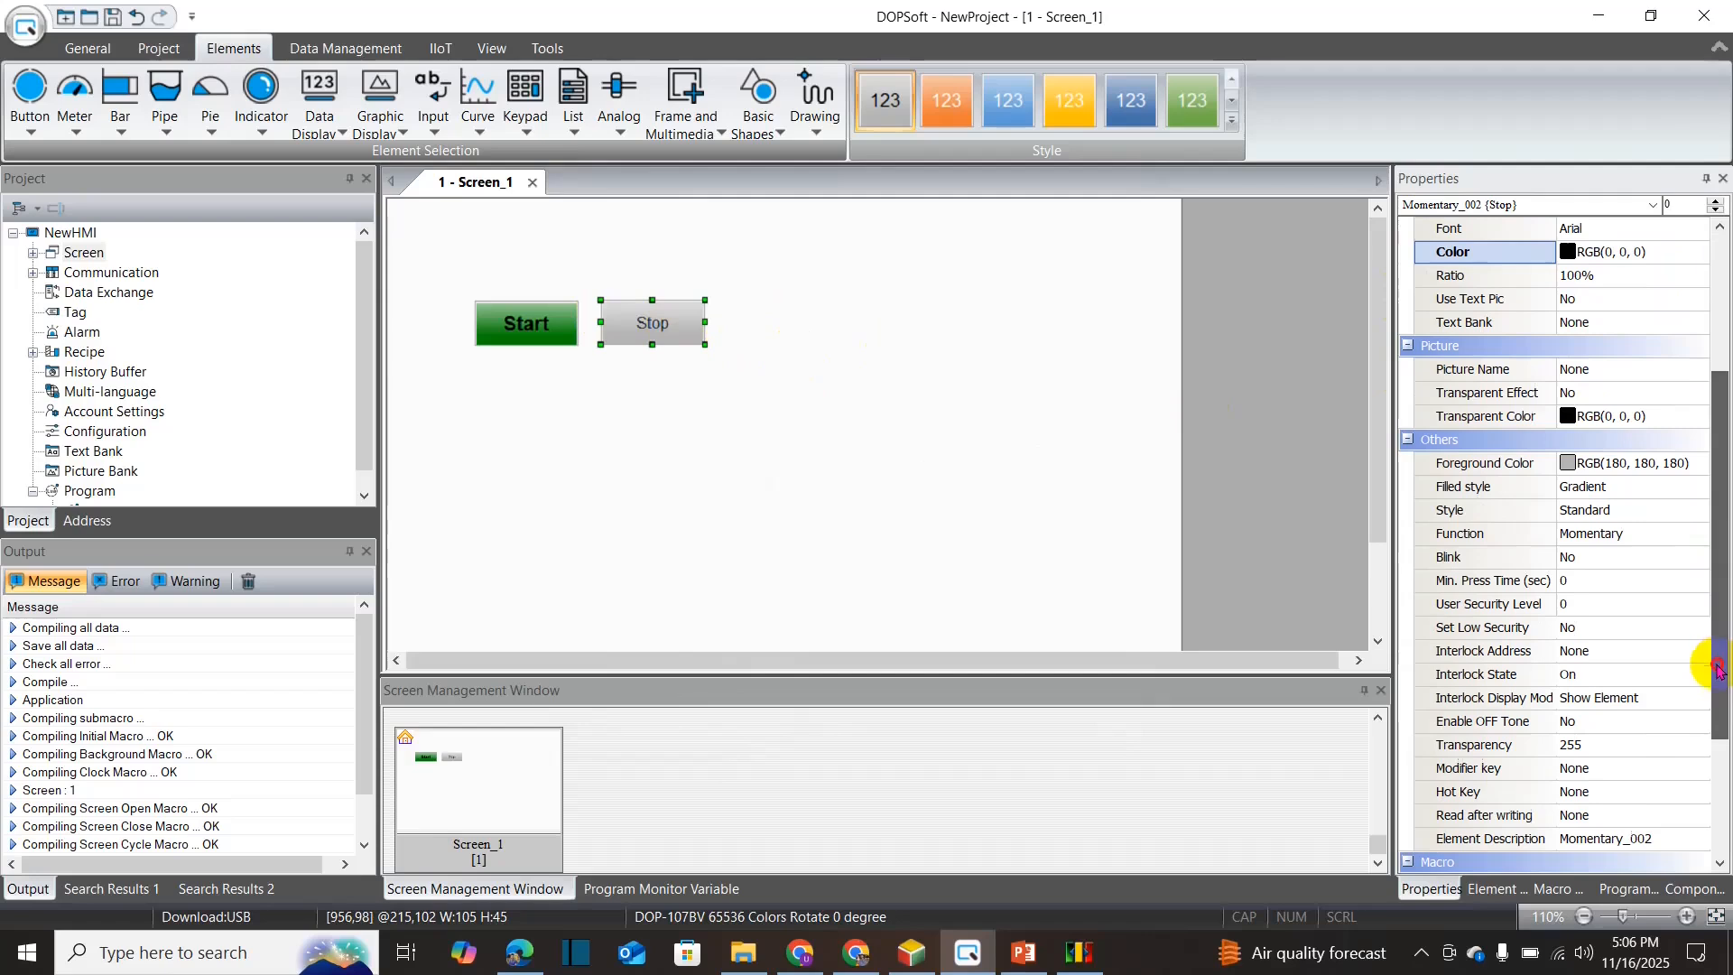
{"action": "left_click", "coordinate": [1491, 464]}
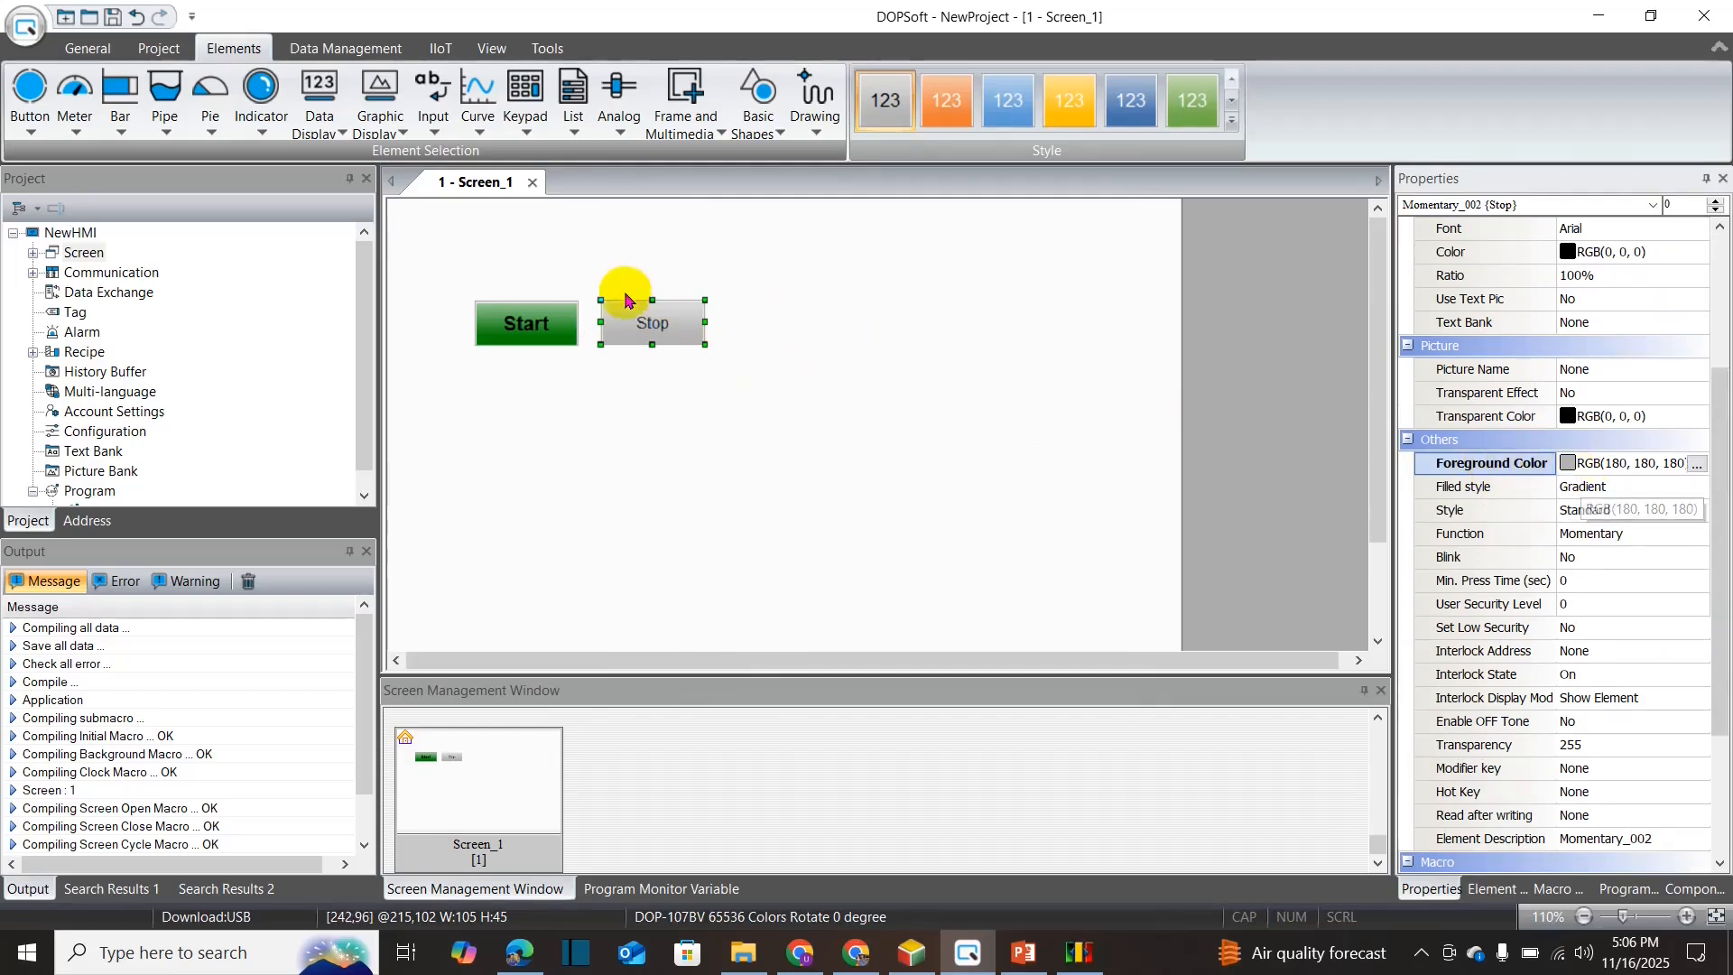
{"action": "left_click", "coordinate": [1694, 465]}
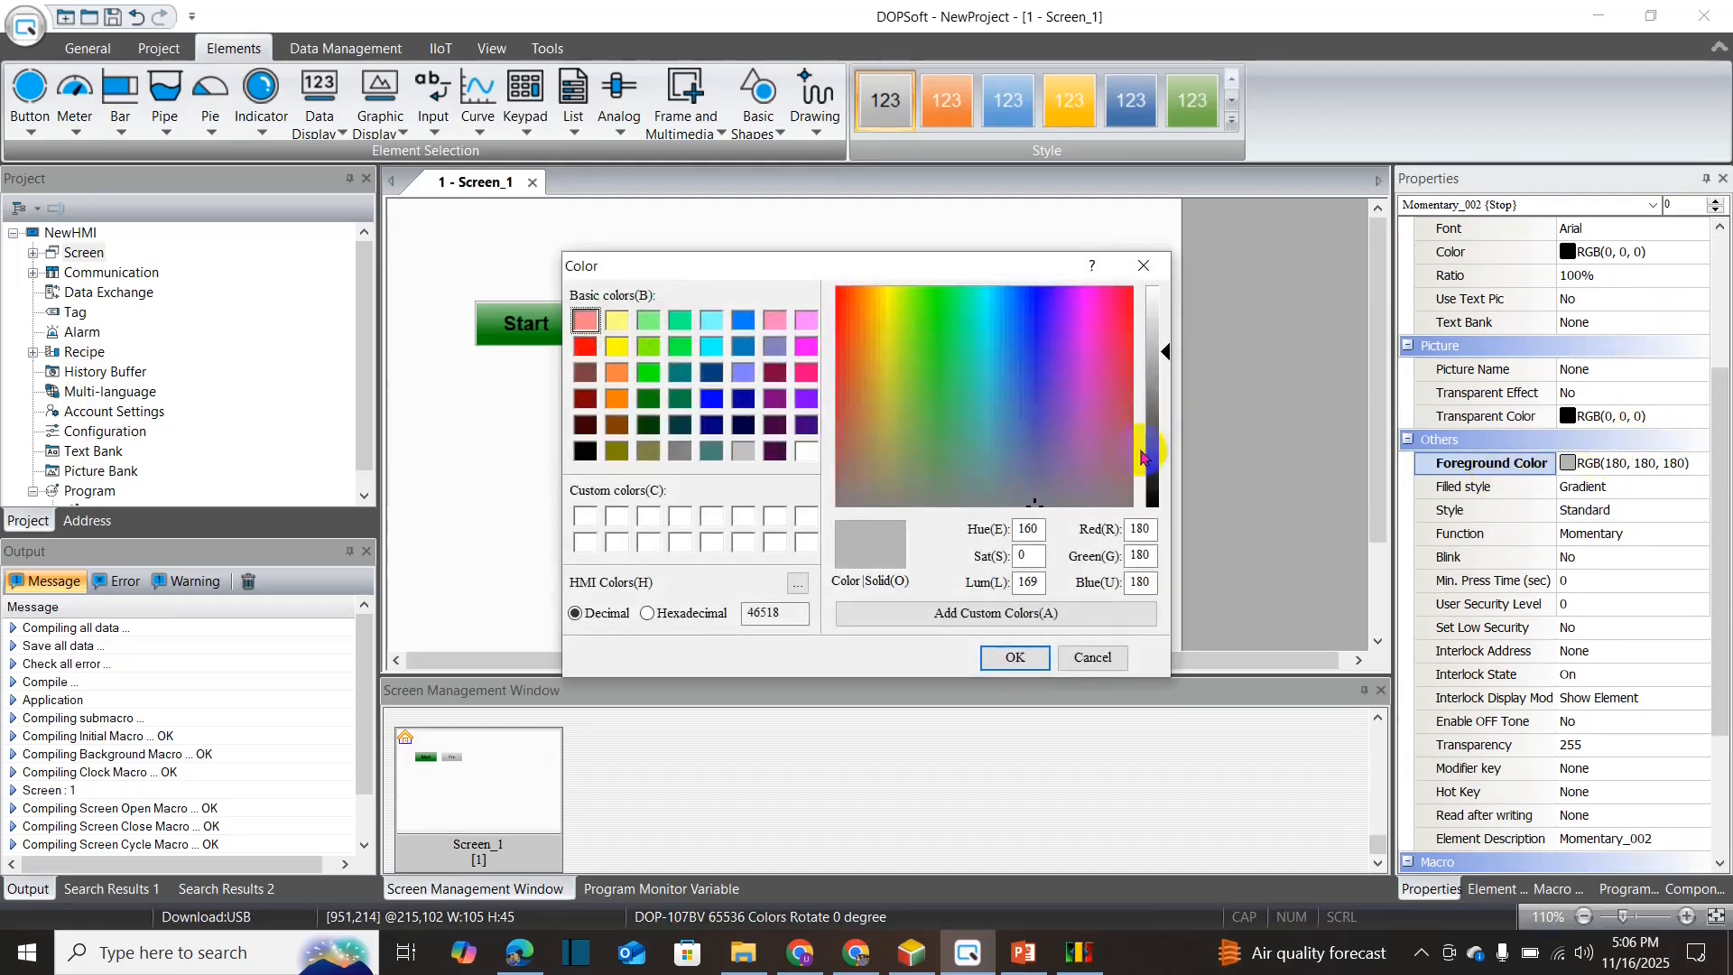
{"action": "left_click", "coordinate": [586, 347]}
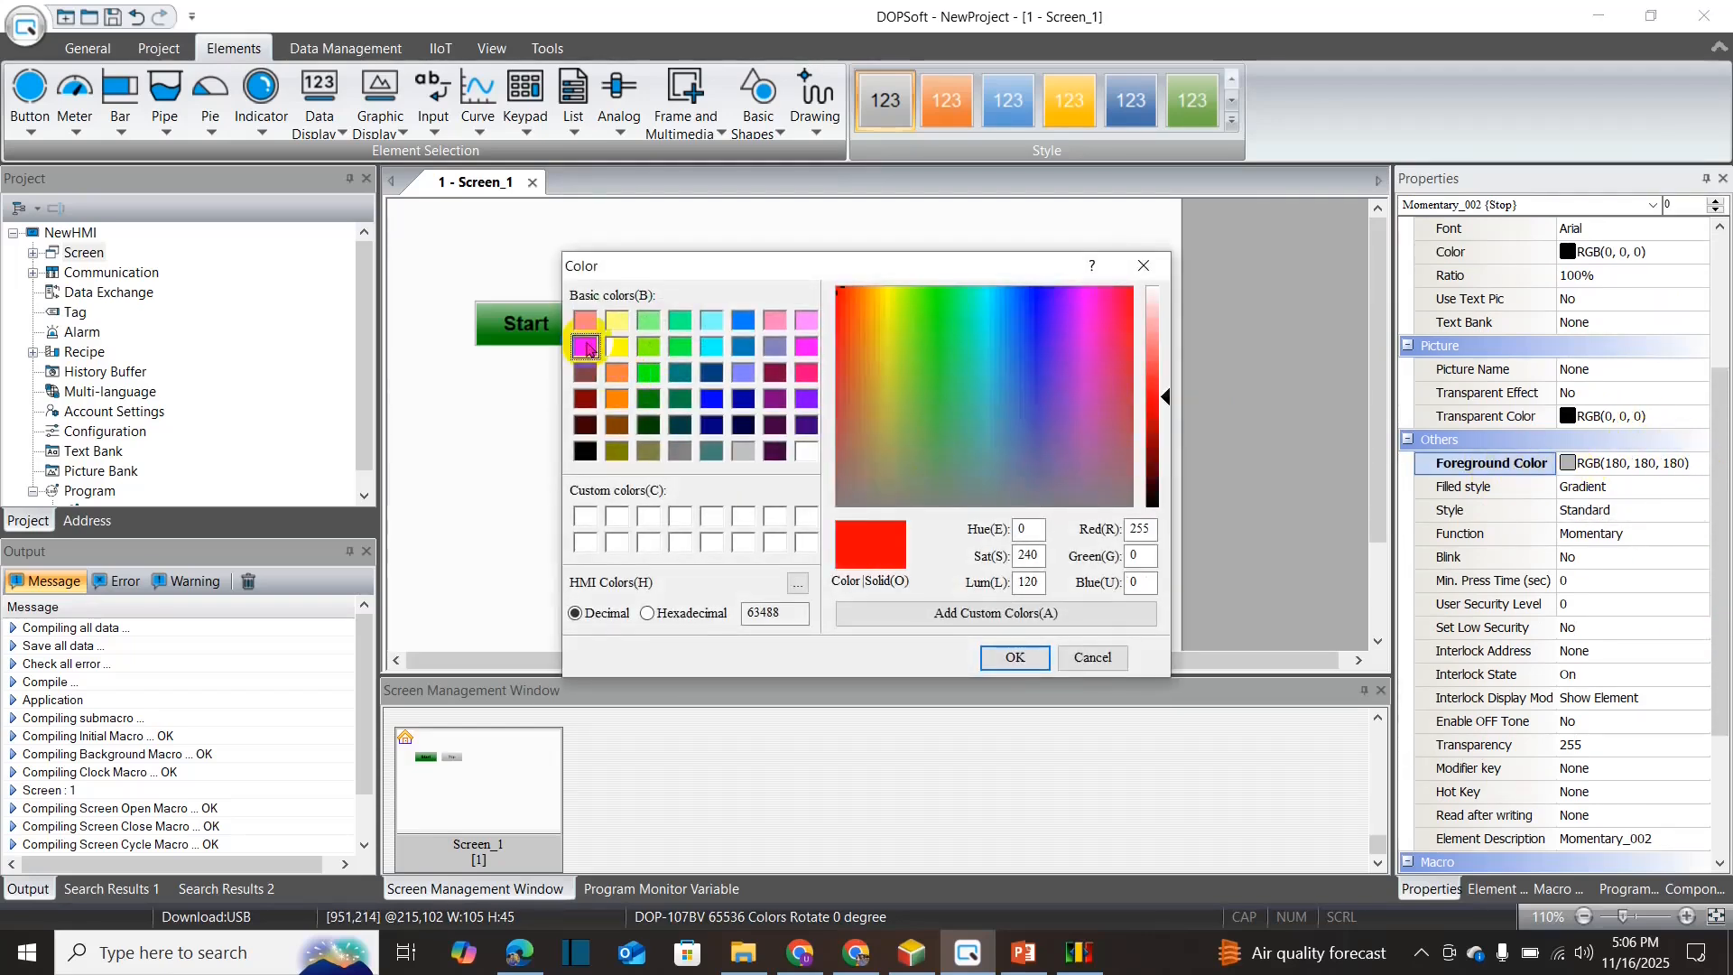
{"action": "left_click", "coordinate": [999, 665]}
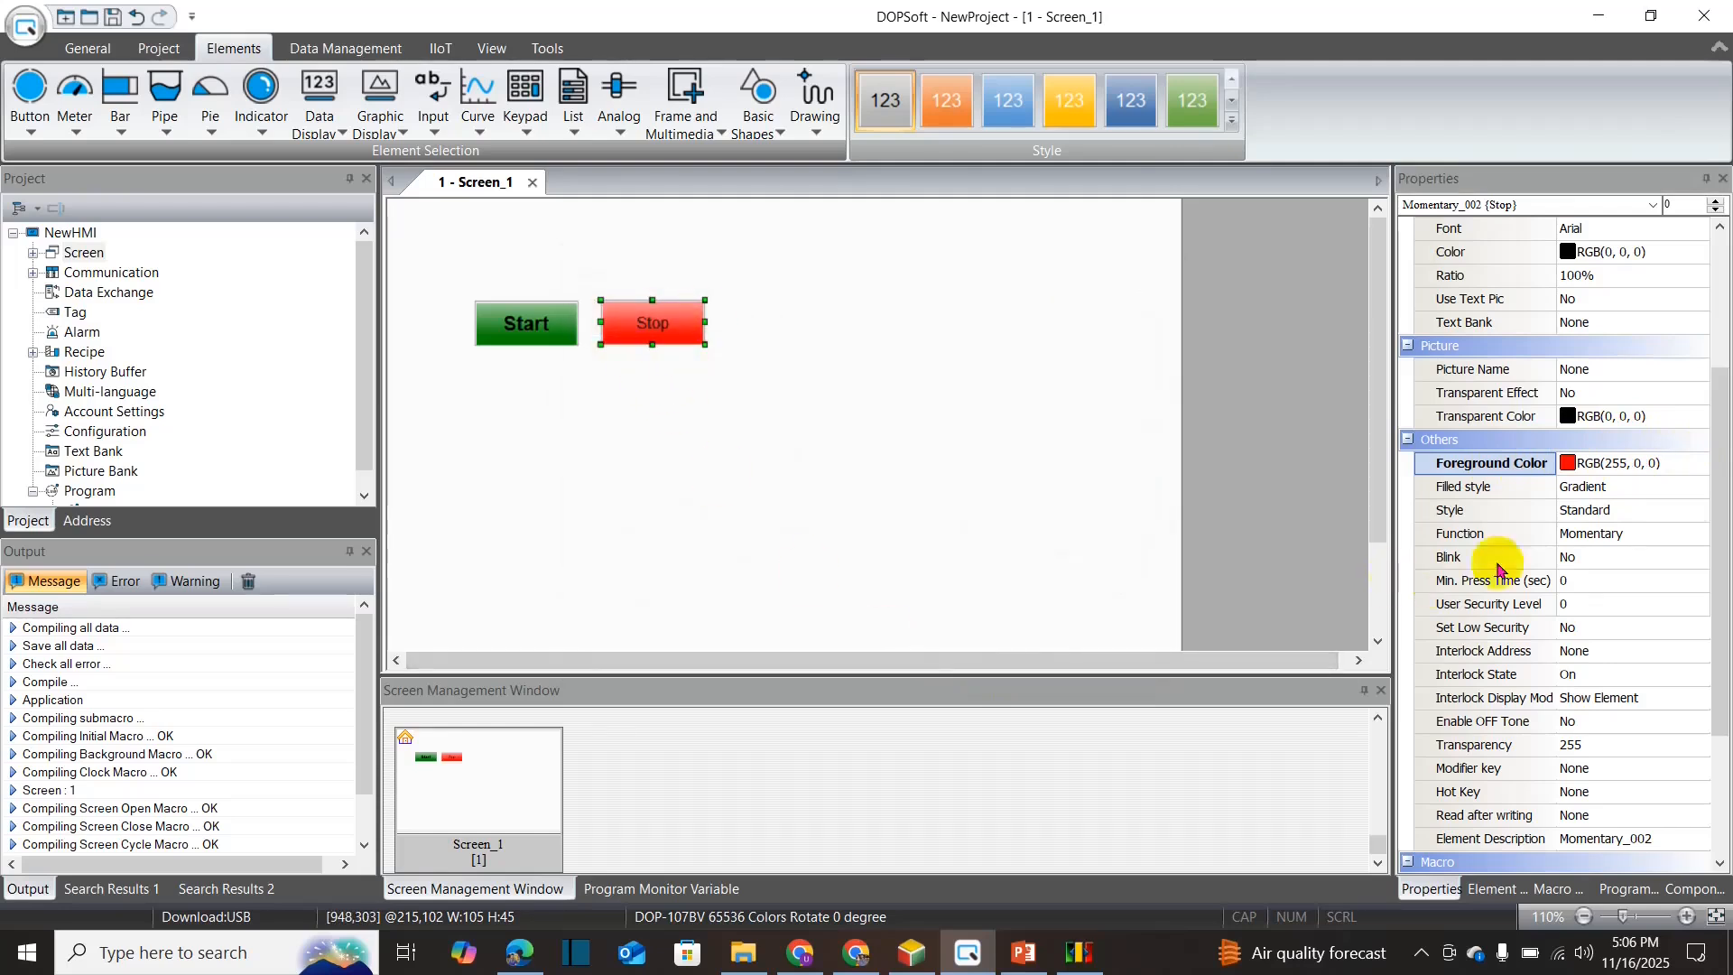
- Make the Stop button's text bold and set its font size to 18
{"action": "scroll", "coordinate": [1605, 582], "scroll_direction": "up", "scroll_amount": 2}
{"action": "mouse_move", "coordinate": [1719, 562]}
{"action": "left_mouse_down"}
{"action": "mouse_move", "coordinate": [1702, 729]}
{"action": "mouse_move", "coordinate": [1702, 569]}
{"action": "left_mouse_up"}
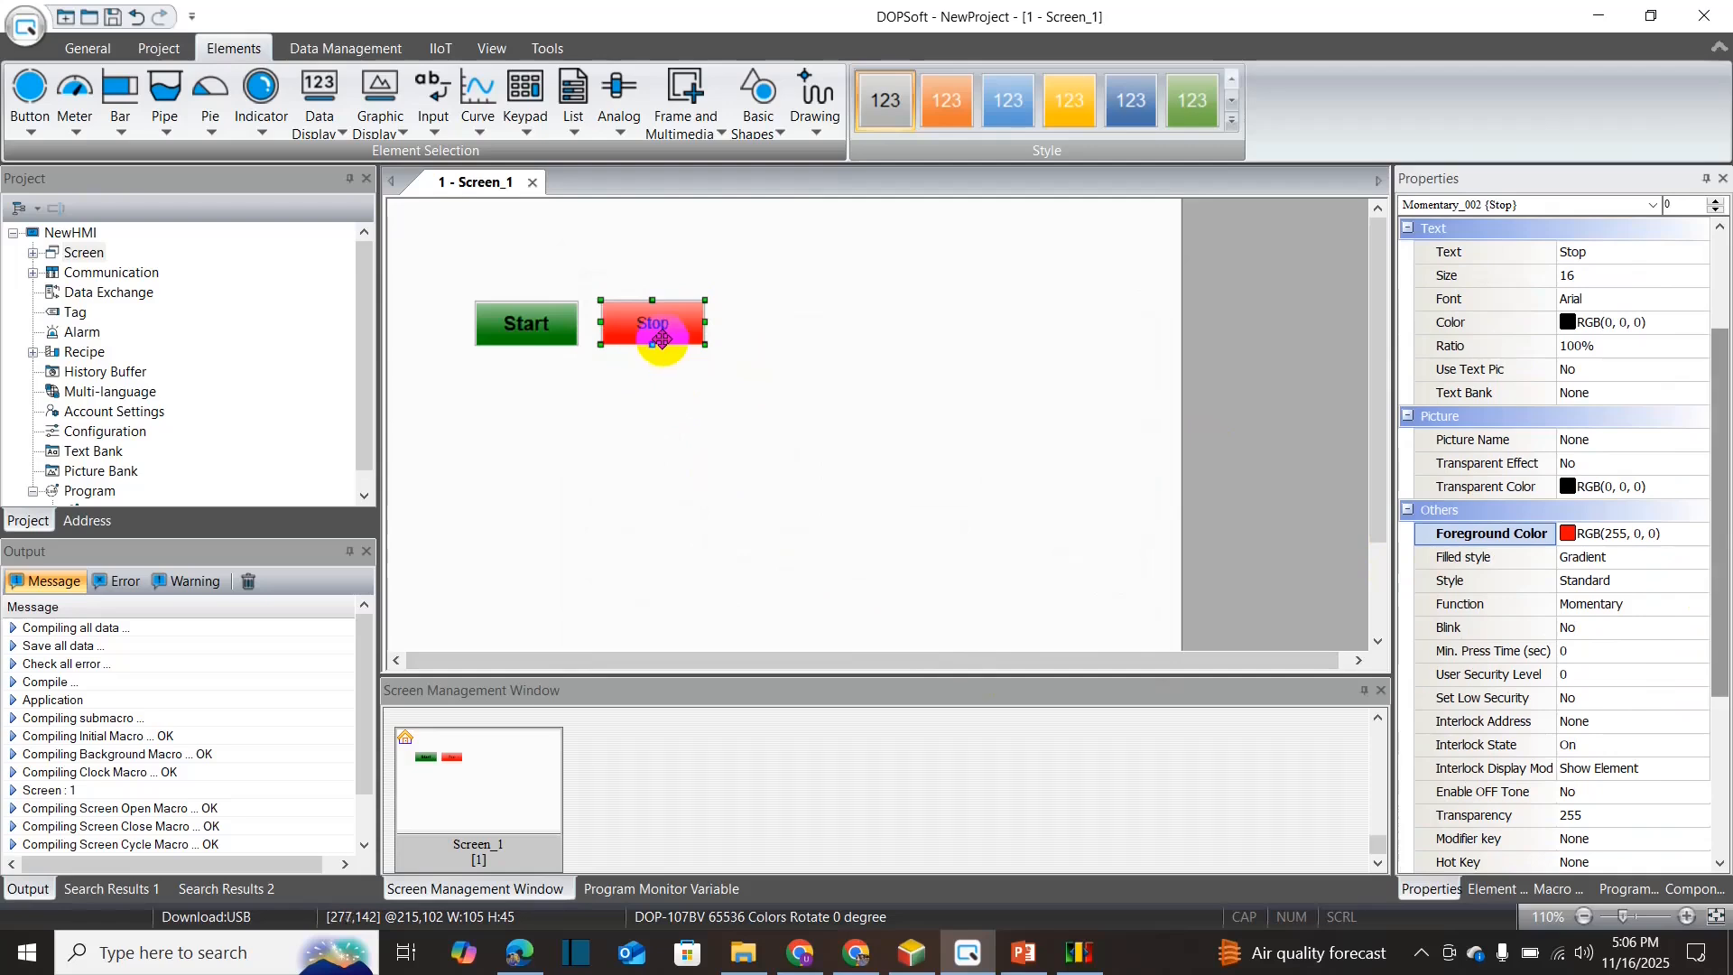
{"action": "left_click", "coordinate": [713, 385]}
{"action": "left_click", "coordinate": [635, 334]}
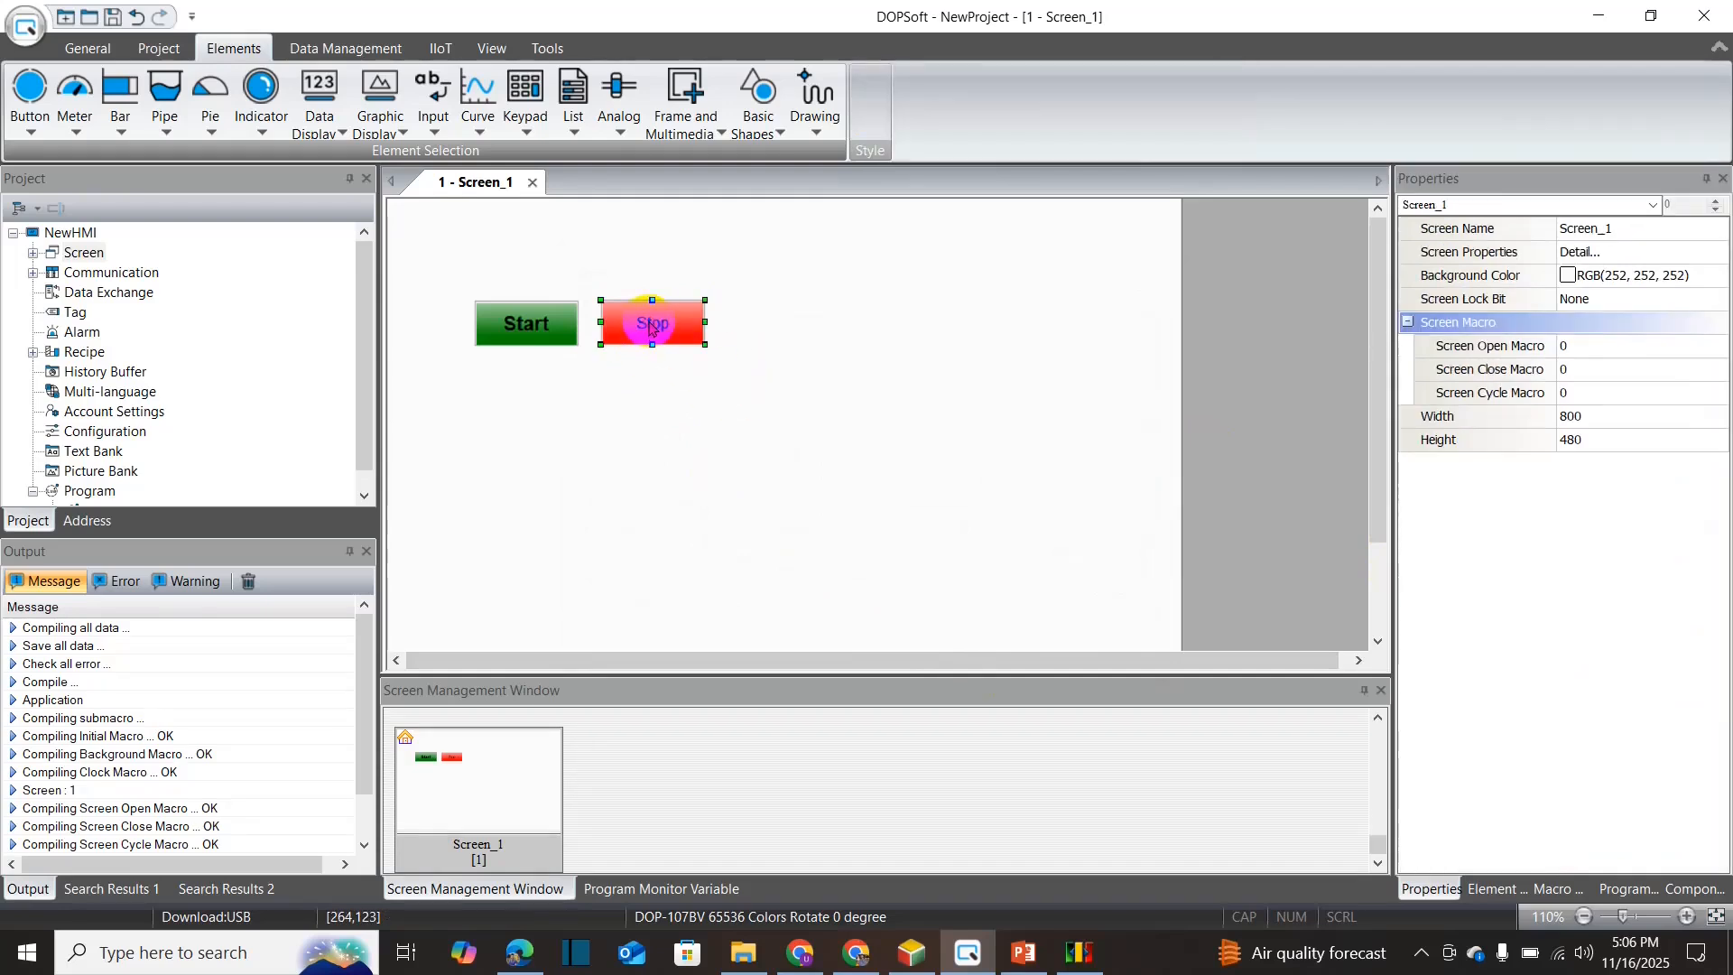
{"action": "double_click", "coordinate": [648, 316]}
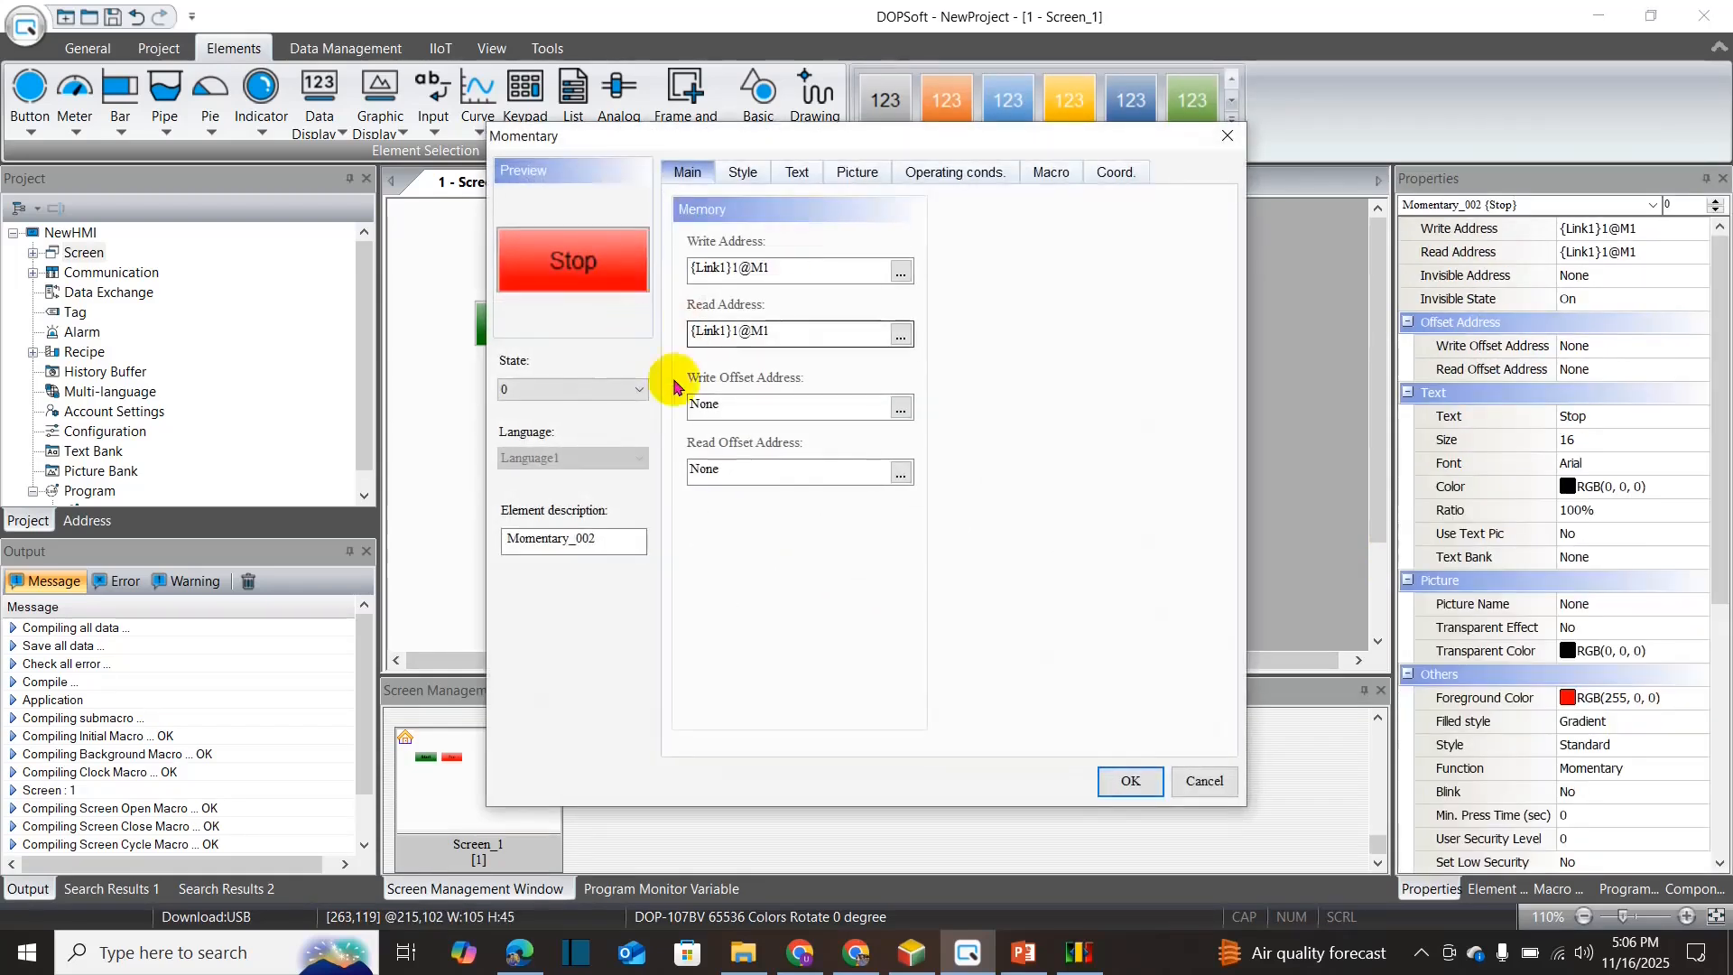
{"action": "left_click", "coordinate": [801, 177]}
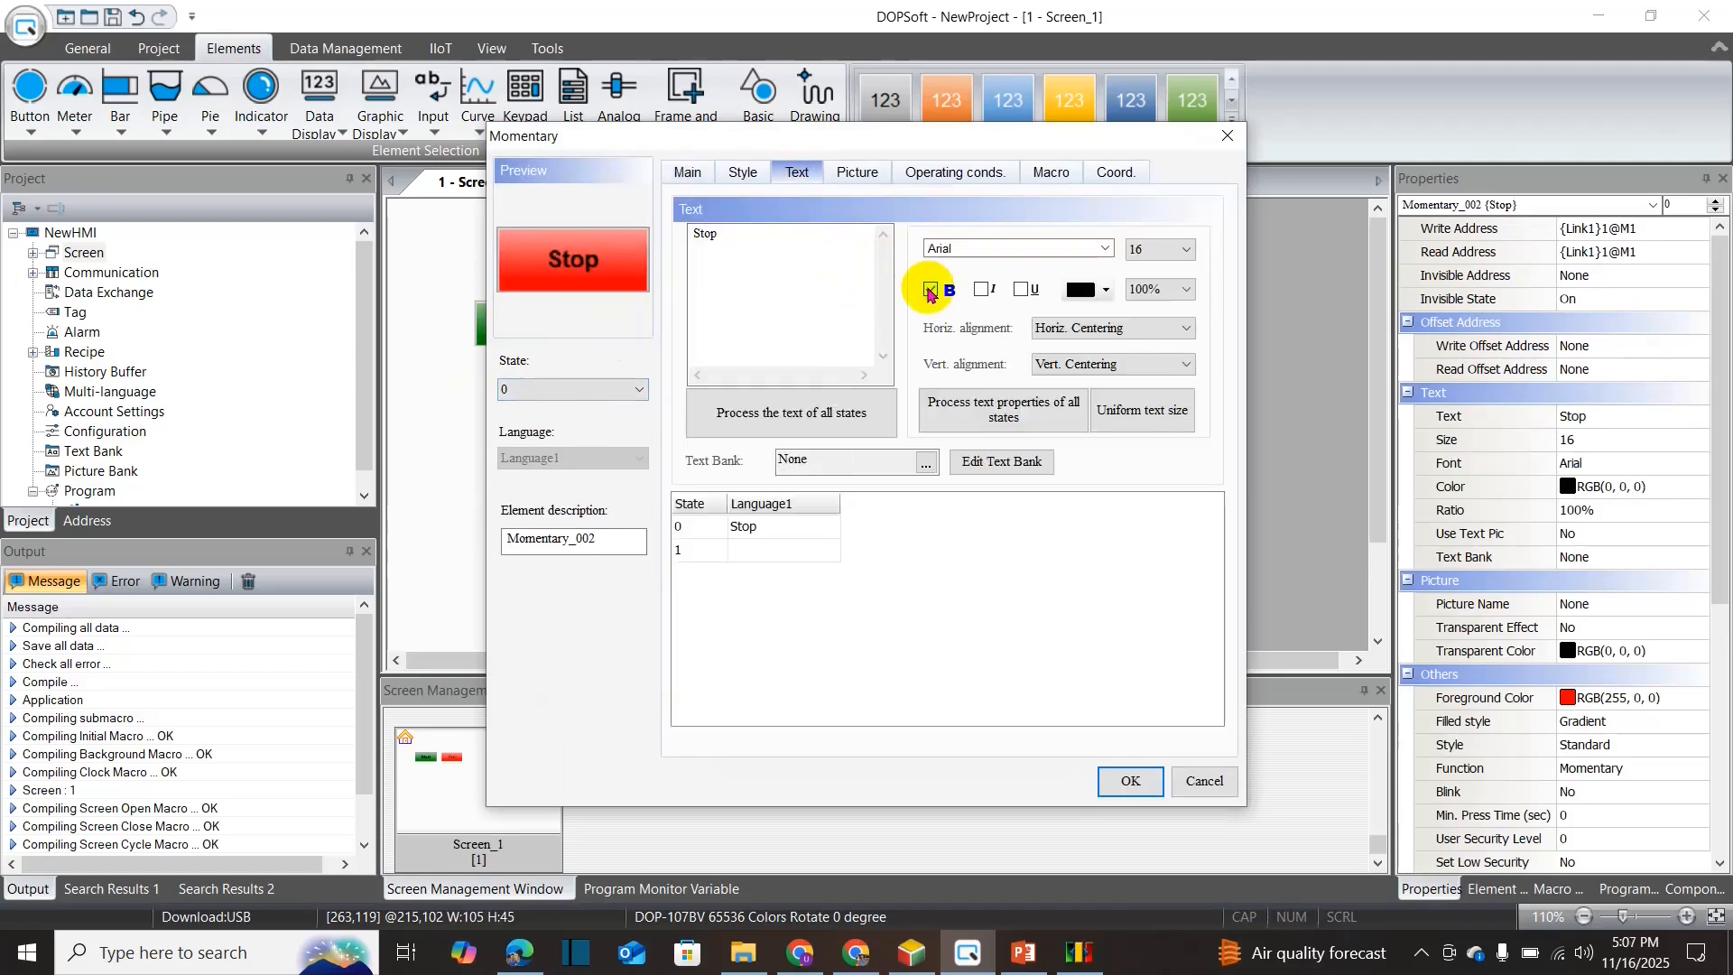
{"action": "left_click", "coordinate": [1182, 251]}
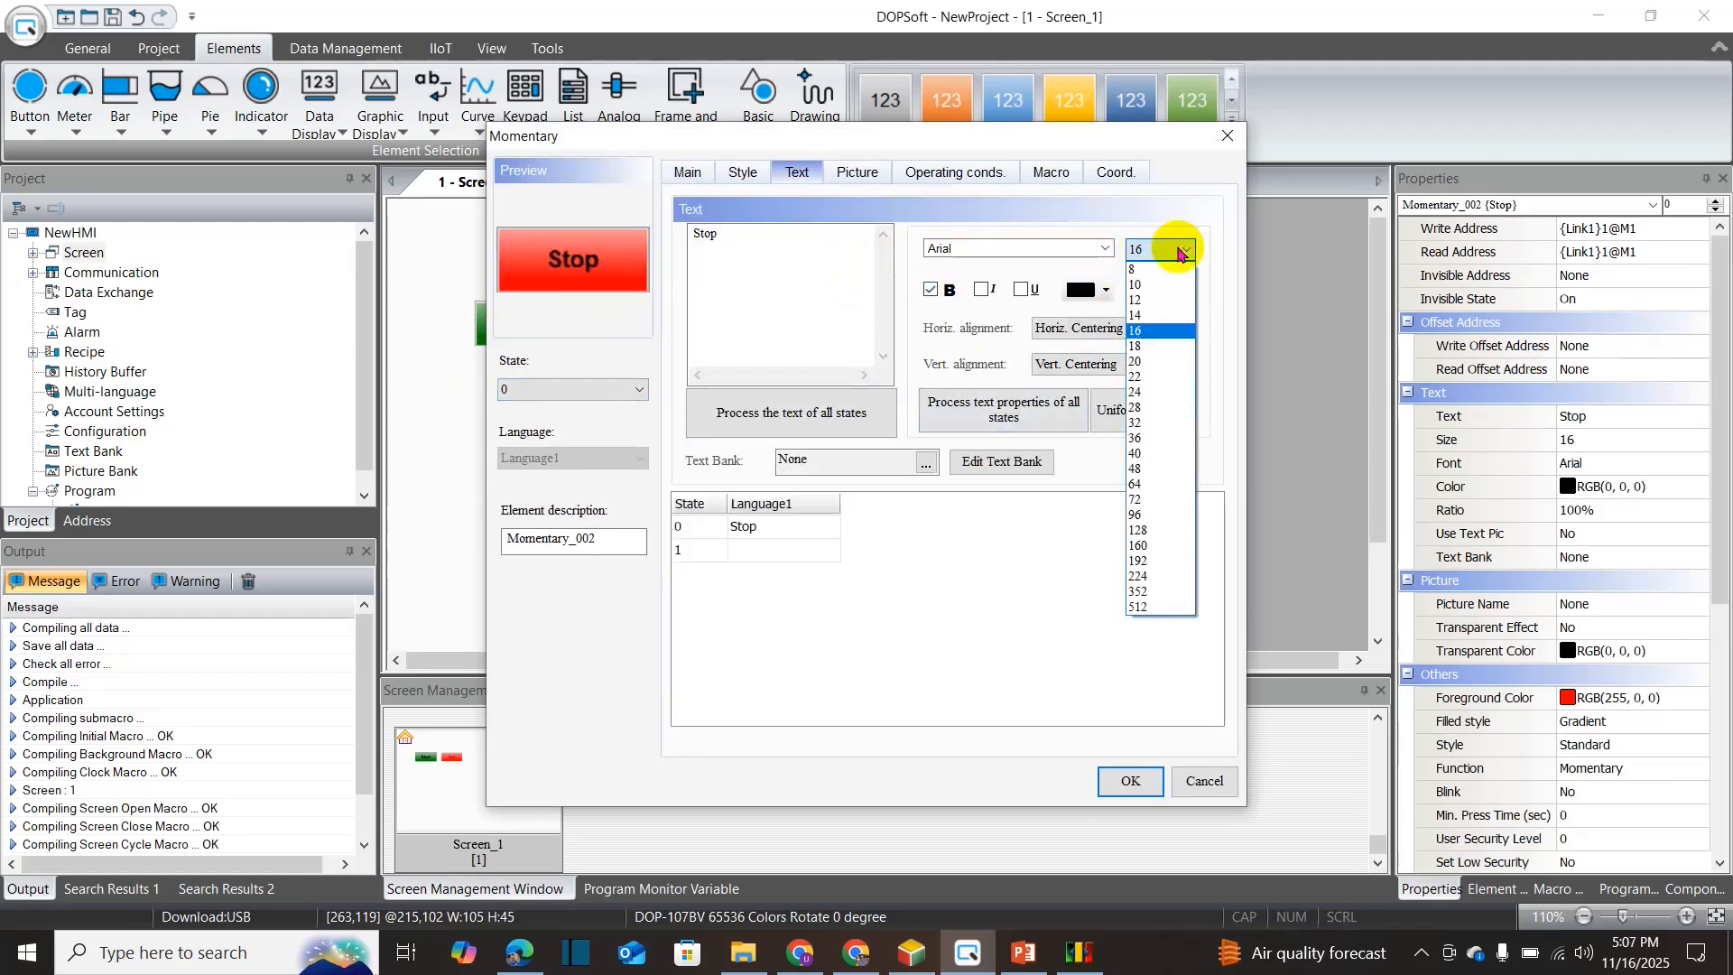
{"action": "left_click", "coordinate": [1150, 349]}
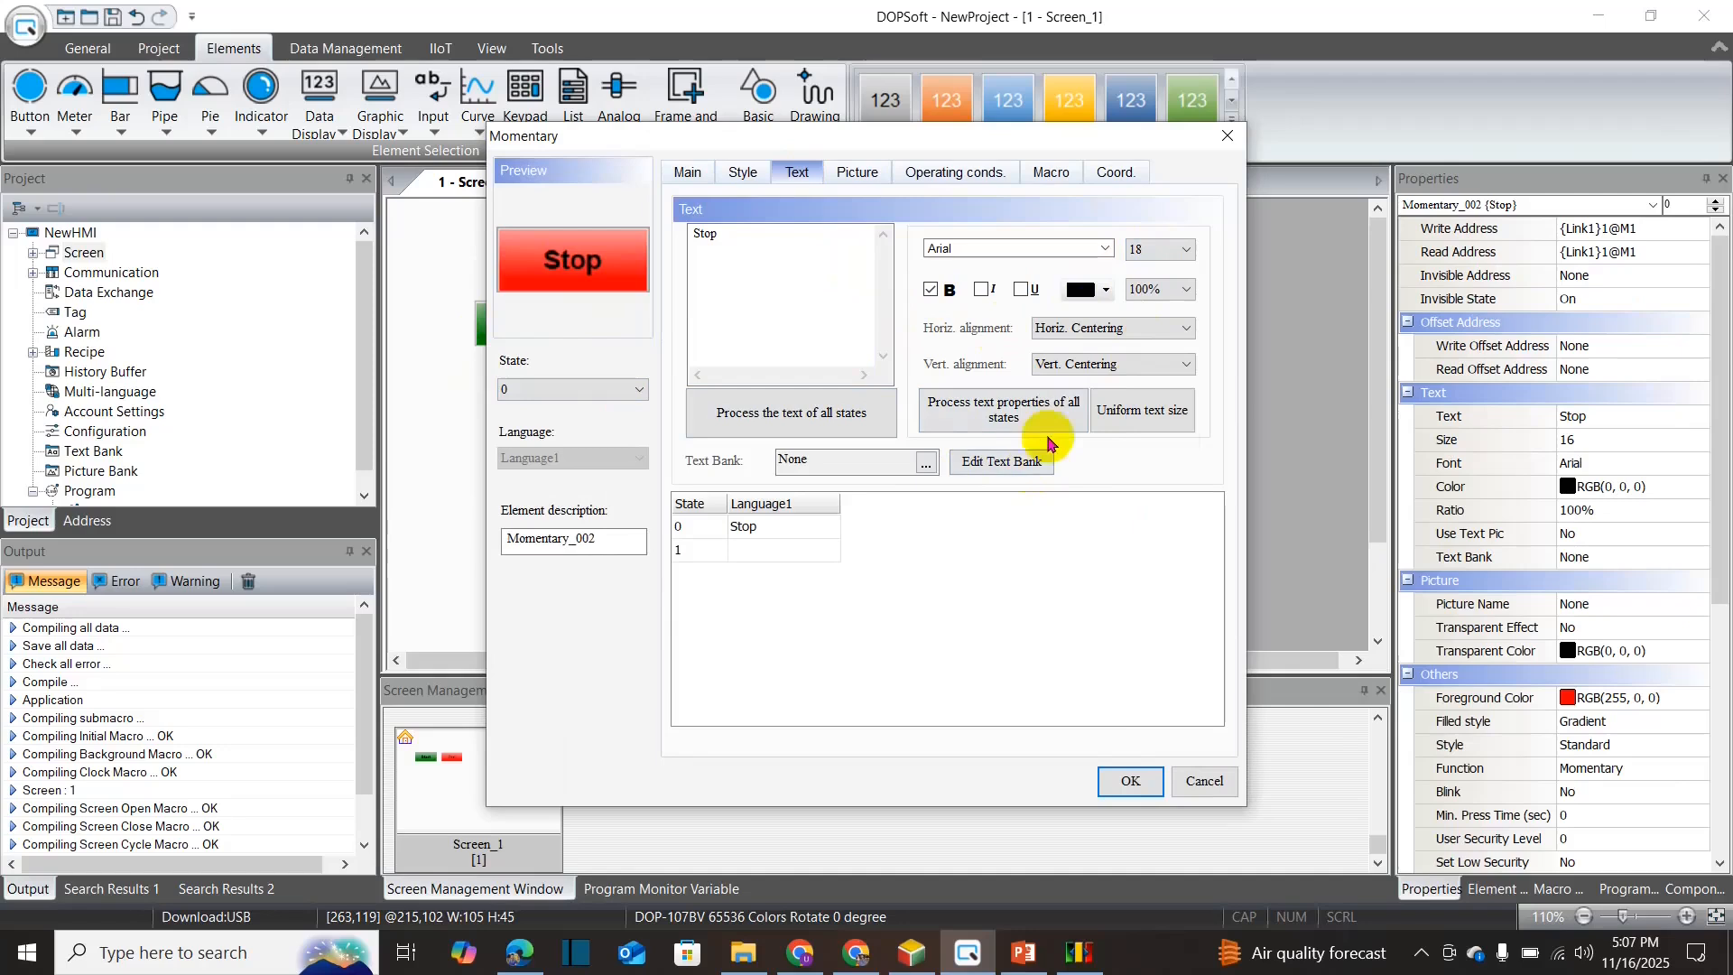
{"action": "left_click", "coordinate": [1126, 780]}
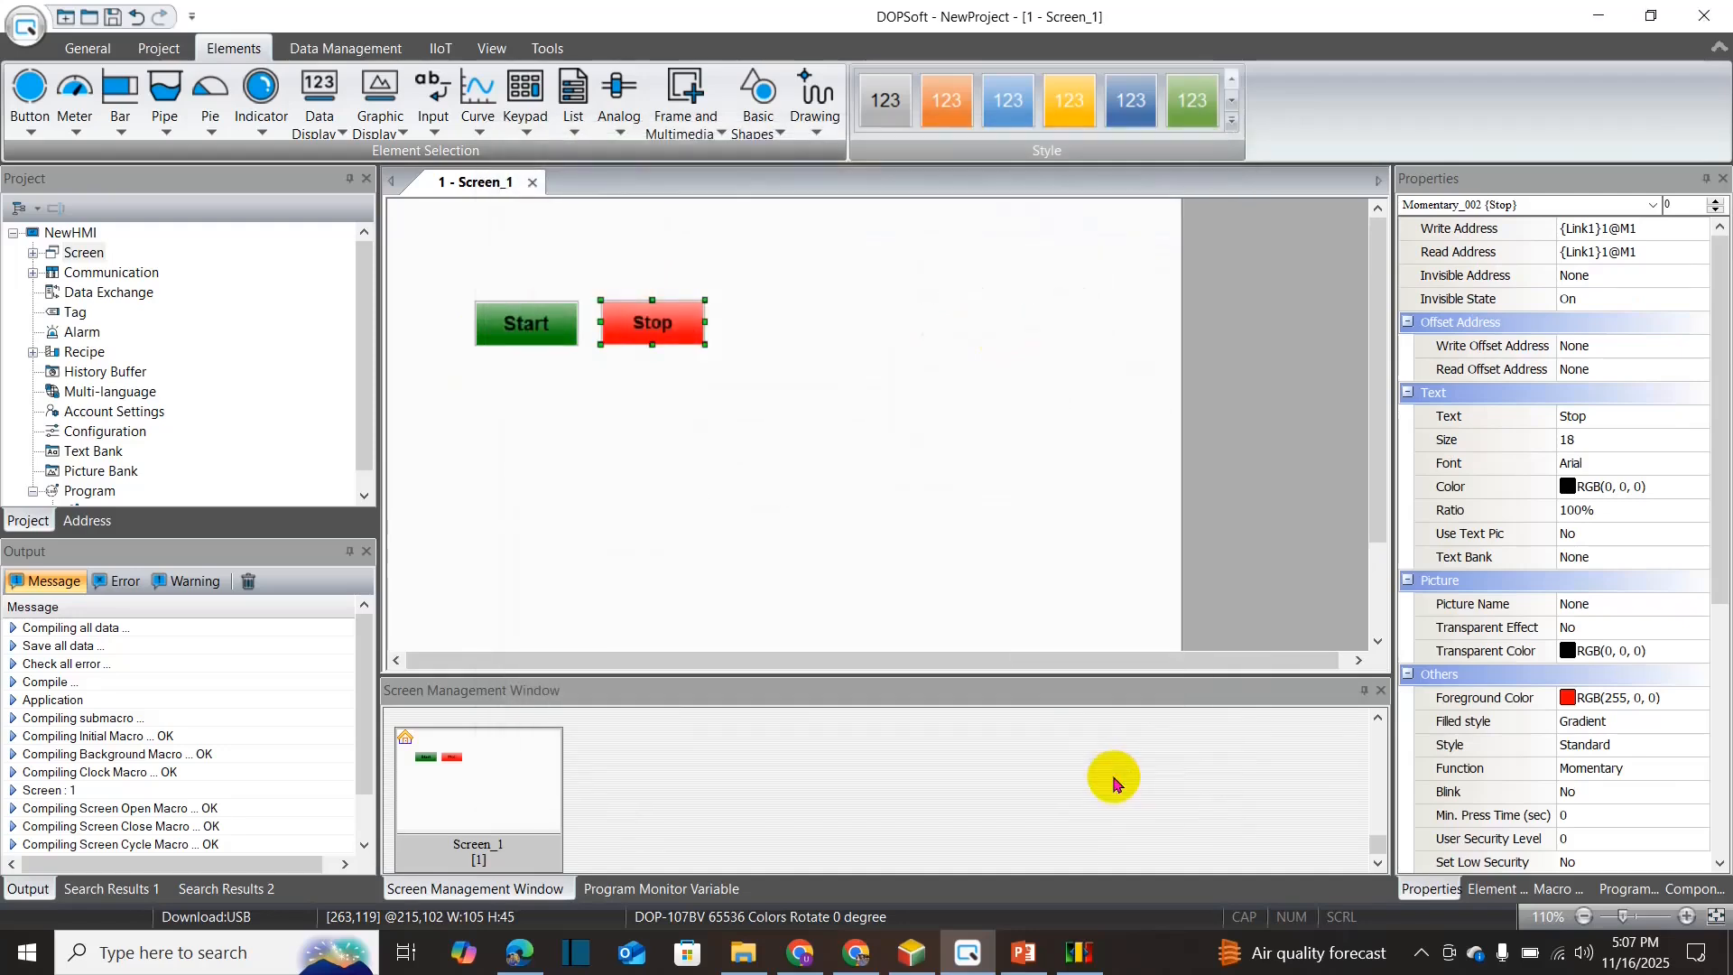
{"action": "left_click", "coordinate": [871, 378]}
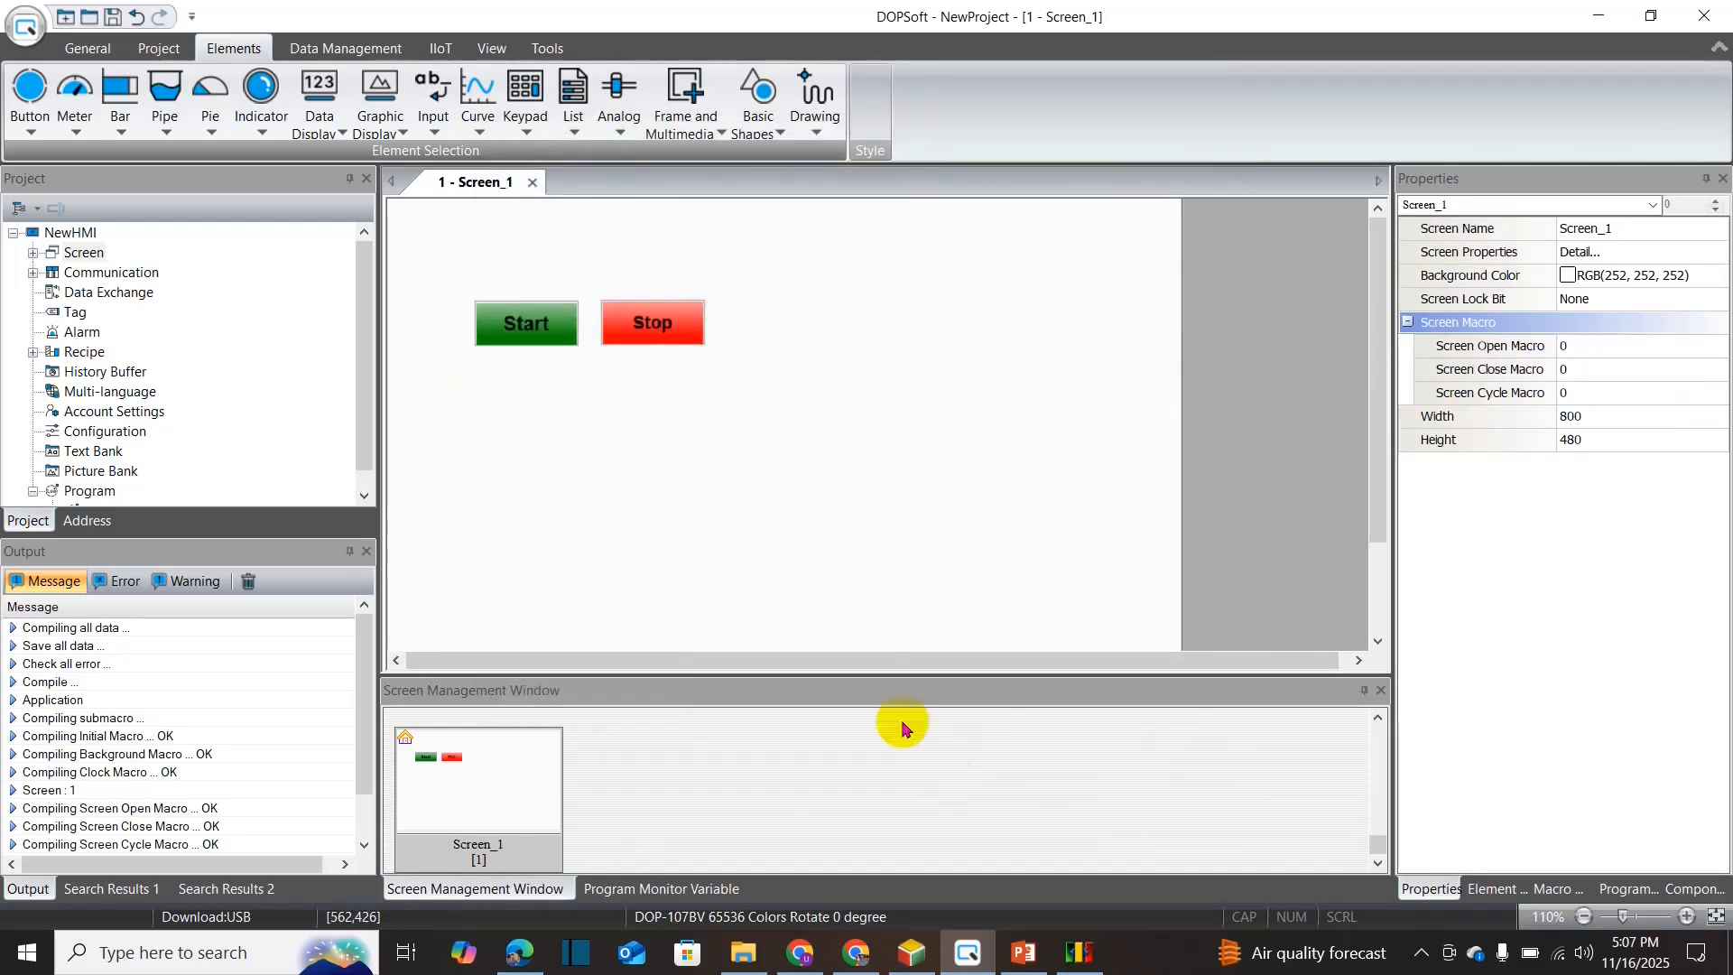
- Check the output coil in the ISPSoft ladder, then place a Multistate Indicator about 169 by 105 beside the Stop button in DOPSoft
{"action": "left_click", "coordinate": [911, 952]}
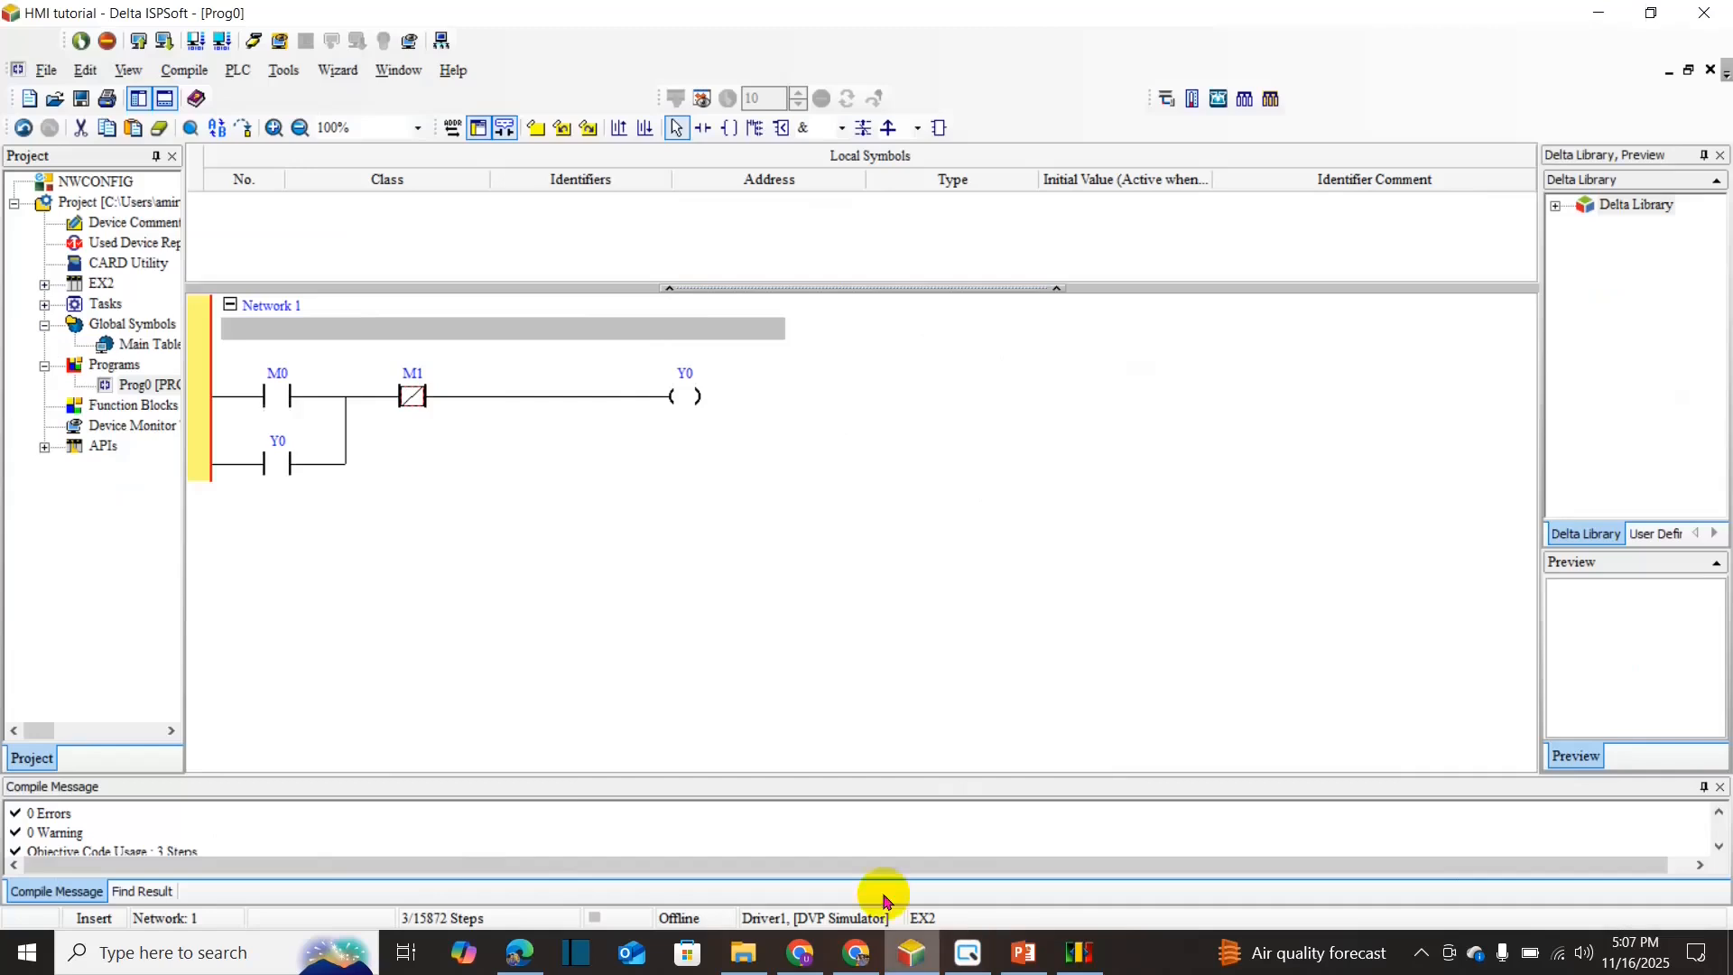
{"action": "left_click", "coordinate": [987, 949]}
{"action": "left_click", "coordinate": [258, 106]}
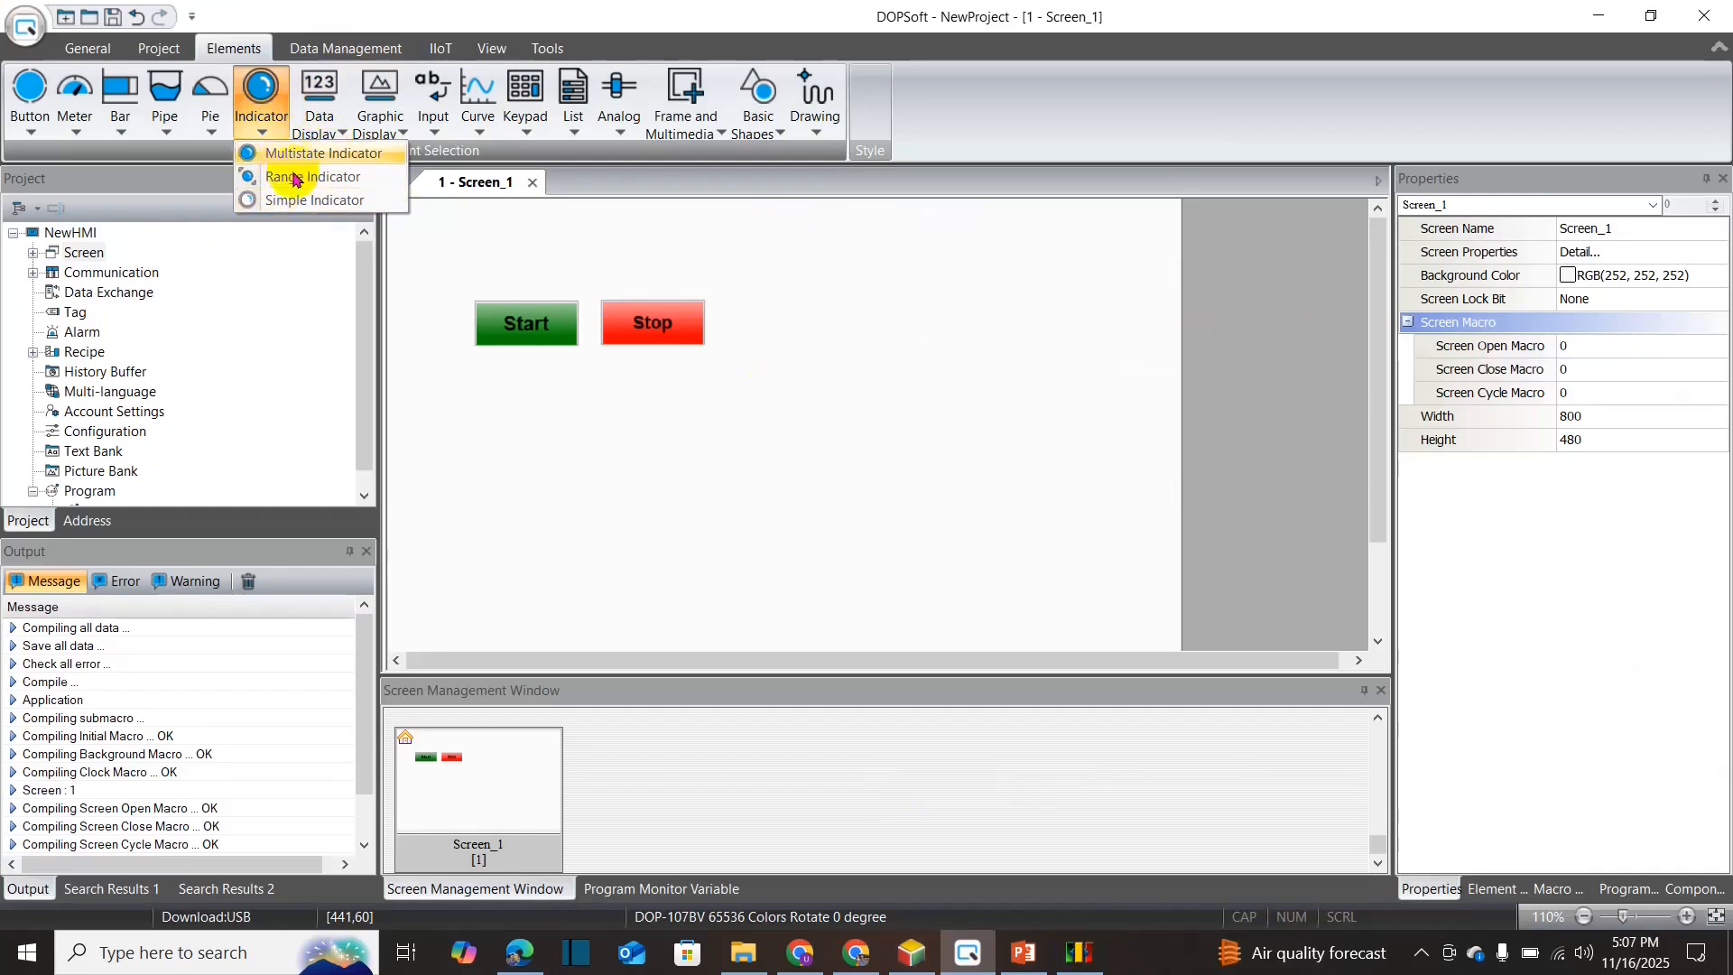
{"action": "left_click", "coordinate": [304, 162]}
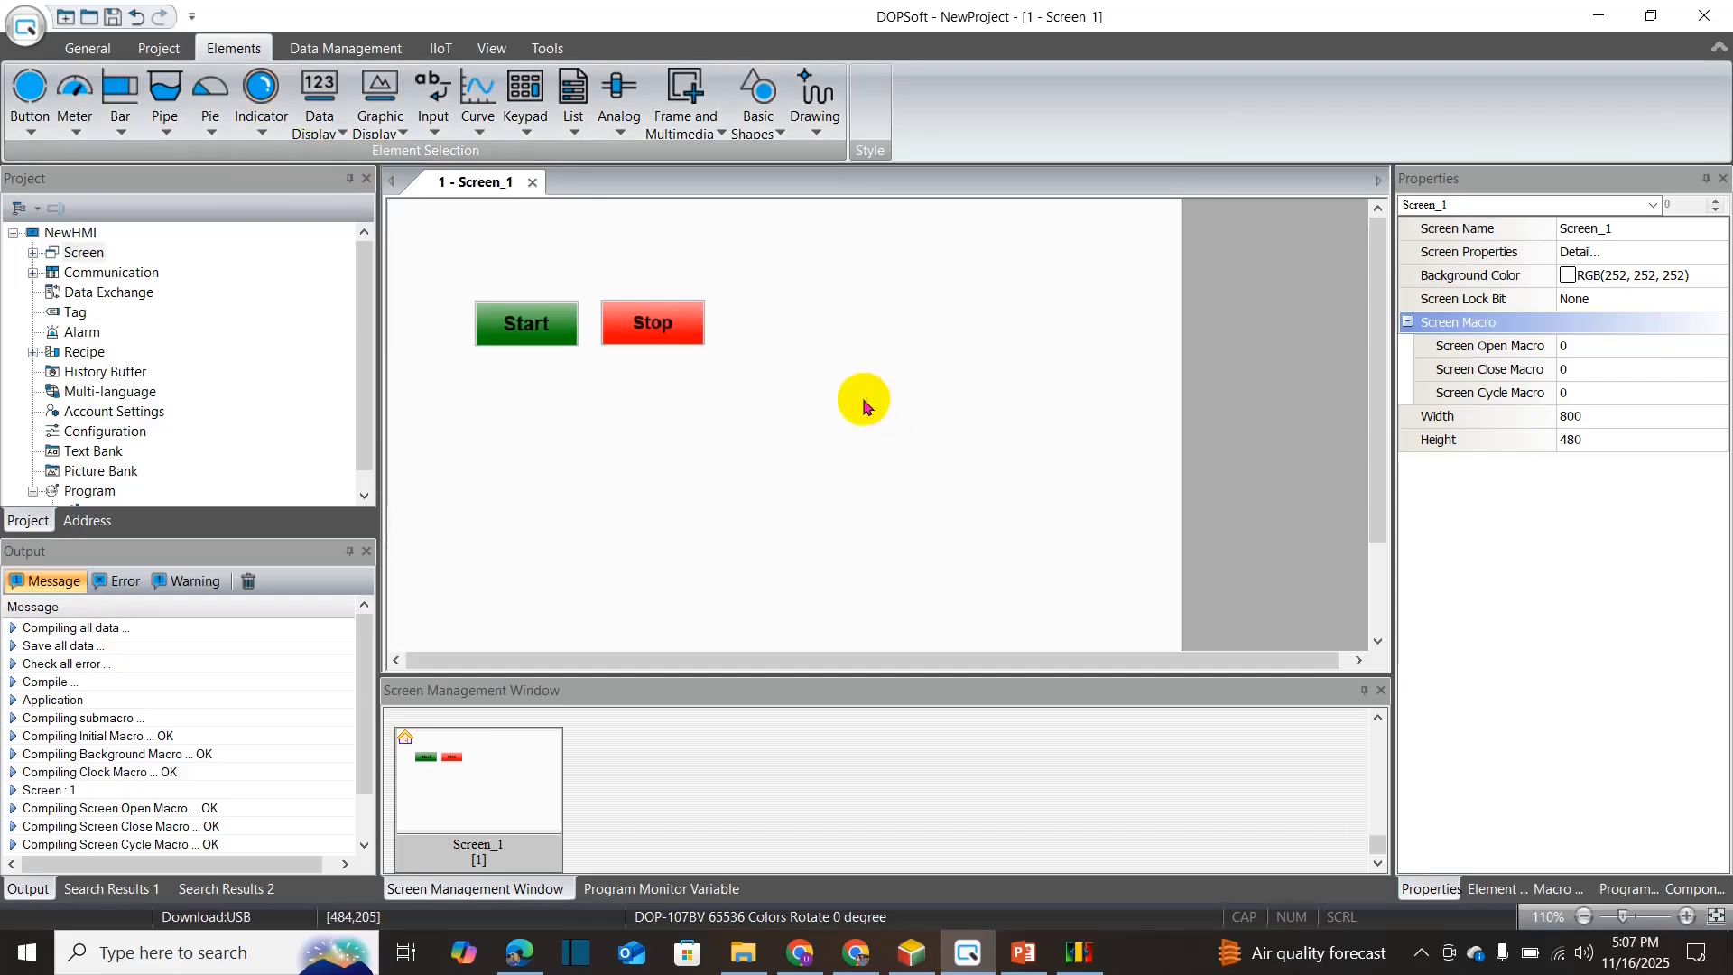
{"action": "left_click_drag", "start_coordinate": [820, 298], "coordinate": [987, 401]}
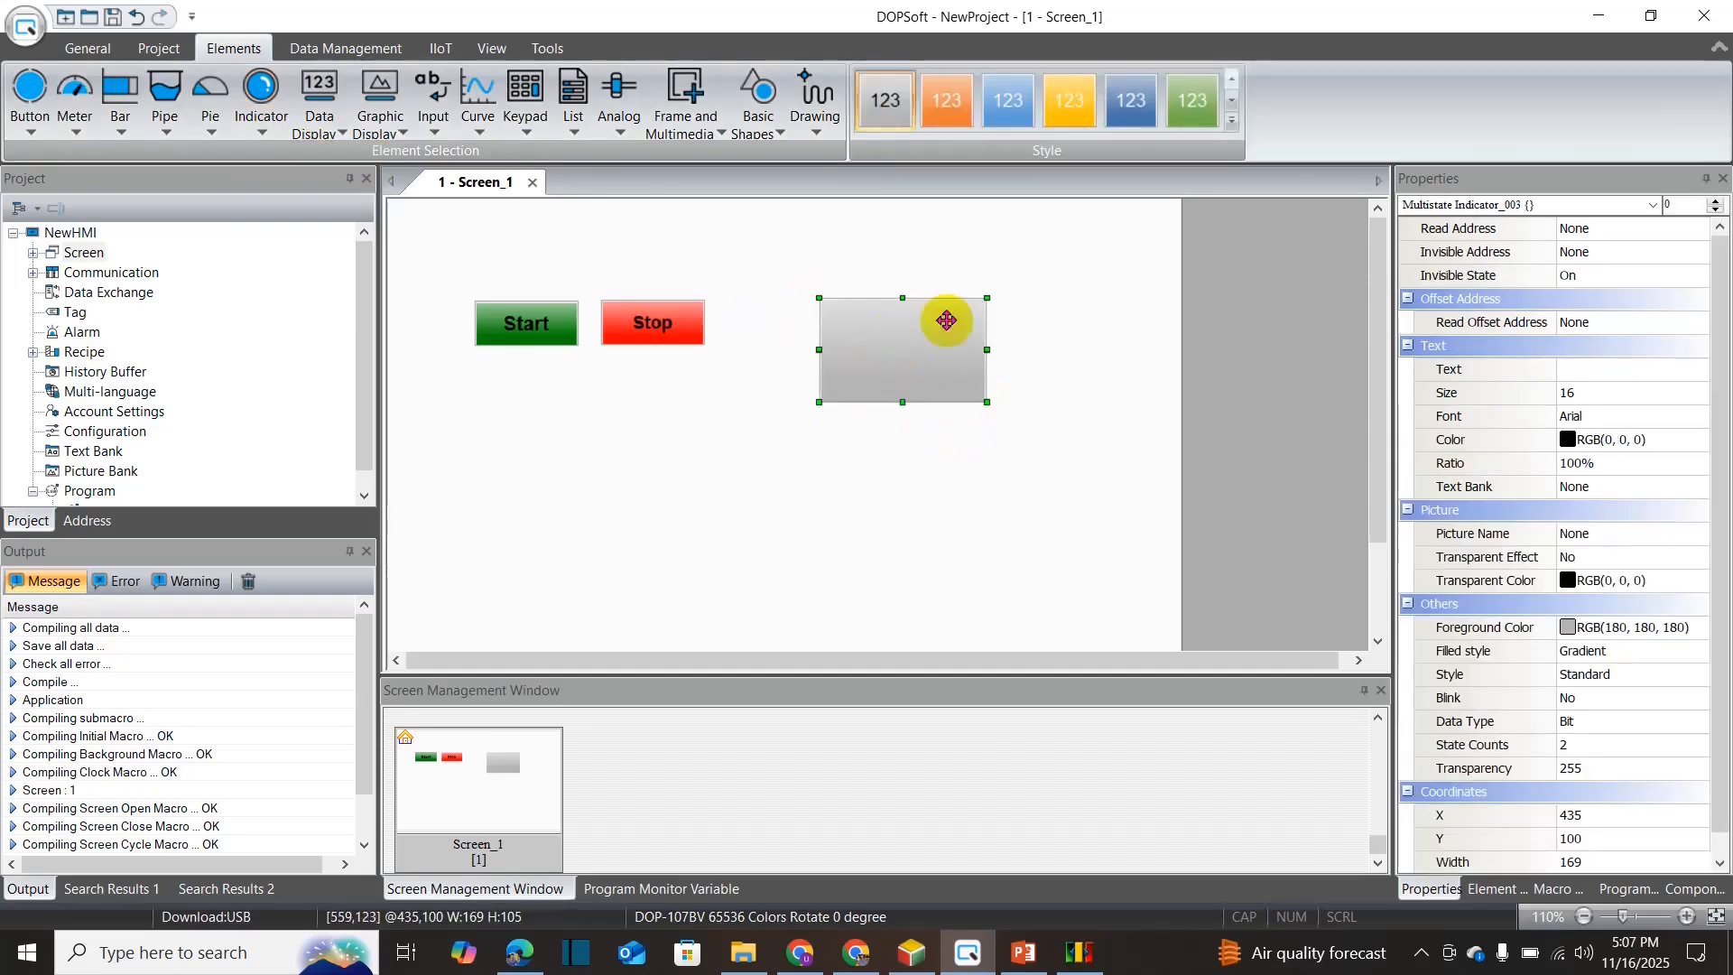
- Assign the 100 Series Lamp pictures to the indicator: red lamp 3 for state 0 and green lamp 9 for state 1
{"action": "double_click", "coordinate": [900, 356]}
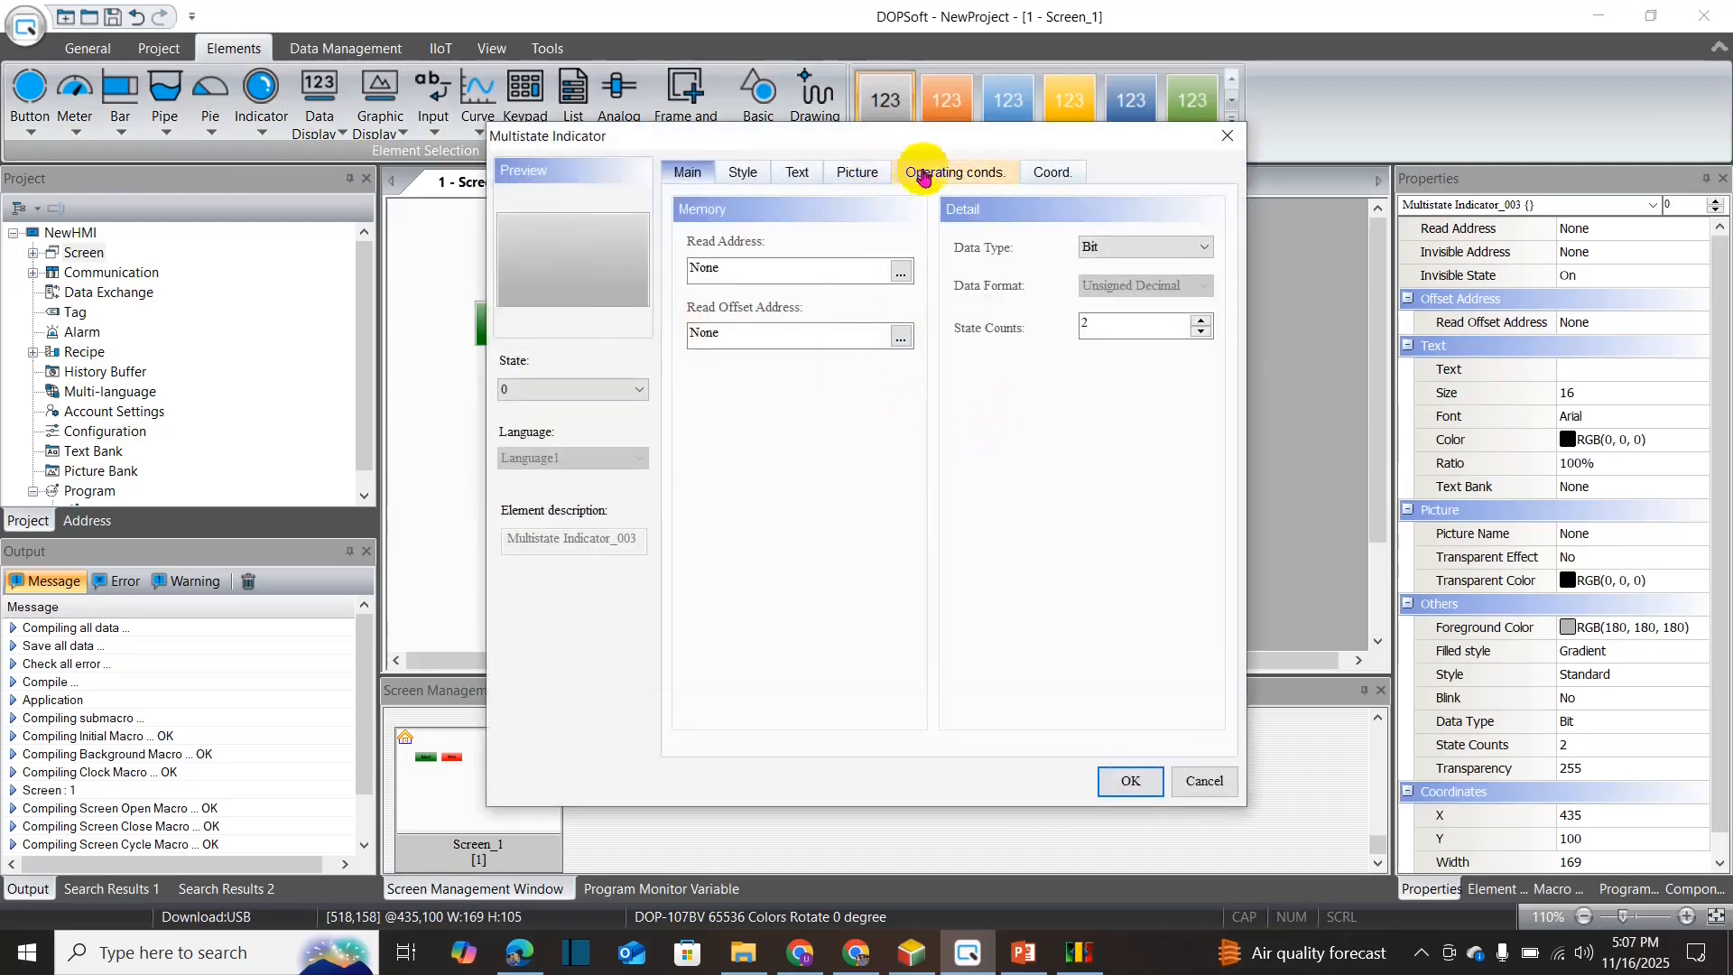
{"action": "left_click", "coordinate": [796, 172]}
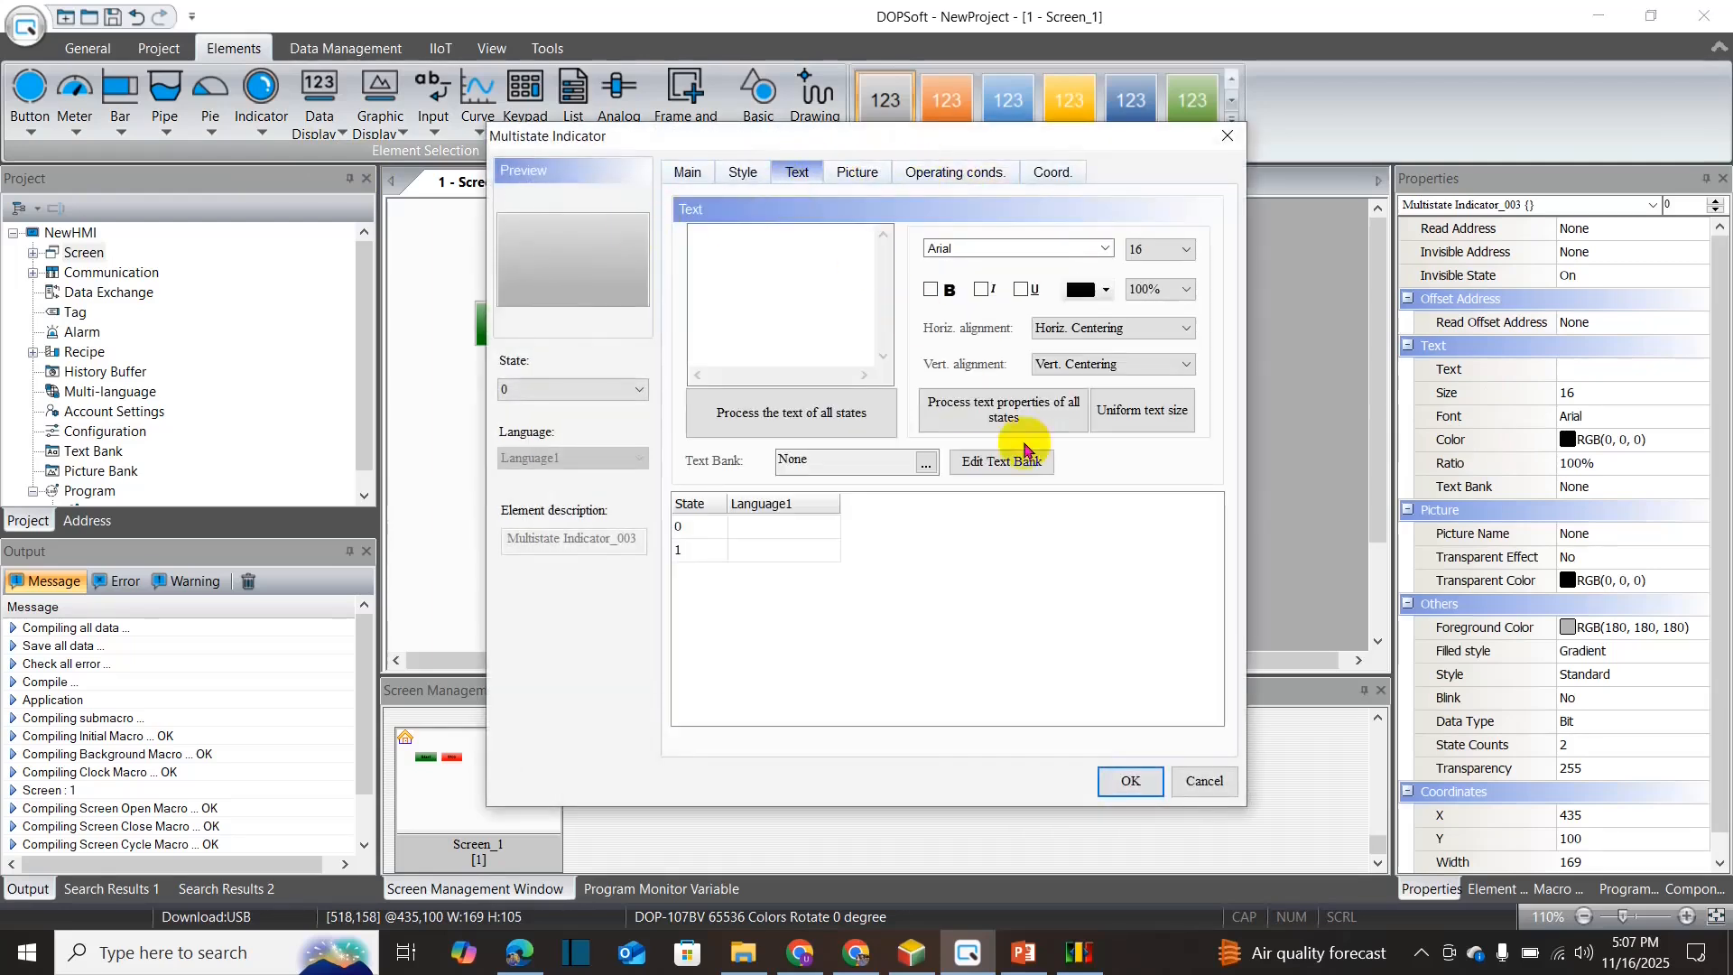
{"action": "left_click", "coordinate": [849, 179]}
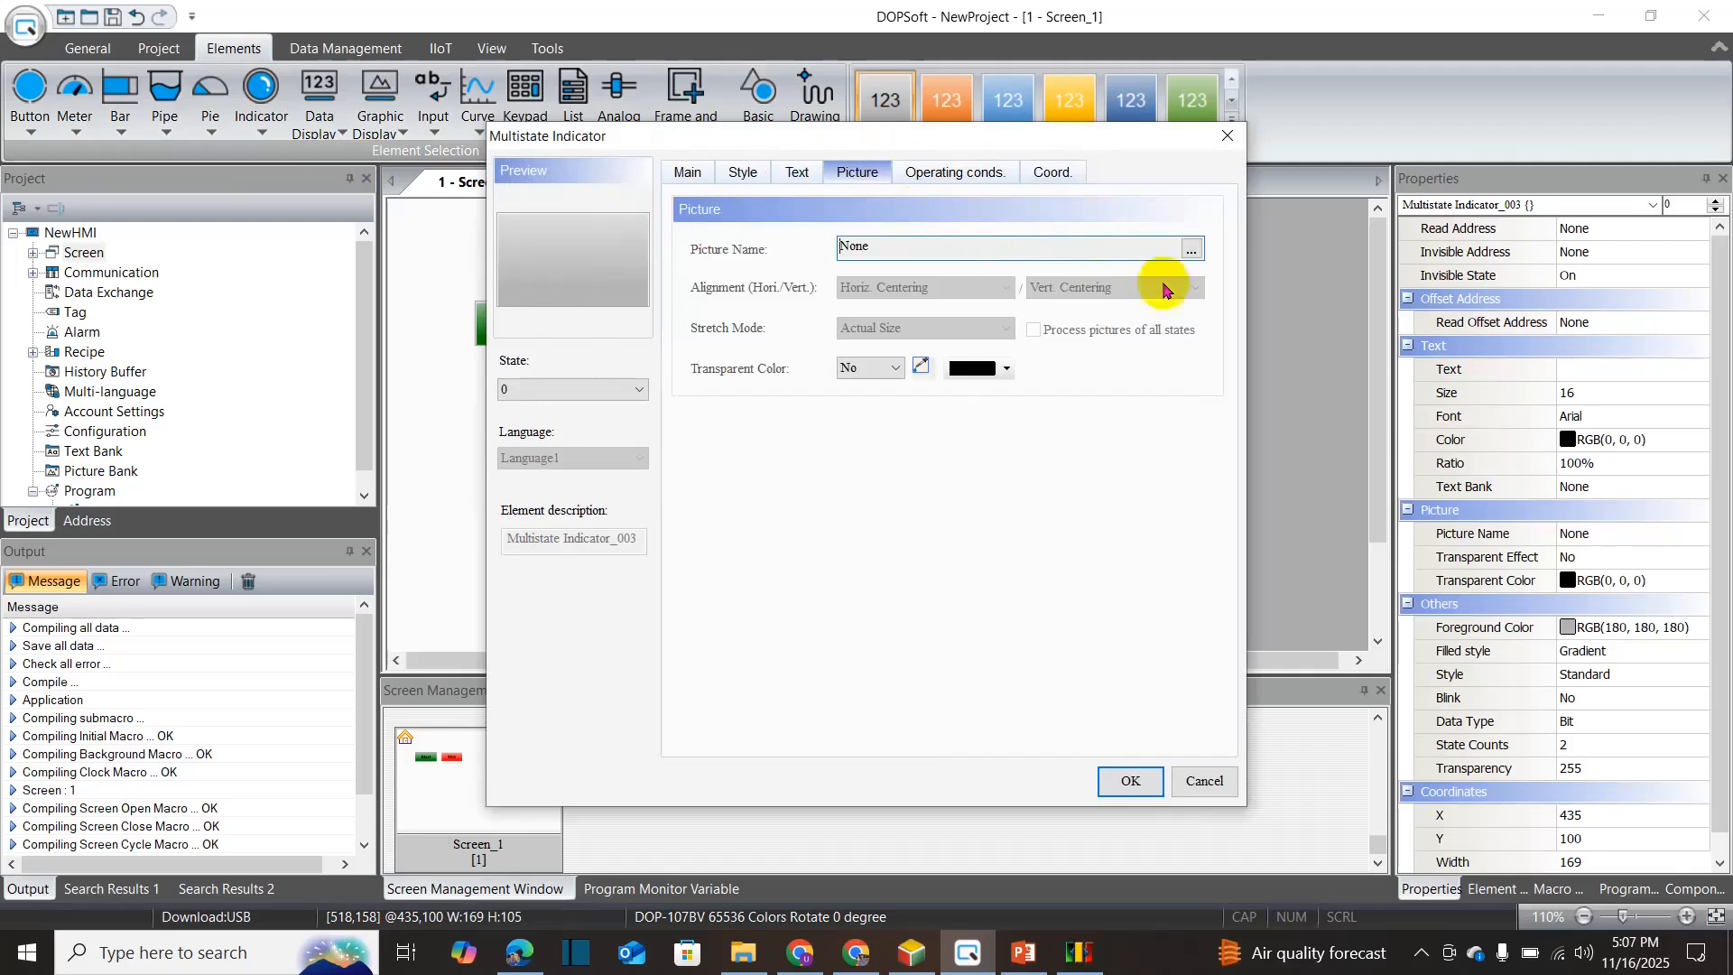
{"action": "left_click", "coordinate": [1190, 250]}
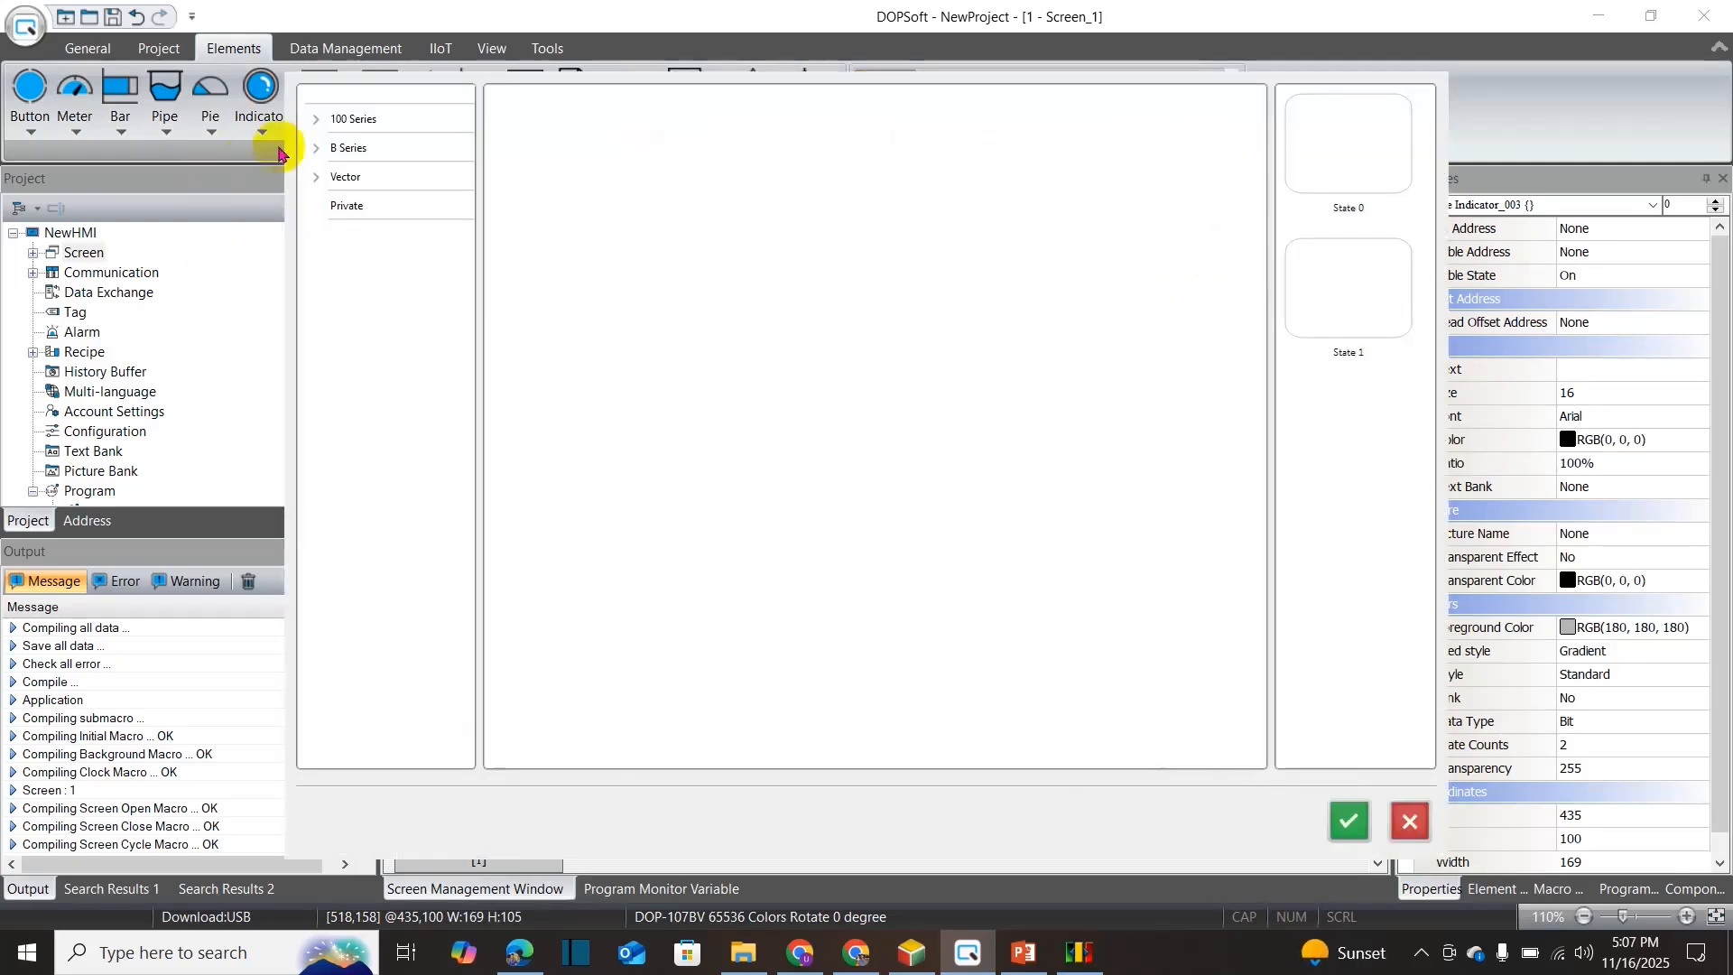
{"action": "left_click", "coordinate": [315, 126]}
{"action": "left_click", "coordinate": [389, 436]}
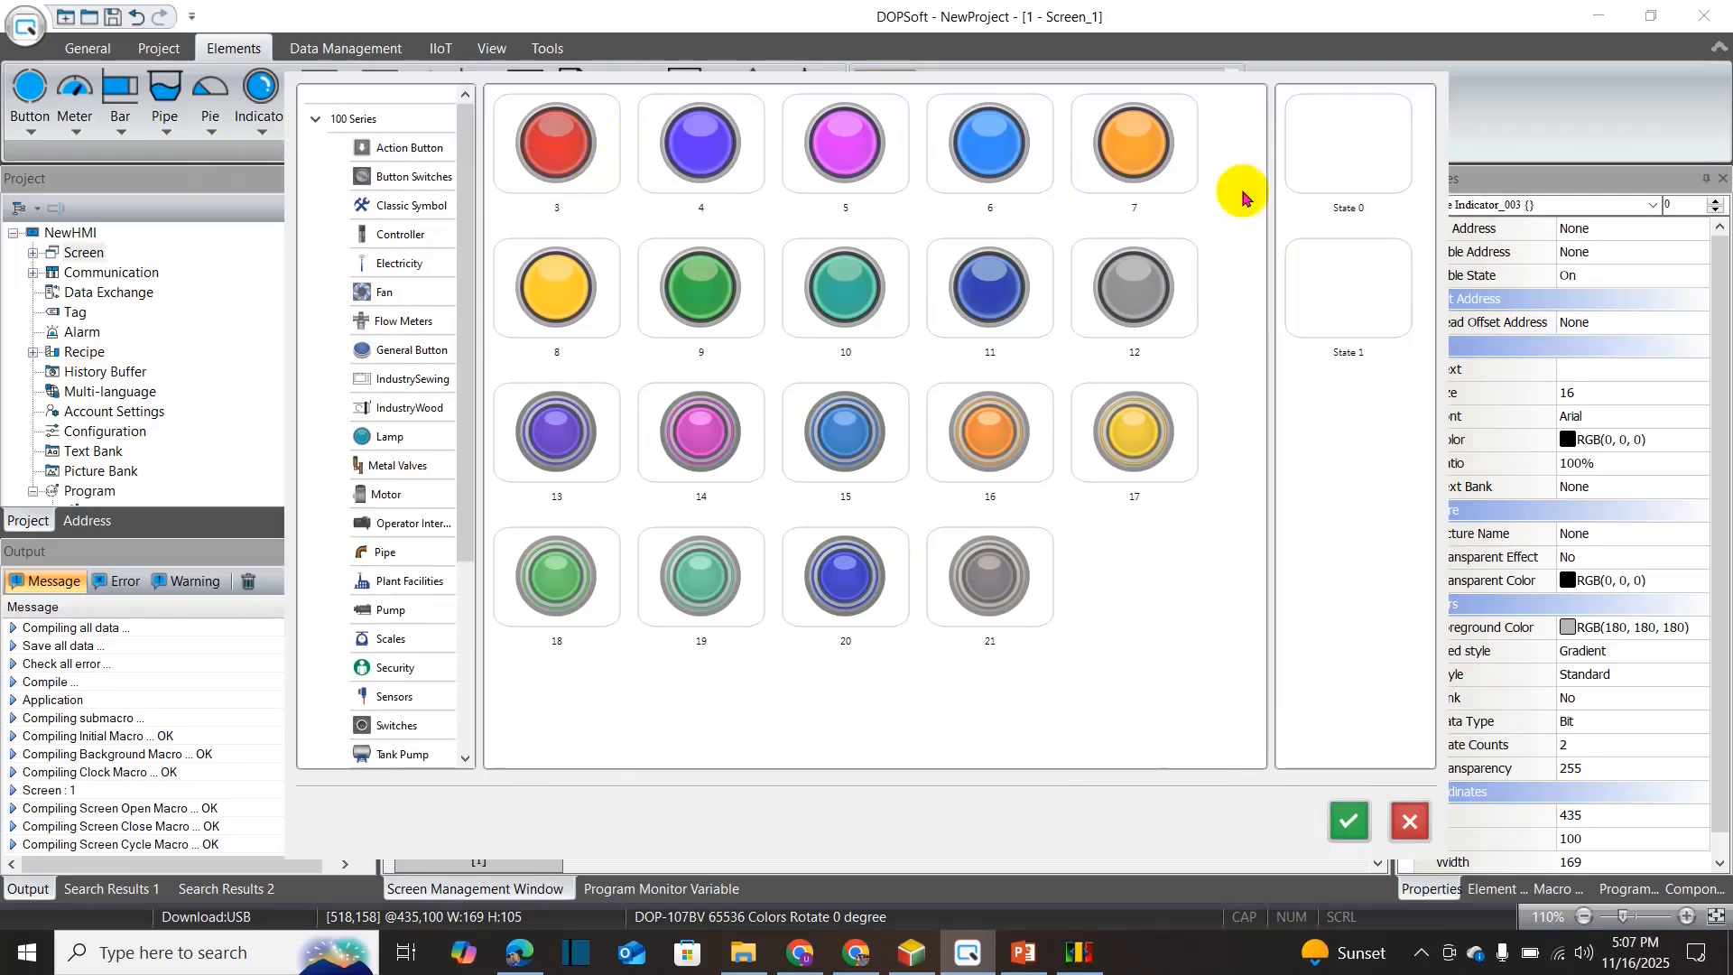
{"action": "left_click_drag", "start_coordinate": [531, 174], "coordinate": [1354, 152]}
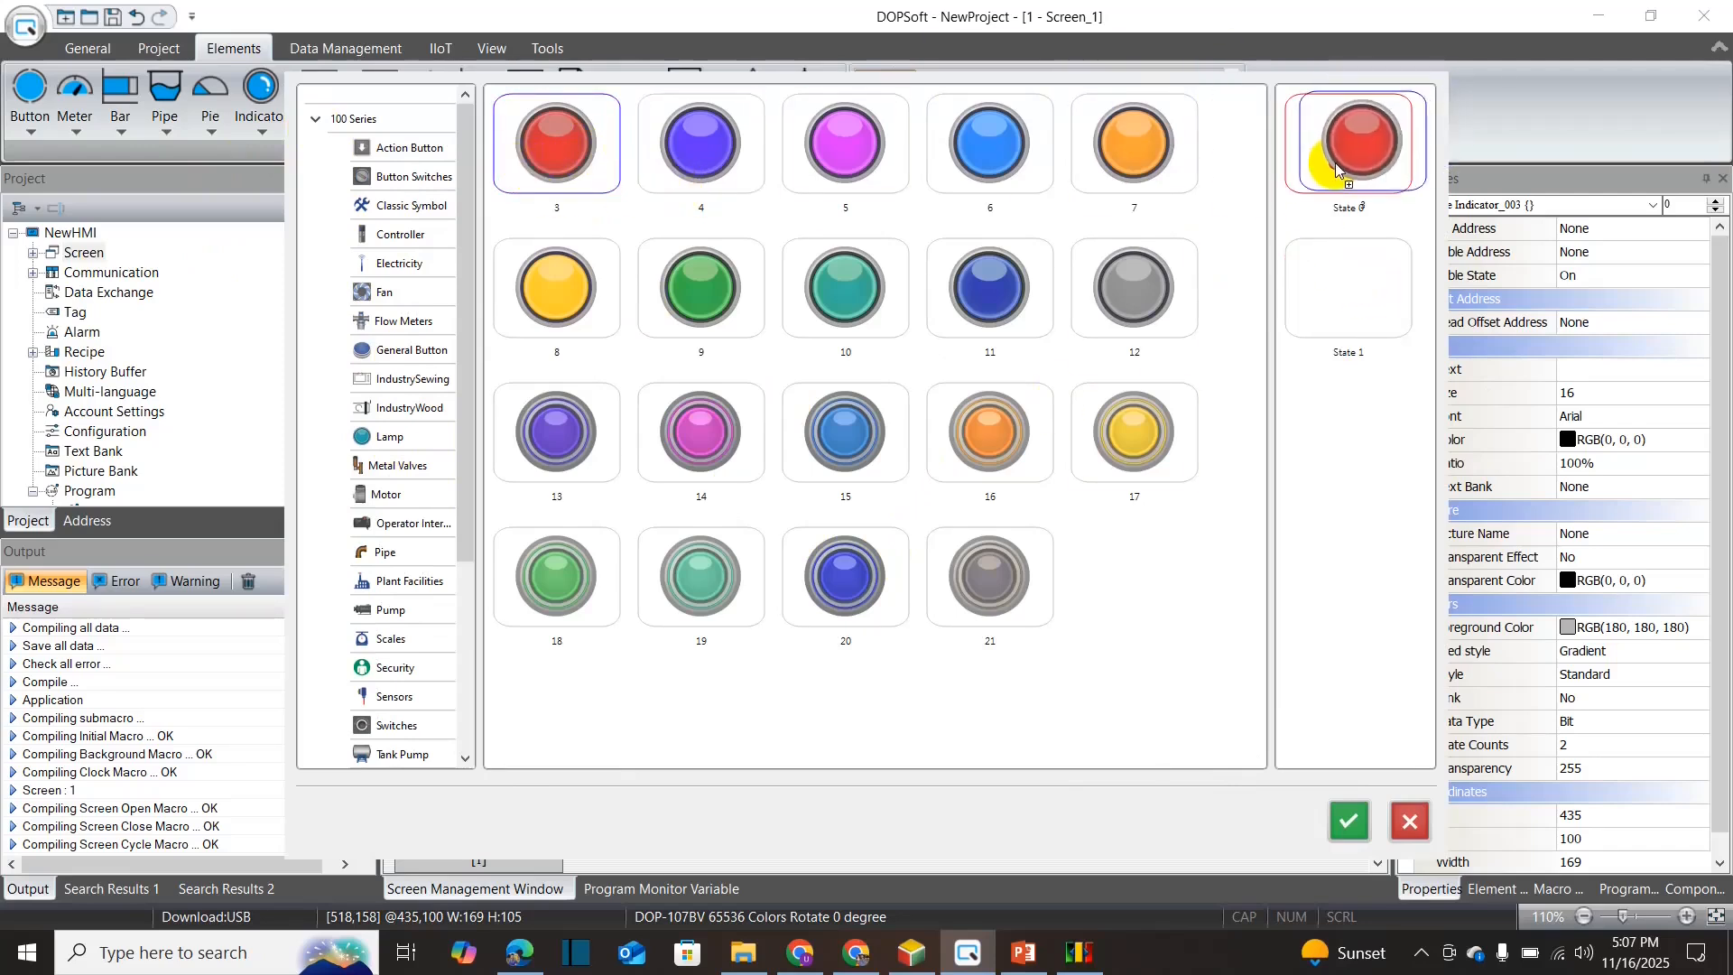
{"action": "left_click_drag", "start_coordinate": [683, 314], "coordinate": [1334, 323]}
{"action": "left_click", "coordinate": [1345, 821]}
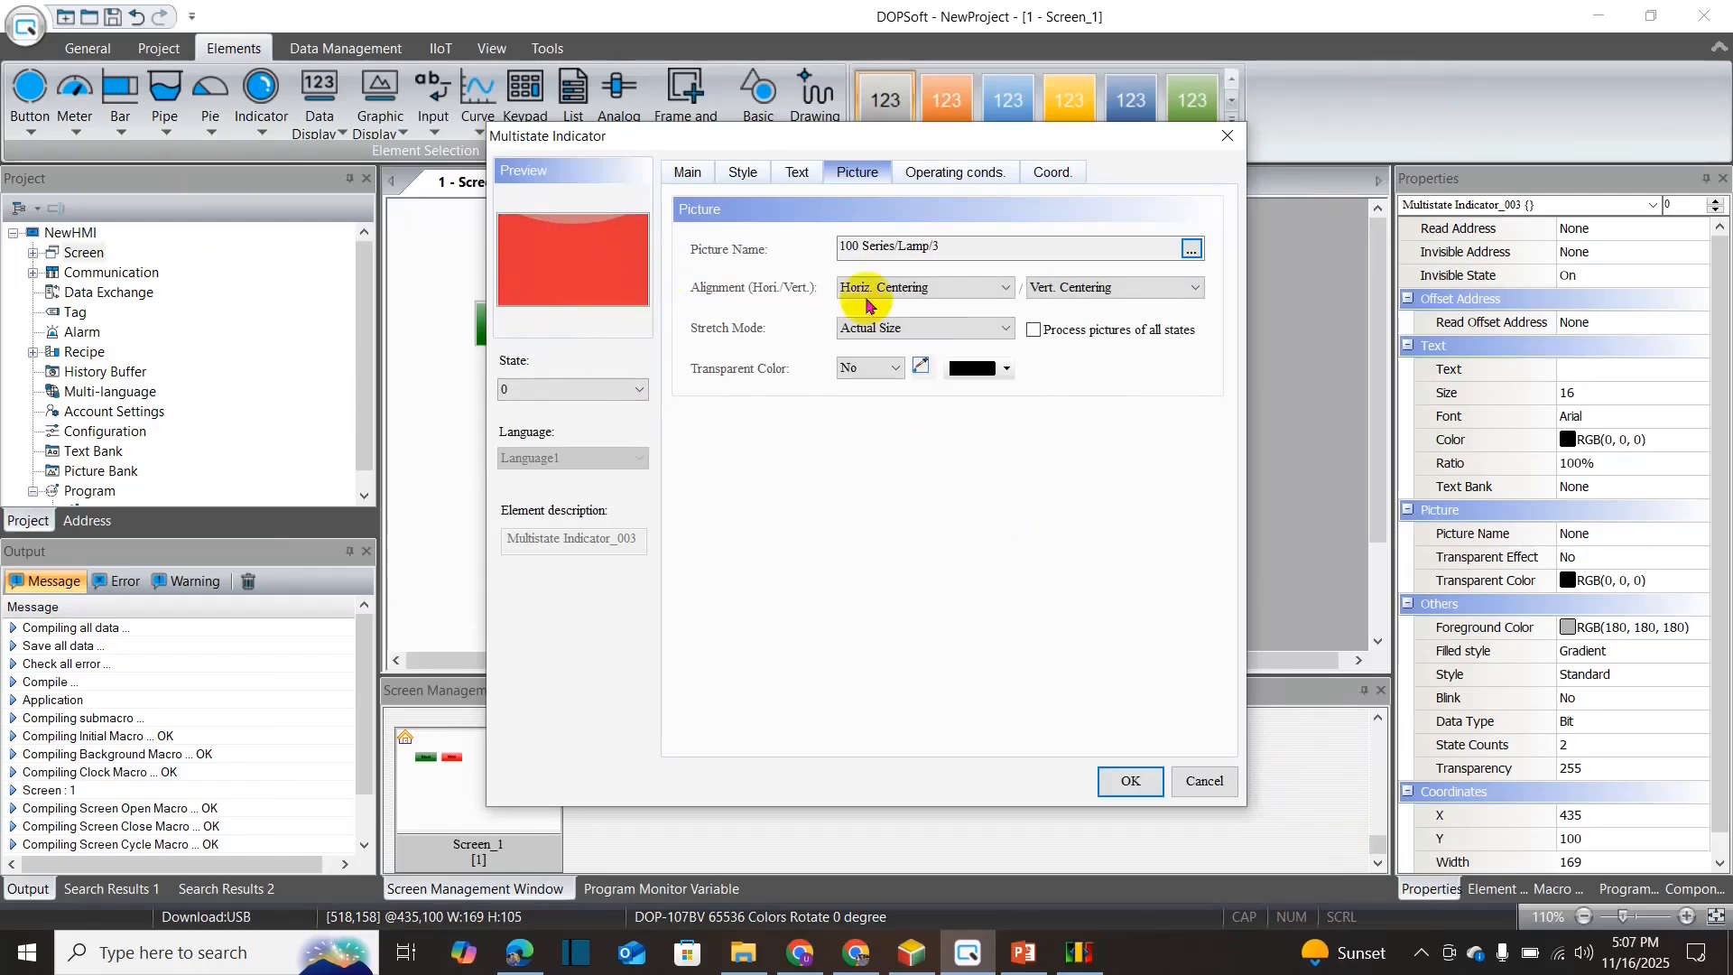
- Set the picture stretch mode to Stretch 1:1 for both state 0 and state 1 of the indicator
{"action": "left_click", "coordinate": [958, 327]}
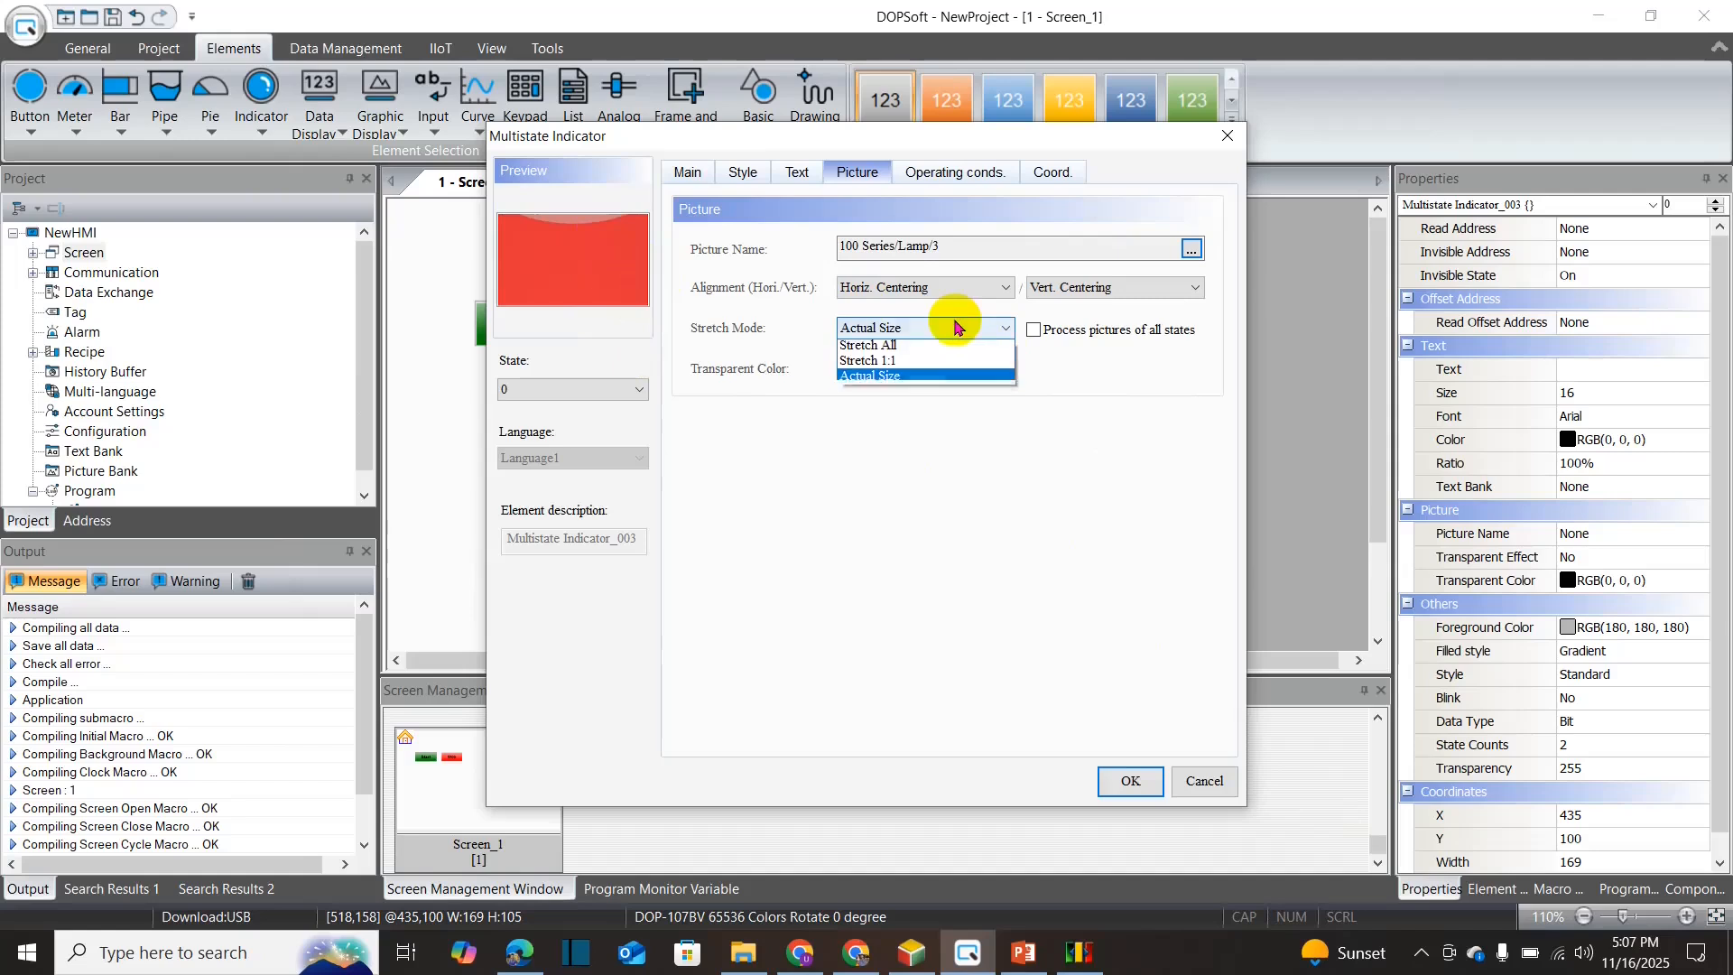
{"action": "left_click", "coordinate": [871, 356]}
{"action": "left_click", "coordinate": [614, 387]}
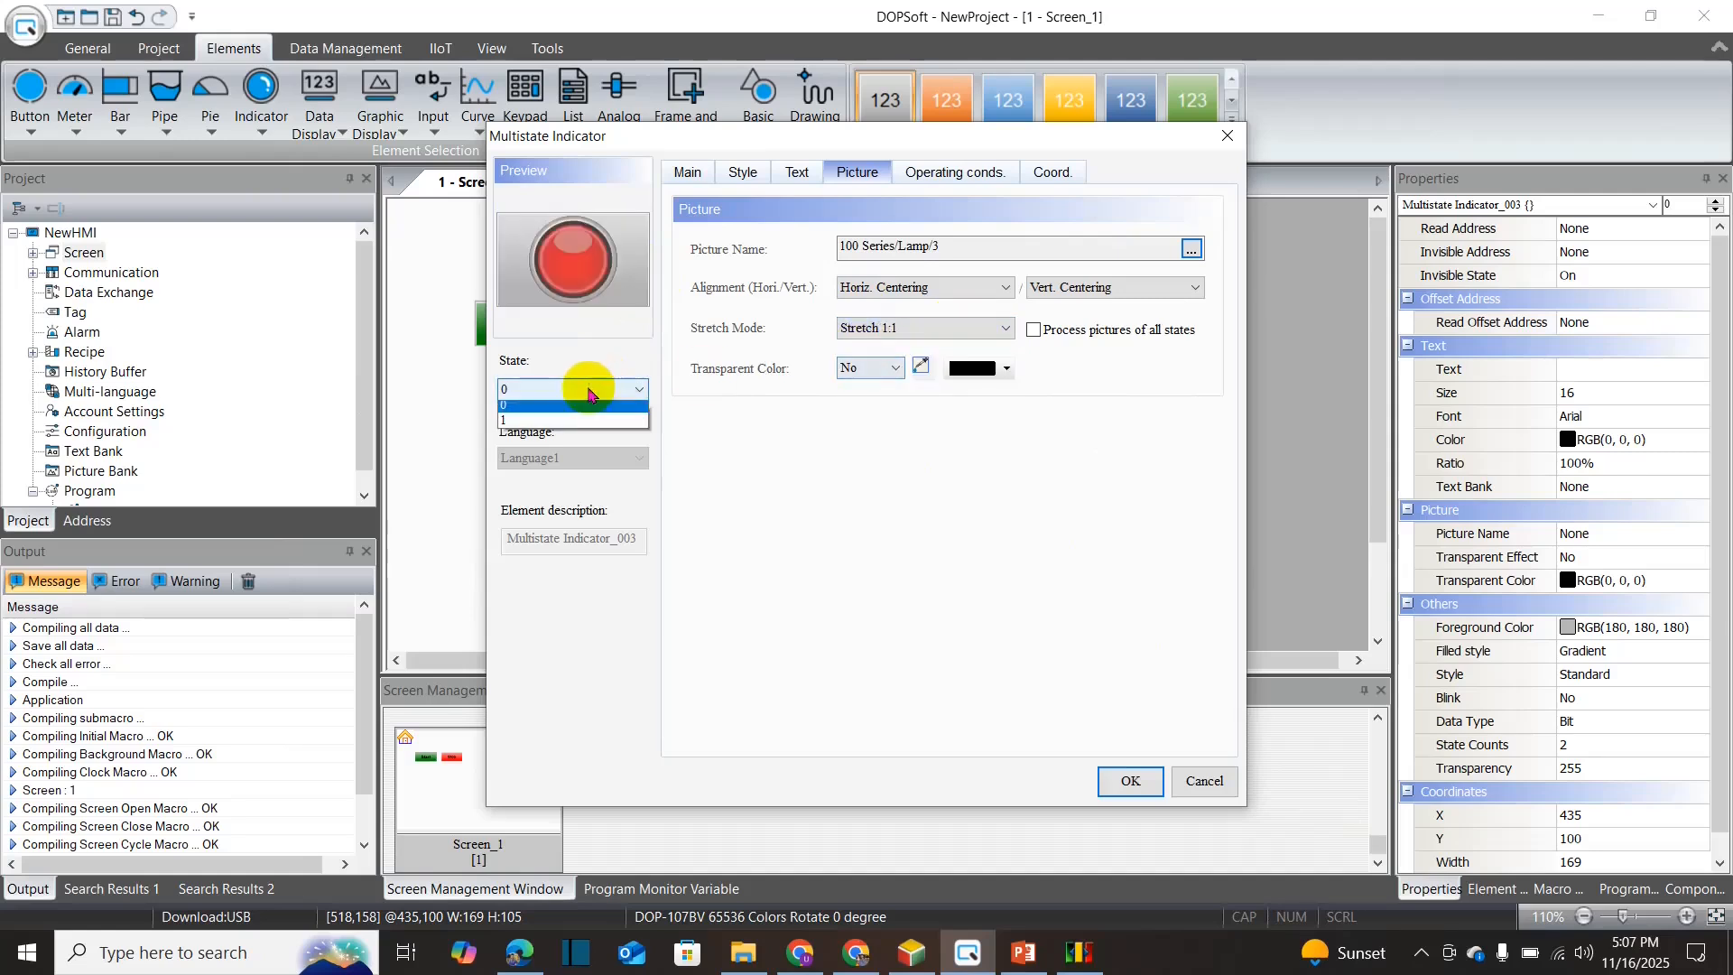
{"action": "left_click", "coordinate": [542, 430]}
{"action": "left_click", "coordinate": [894, 327]}
{"action": "left_click", "coordinate": [869, 362]}
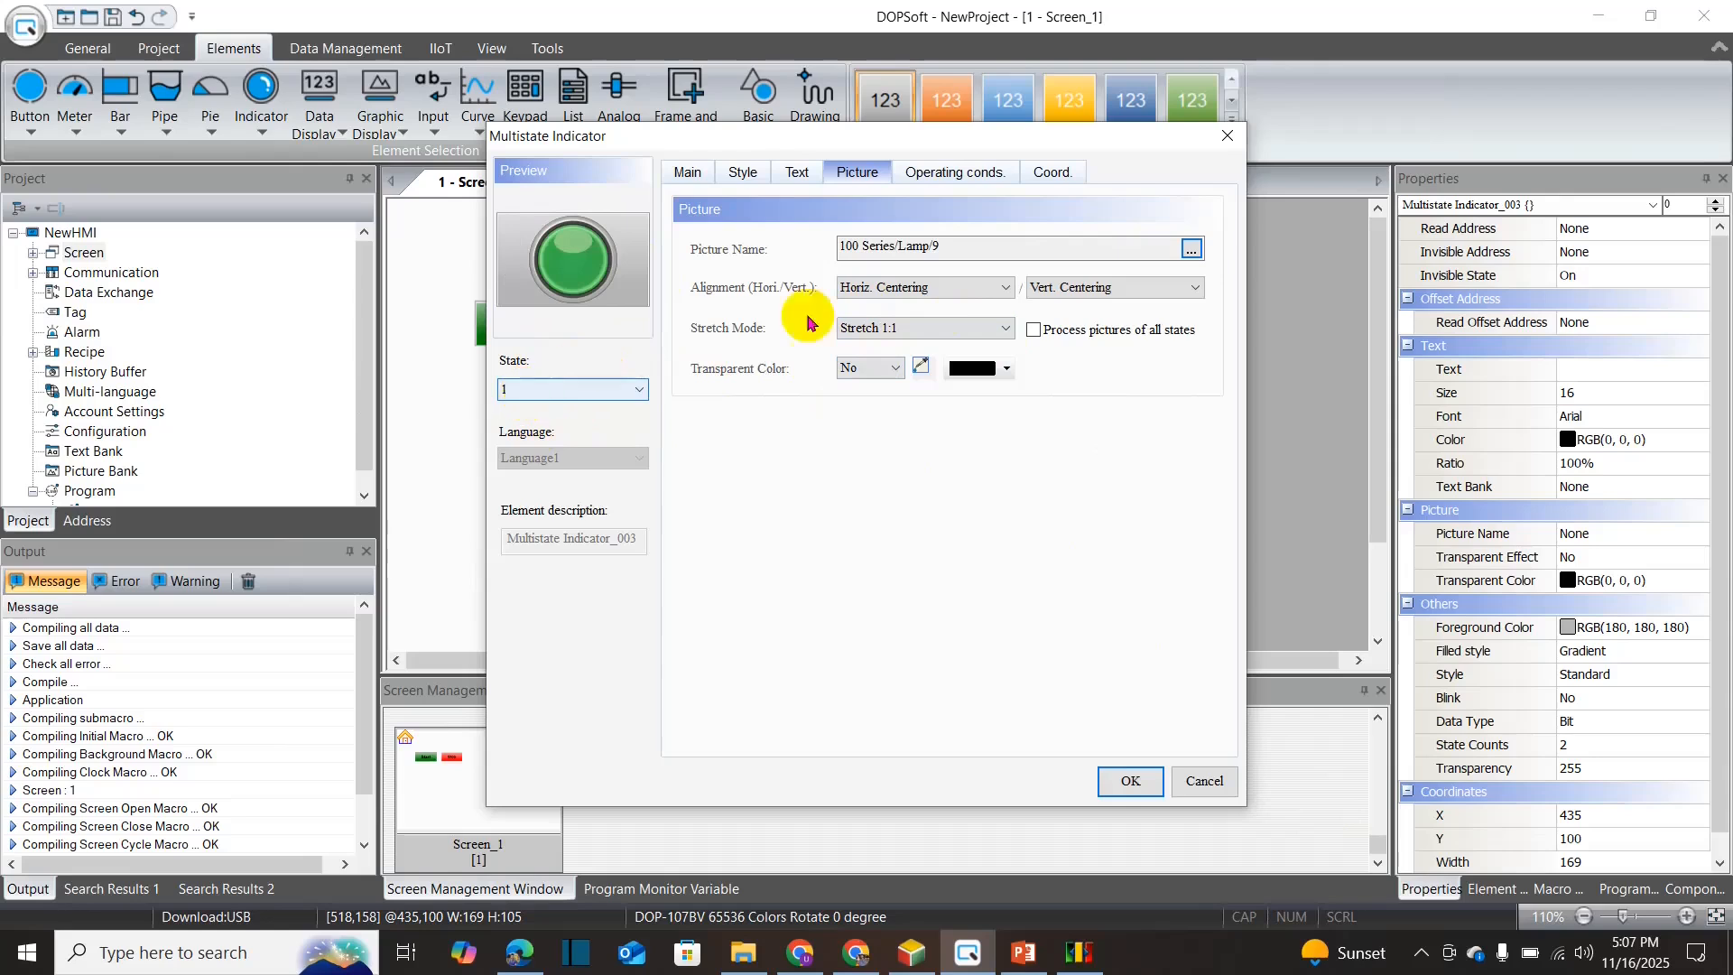
- Set the indicator's style to Invisible for state 1
{"action": "left_click", "coordinate": [741, 176]}
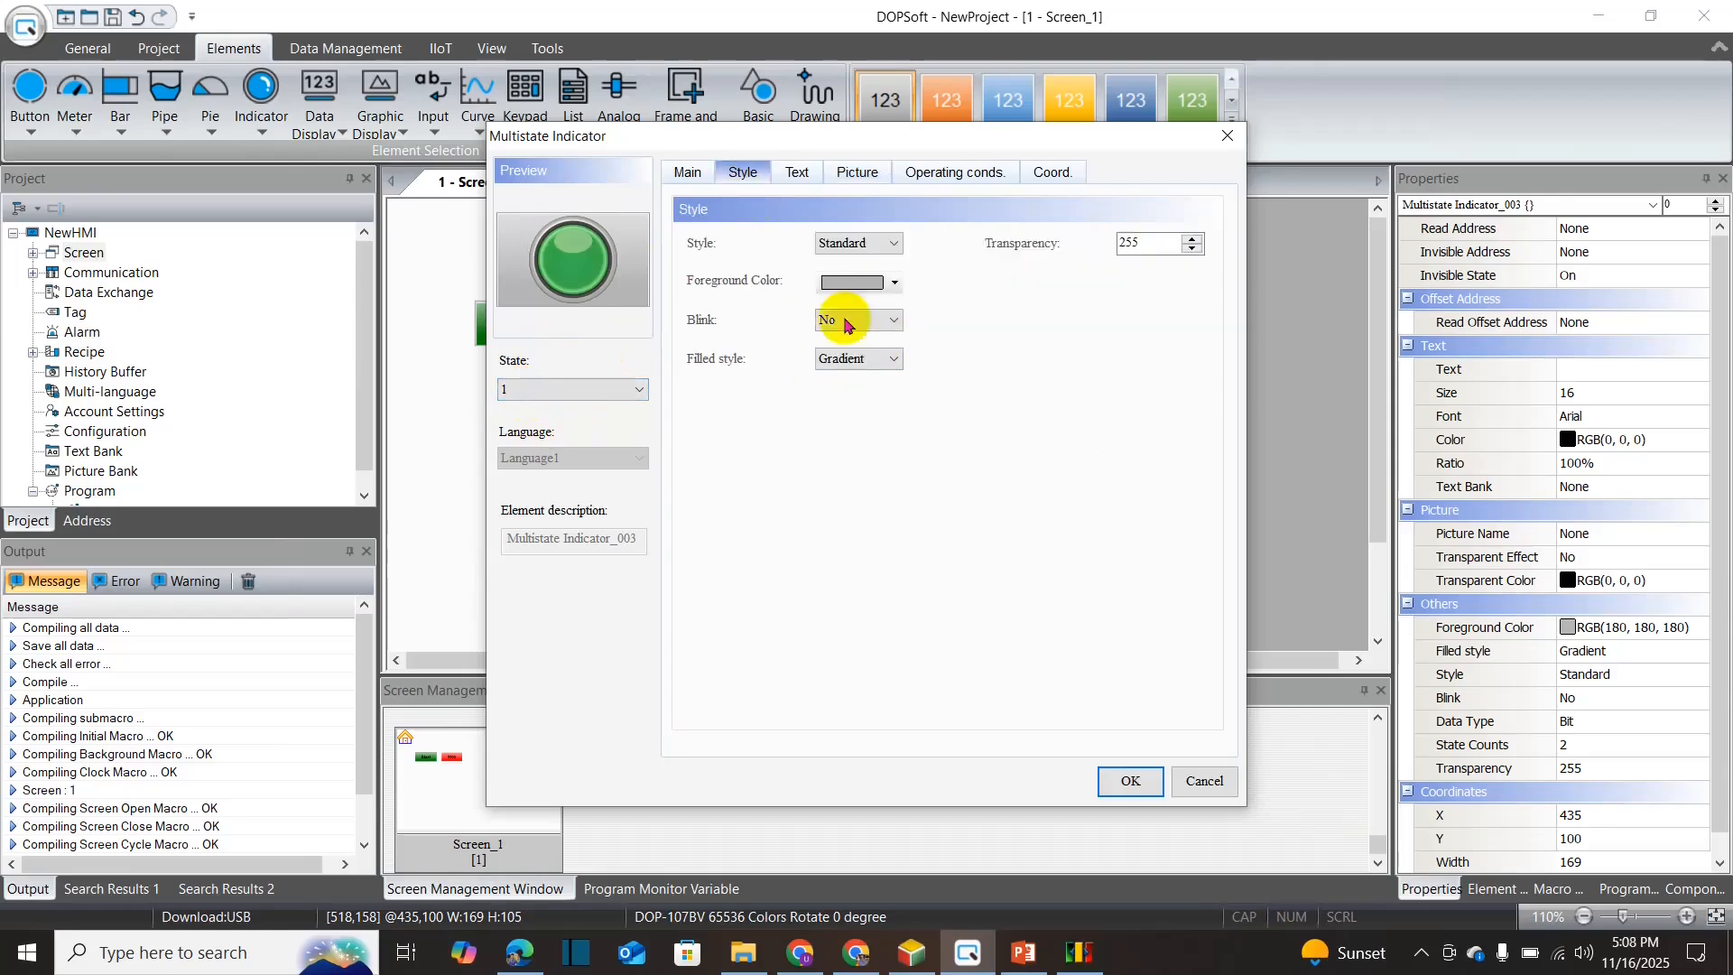
{"action": "left_click", "coordinate": [876, 244]}
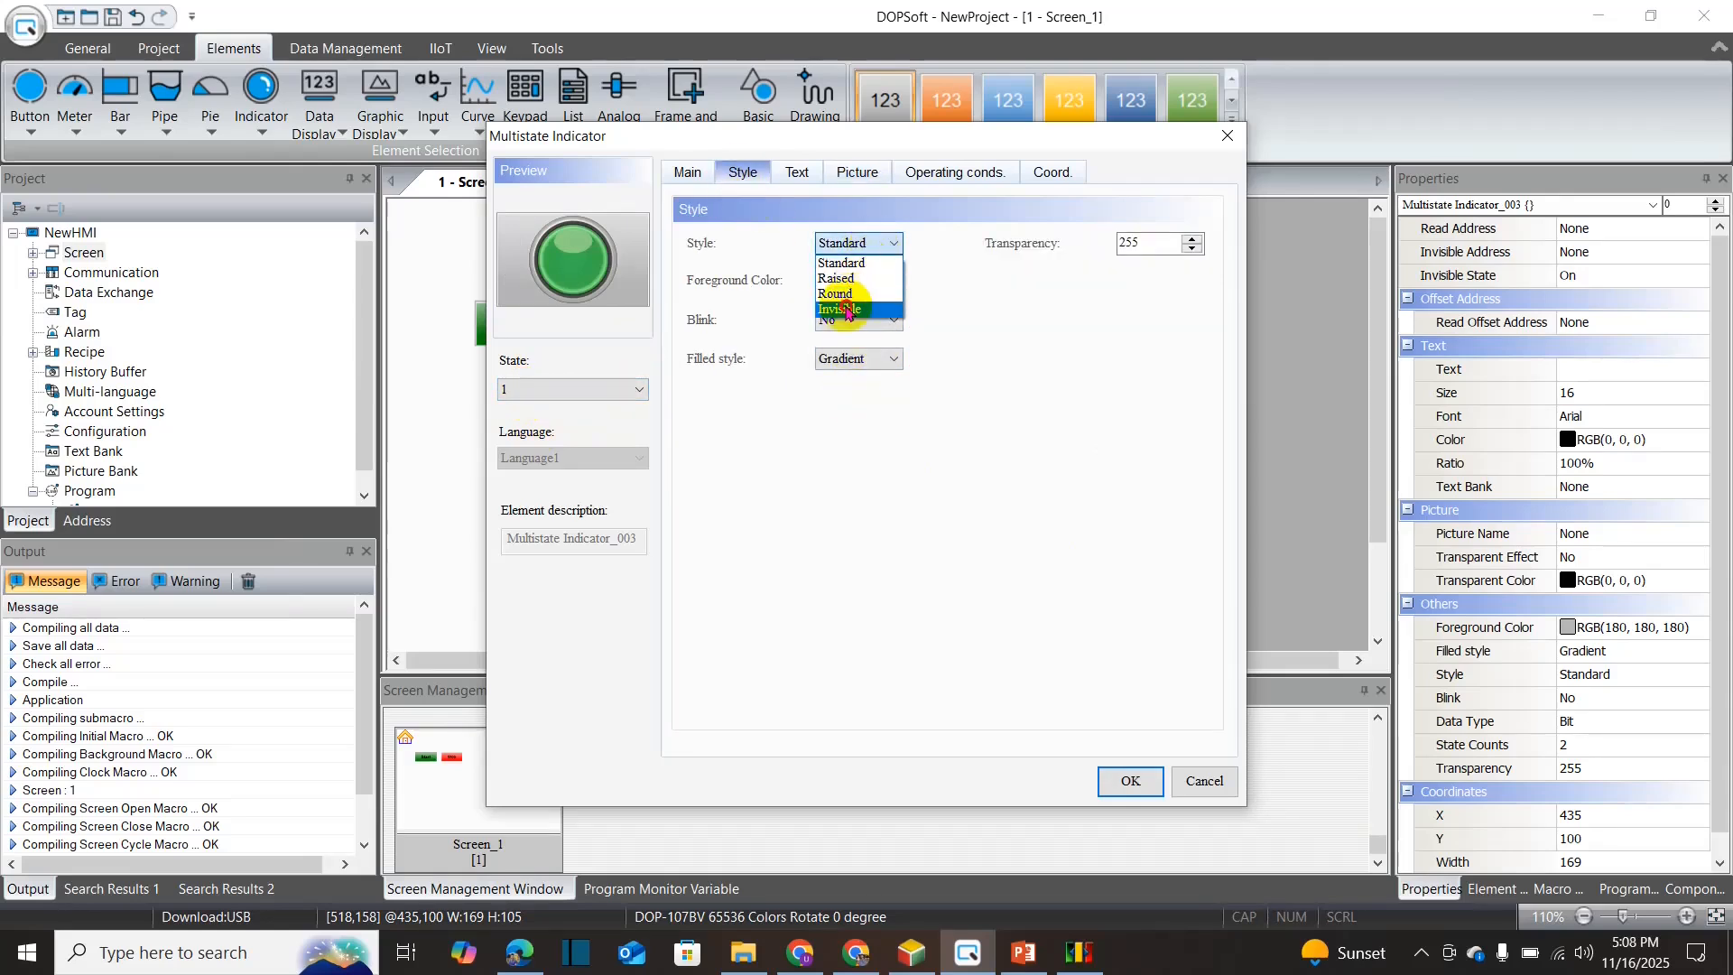
{"action": "left_click", "coordinate": [852, 275]}
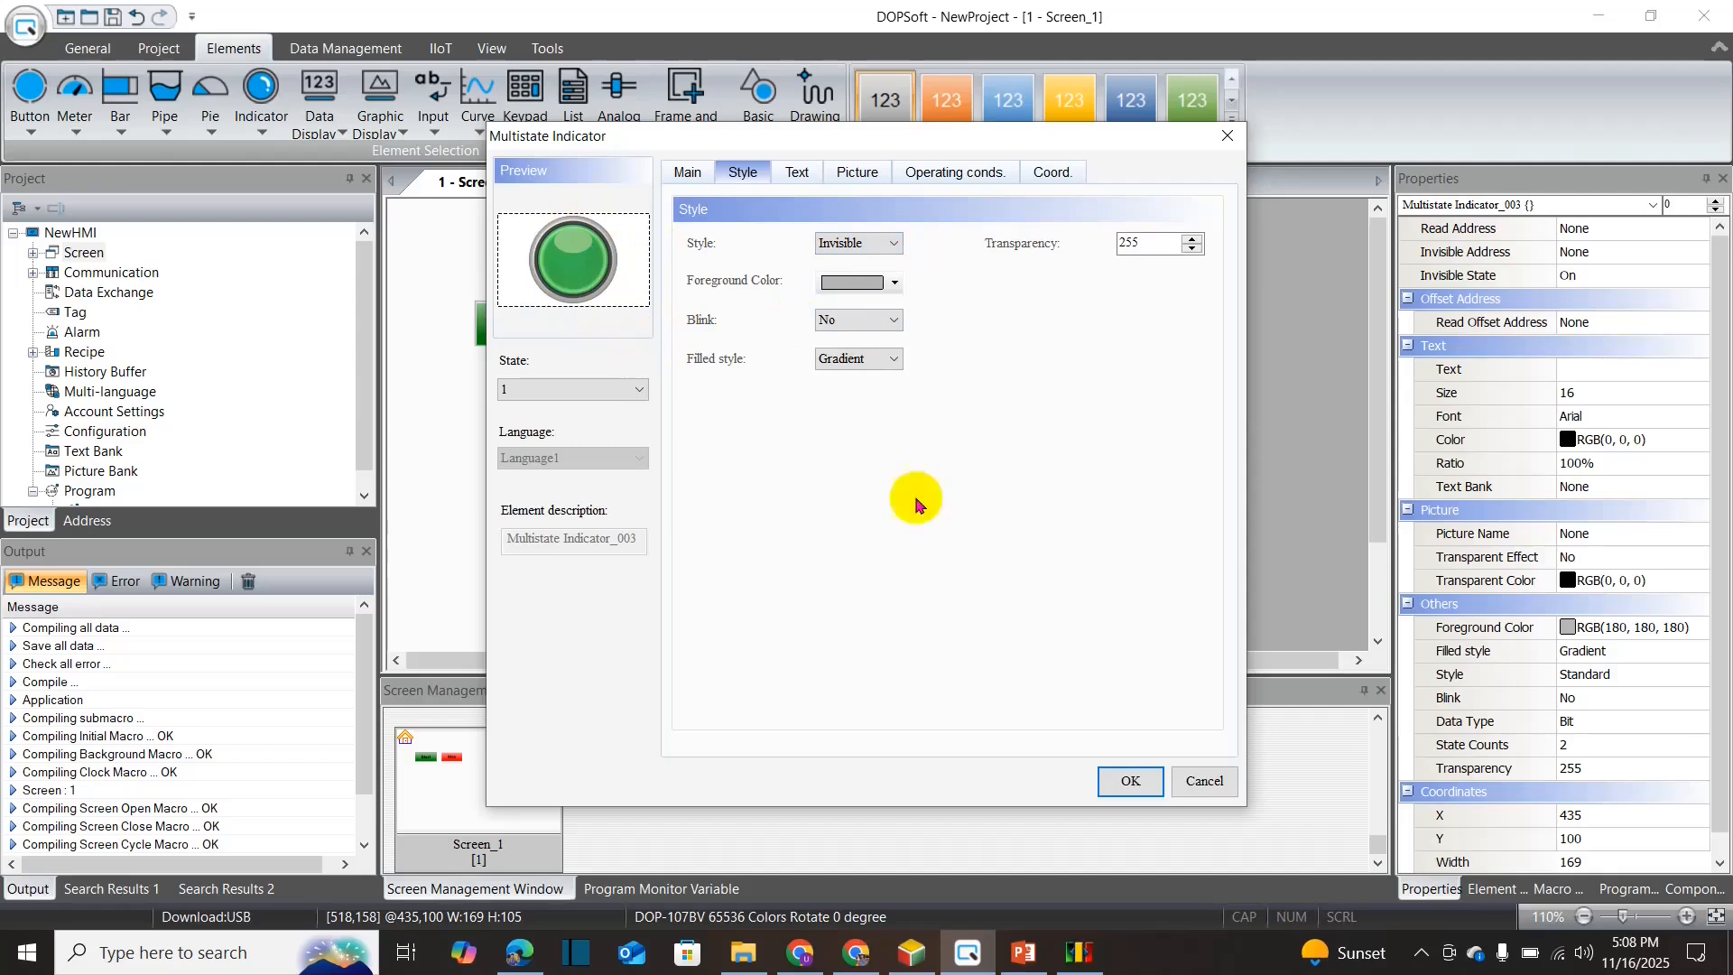
- Set the indicator's read address to bit device Y0 on Link1
{"action": "left_click", "coordinate": [684, 171]}
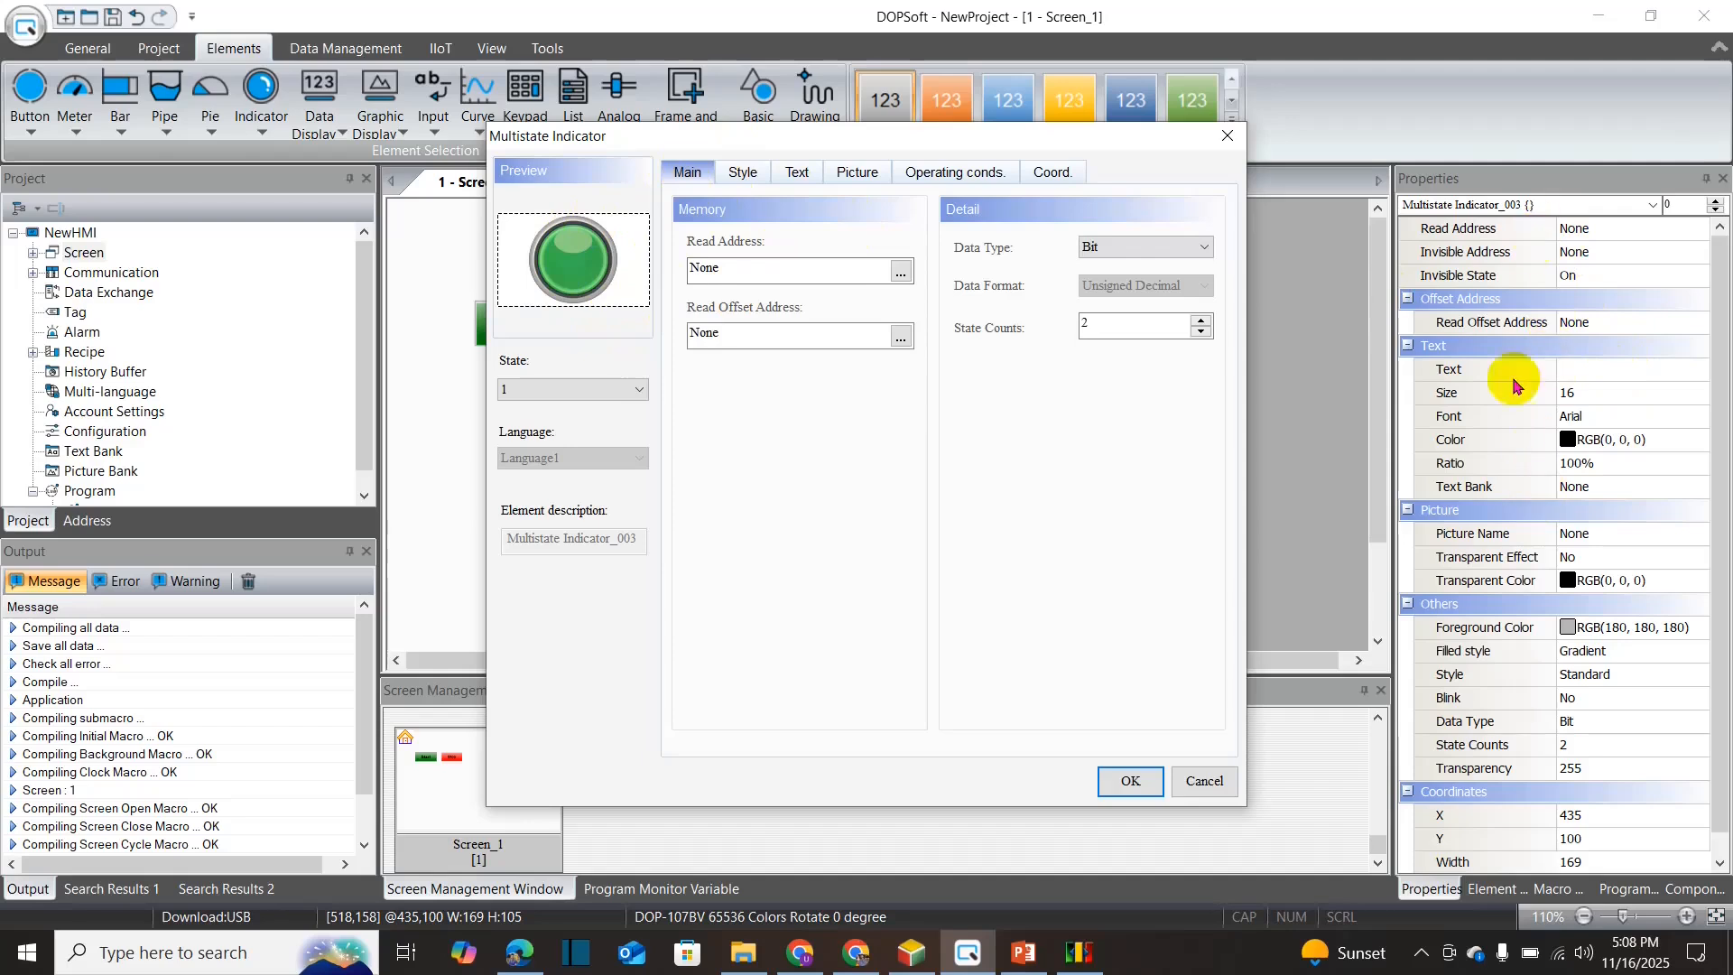
{"action": "left_click", "coordinate": [900, 273]}
{"action": "left_click", "coordinate": [950, 296]}
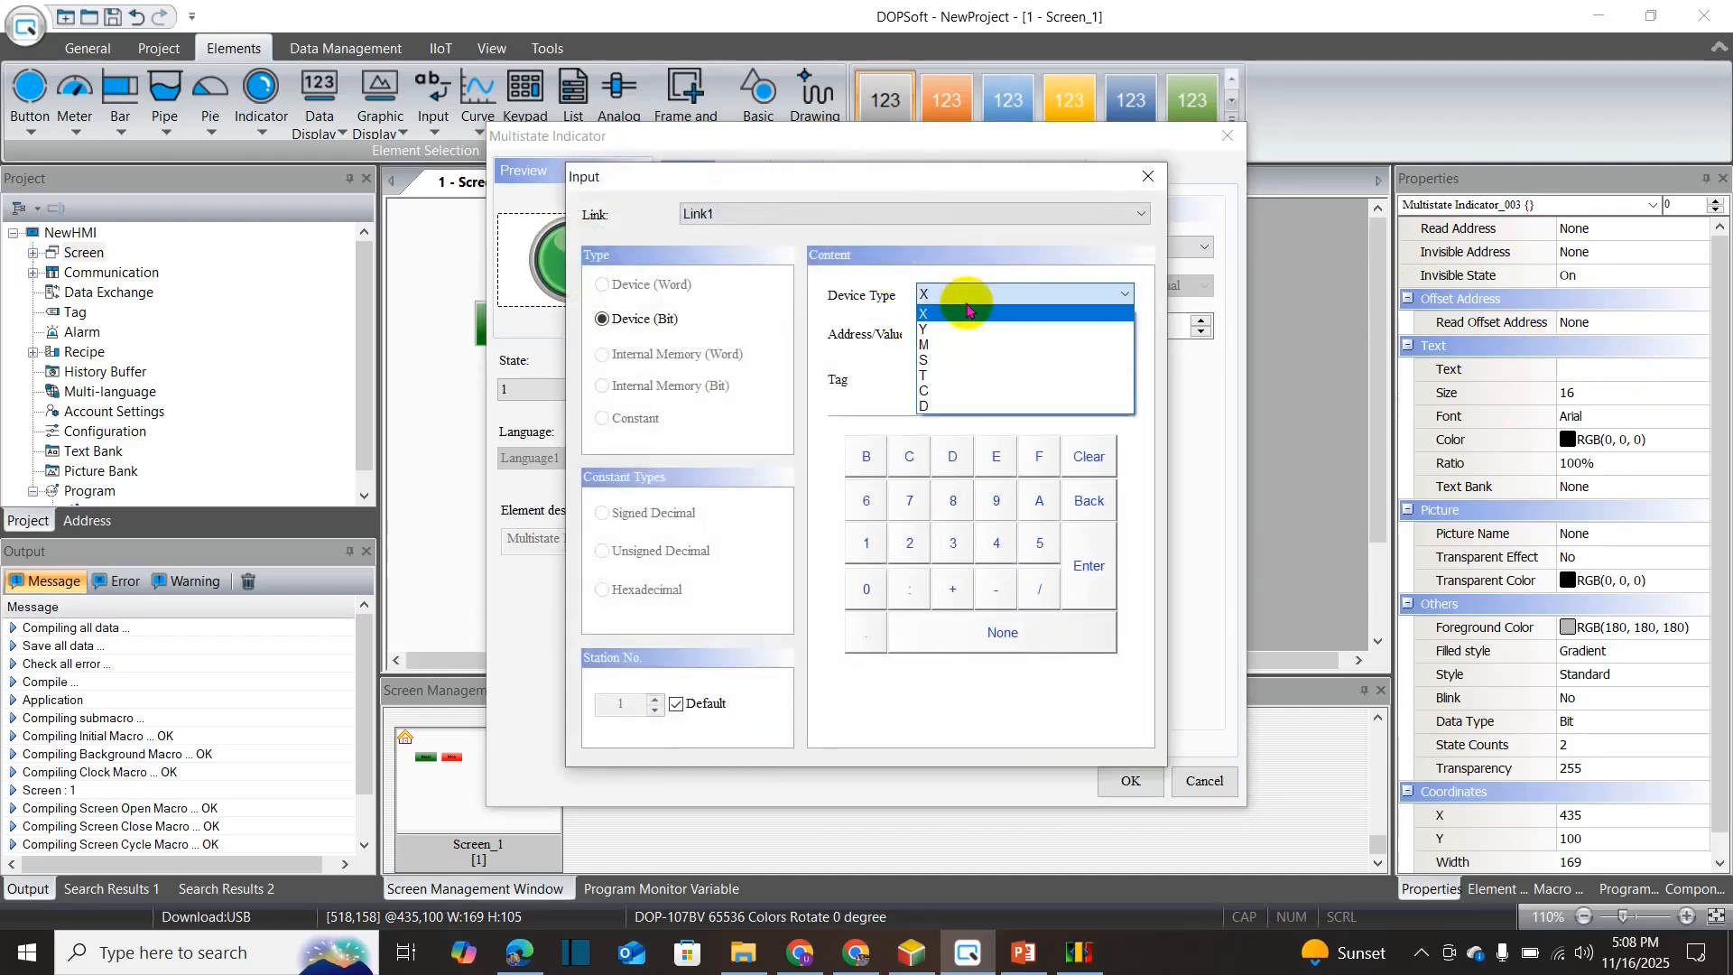
{"action": "left_click", "coordinate": [937, 329]}
{"action": "type", "text": "0"}
{"action": "left_click", "coordinate": [1090, 564]}
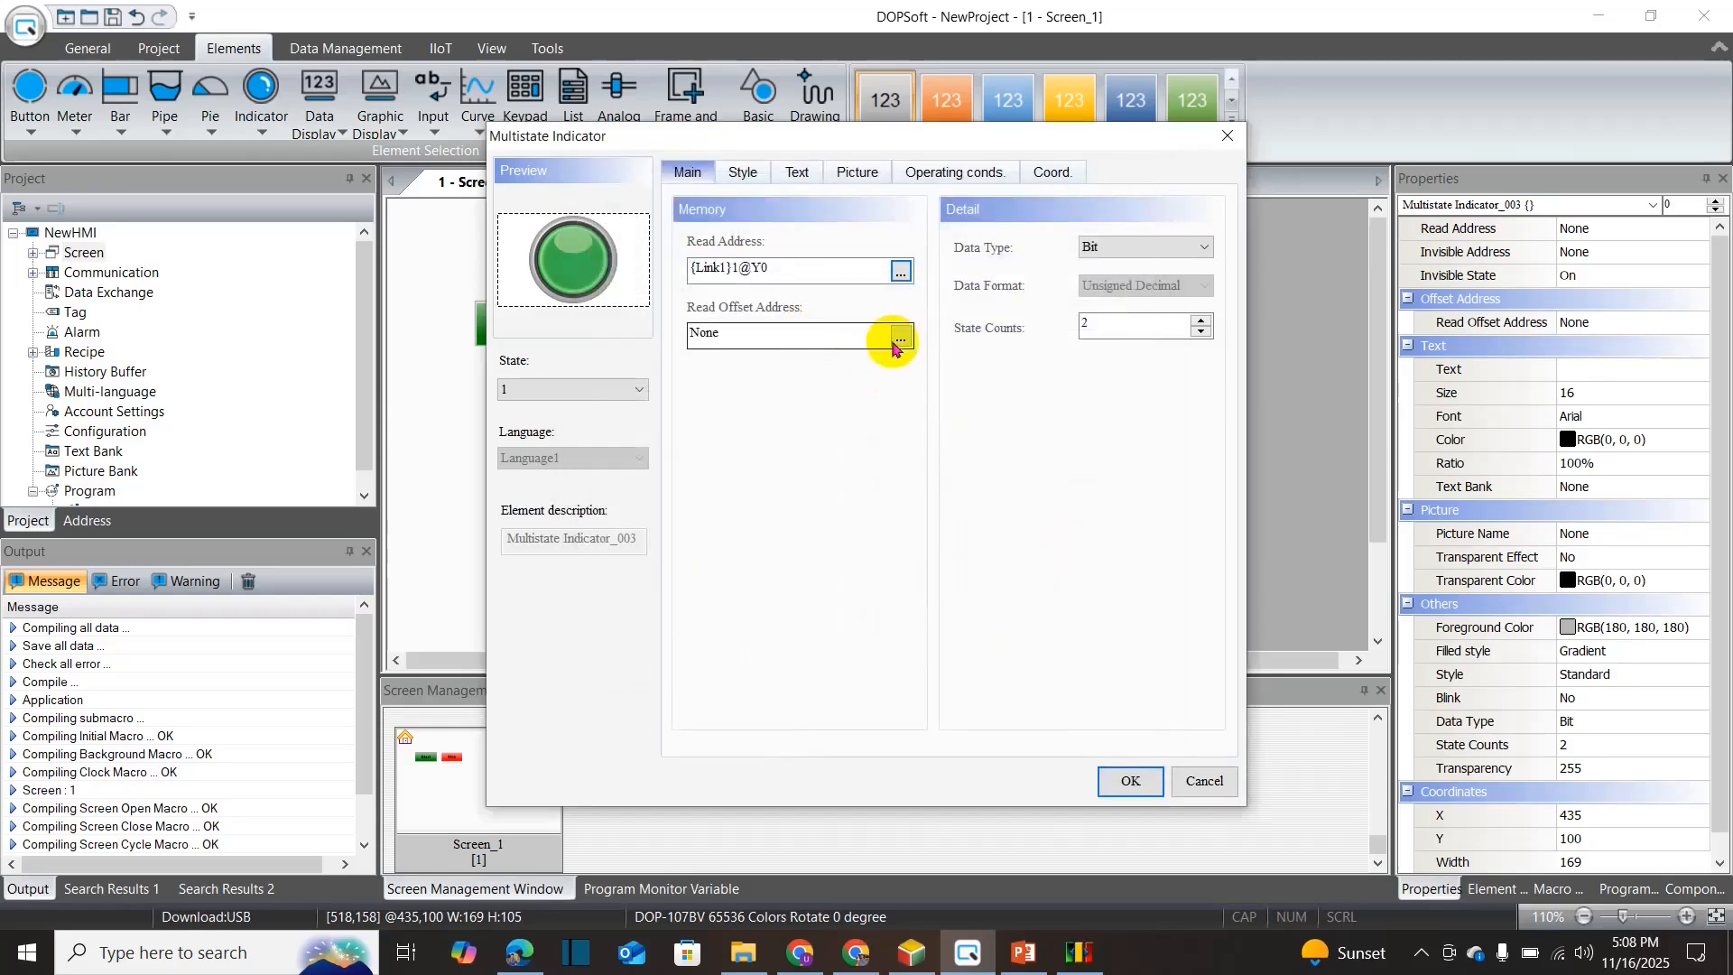
{"action": "left_click", "coordinate": [899, 337]}
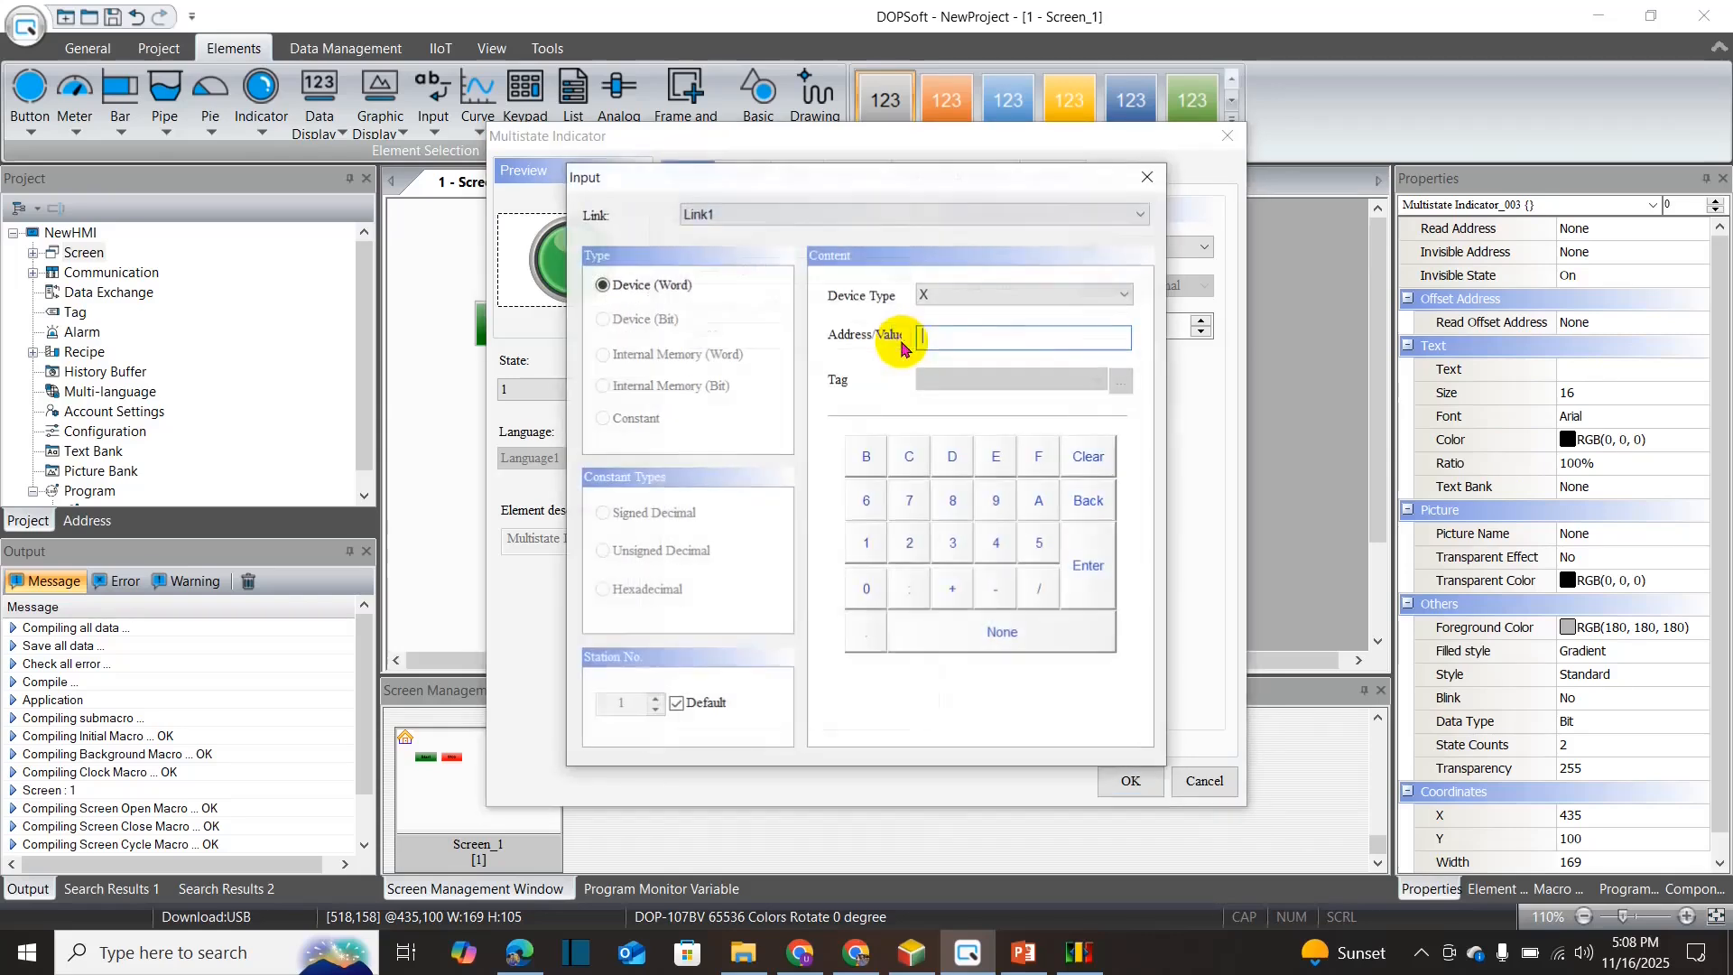
{"action": "left_click", "coordinate": [943, 295]}
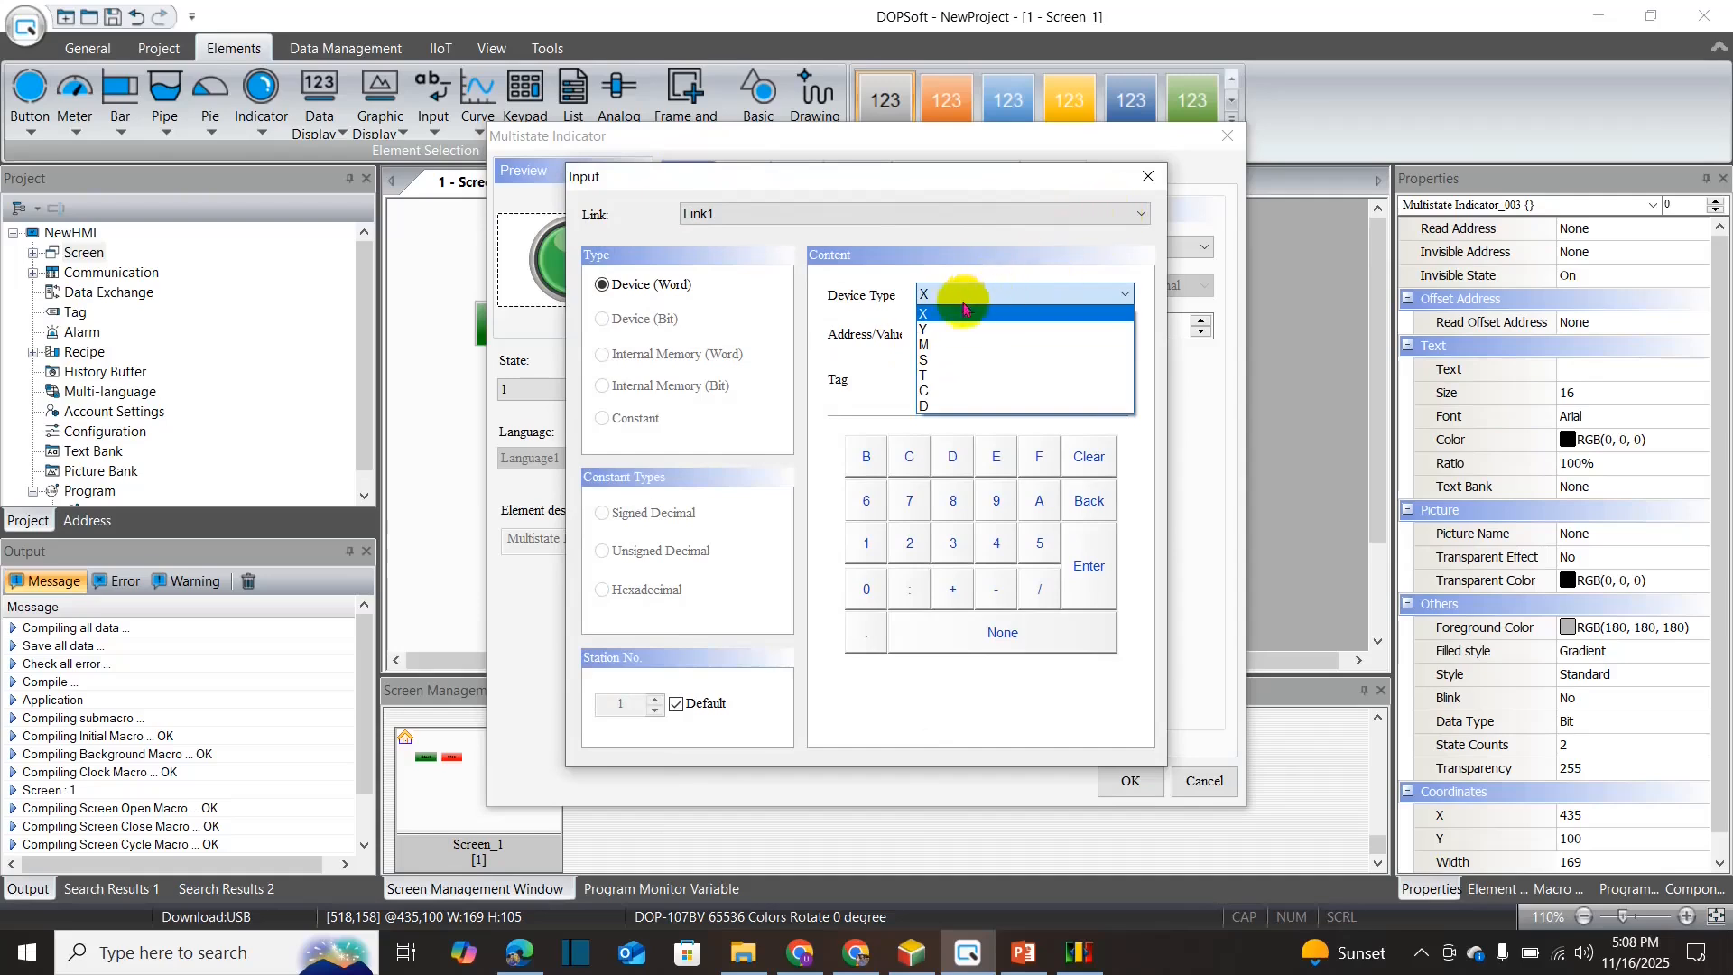
{"action": "left_click", "coordinate": [1144, 181]}
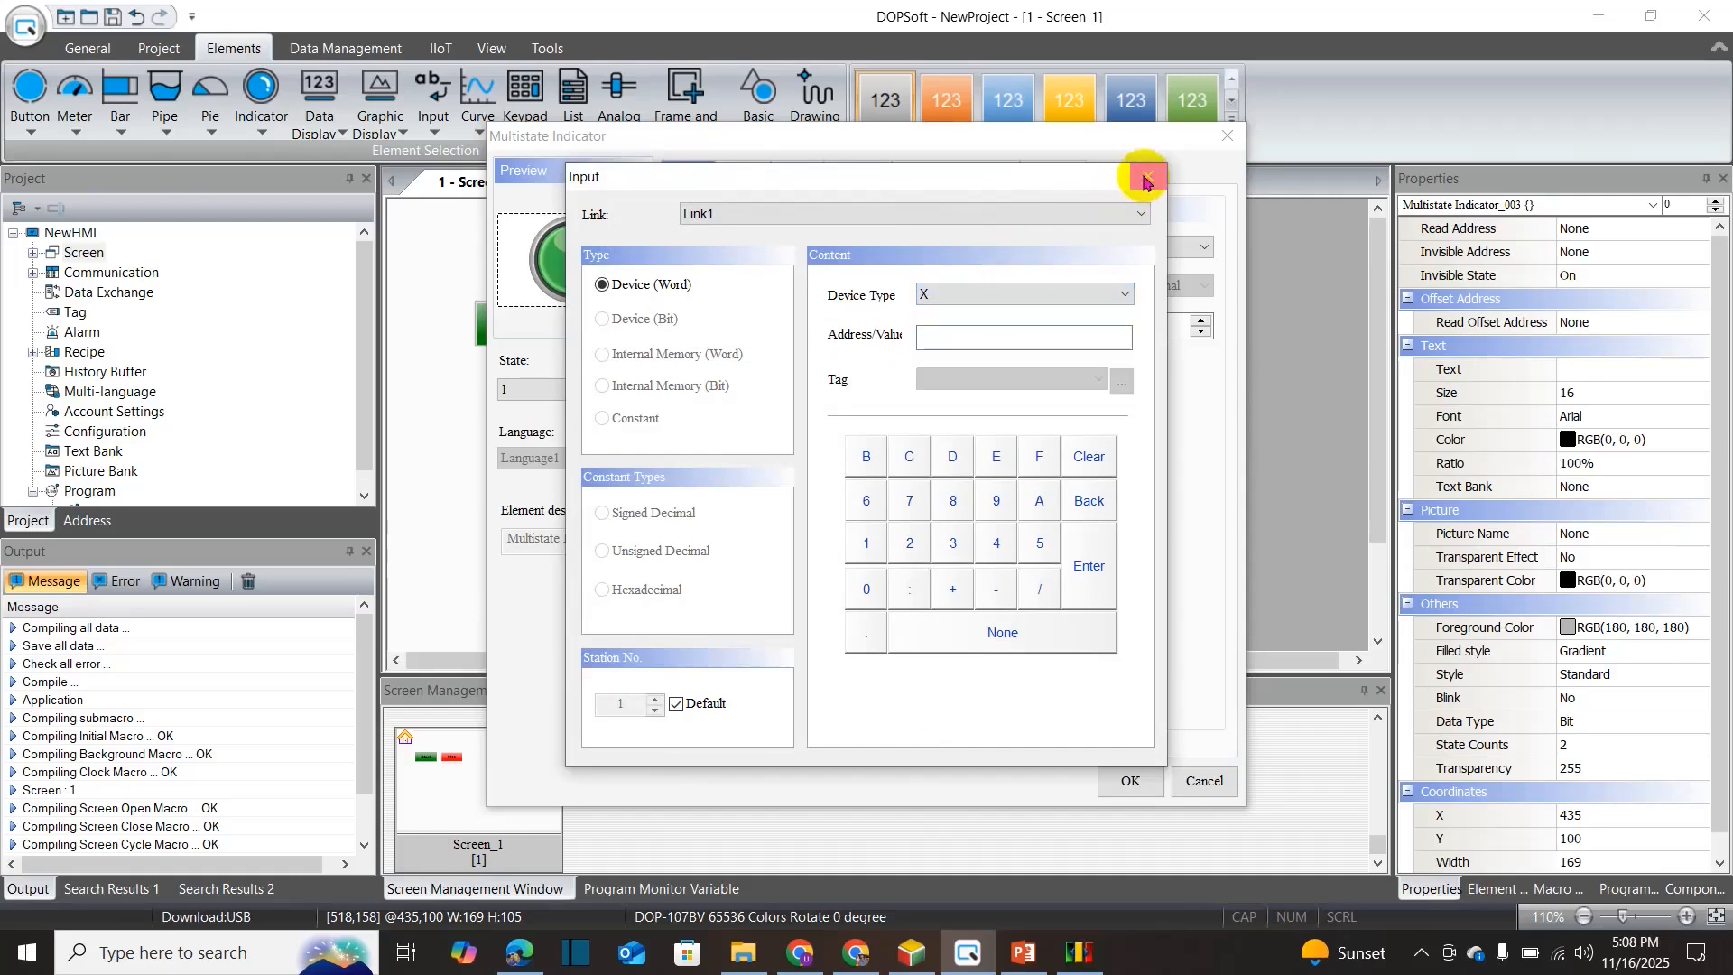
{"action": "left_click", "coordinate": [1144, 180]}
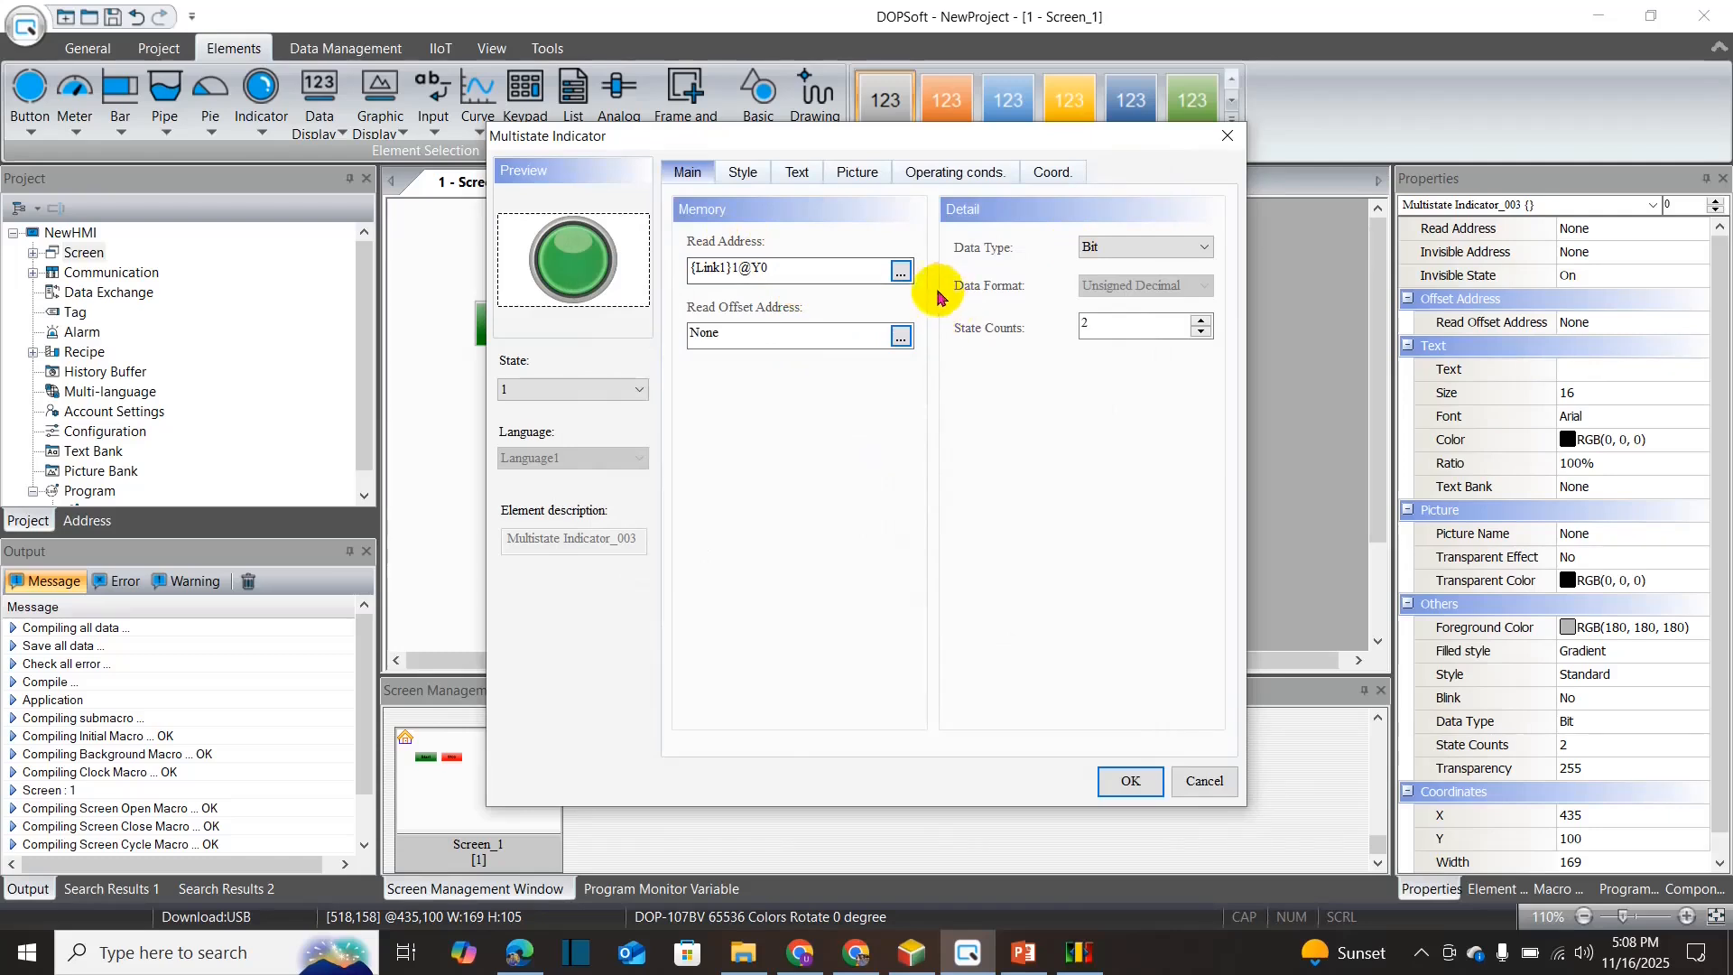
- Set the indicator's data type to Bit and apply the indicator settings
{"action": "left_click", "coordinate": [1128, 249]}
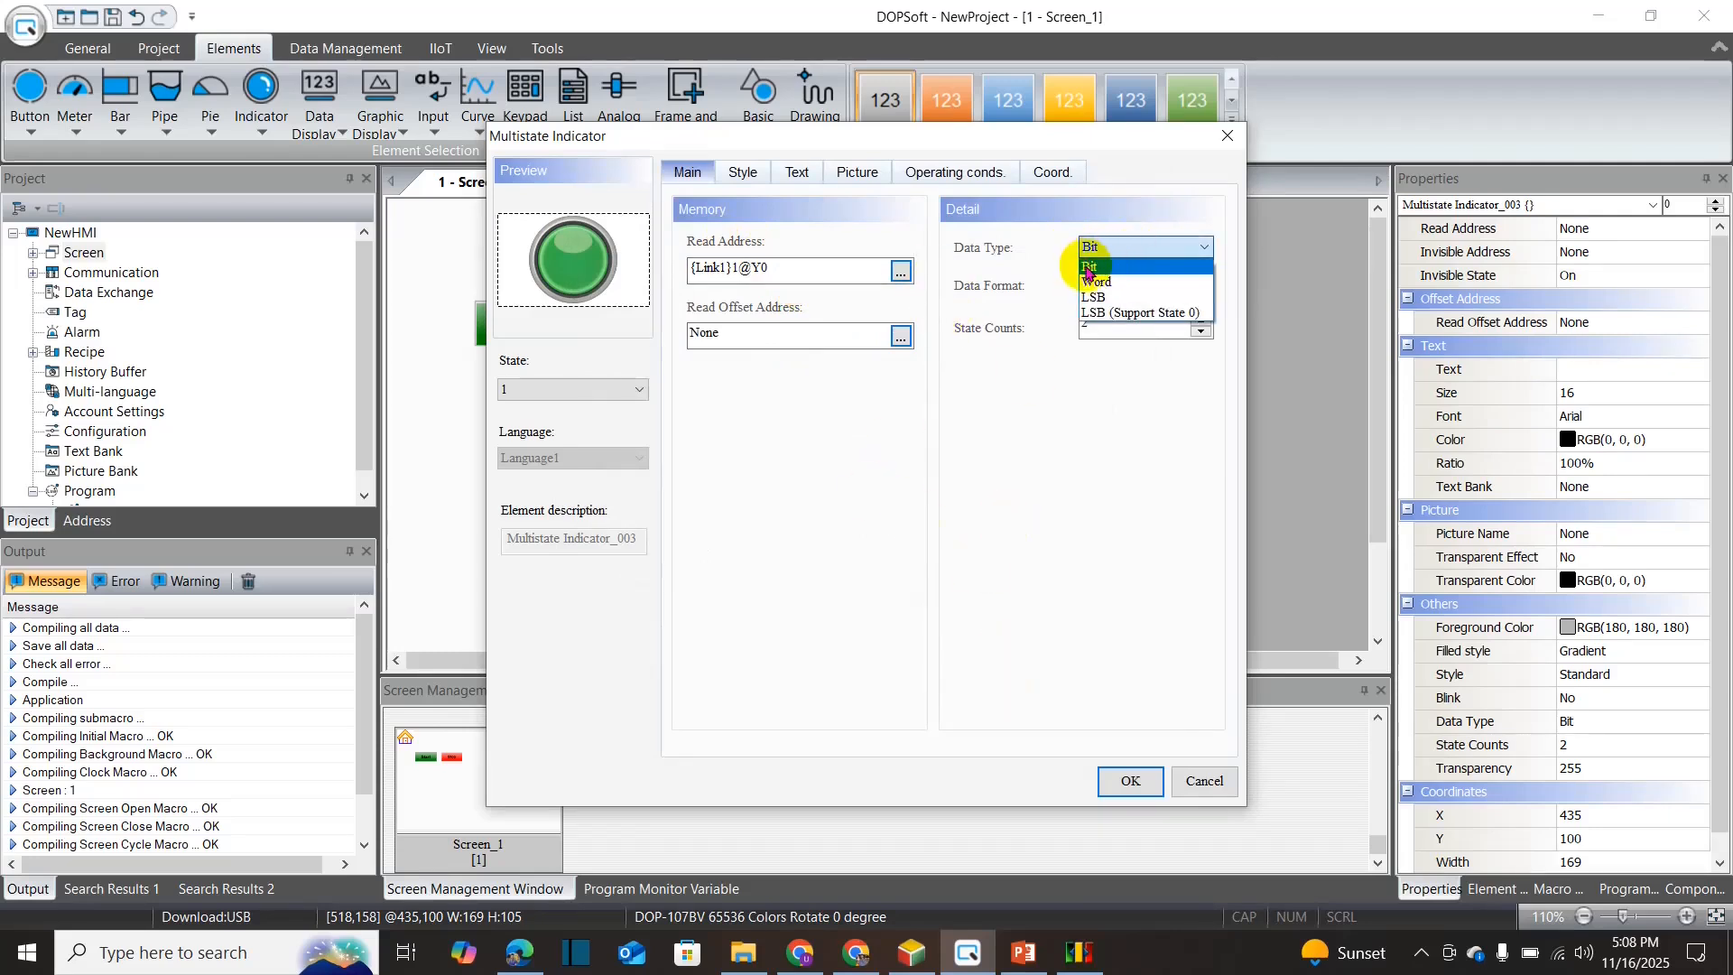
{"action": "left_click", "coordinate": [1089, 267]}
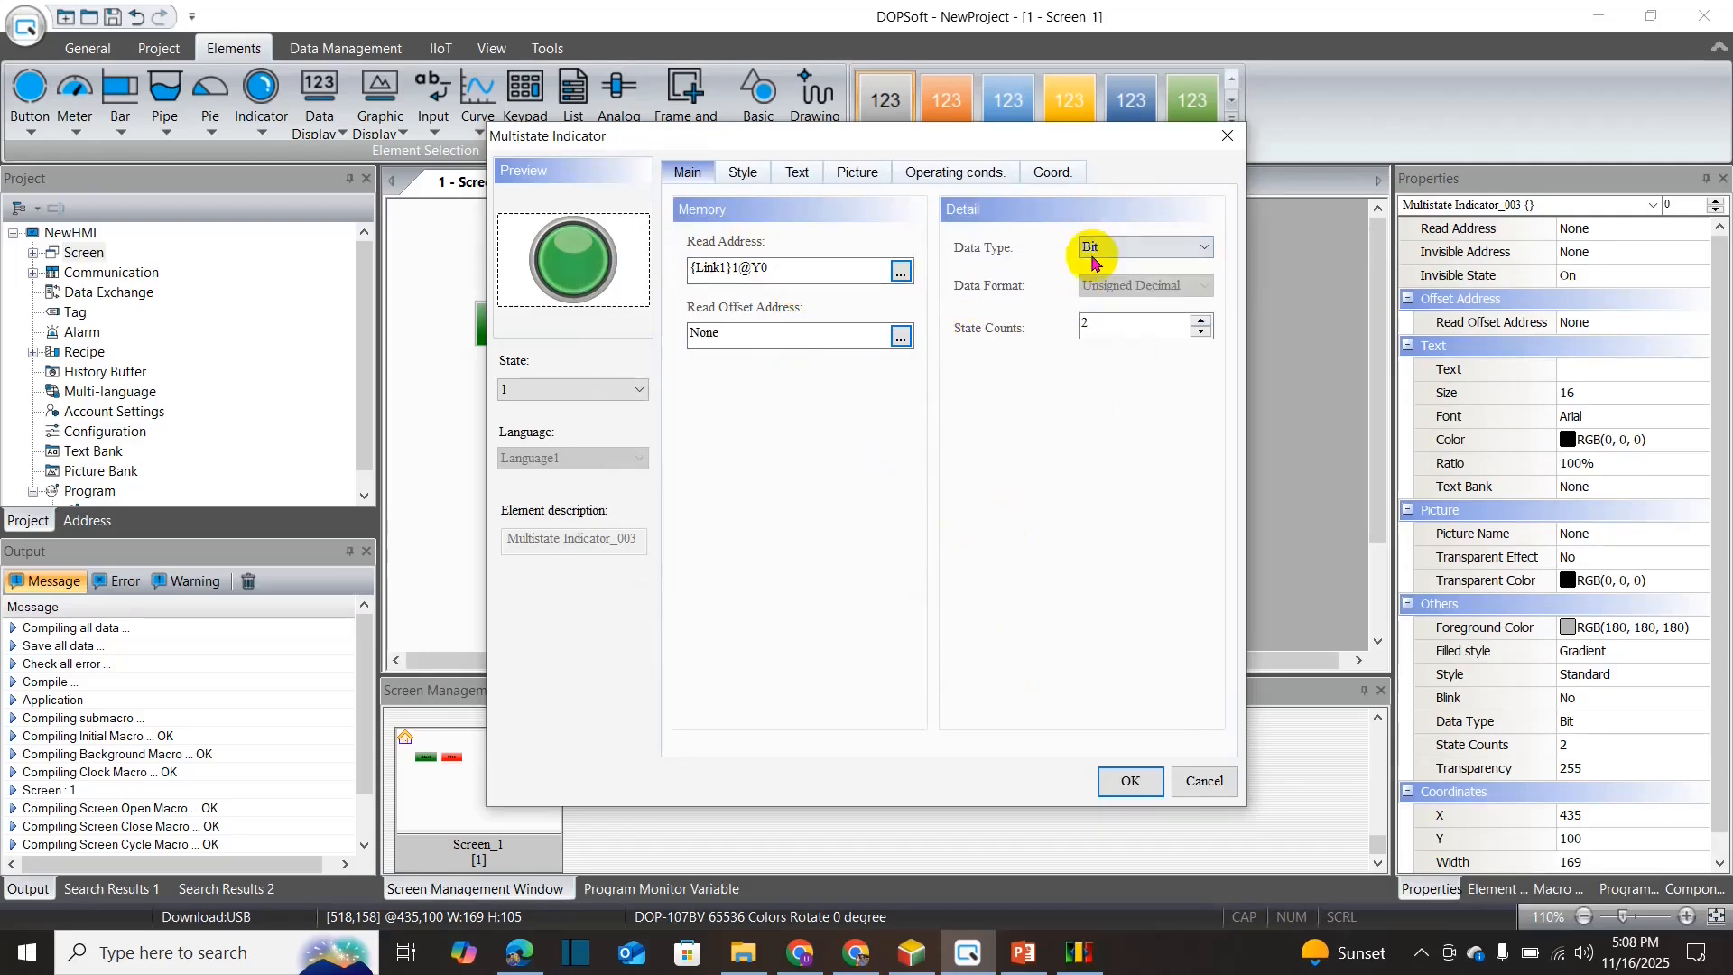
{"action": "left_click", "coordinate": [1126, 782]}
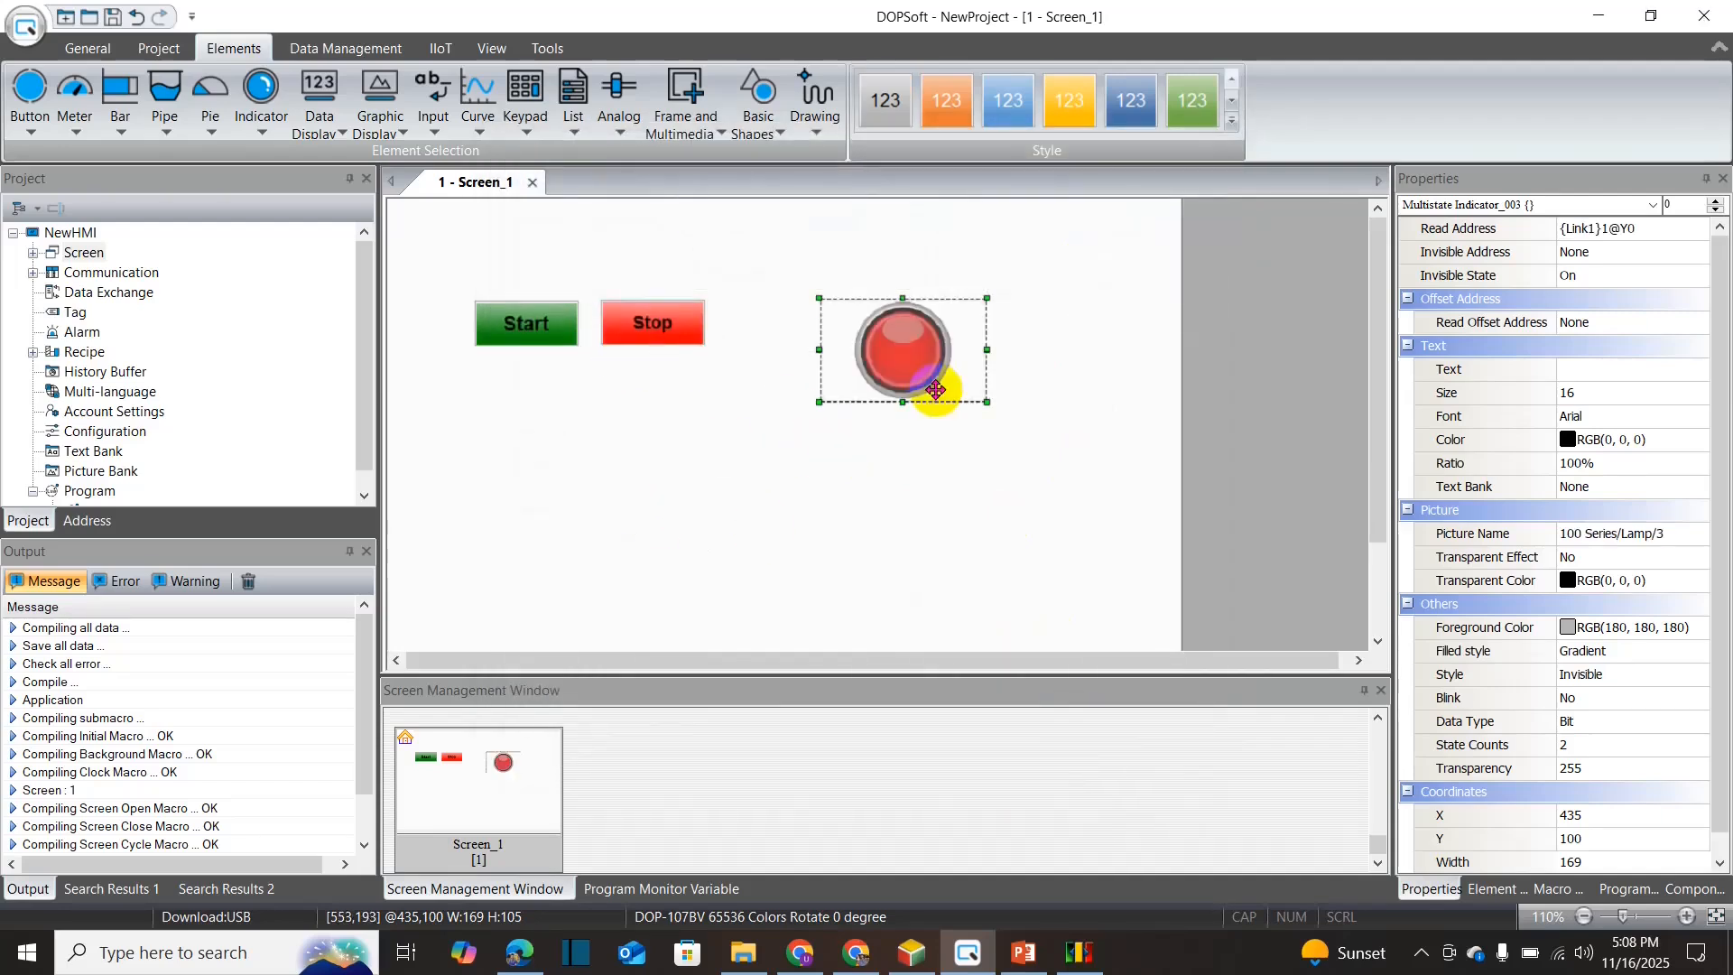
- Move the lamp indicator to about X 410, Y 66, beside the Stop button
{"action": "left_click", "coordinate": [880, 493]}
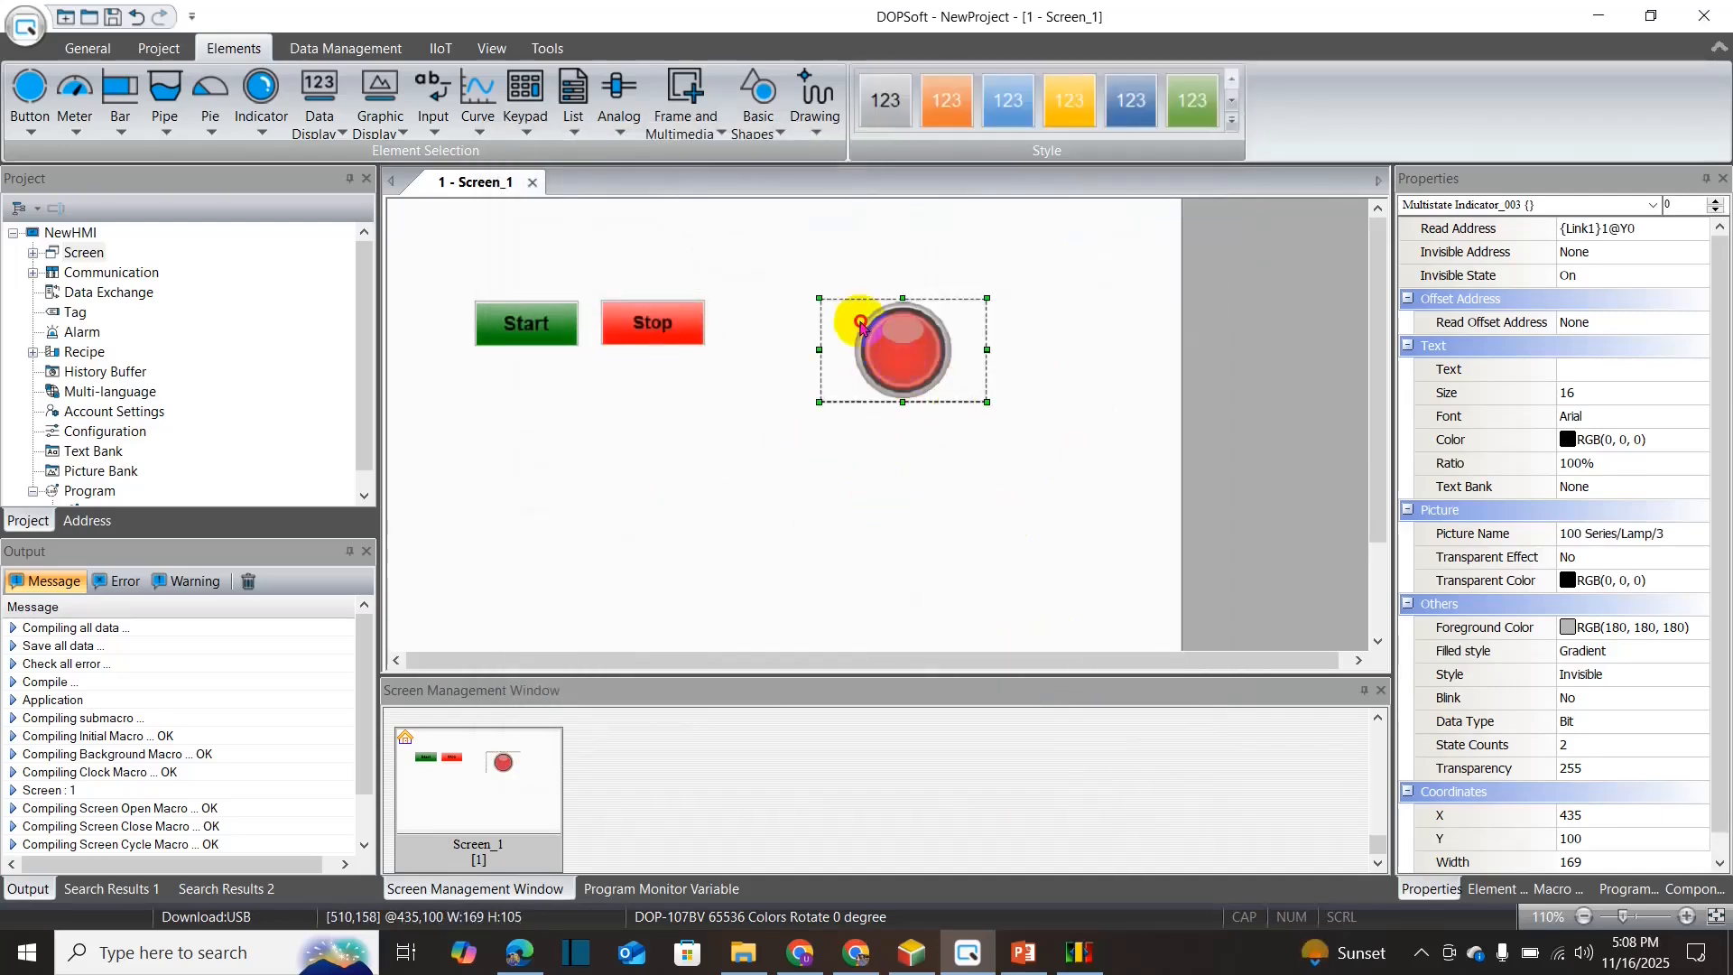
{"action": "left_click_drag", "start_coordinate": [880, 335], "coordinate": [934, 355]}
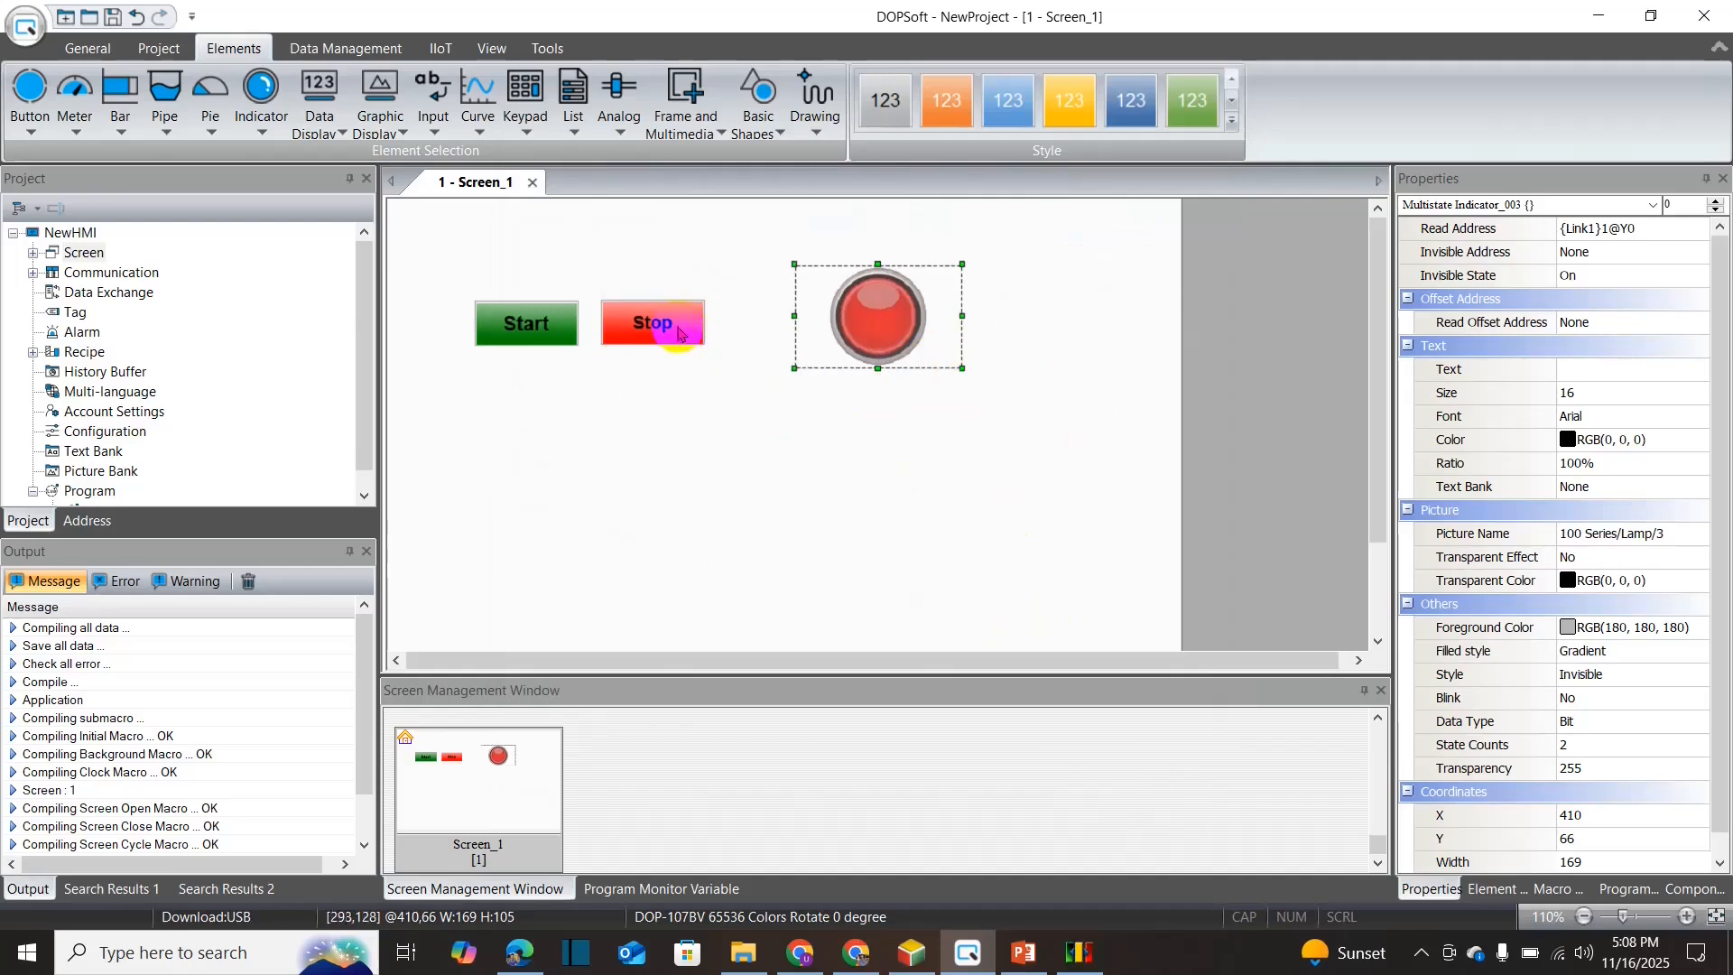
{"action": "left_click", "coordinate": [726, 494]}
- Switch to ISPSoft and check the state of the DVP Simulator driver in COMMGR
{"action": "left_click", "coordinate": [912, 952]}
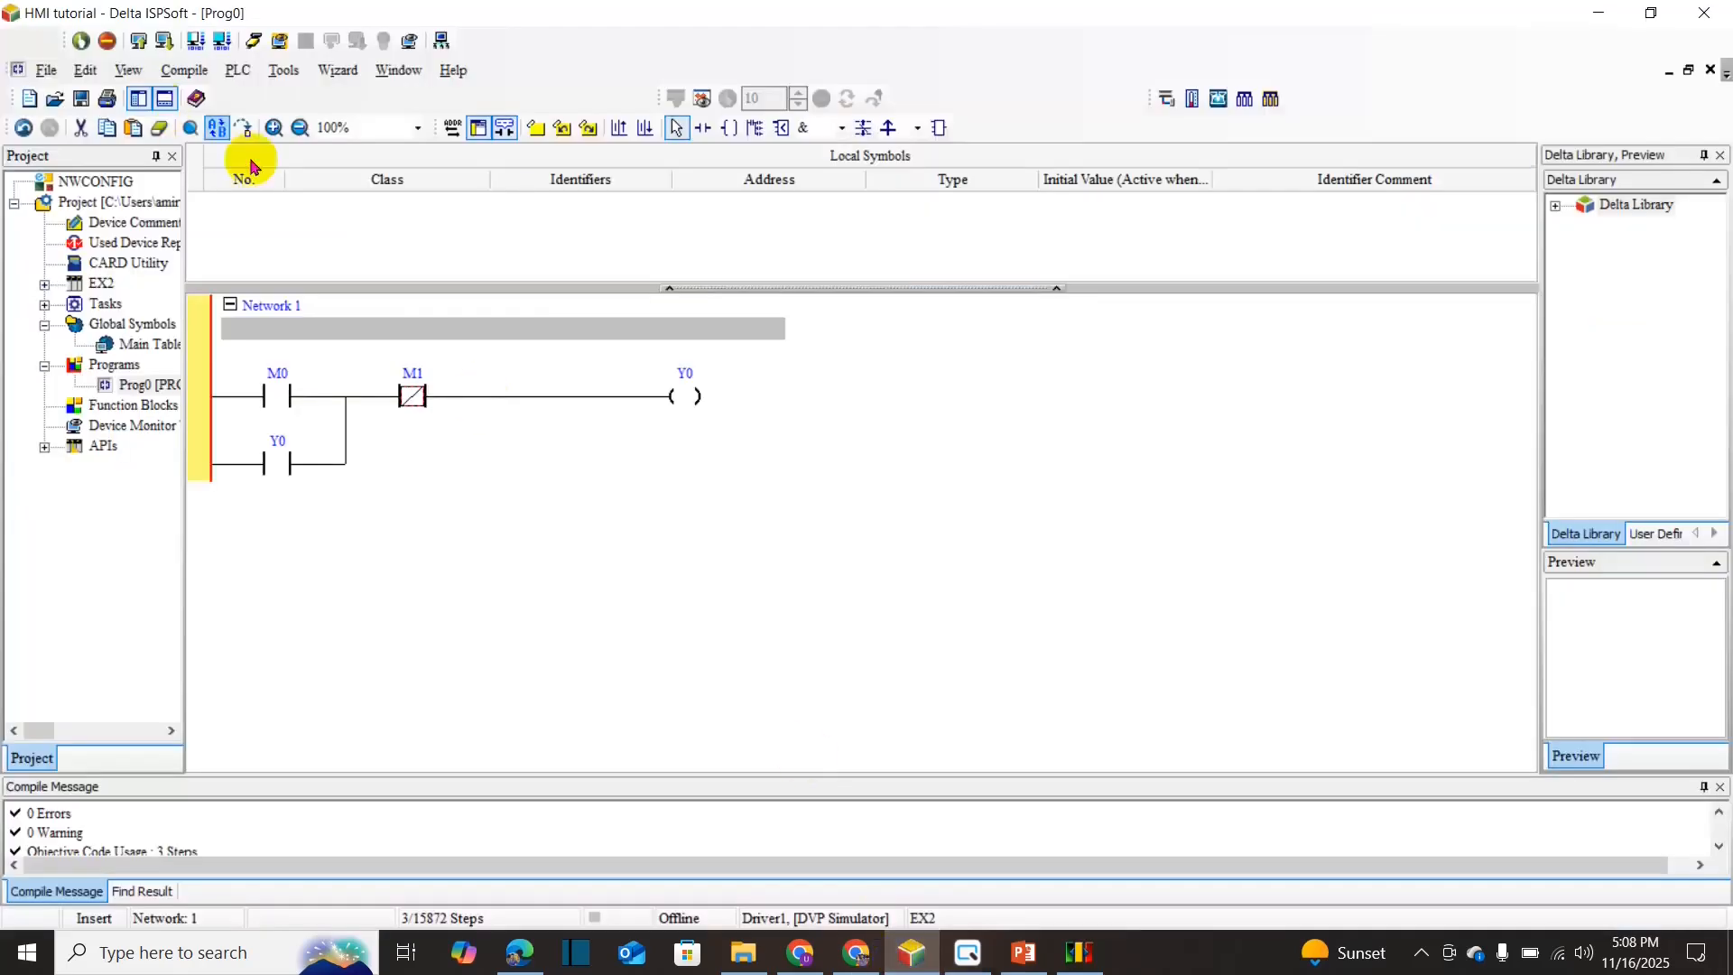
{"action": "left_click", "coordinate": [1078, 952]}
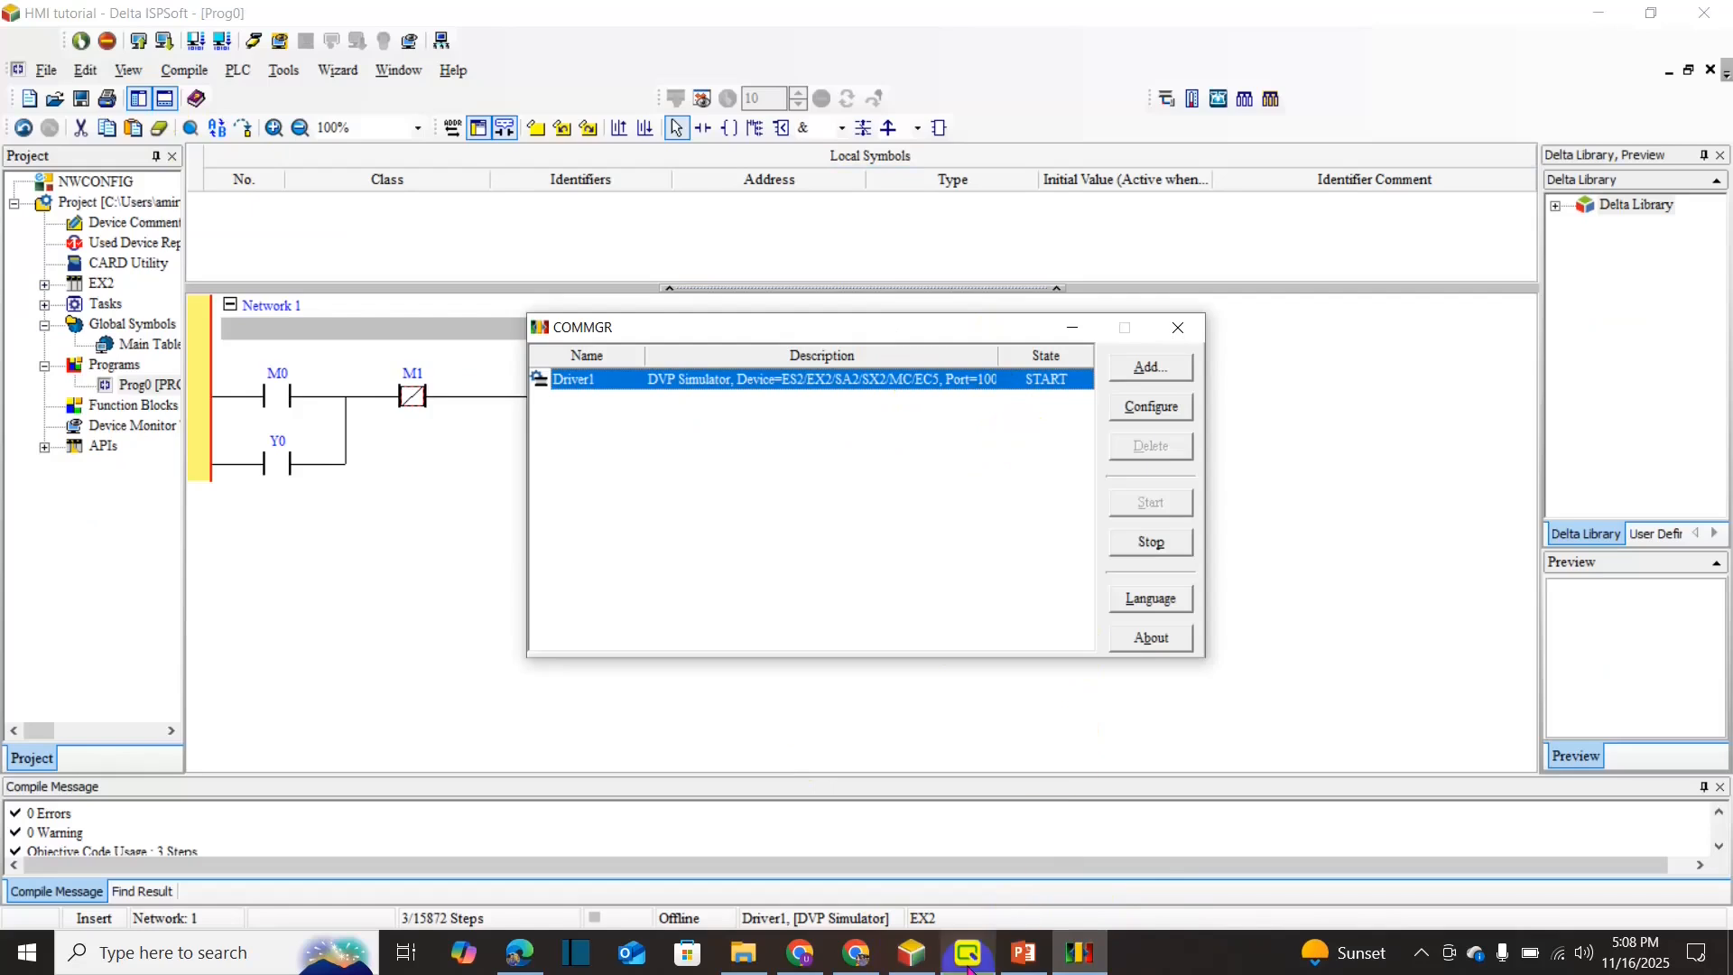
{"action": "mouse_move", "coordinate": [968, 957]}
{"action": "left_click", "coordinate": [916, 957]}
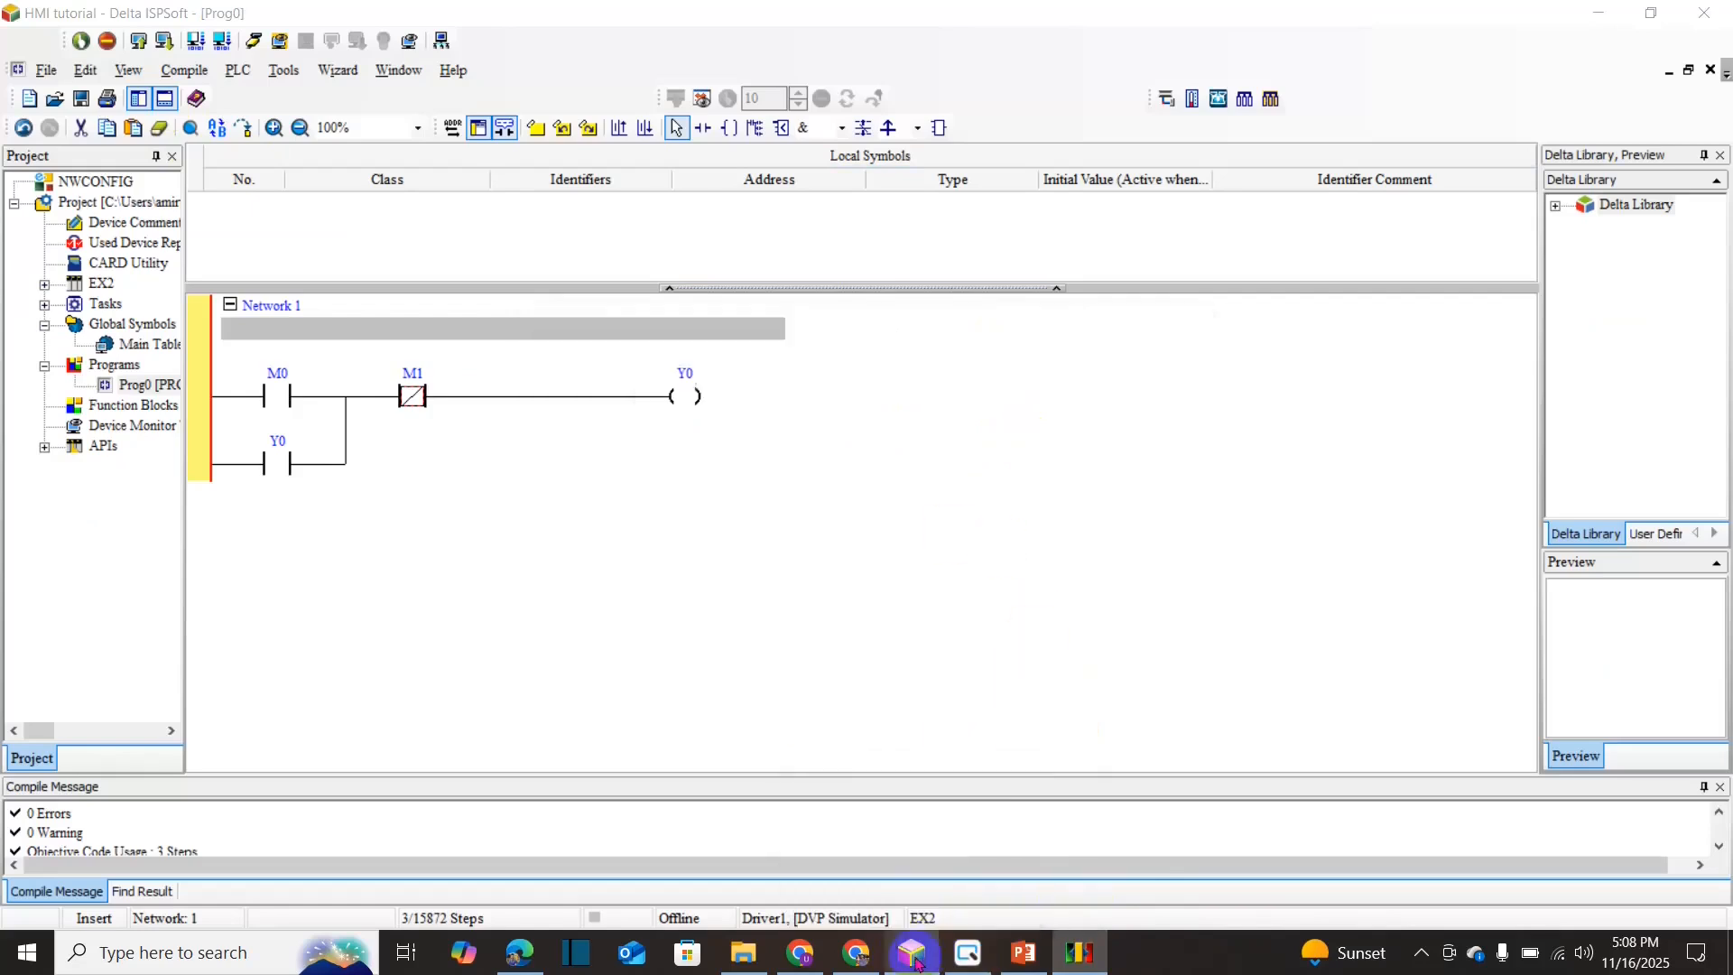
- Start the simulator in ISPSoft, transfer the ladder program to the DVP Simulator PLC and return it to run mode
{"action": "left_click", "coordinate": [473, 415]}
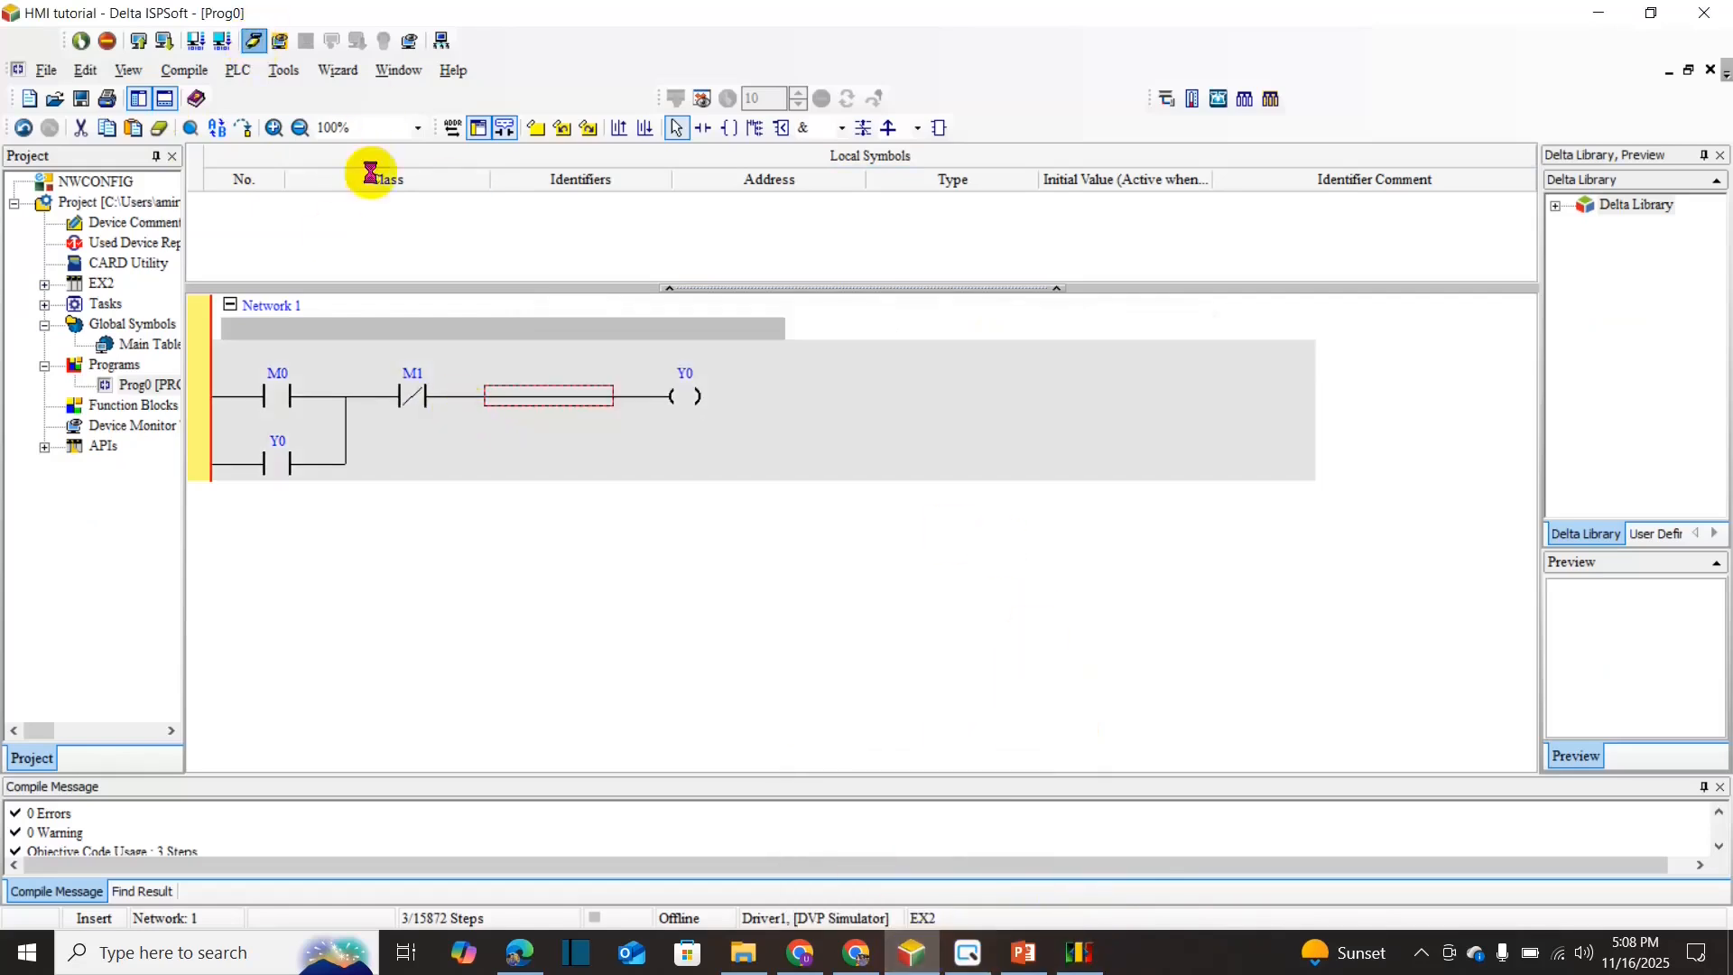
{"action": "left_click", "coordinate": [254, 43]}
{"action": "left_click", "coordinate": [921, 546]}
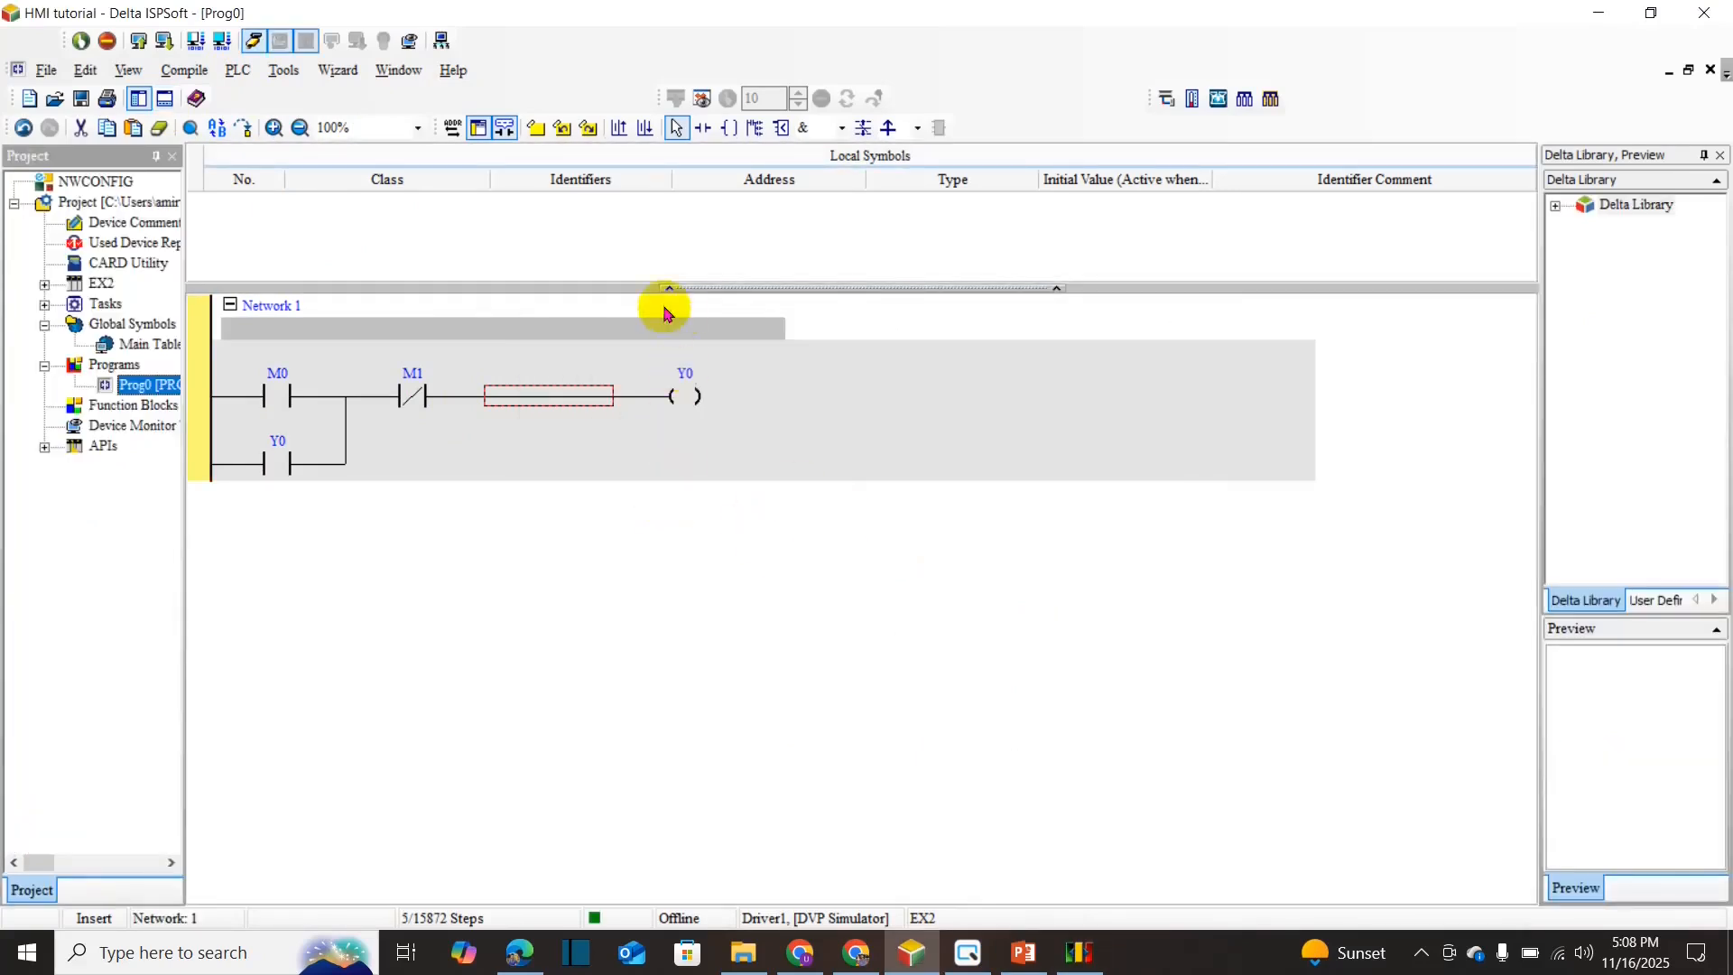
{"action": "left_click", "coordinate": [933, 547]}
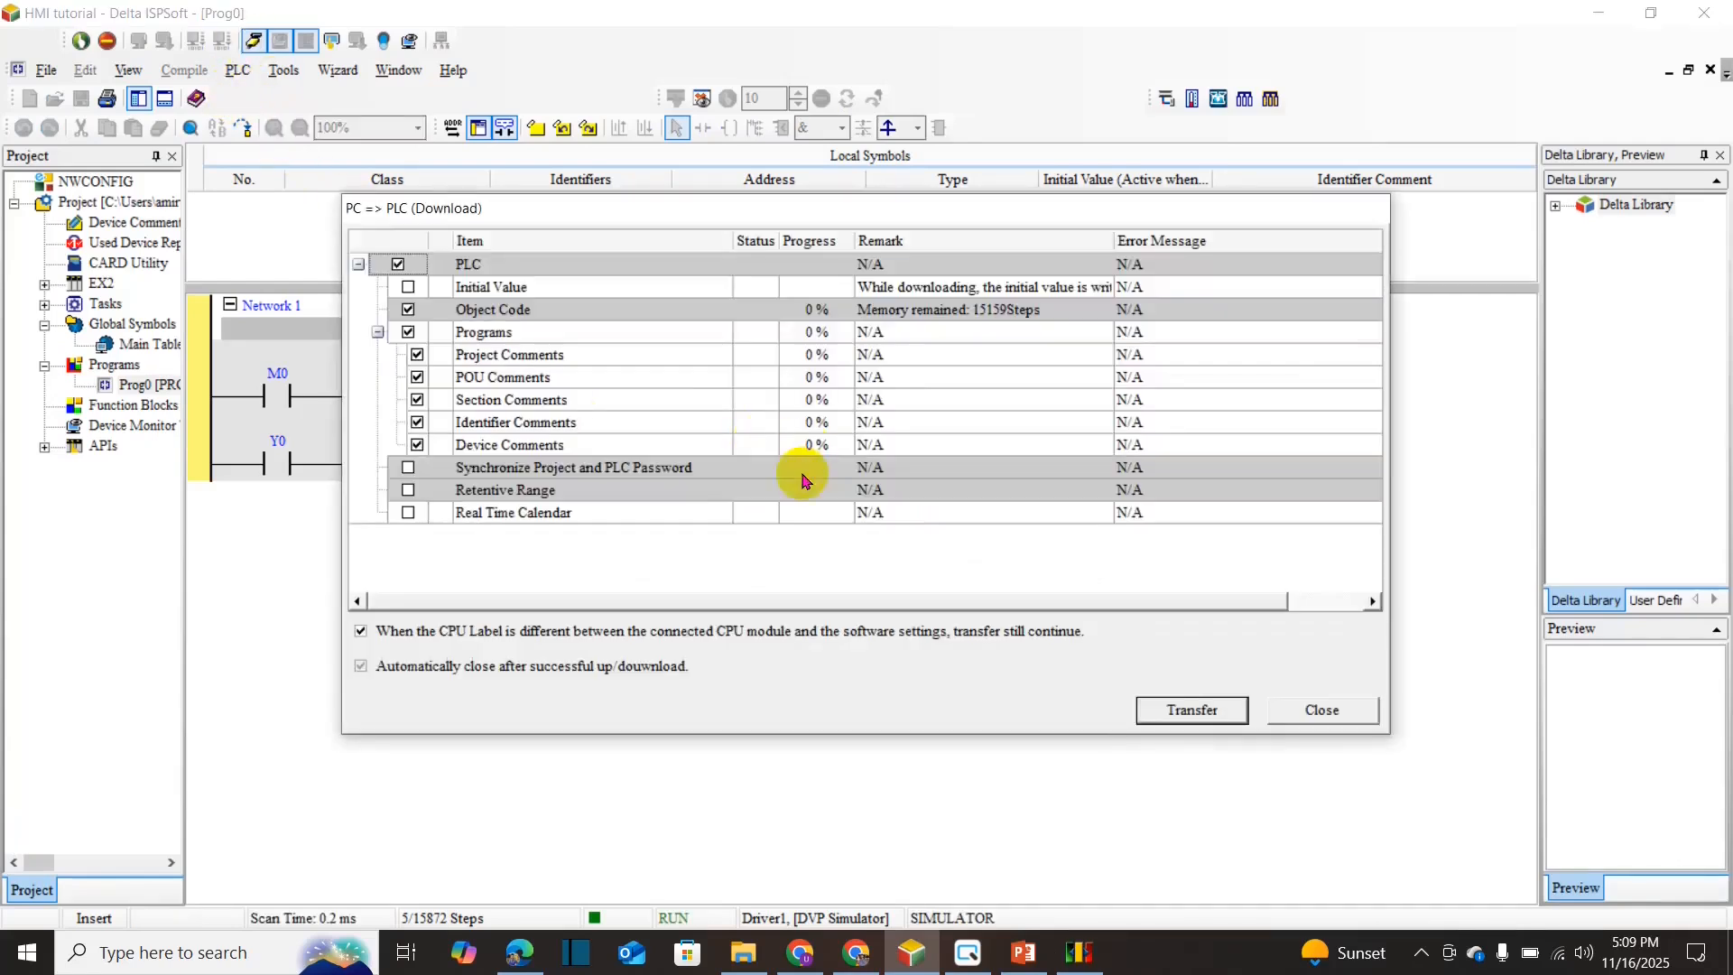
{"action": "left_click", "coordinate": [1187, 708]}
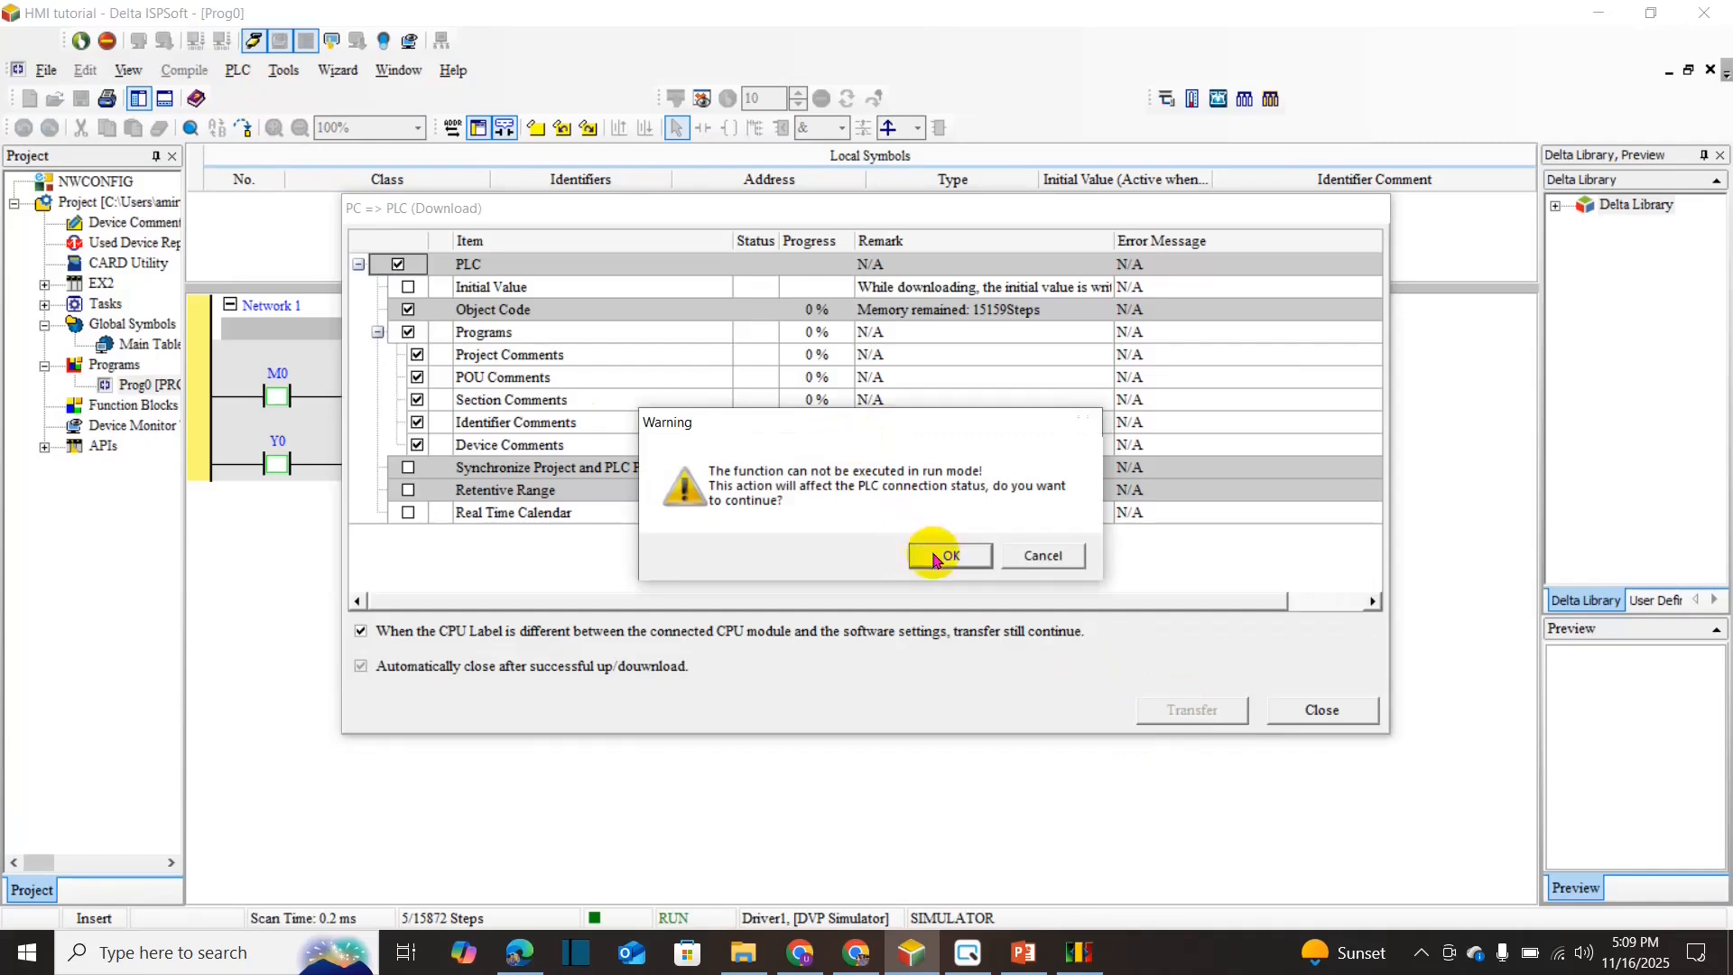
{"action": "left_click", "coordinate": [934, 557]}
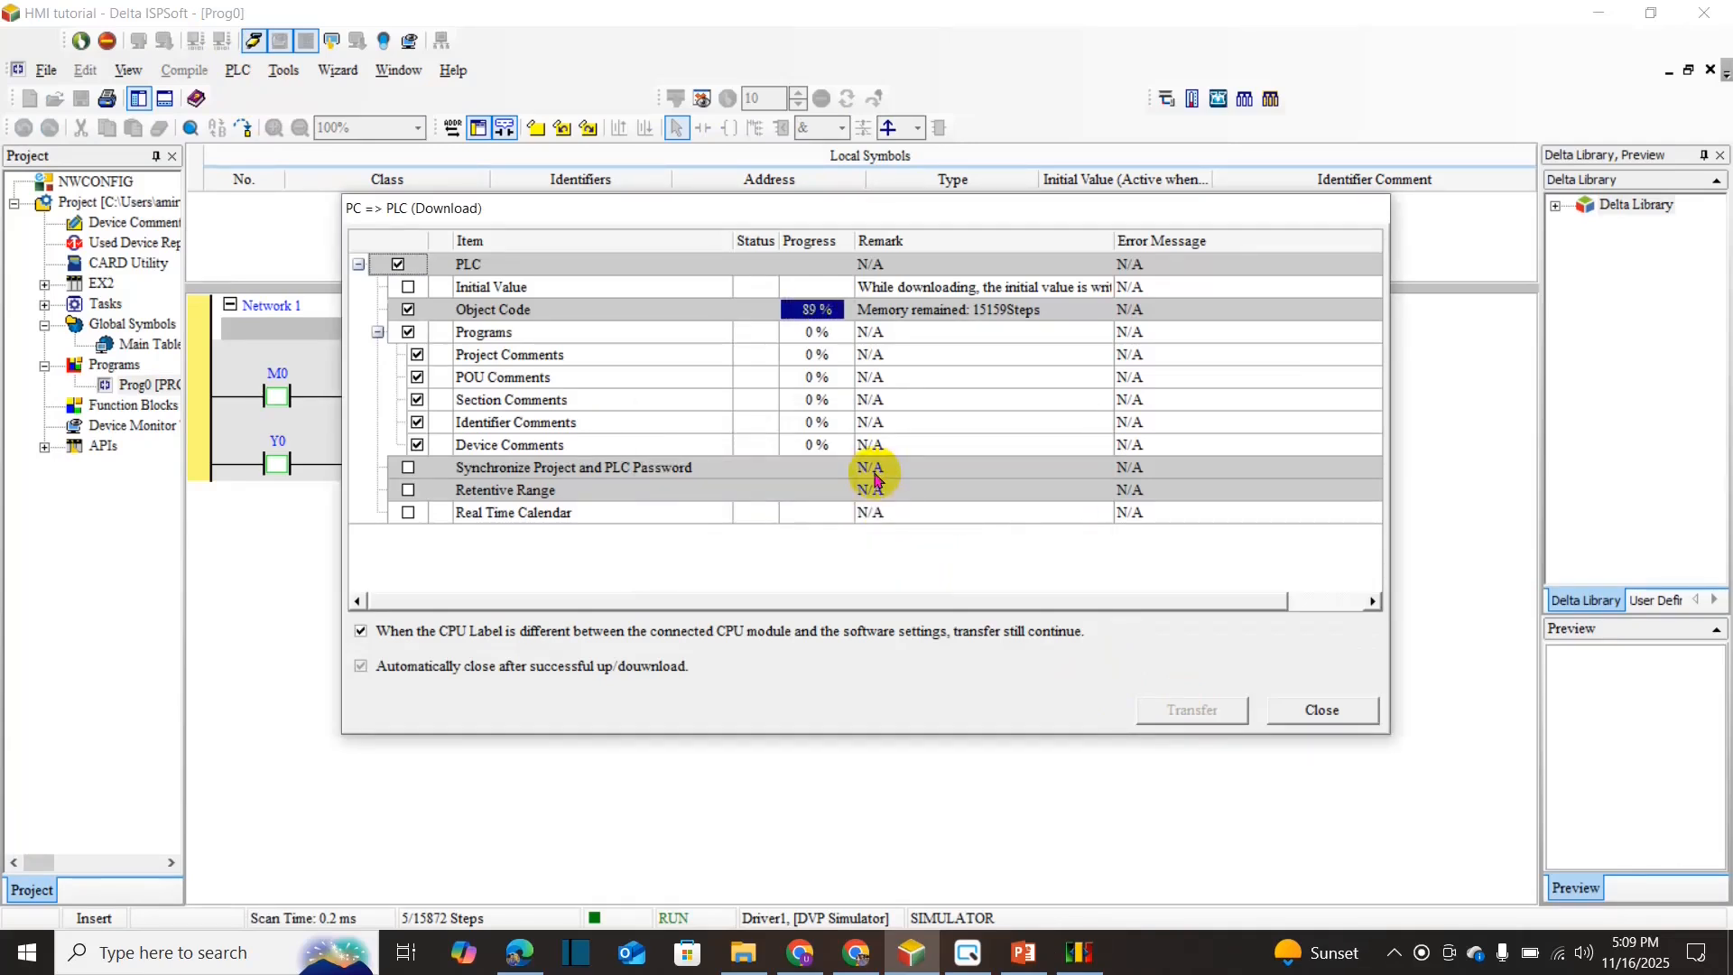
{"action": "left_click", "coordinate": [881, 552]}
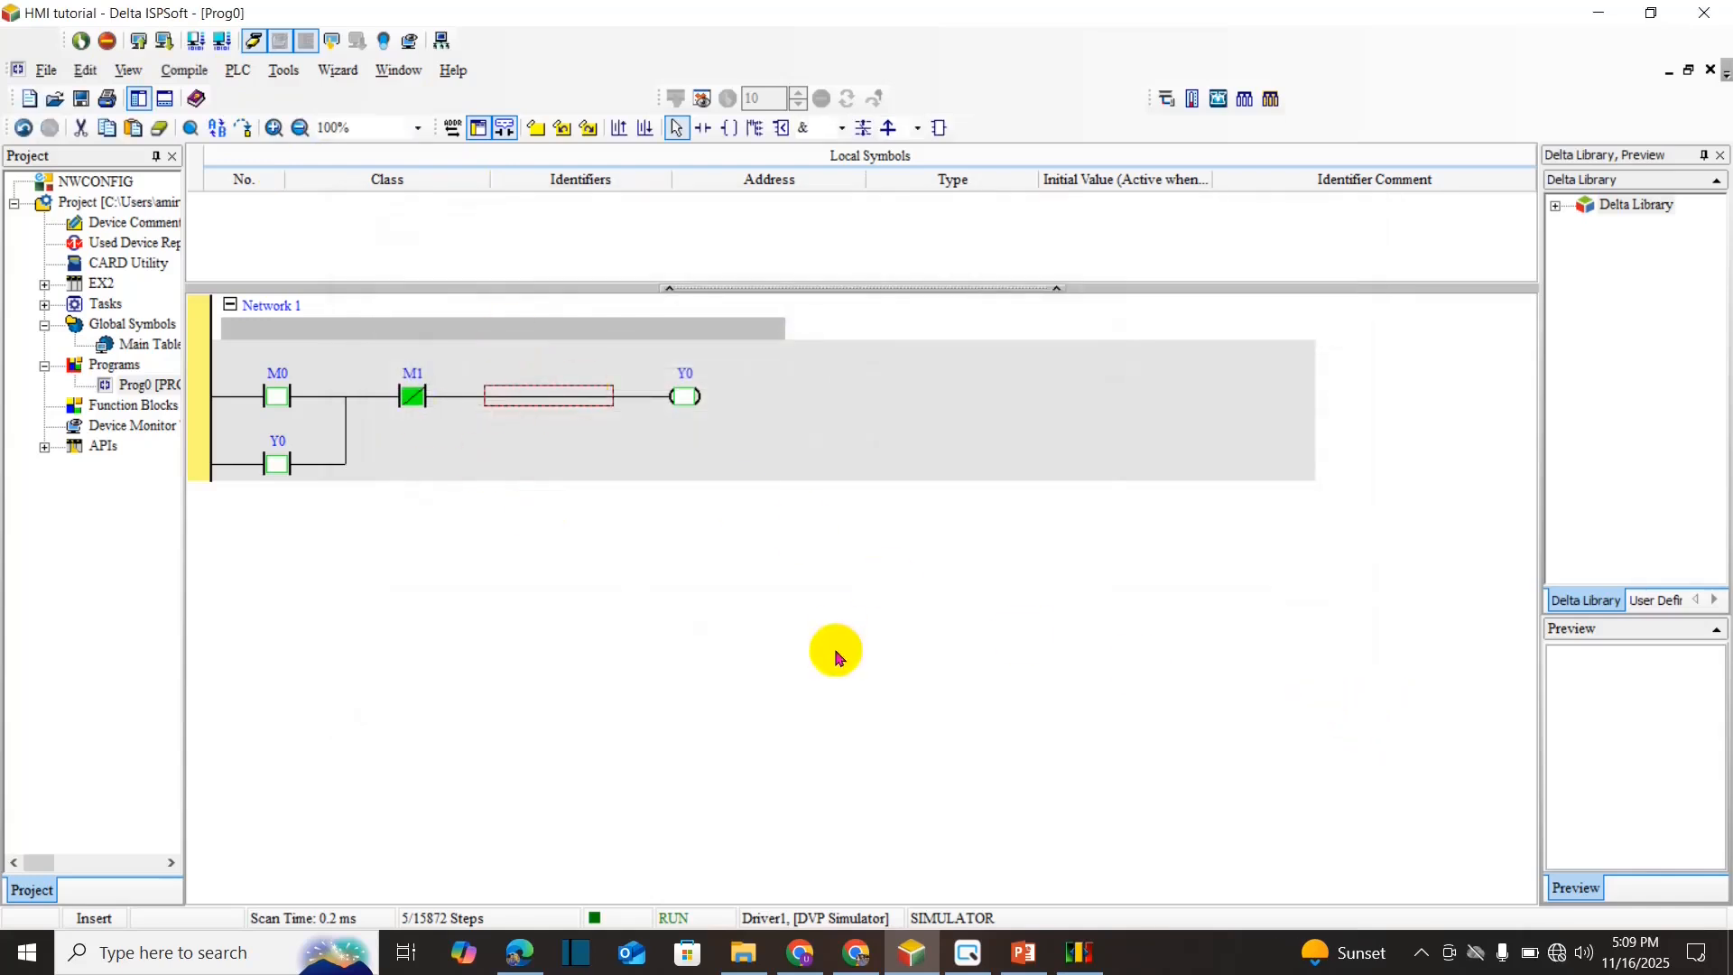
- Switch to DOPSoft, compile the whole project and run the off-line simulation, placing the emulator window clear of the ladder rung
{"action": "left_click", "coordinate": [973, 959]}
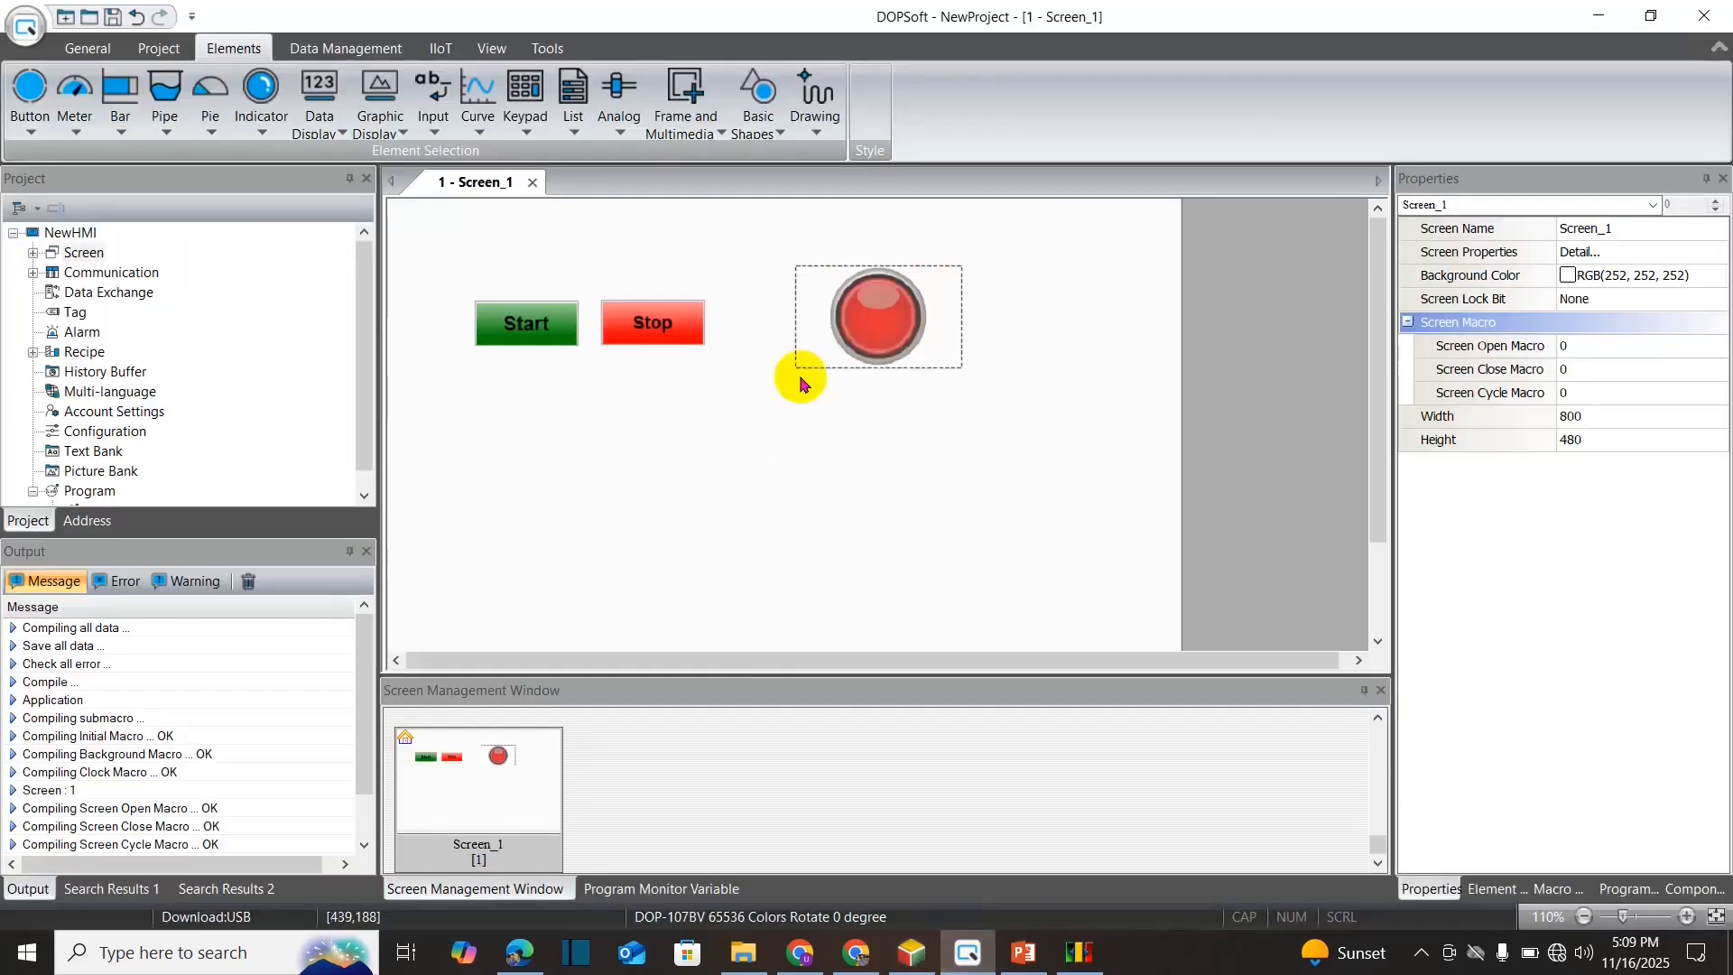
{"action": "left_click", "coordinate": [88, 50]}
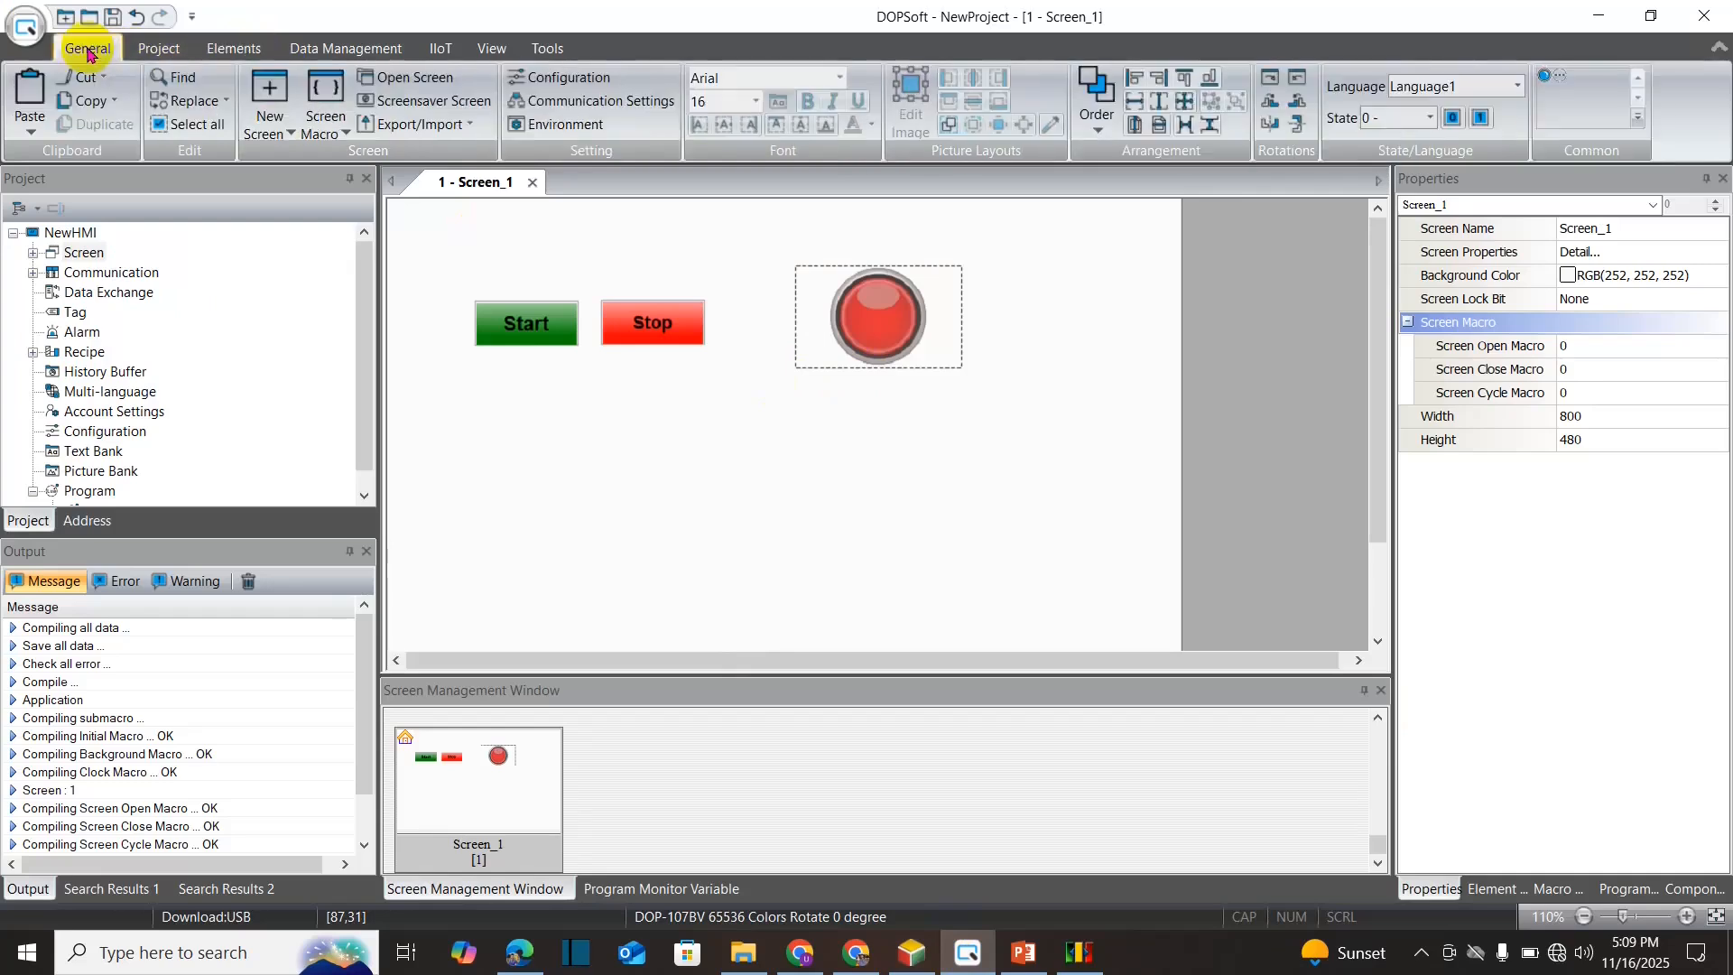
{"action": "left_click", "coordinate": [159, 48]}
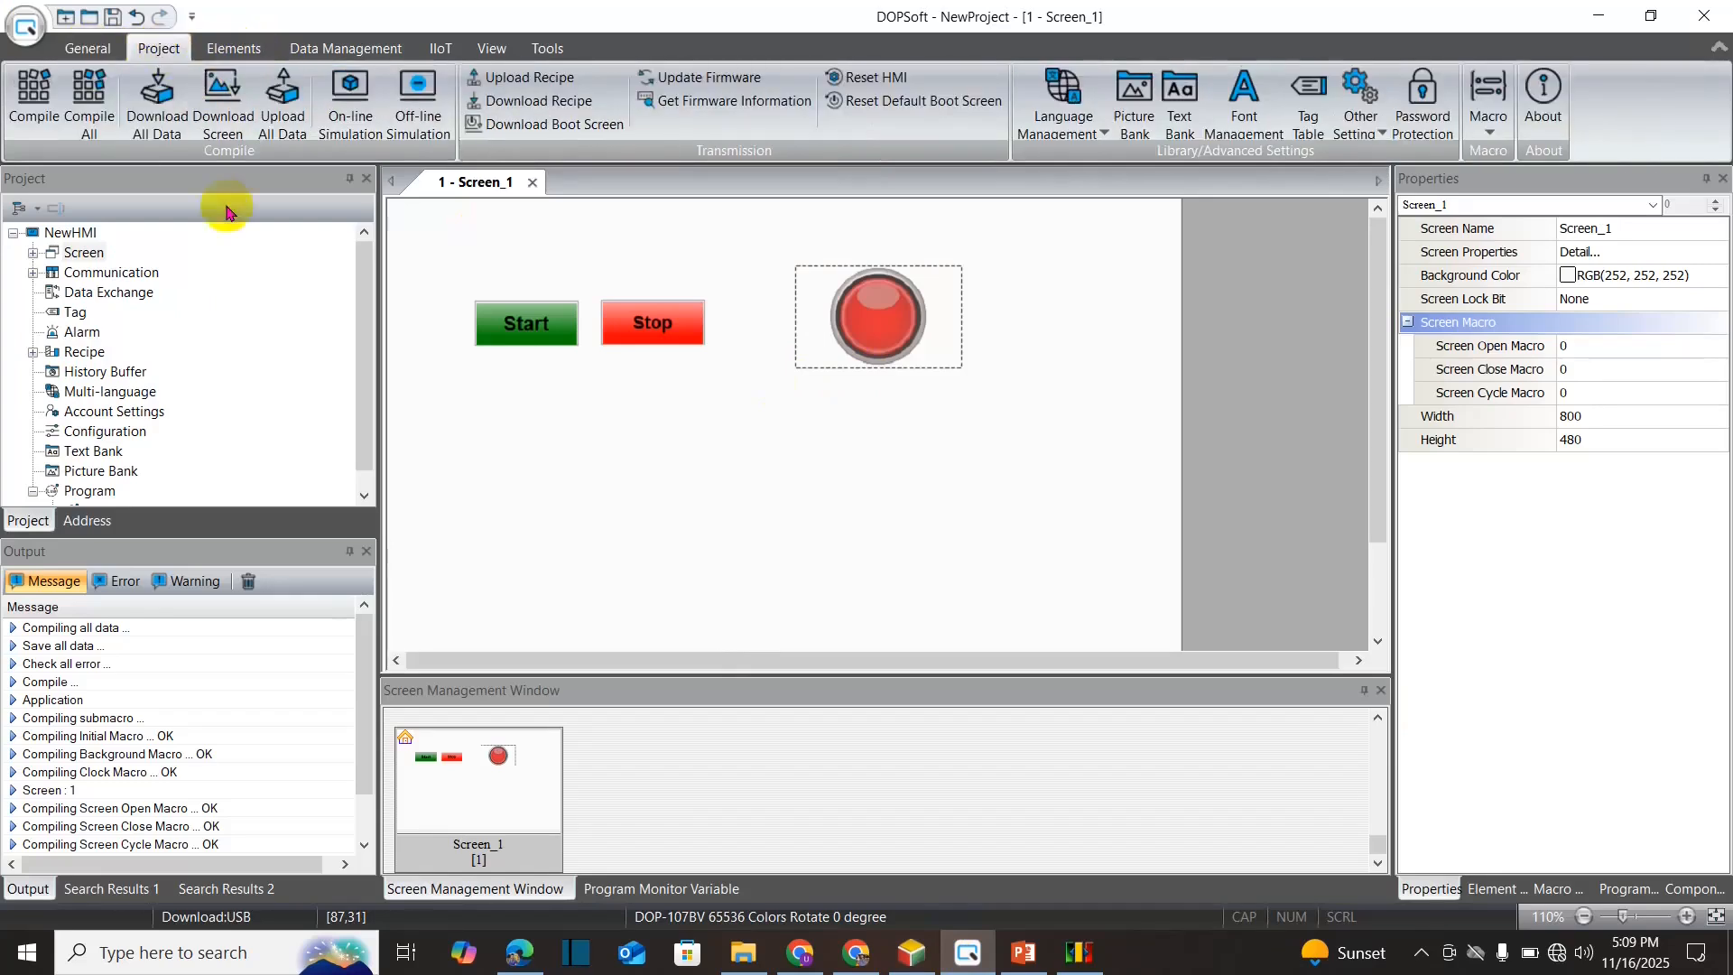
{"action": "left_click", "coordinate": [88, 99]}
{"action": "left_click", "coordinate": [418, 99]}
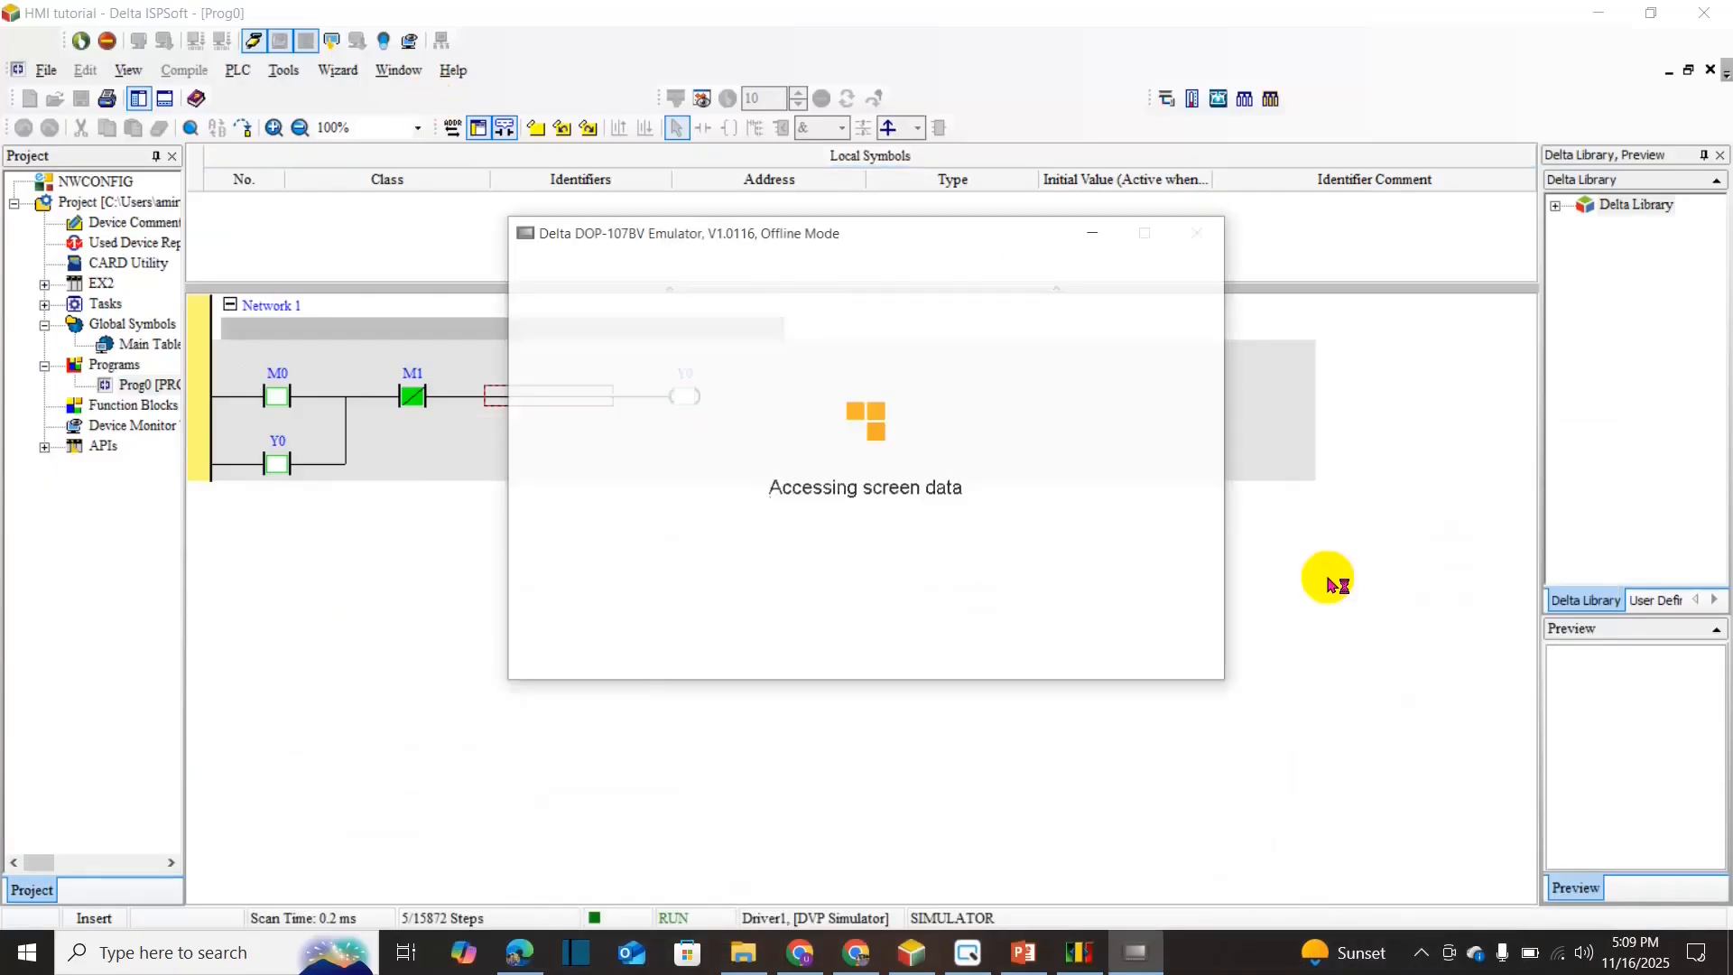
{"action": "left_click_drag", "start_coordinate": [940, 232], "coordinate": [1296, 432]}
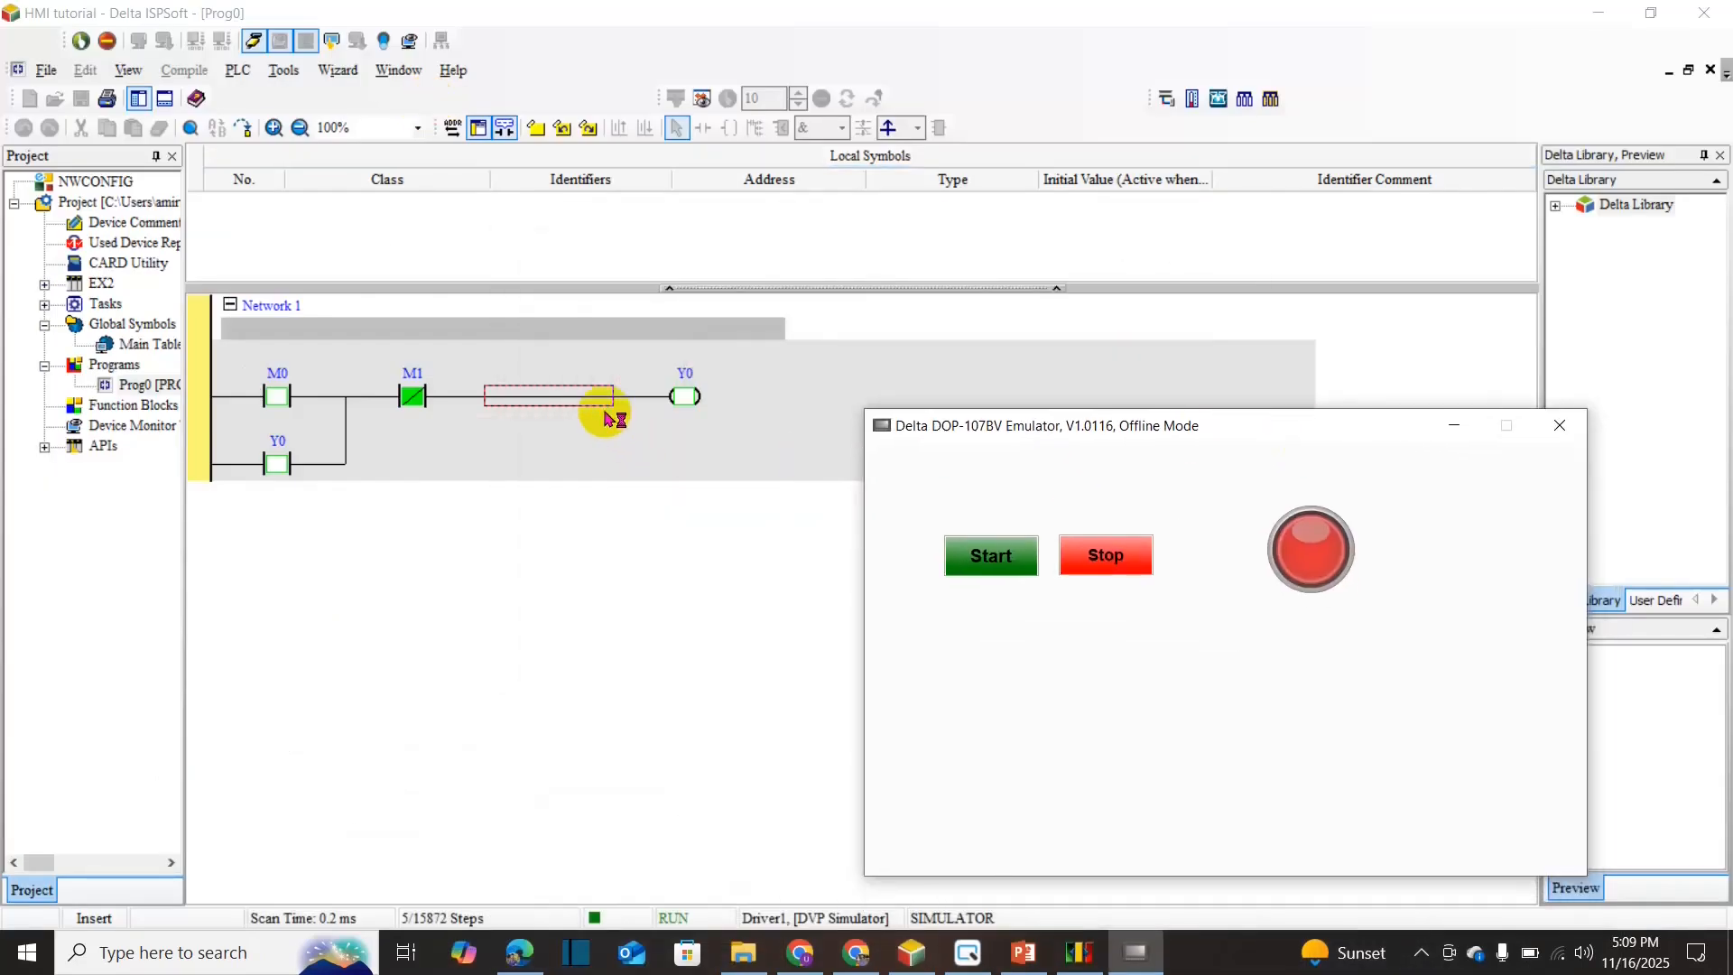
- Test the Start and Stop buttons in the emulator against the Y0 lamp and the monitored ladder, ending with Start again
{"action": "left_click", "coordinate": [966, 555]}
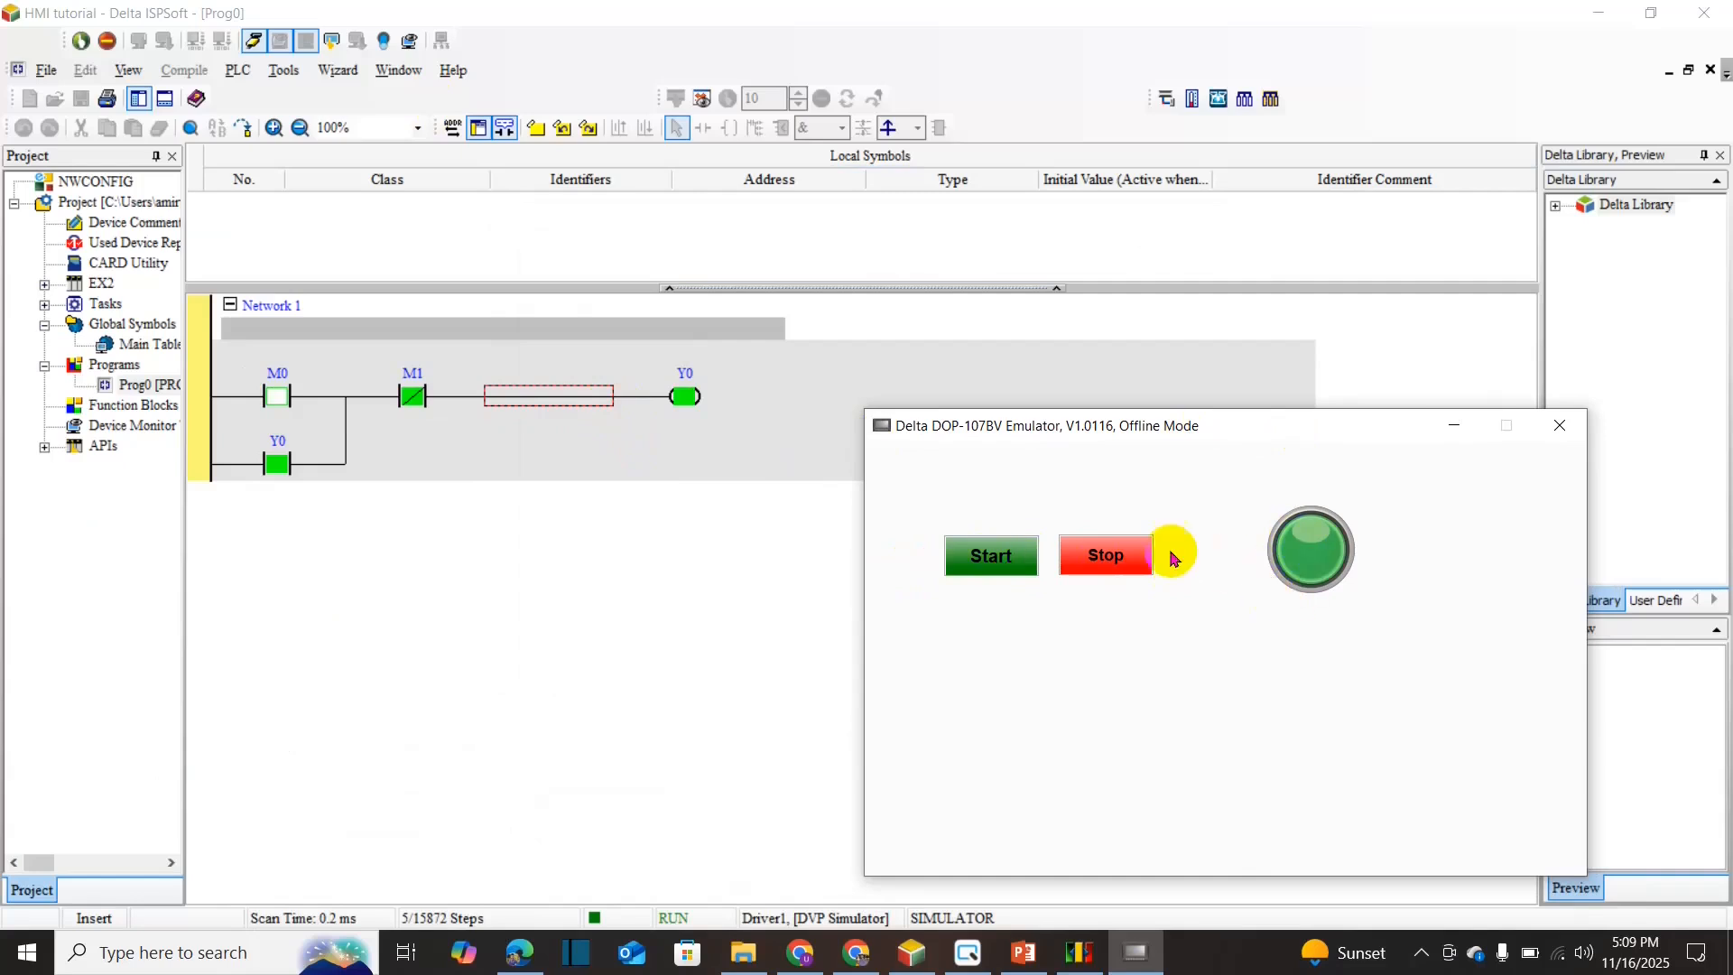
{"action": "left_click", "coordinate": [1101, 554]}
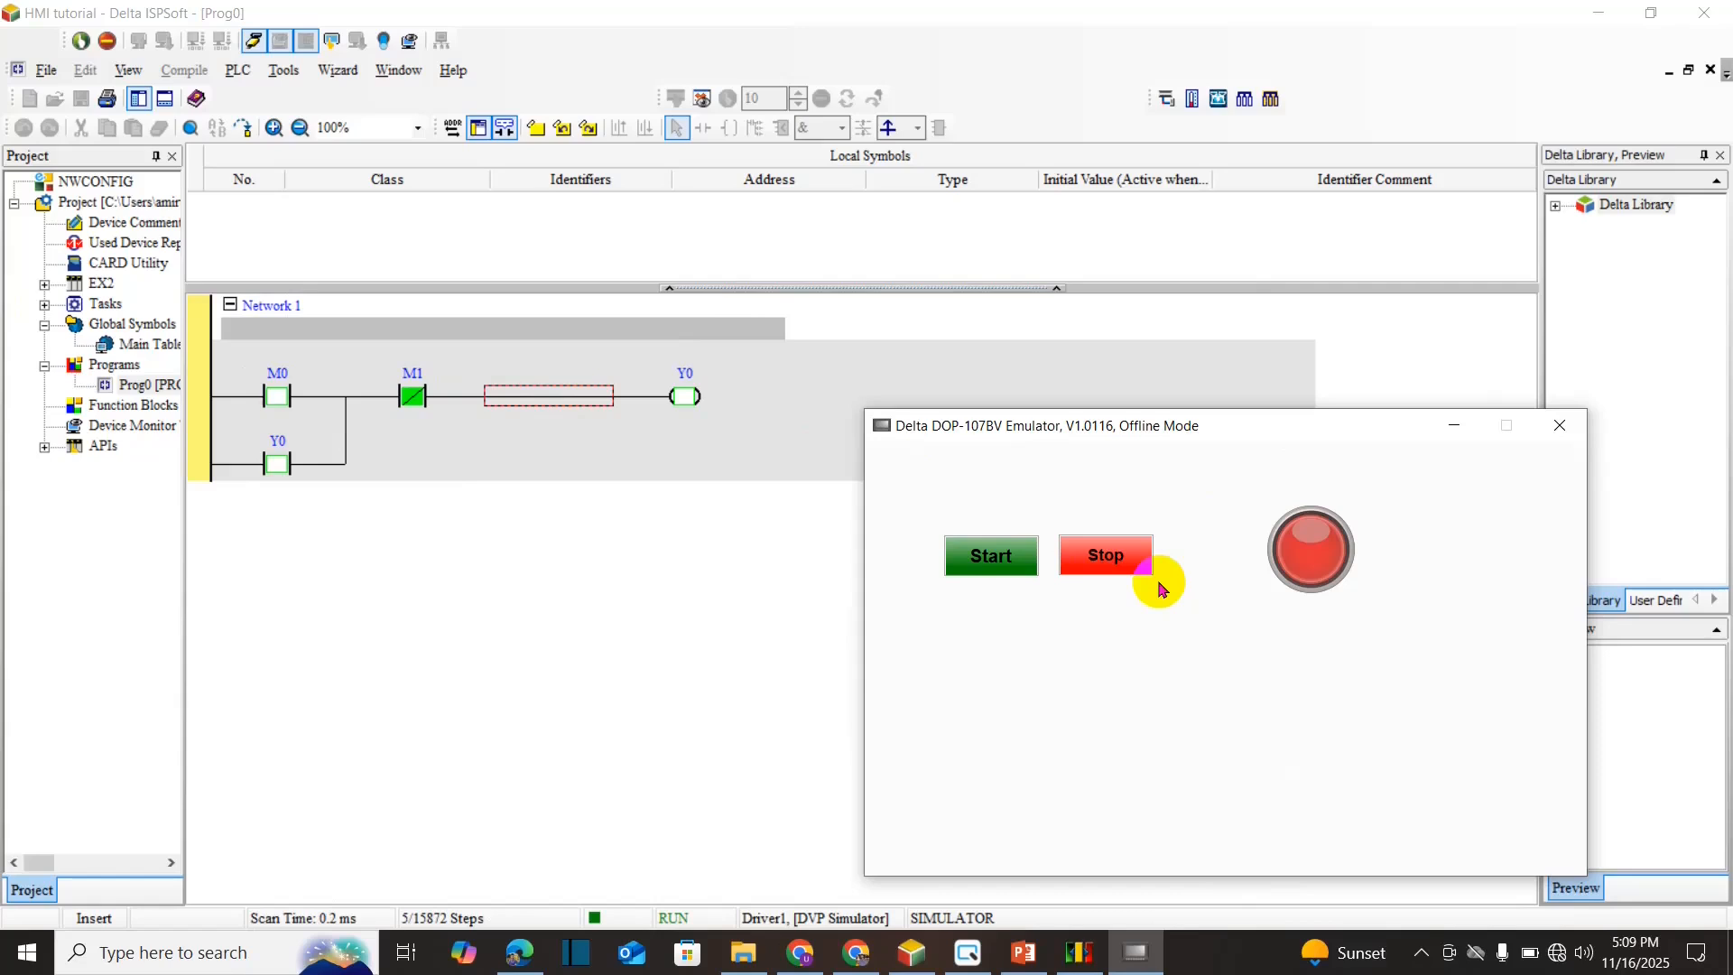
{"action": "left_click", "coordinate": [984, 564]}
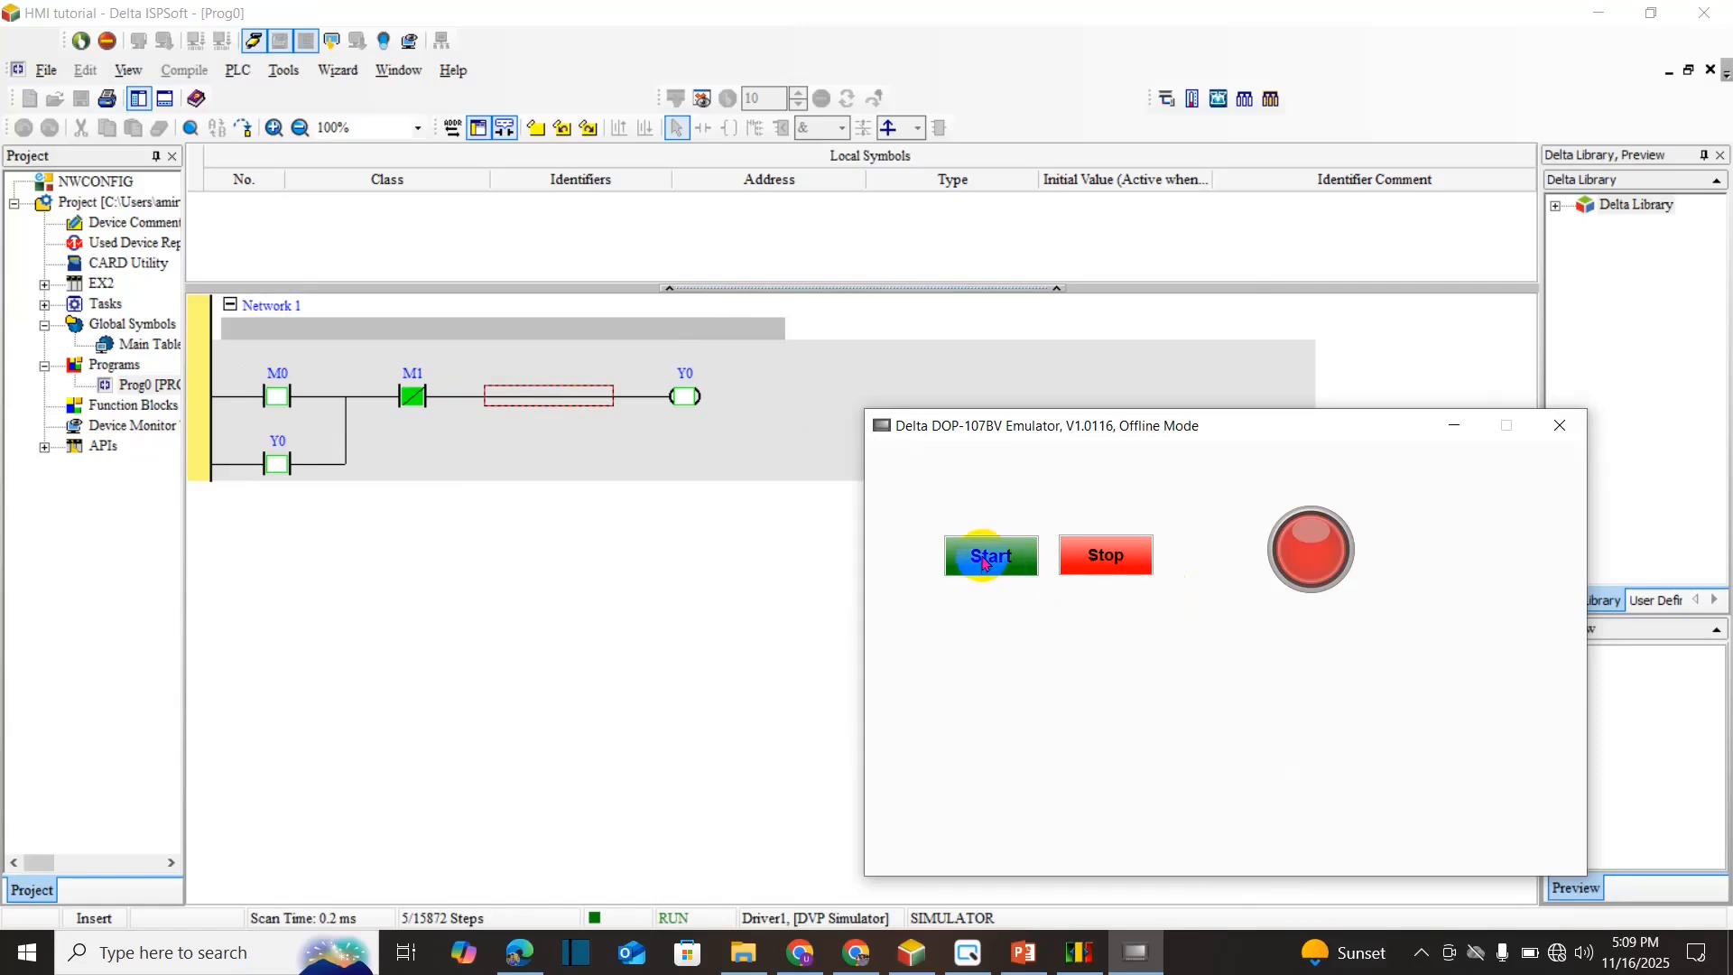